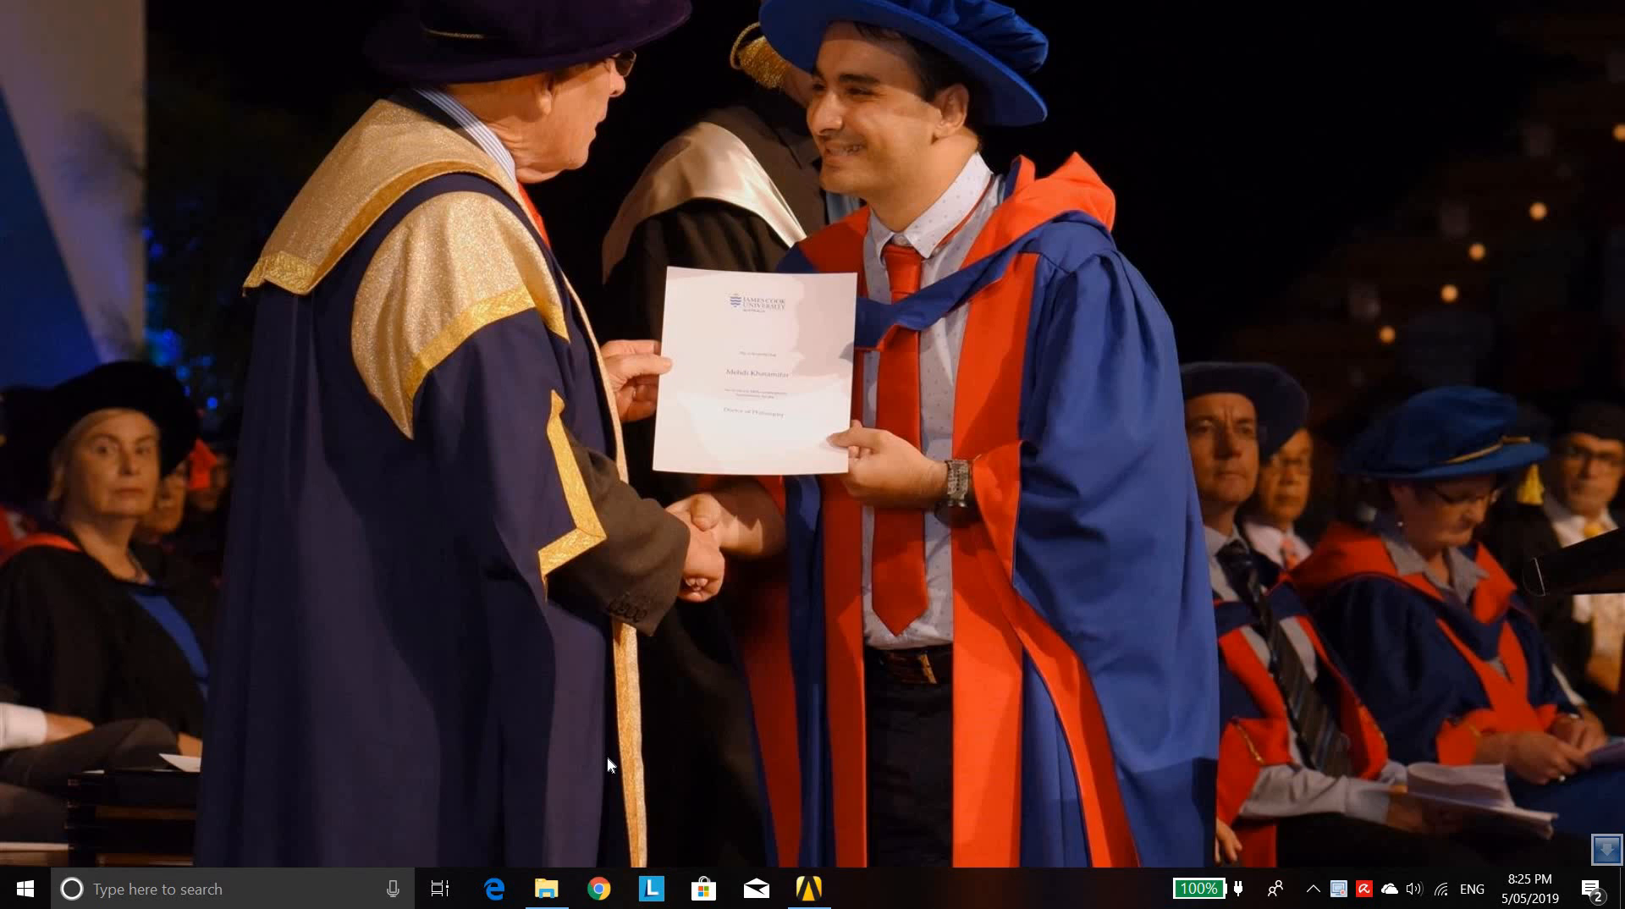
Preview the SOLIDWORKS files Part1, Part3 and Part4 in the ANSYS workshop's New folder
{"action": "left_click", "coordinate": [558, 886]}
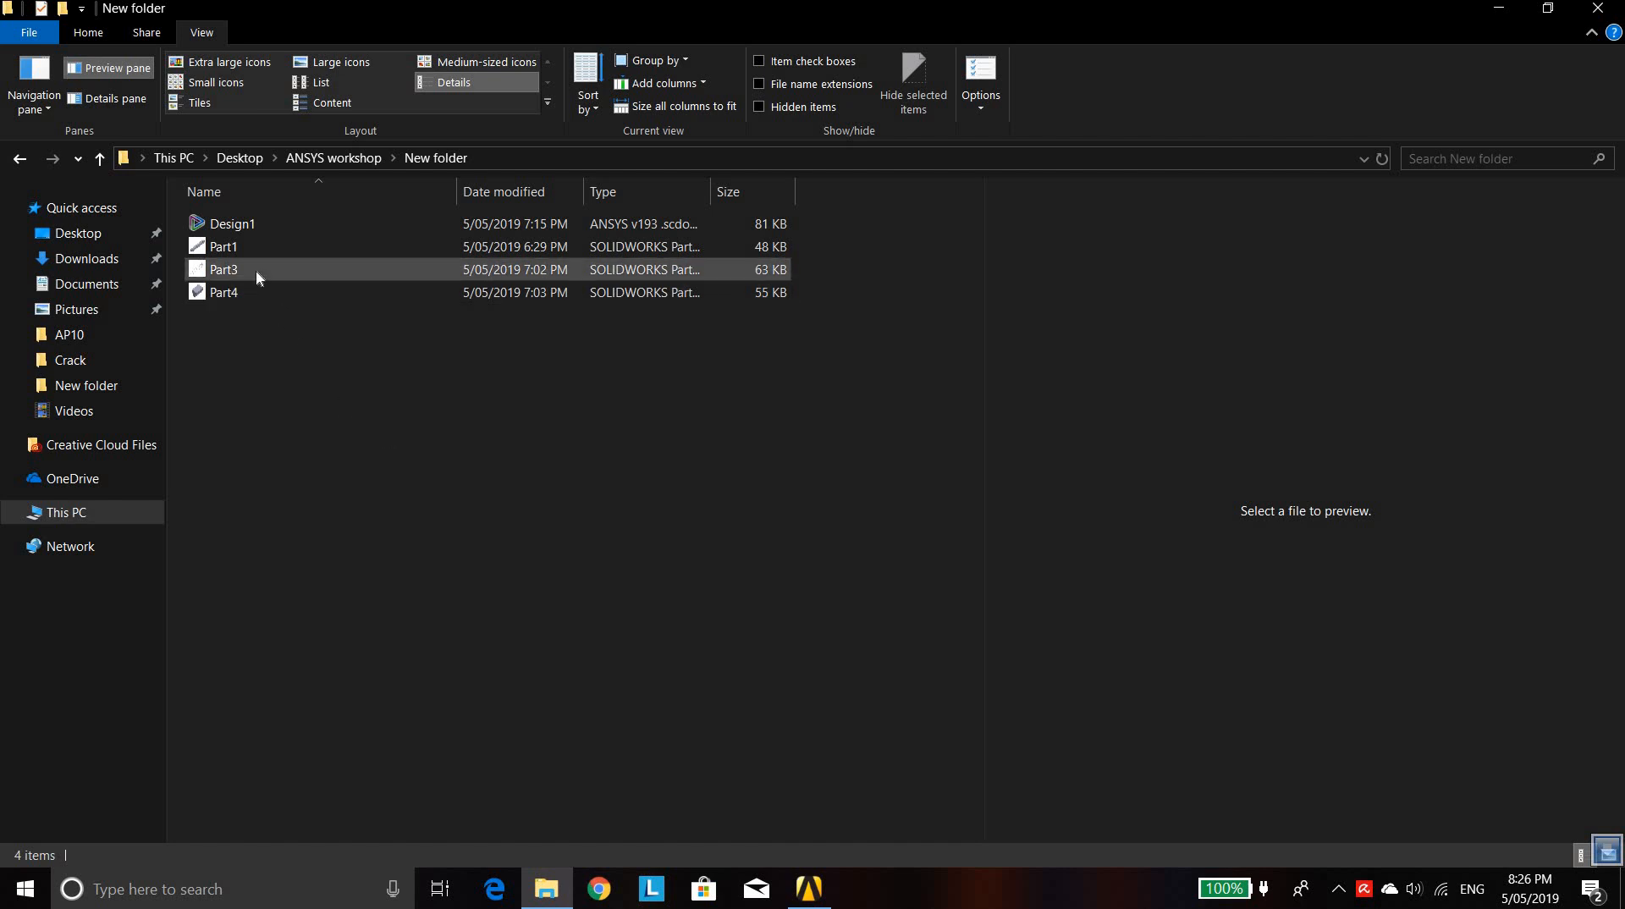
{"action": "left_click", "coordinate": [266, 245]}
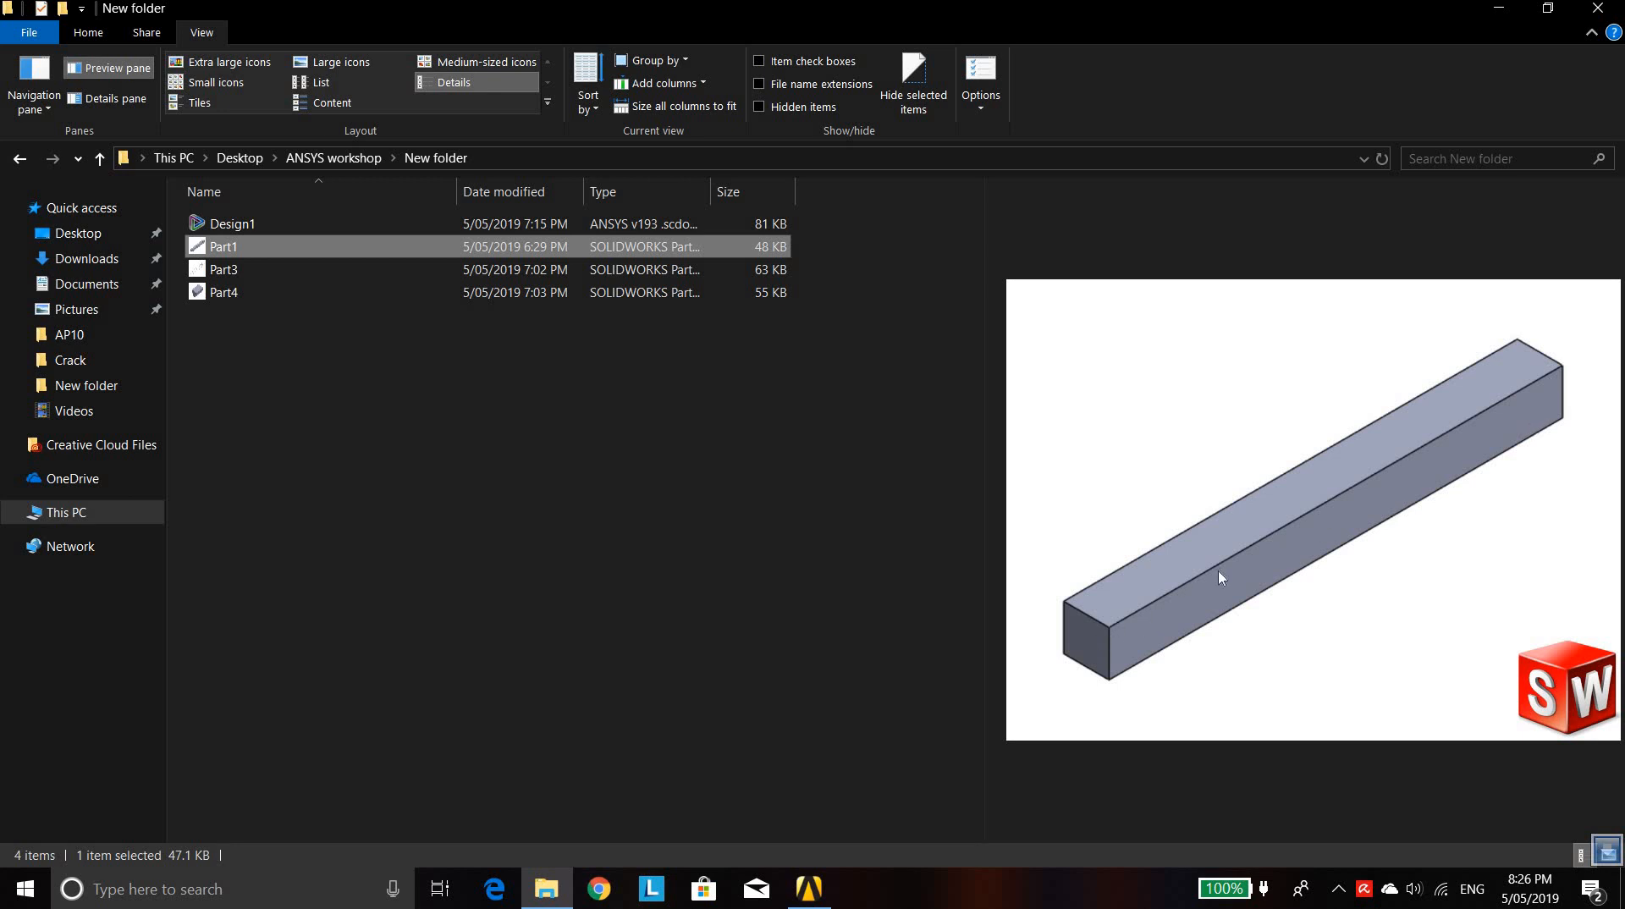
{"action": "left_click", "coordinate": [276, 269]}
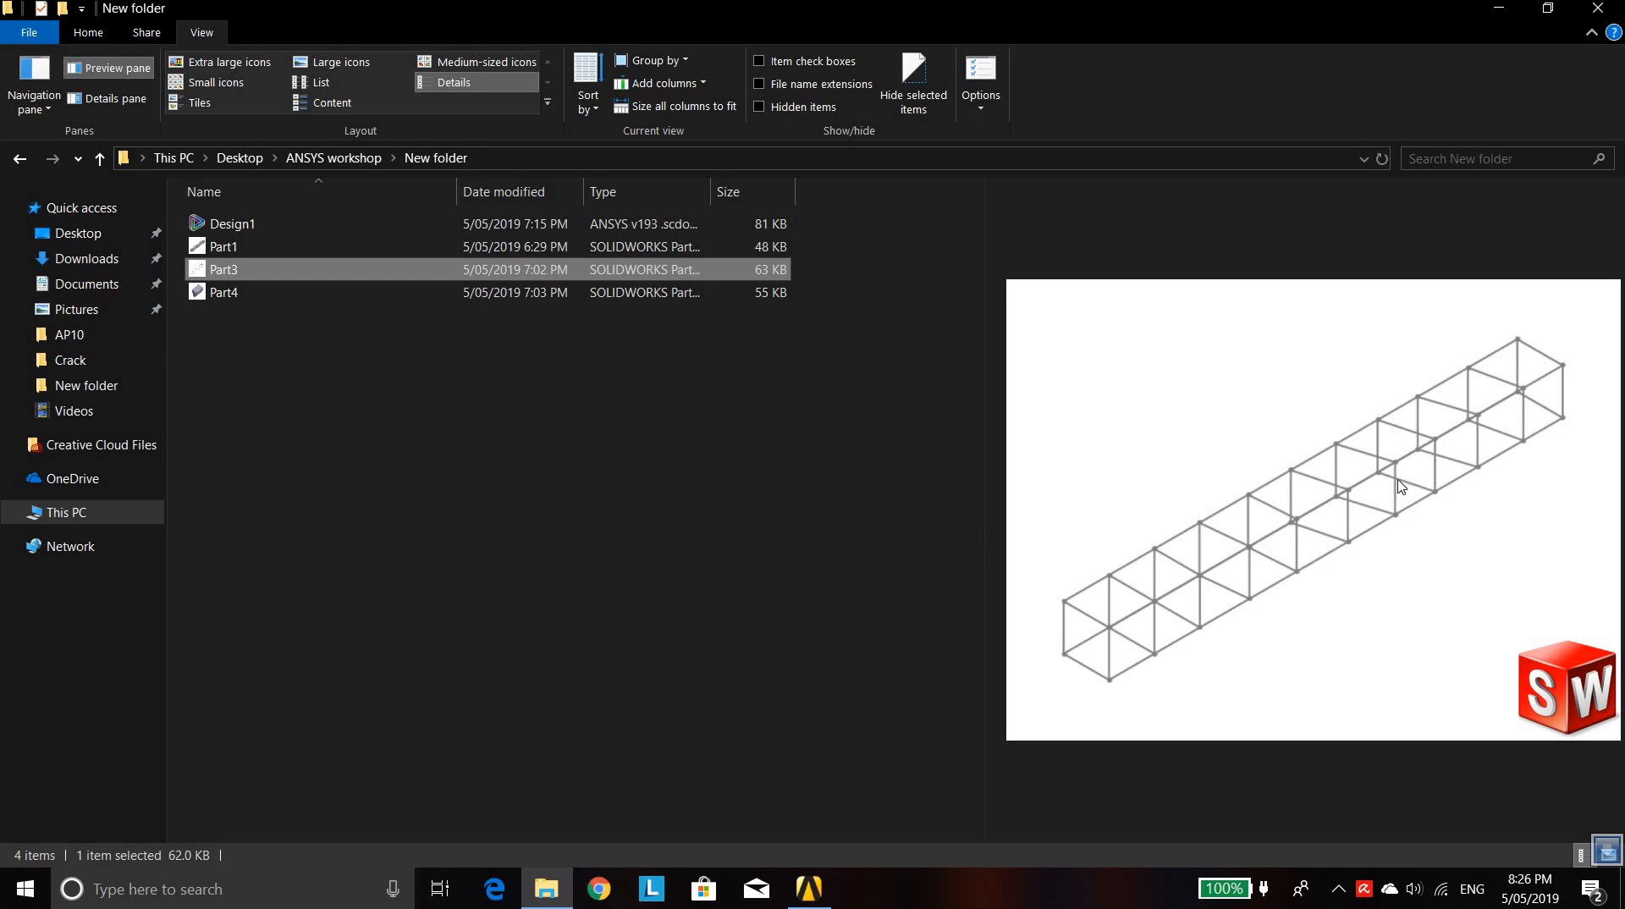
{"action": "left_click", "coordinate": [217, 297]}
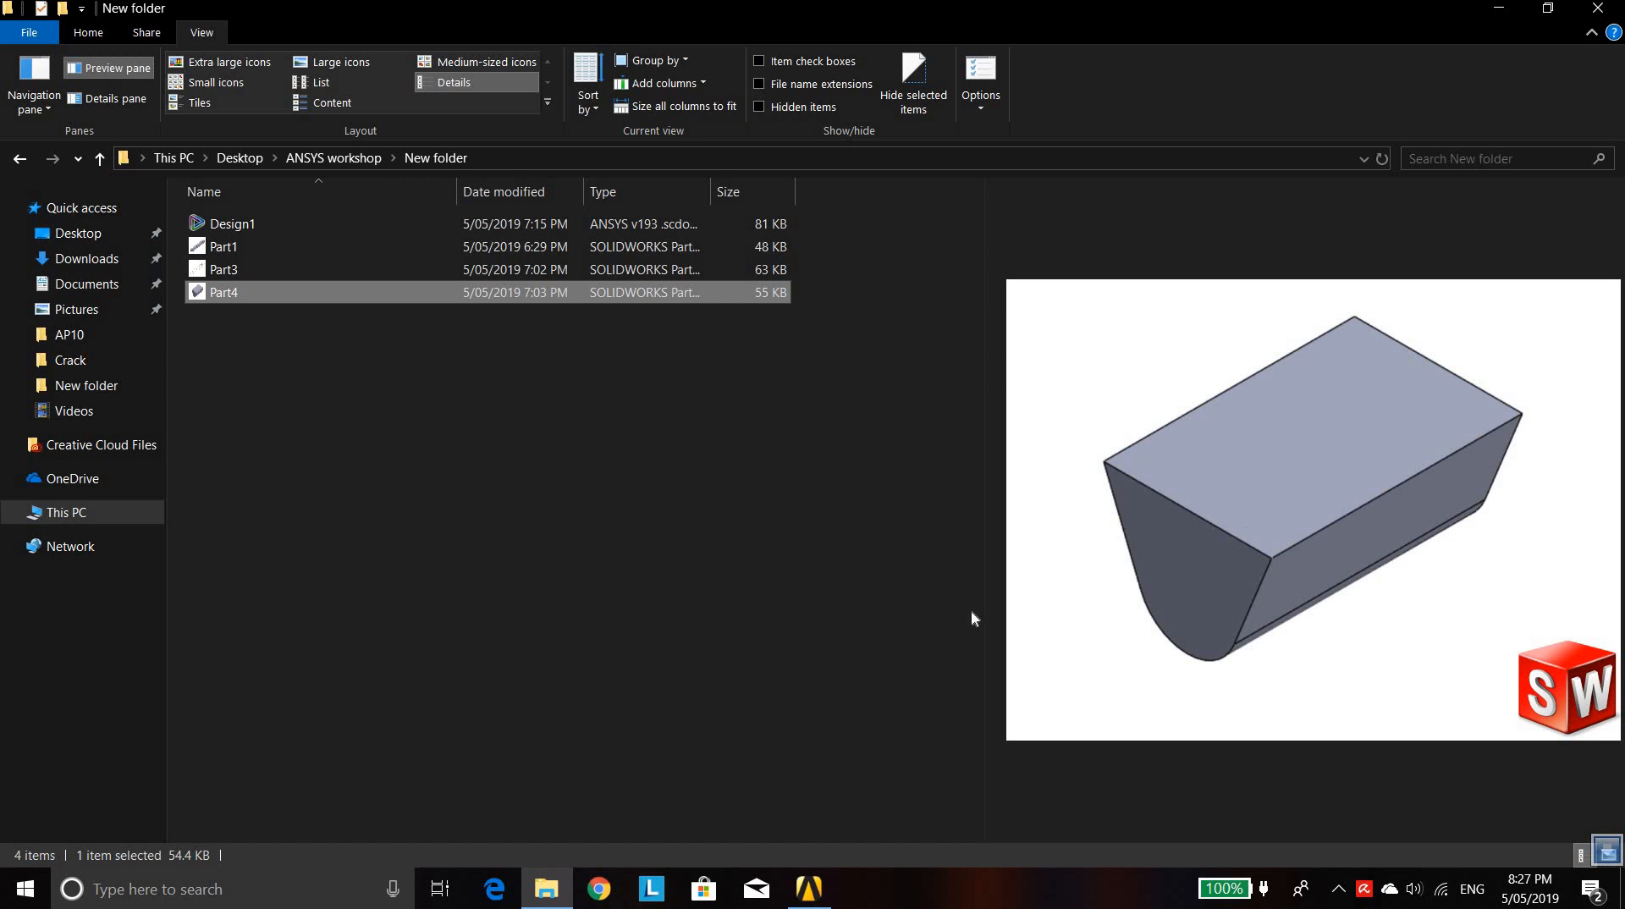
Switch to ANSYS Workbench and add a standalone Explicit Dynamics system beside the existing one in the project schematic
{"action": "left_click", "coordinate": [808, 888]}
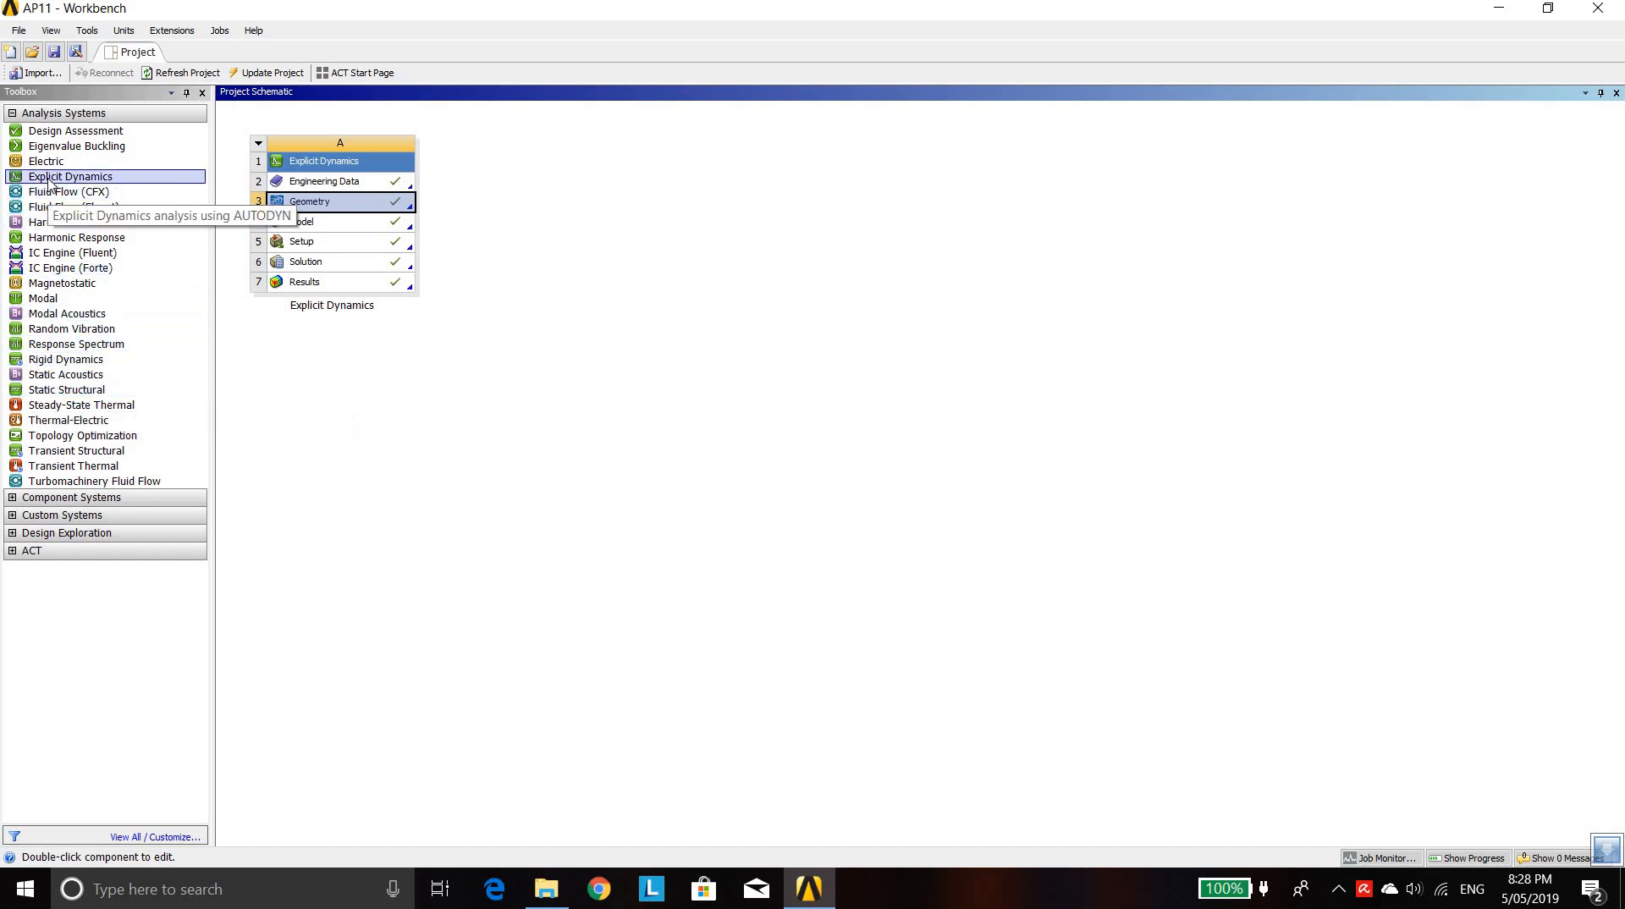
{"action": "left_click_drag", "start_coordinate": [49, 181], "coordinate": [560, 200]}
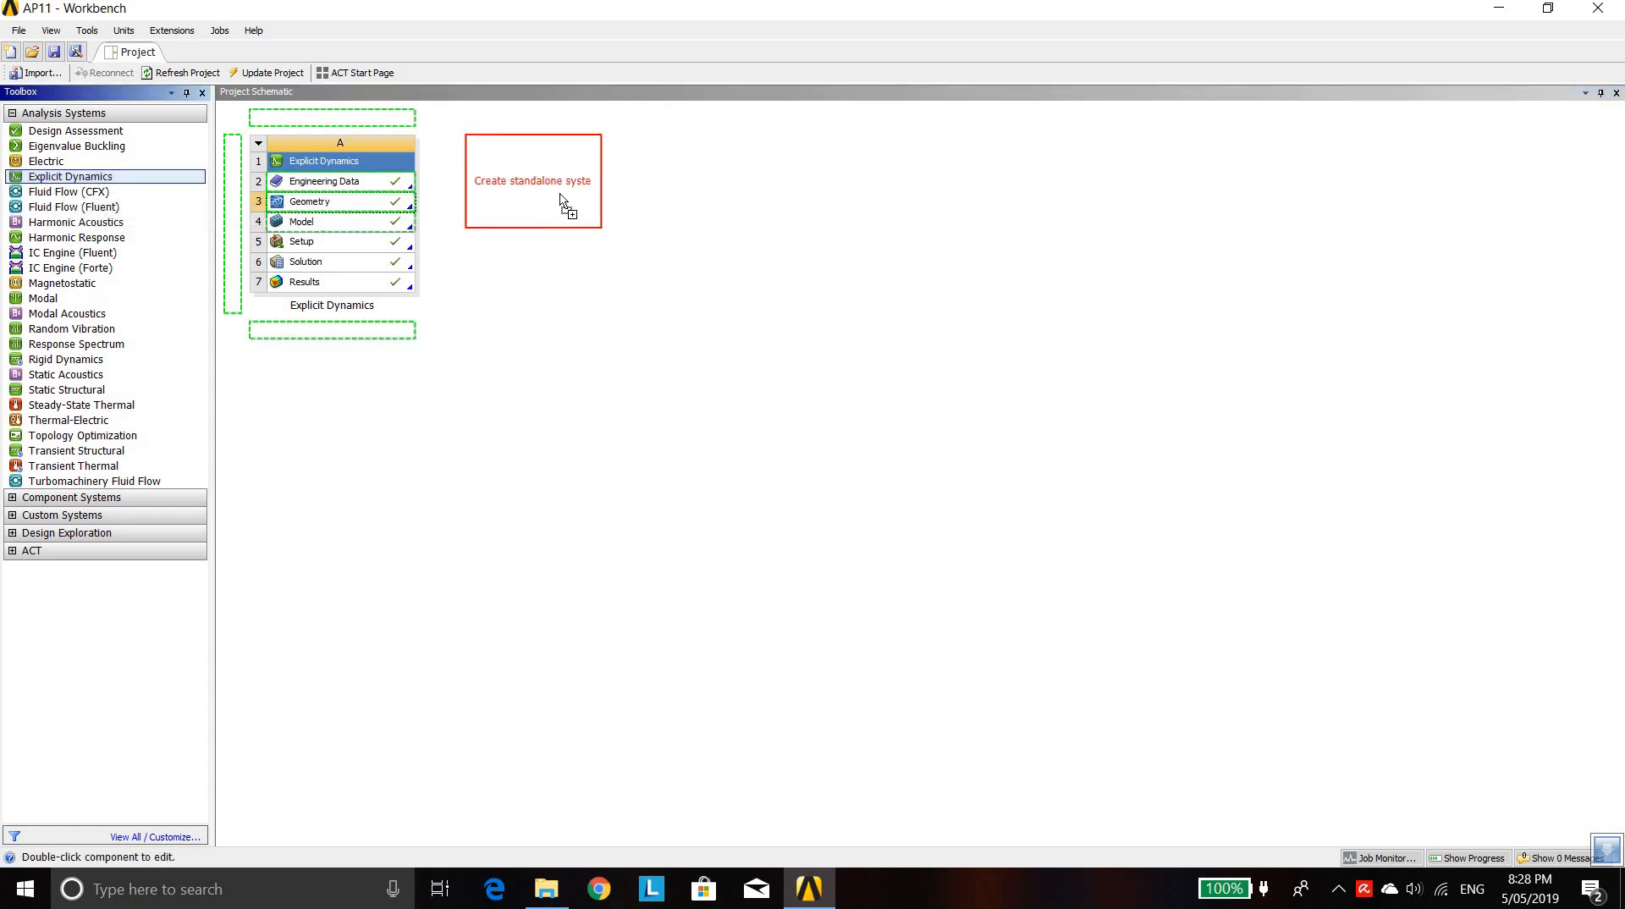
{"action": "left_click_drag", "start_coordinate": [560, 200], "coordinate": [563, 199]}
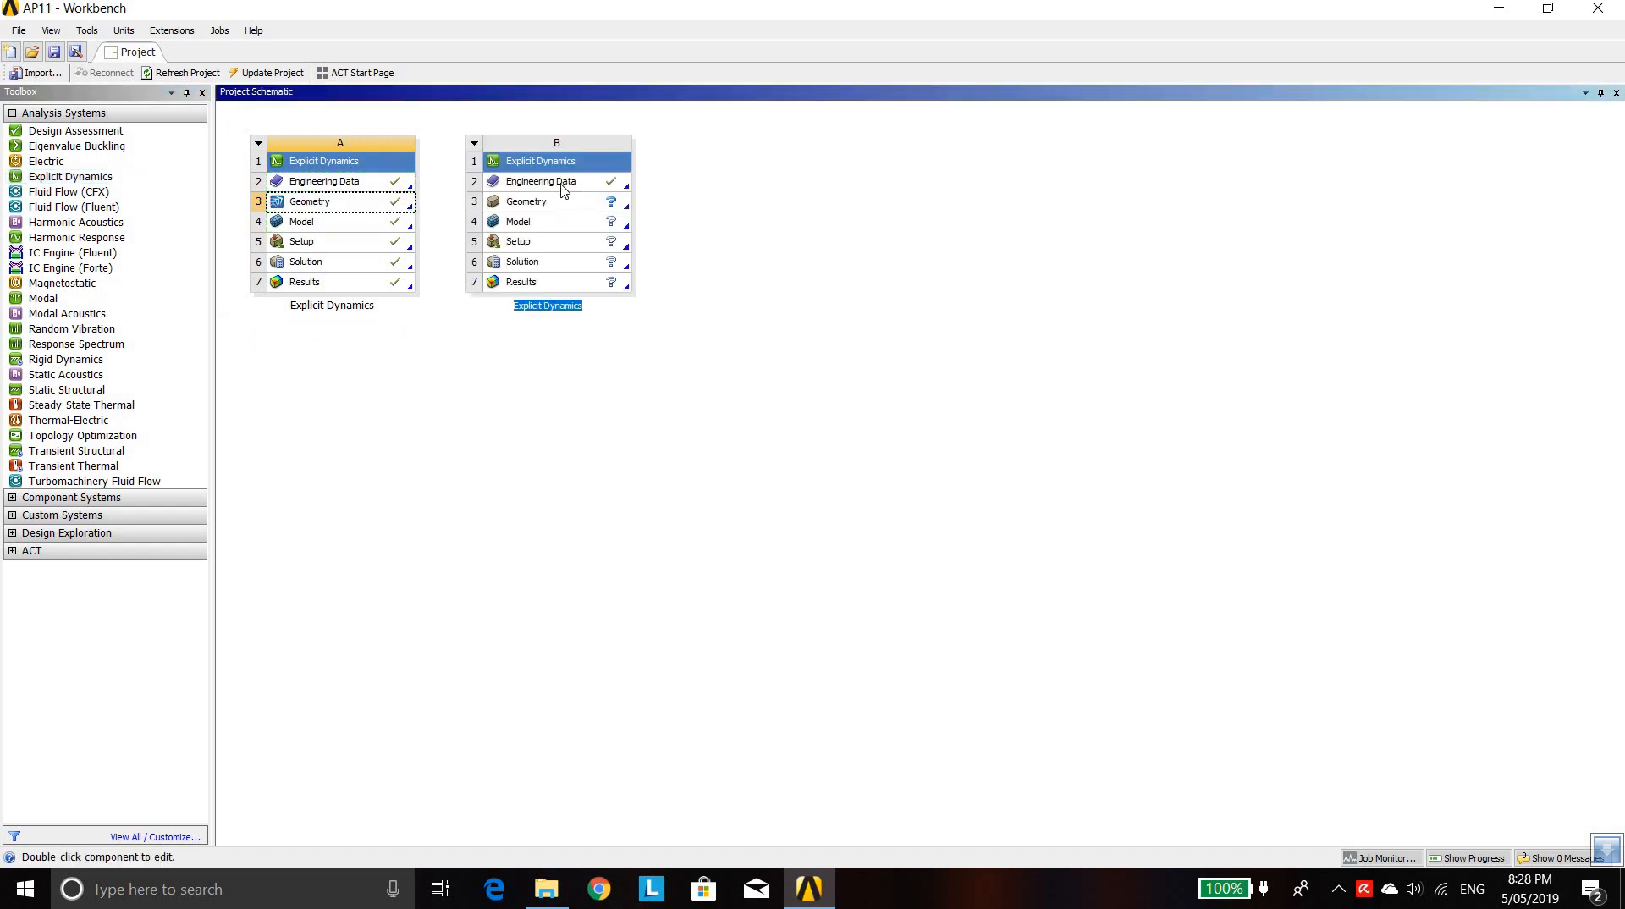
Open the Engineering Data of system B and list the Explicit Materials library from the engineering data sources
{"action": "double_click", "coordinate": [562, 188]}
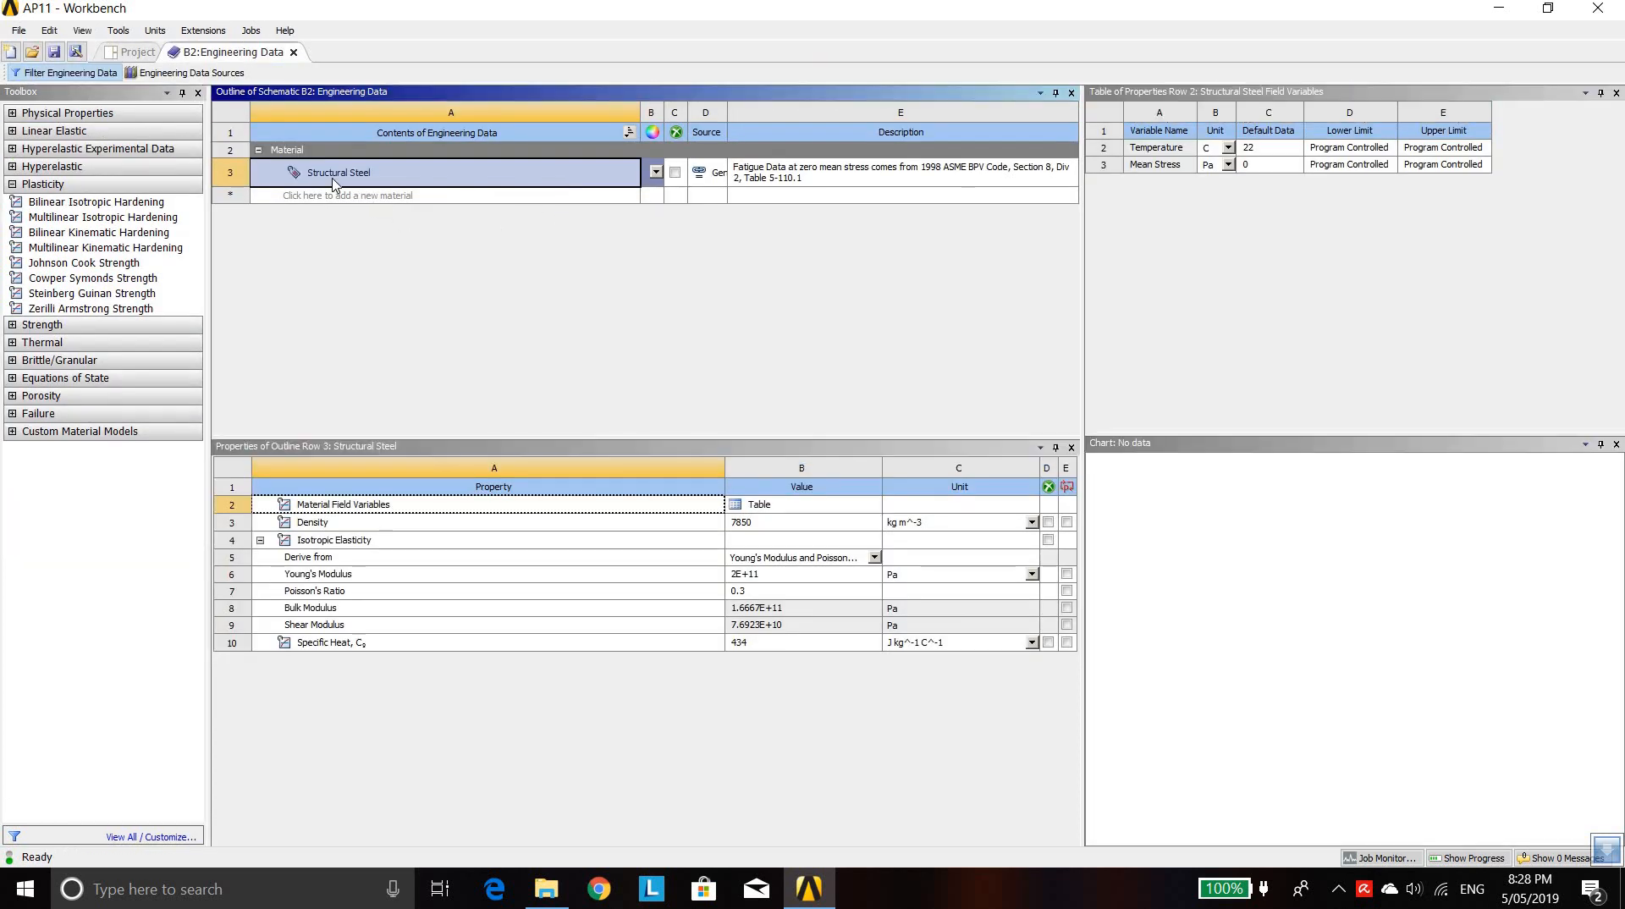
{"action": "left_click", "coordinate": [218, 79]}
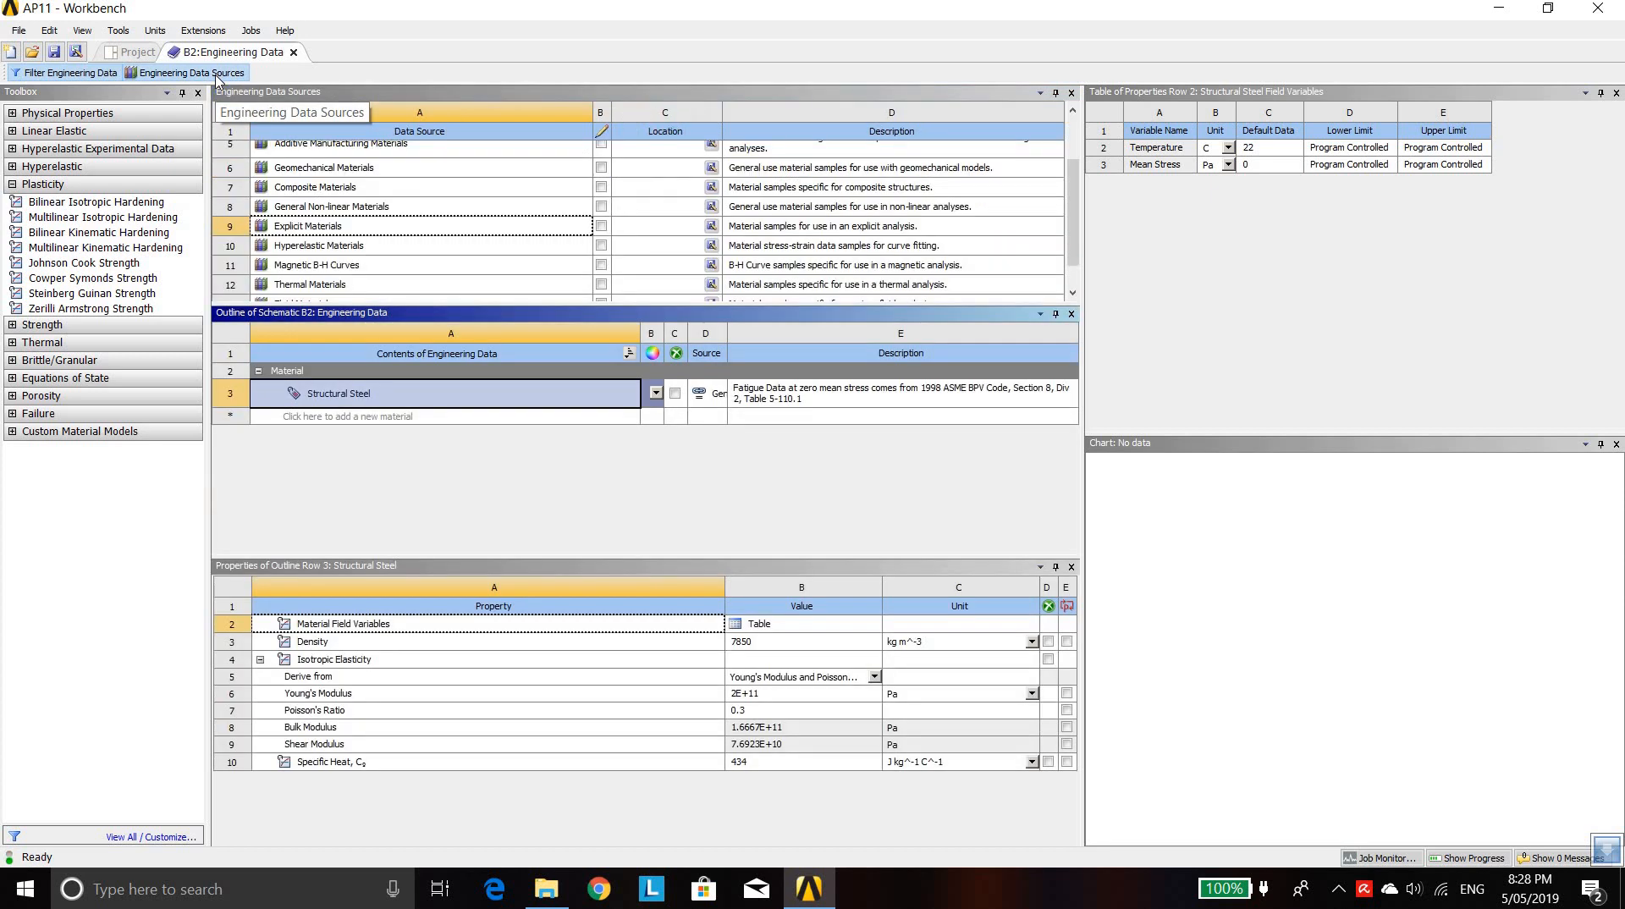
{"action": "left_click", "coordinate": [485, 222]}
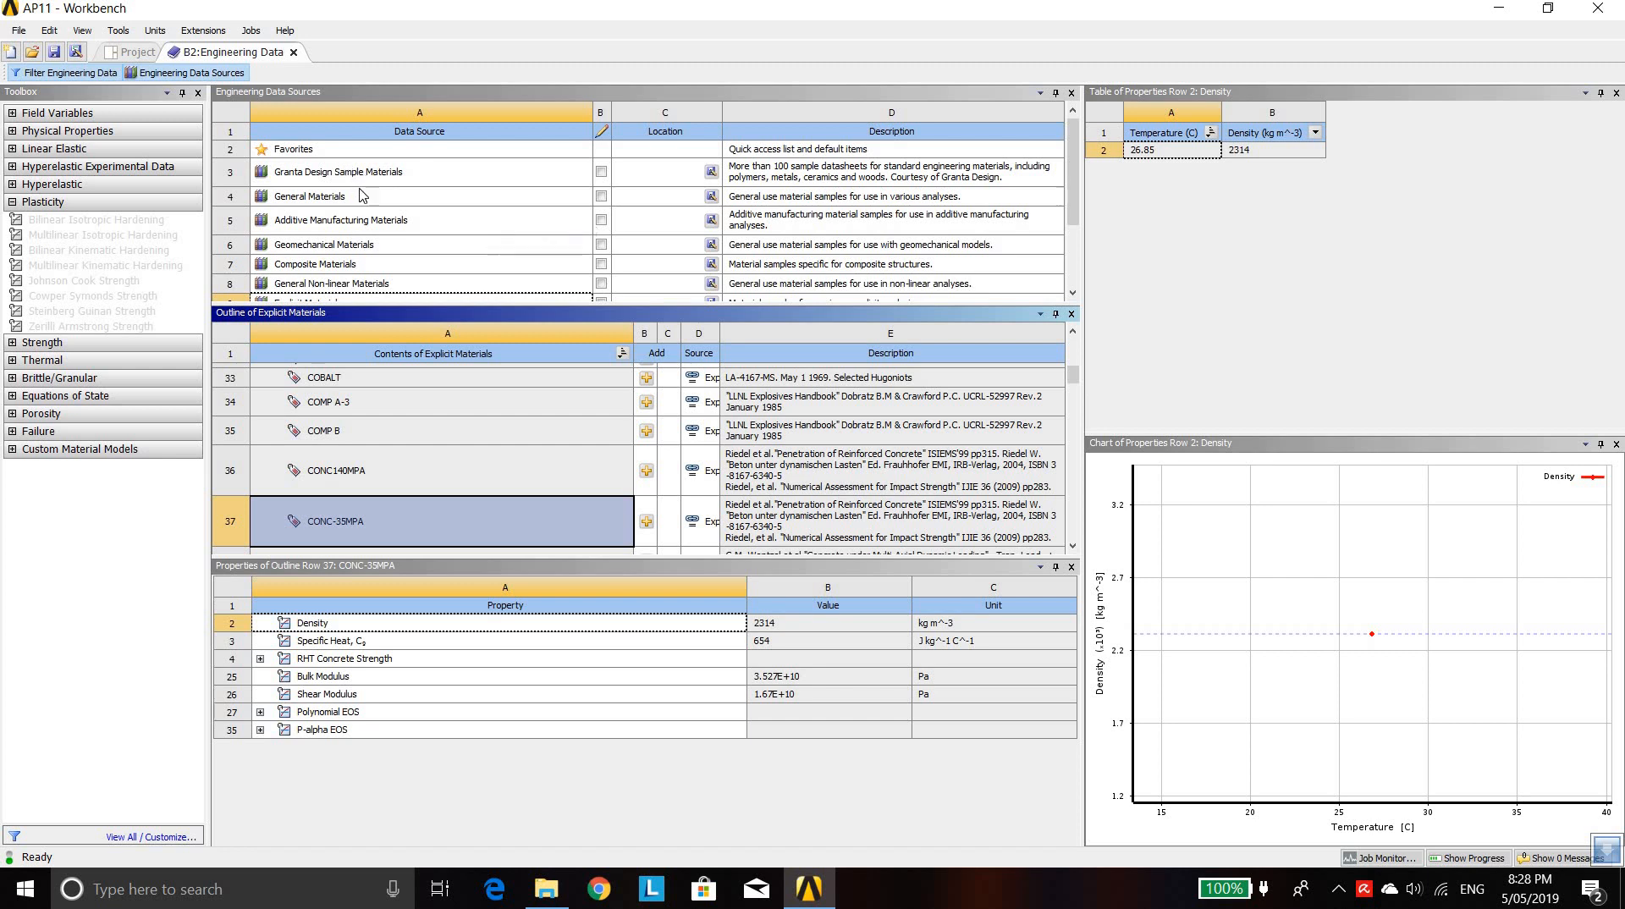
{"action": "scroll", "coordinate": [416, 226], "scroll_direction": "down", "scroll_amount": 1}
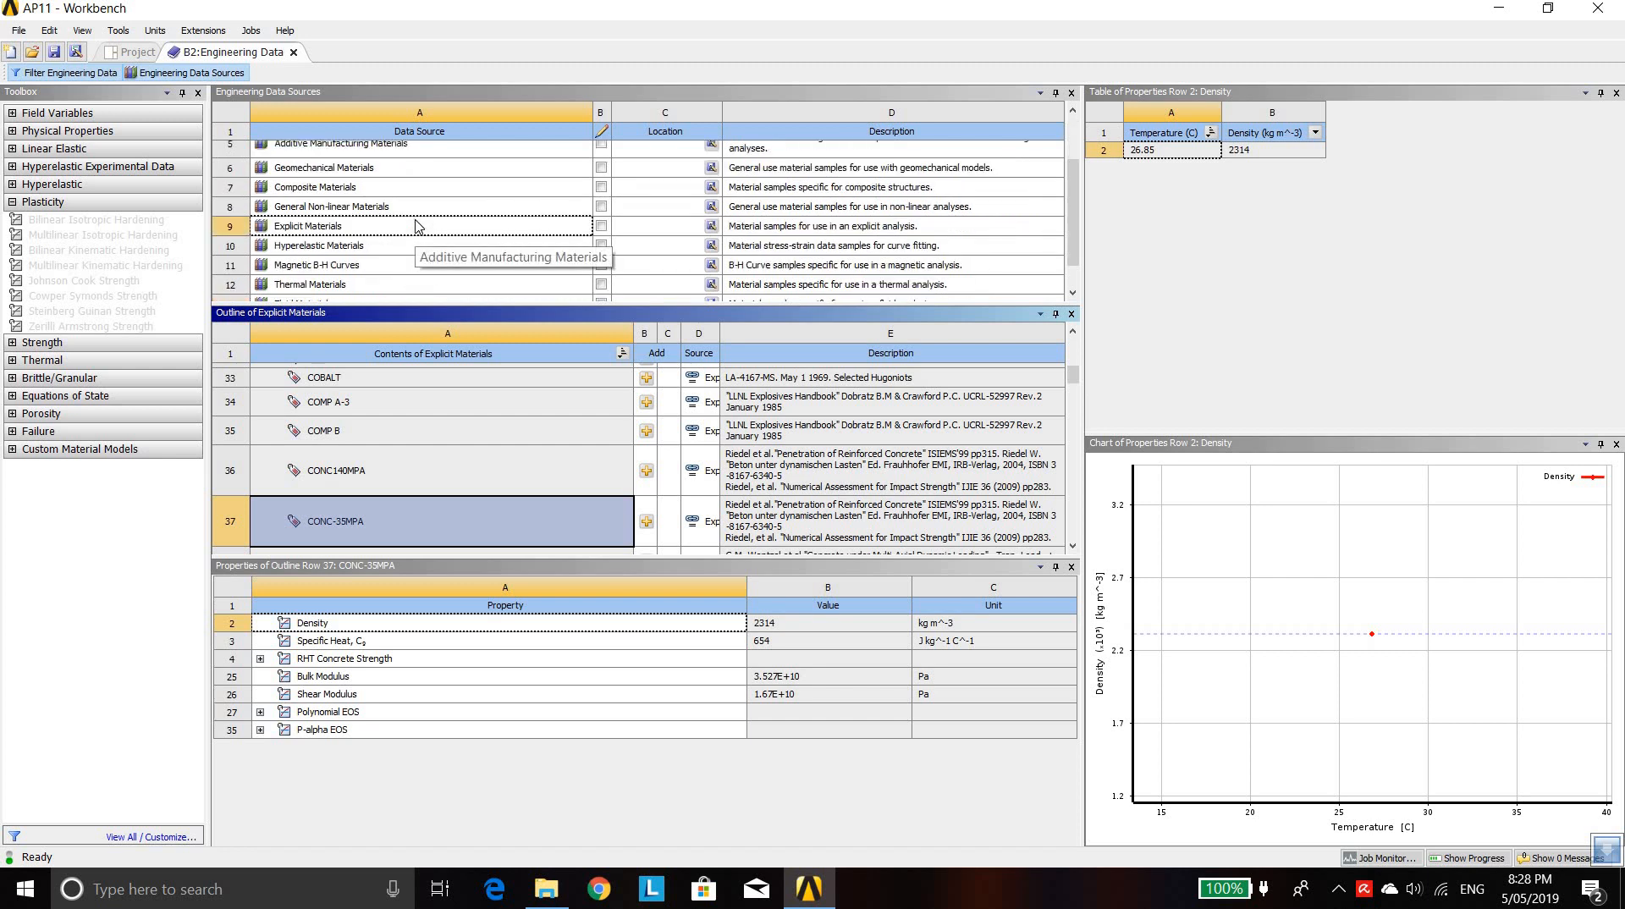
{"action": "left_click", "coordinate": [353, 231]}
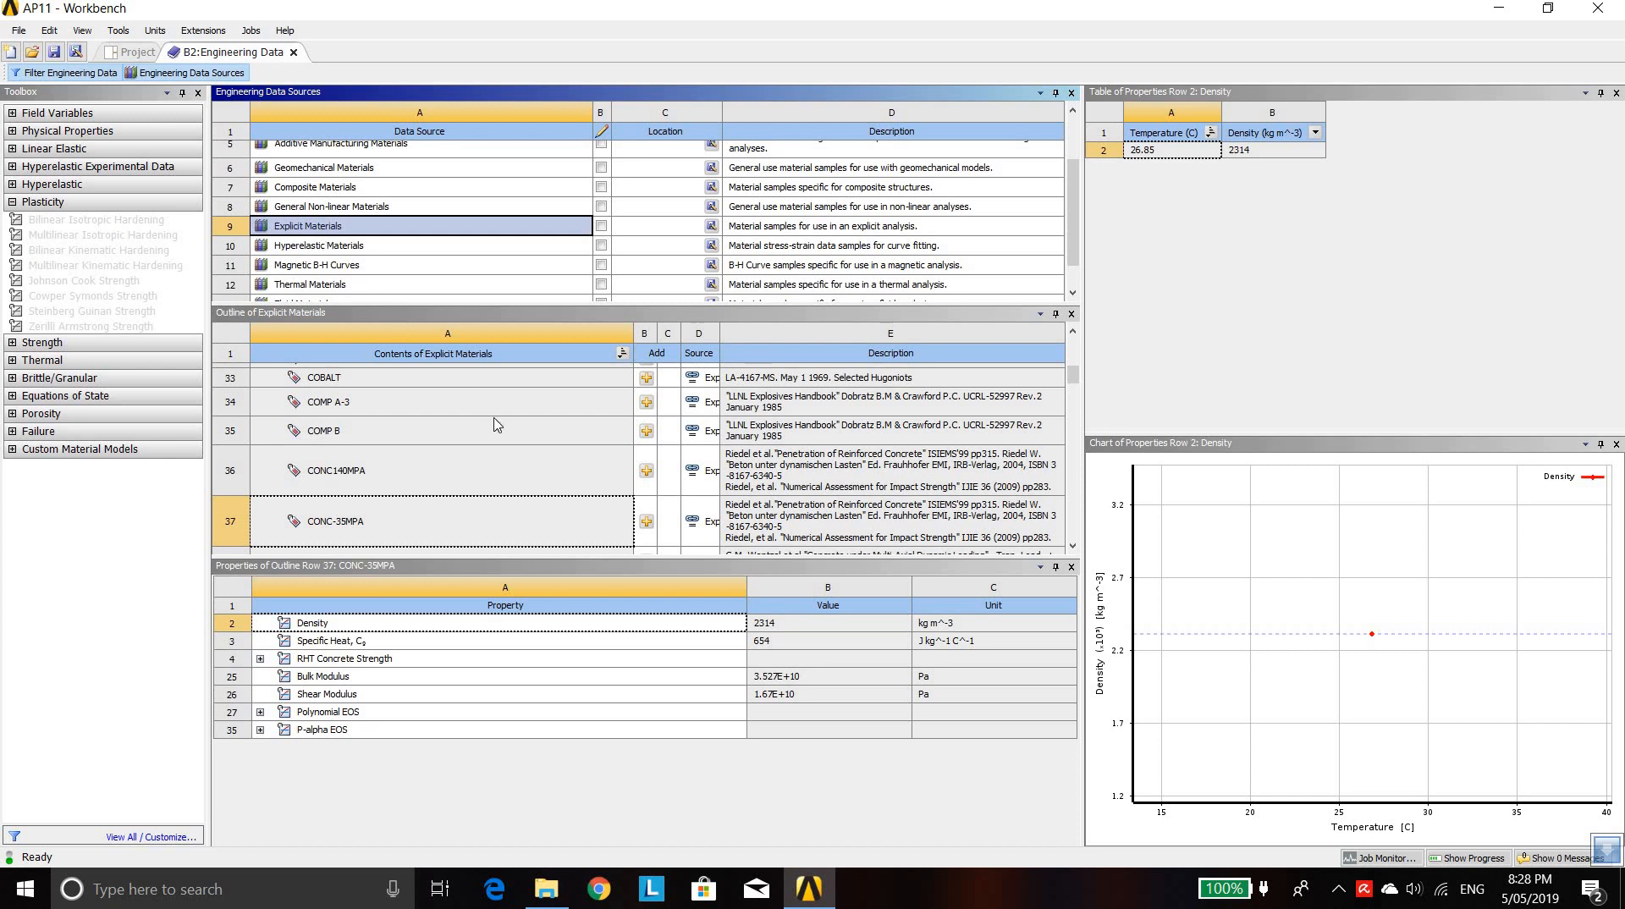
Add CONC-35MPA from the Explicit Materials to system B's engineering data and return to the project schematic
{"action": "scroll", "coordinate": [497, 421], "scroll_direction": "up", "scroll_amount": 6}
{"action": "scroll", "coordinate": [497, 424], "scroll_direction": "up", "scroll_amount": 4}
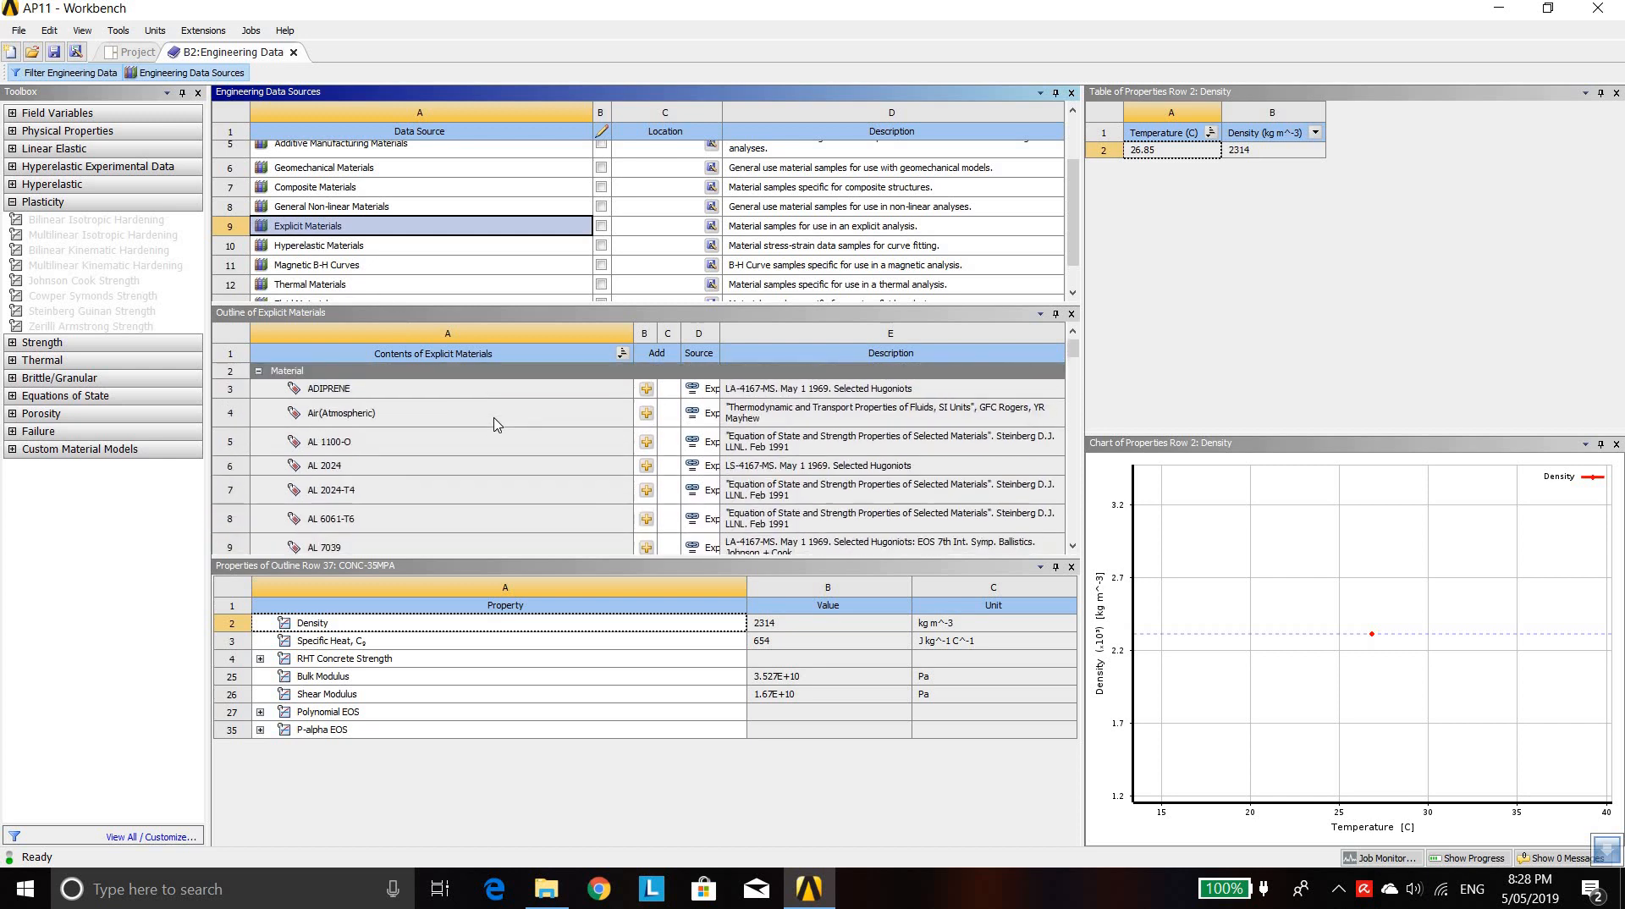
{"action": "scroll", "coordinate": [497, 424], "scroll_direction": "down", "scroll_amount": 5}
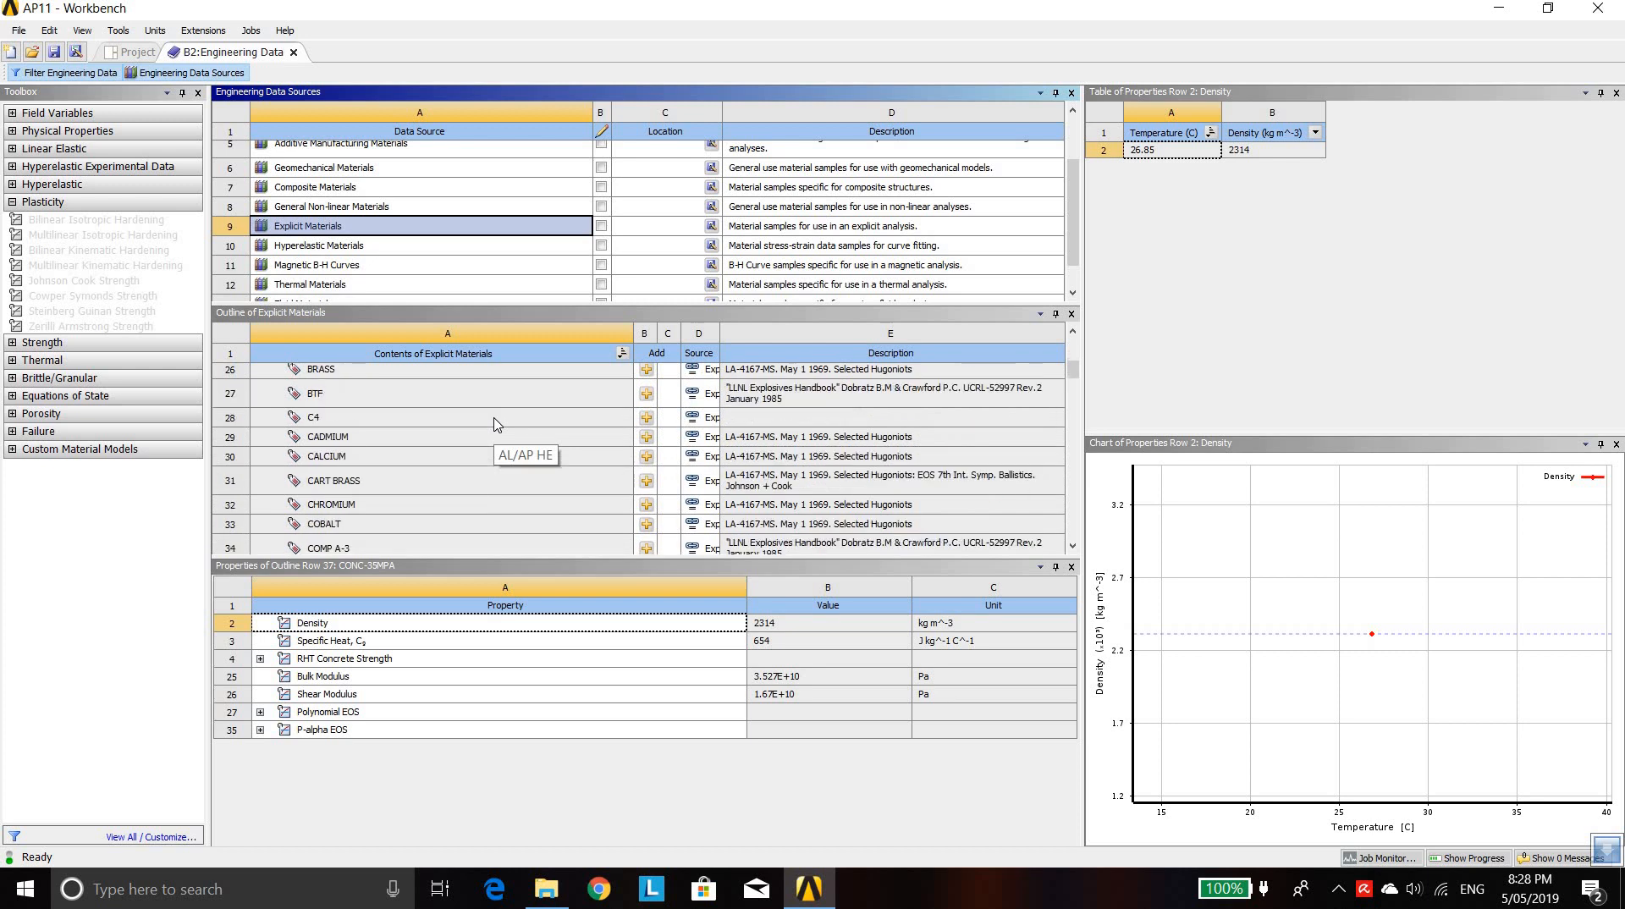
{"action": "scroll", "coordinate": [497, 424], "scroll_direction": "down", "scroll_amount": 2}
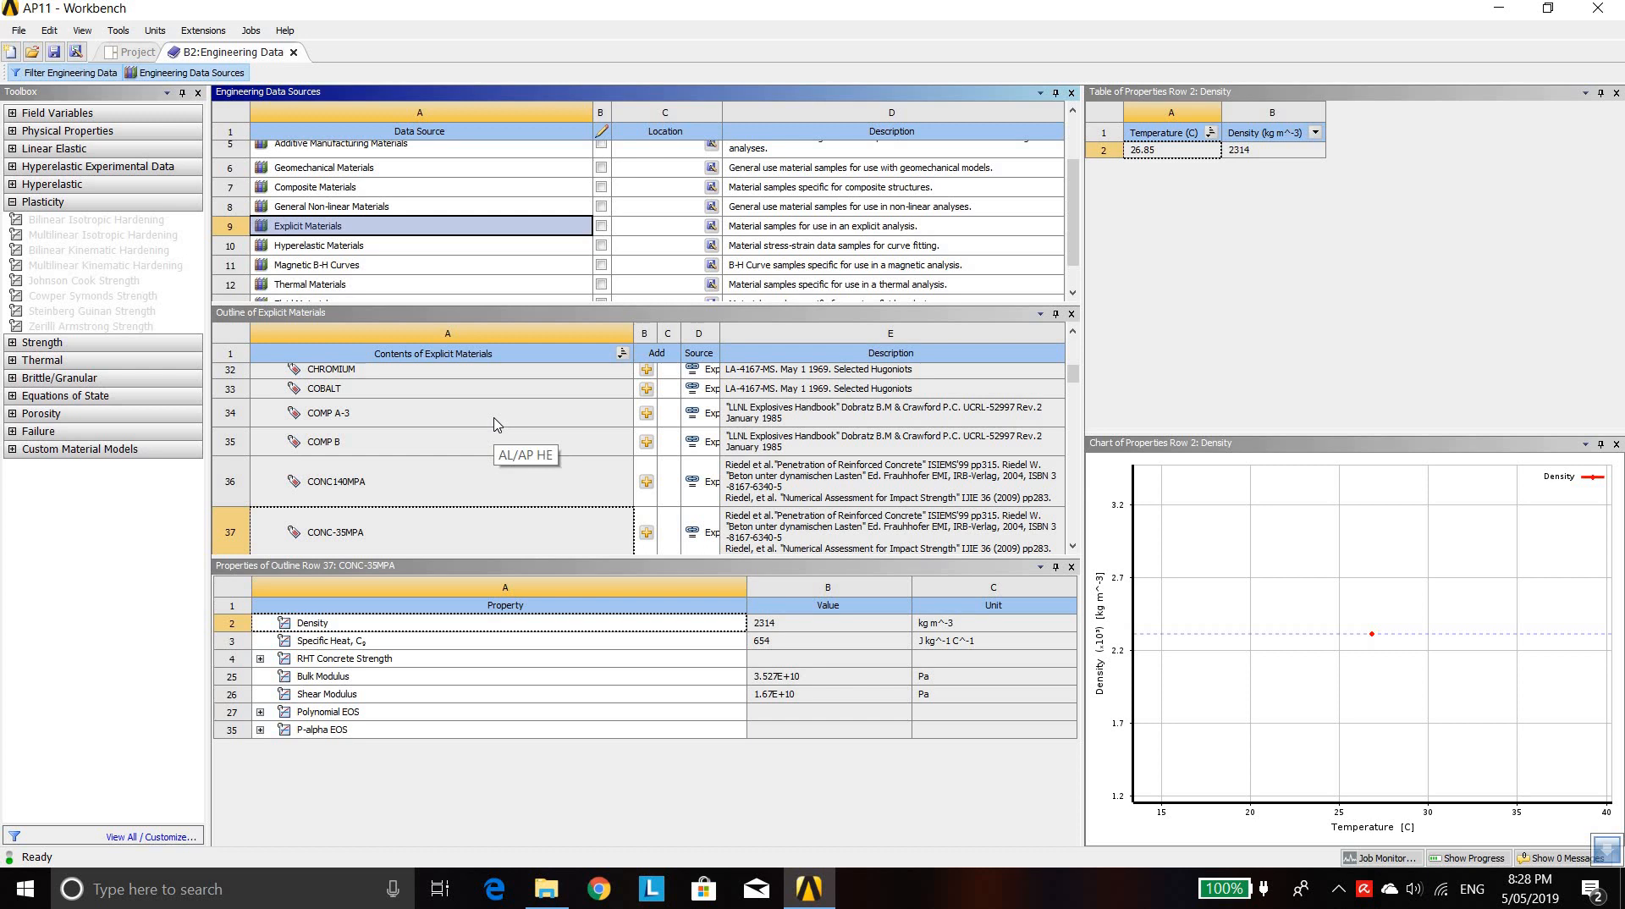
{"action": "scroll", "coordinate": [495, 426], "scroll_direction": "down", "scroll_amount": 1}
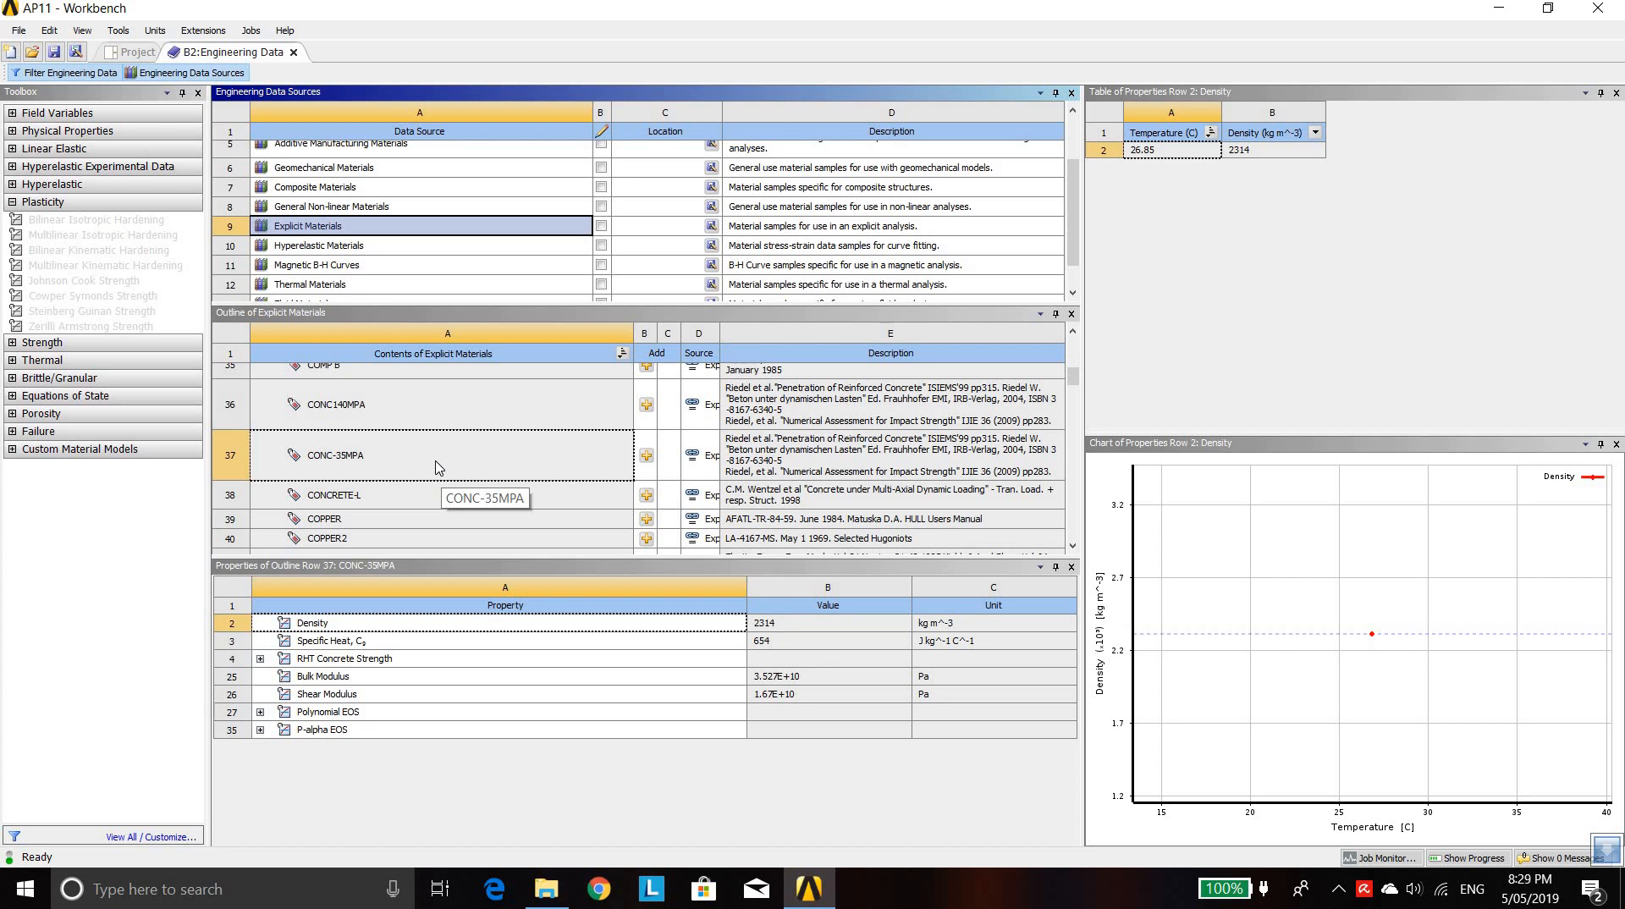
{"action": "left_click", "coordinate": [468, 458]}
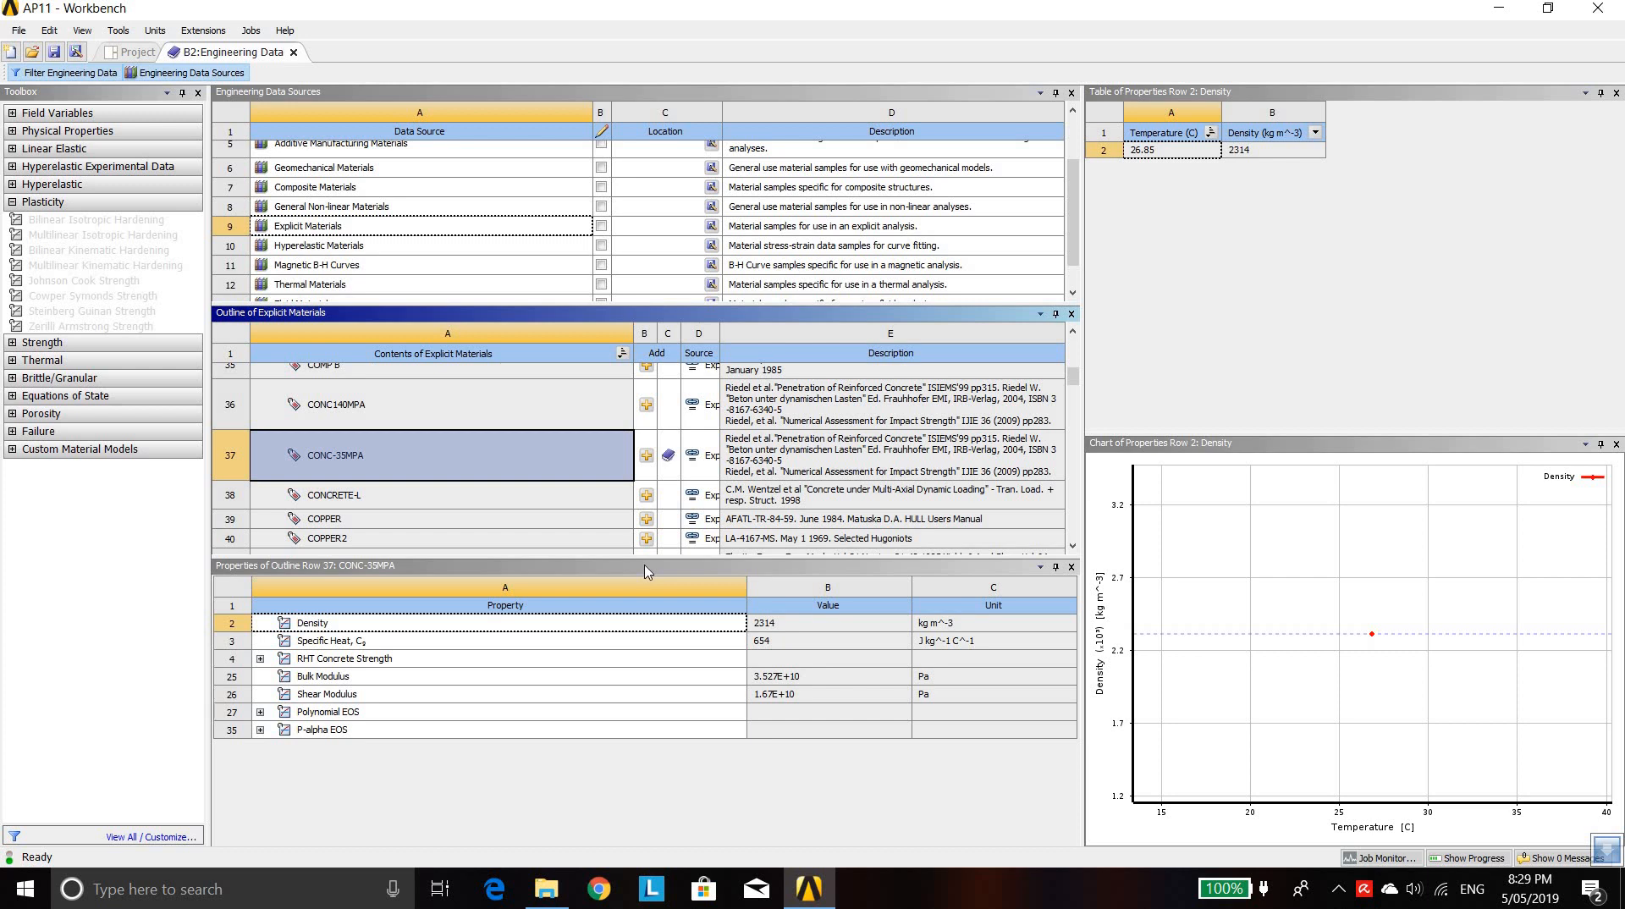
{"action": "left_click", "coordinate": [223, 73]}
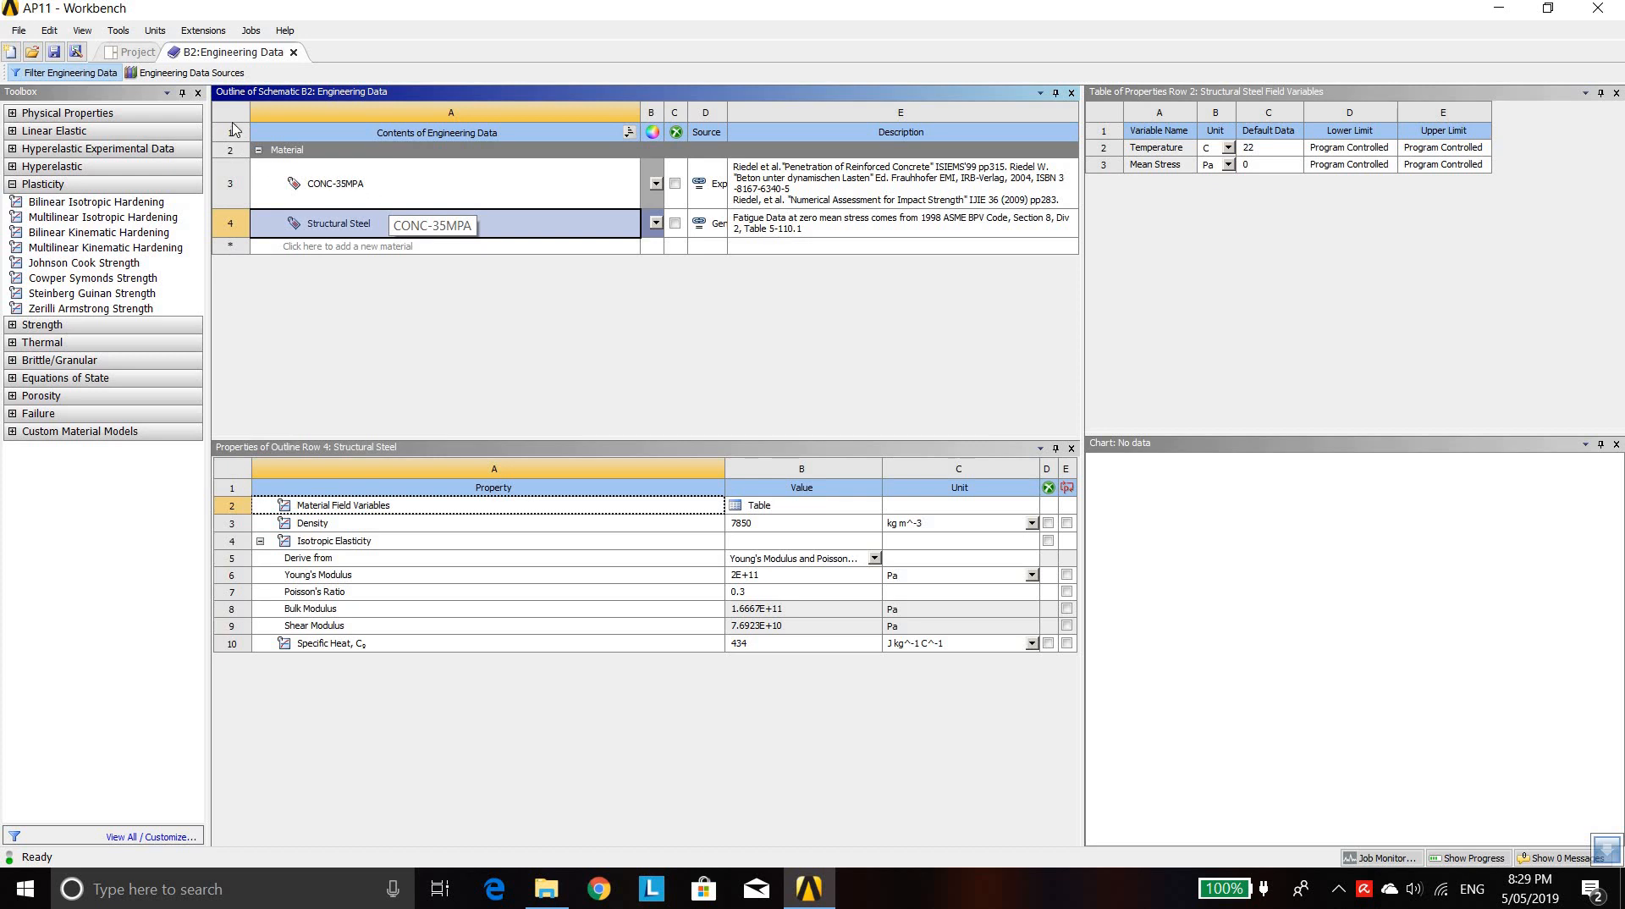
{"action": "left_click", "coordinate": [293, 53]}
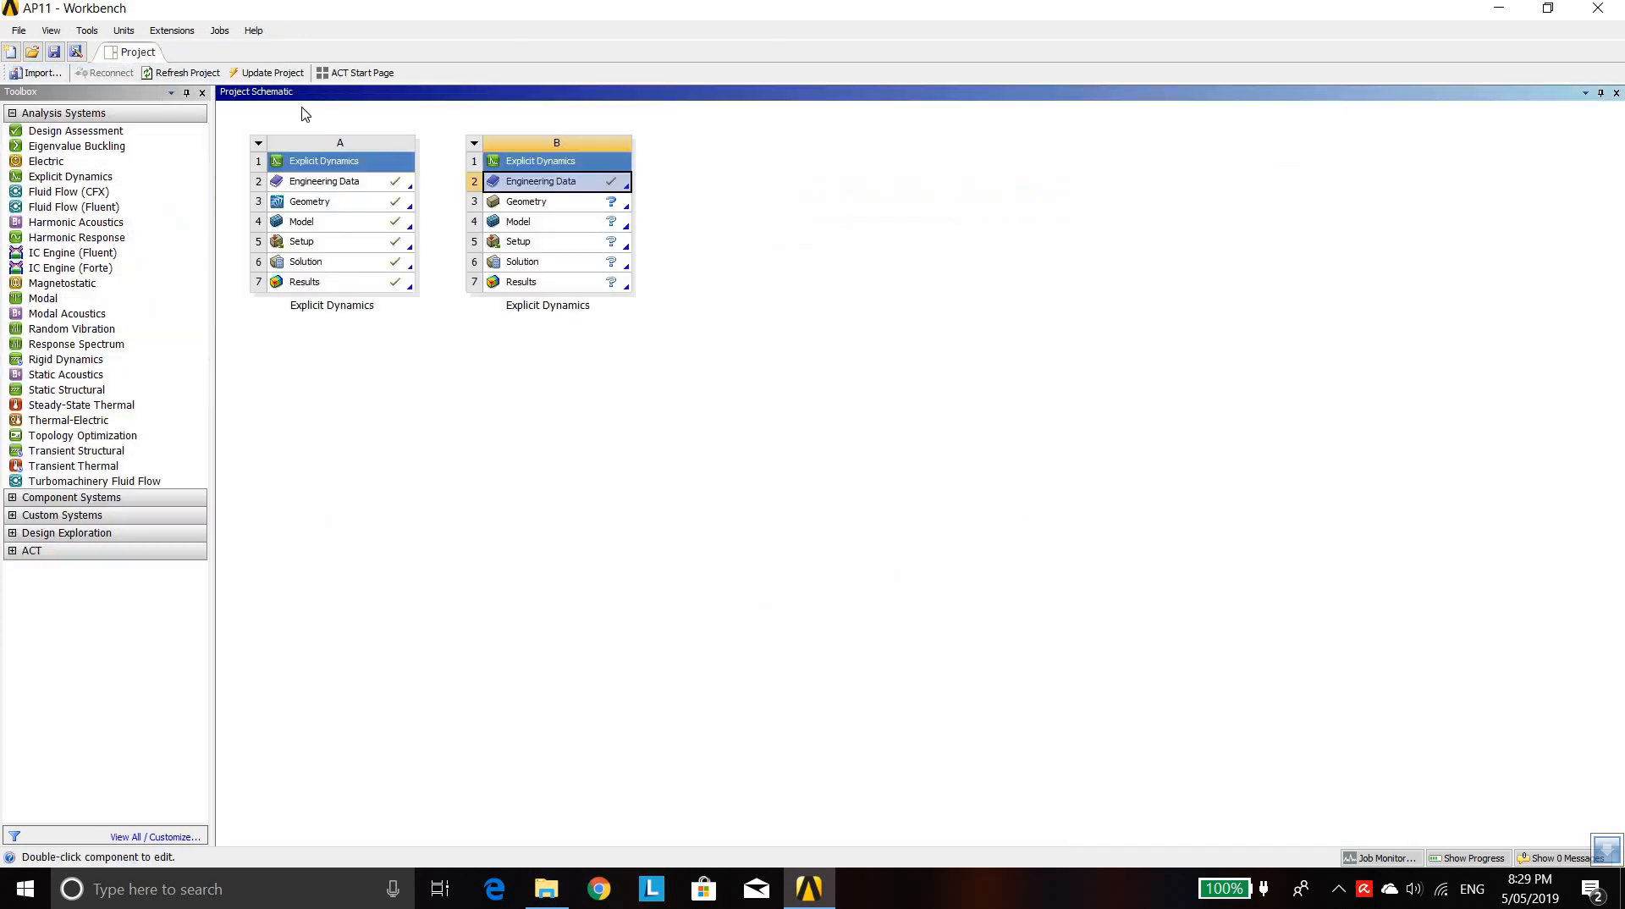
Import the SYS geometry file from the ANSYS workshop's AP11 folder into the Geometry cell of system B
{"action": "left_click", "coordinate": [539, 209]}
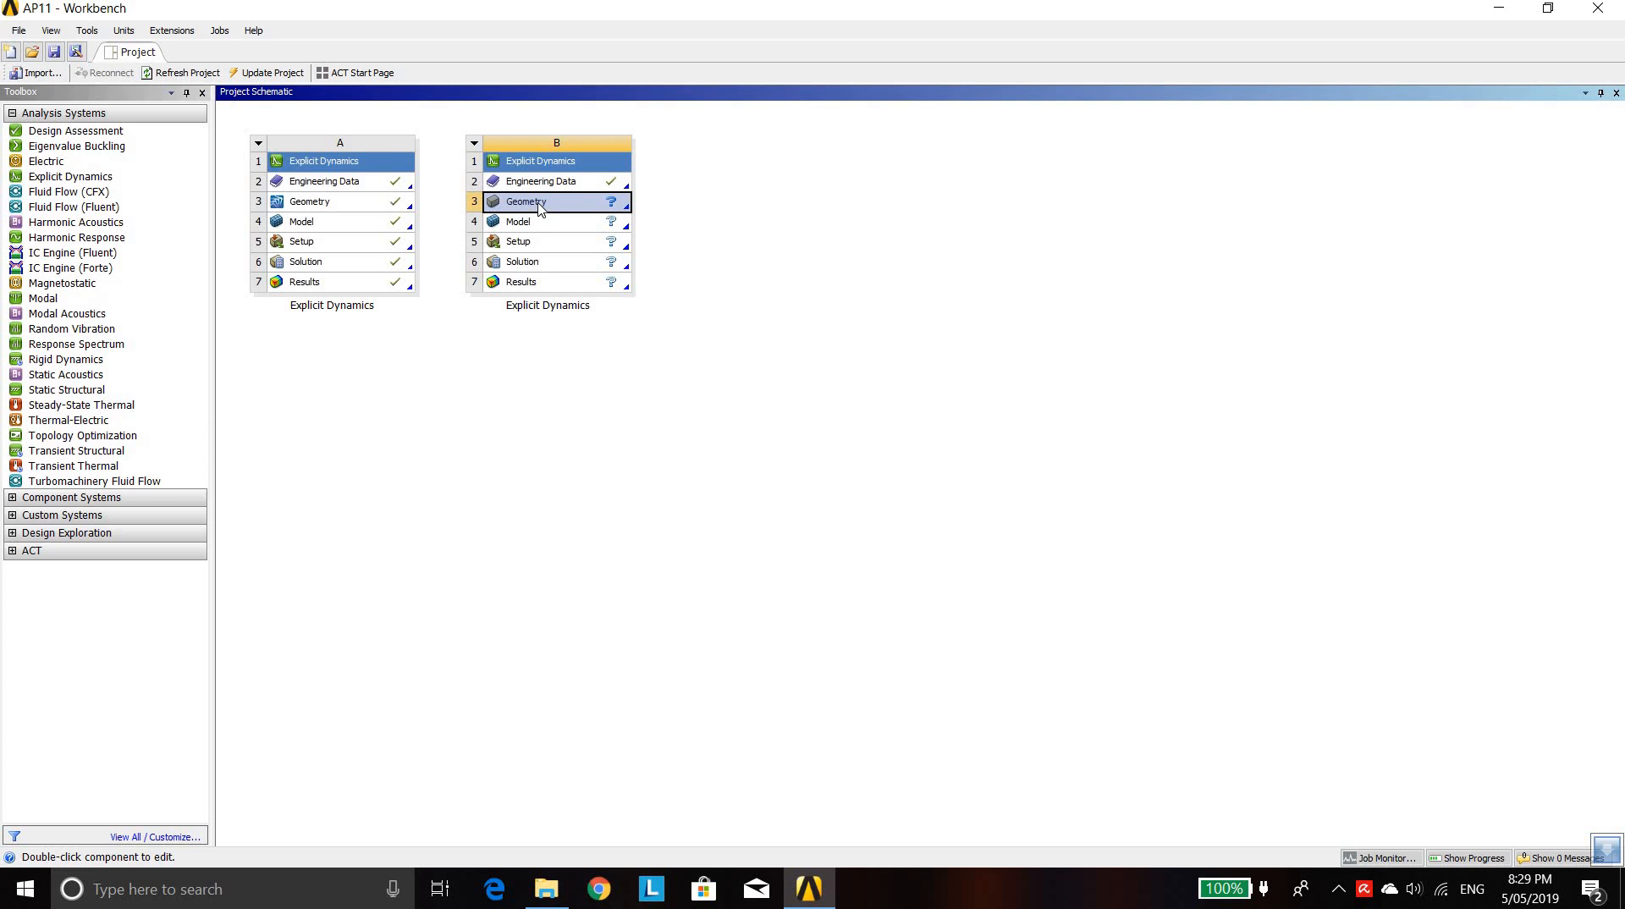
{"action": "right_click", "coordinate": [590, 212]}
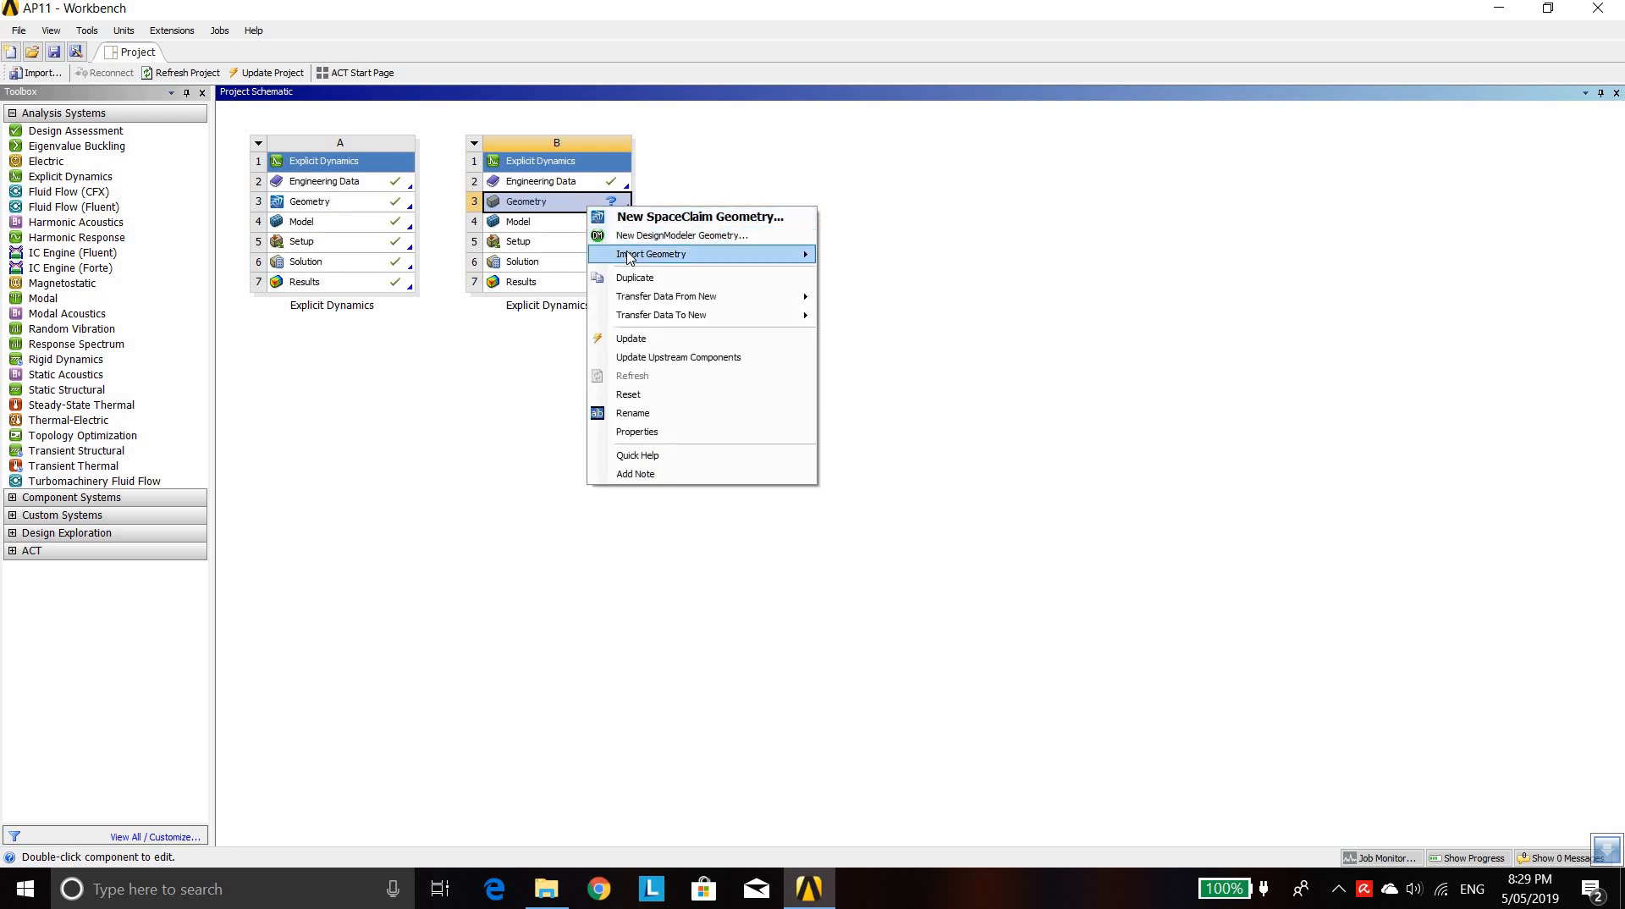
{"action": "mouse_move", "coordinate": [649, 256]}
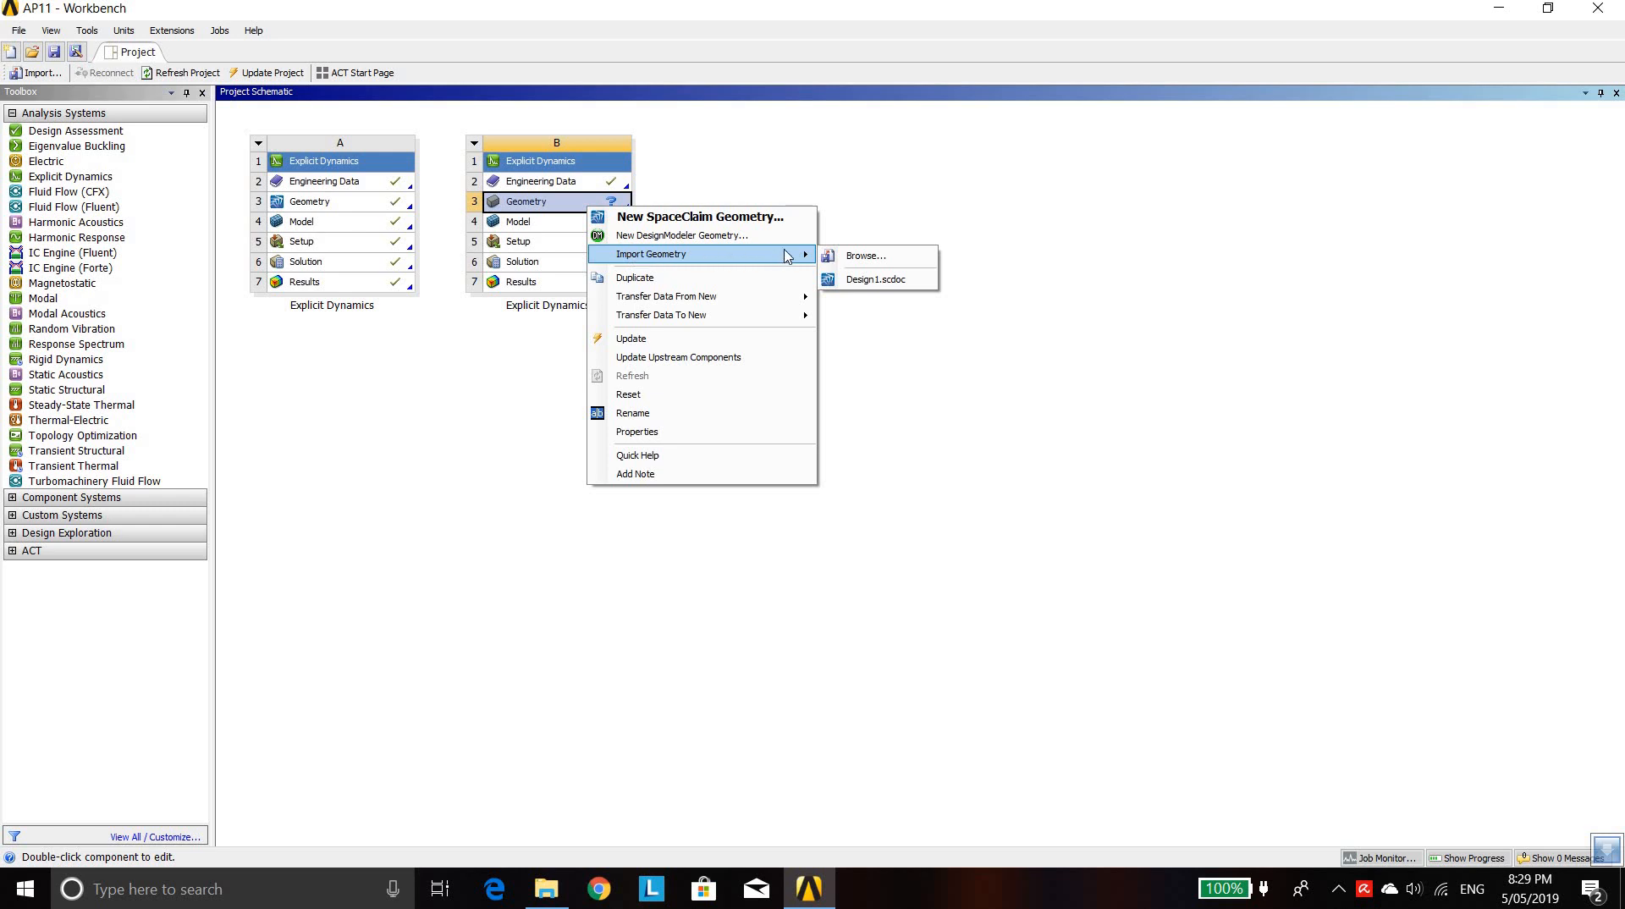
{"action": "left_click", "coordinate": [871, 256]}
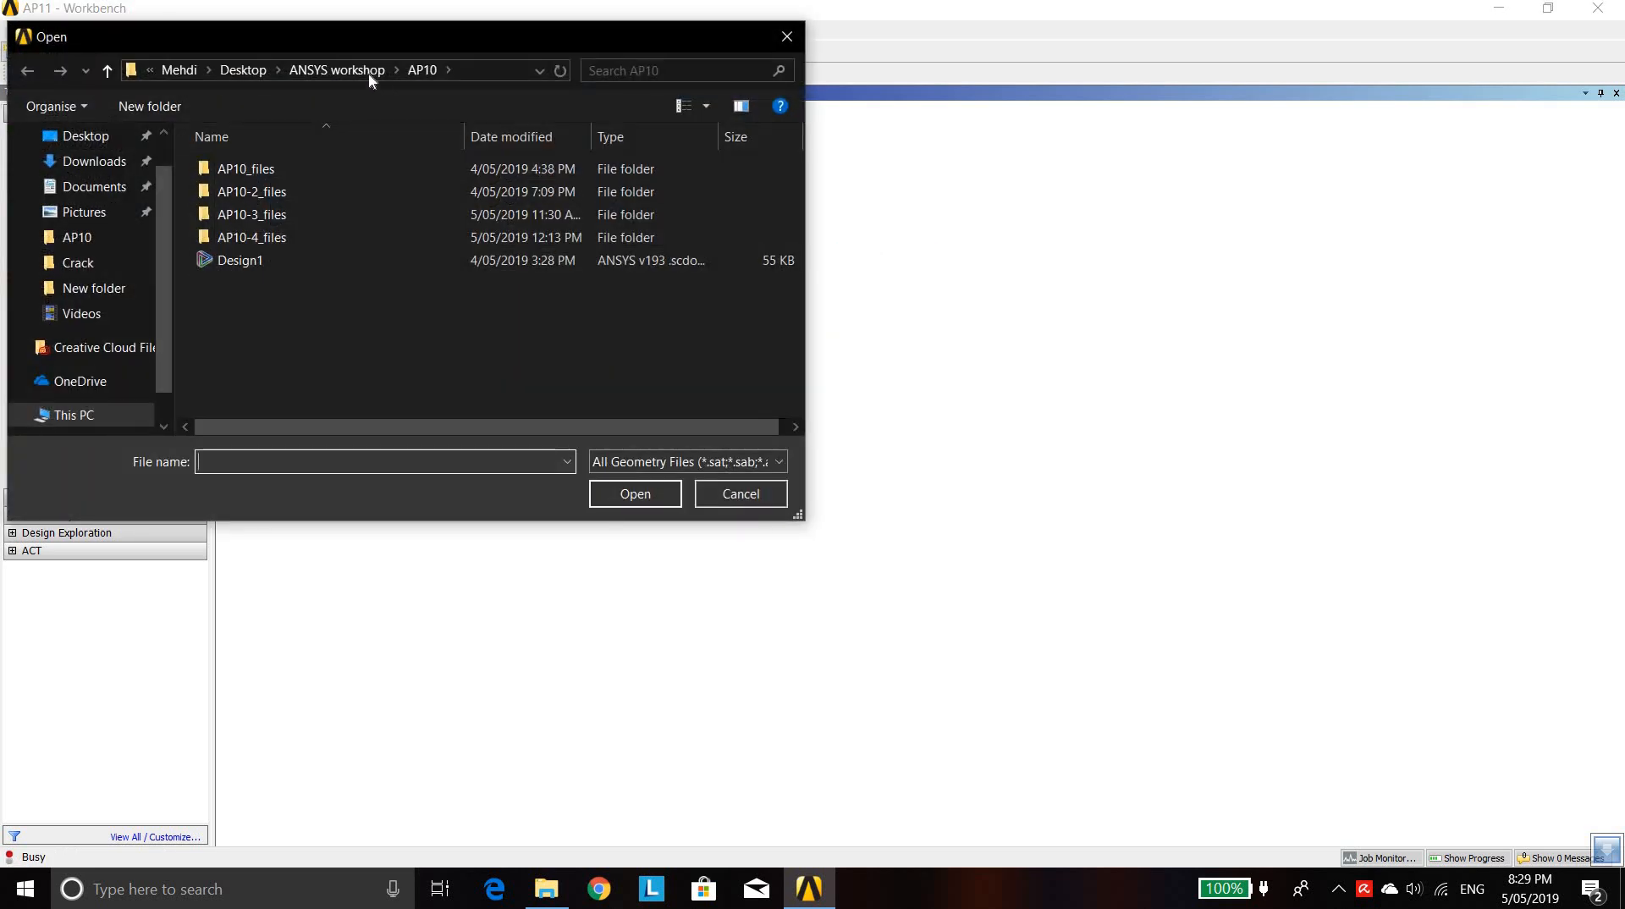
{"action": "left_click", "coordinate": [337, 71]}
{"action": "double_click", "coordinate": [252, 192]}
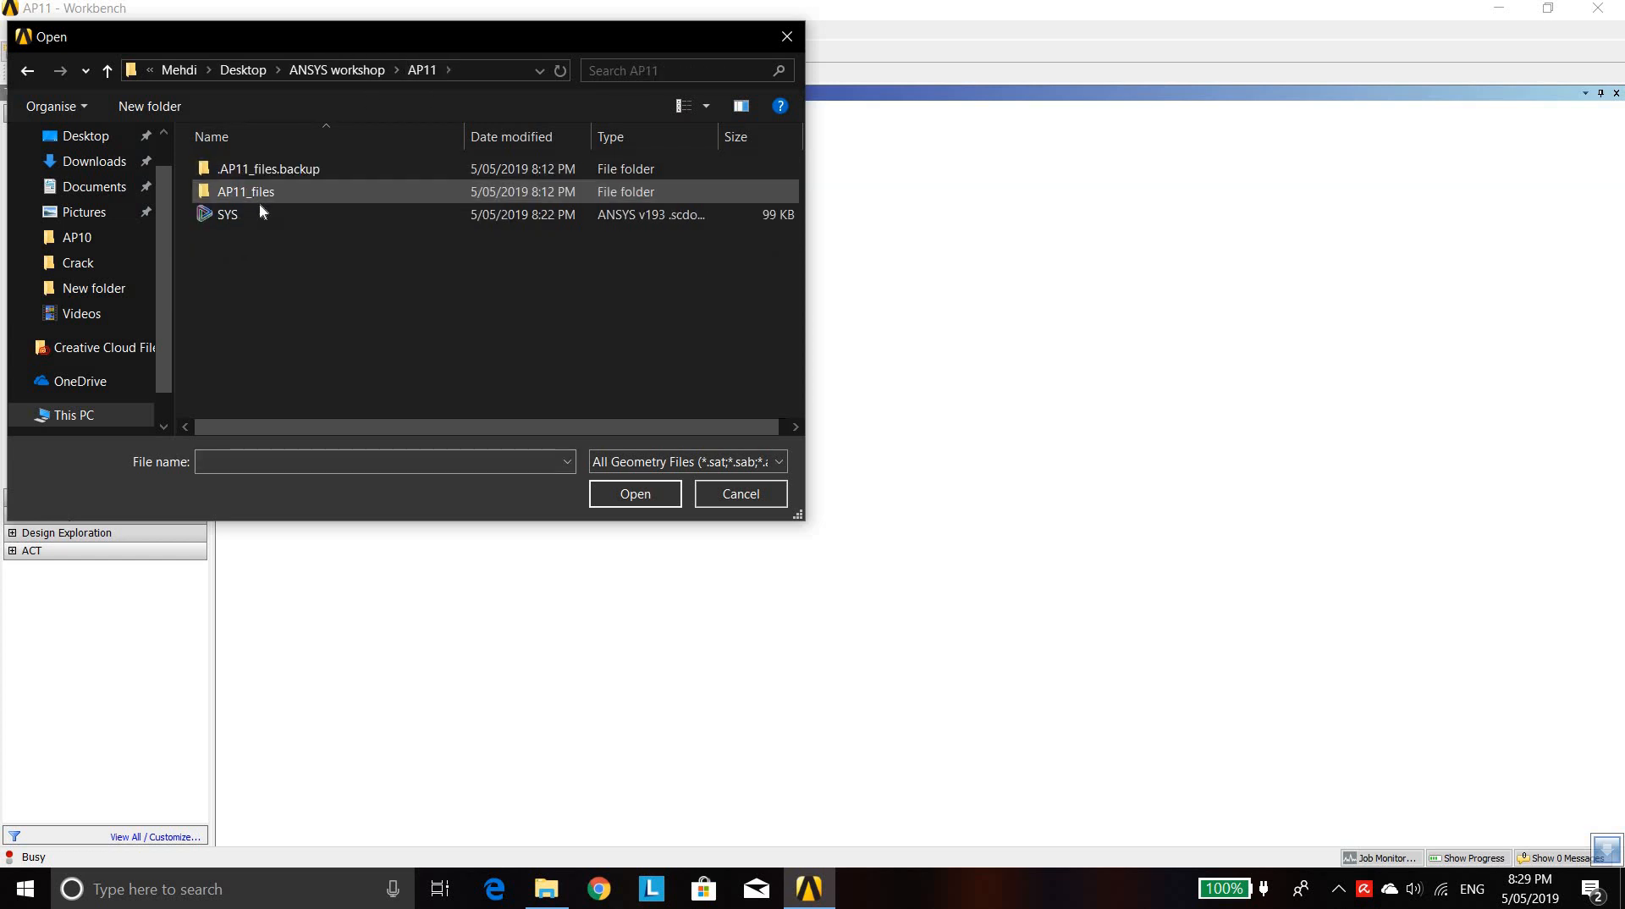
{"action": "left_click", "coordinate": [230, 216]}
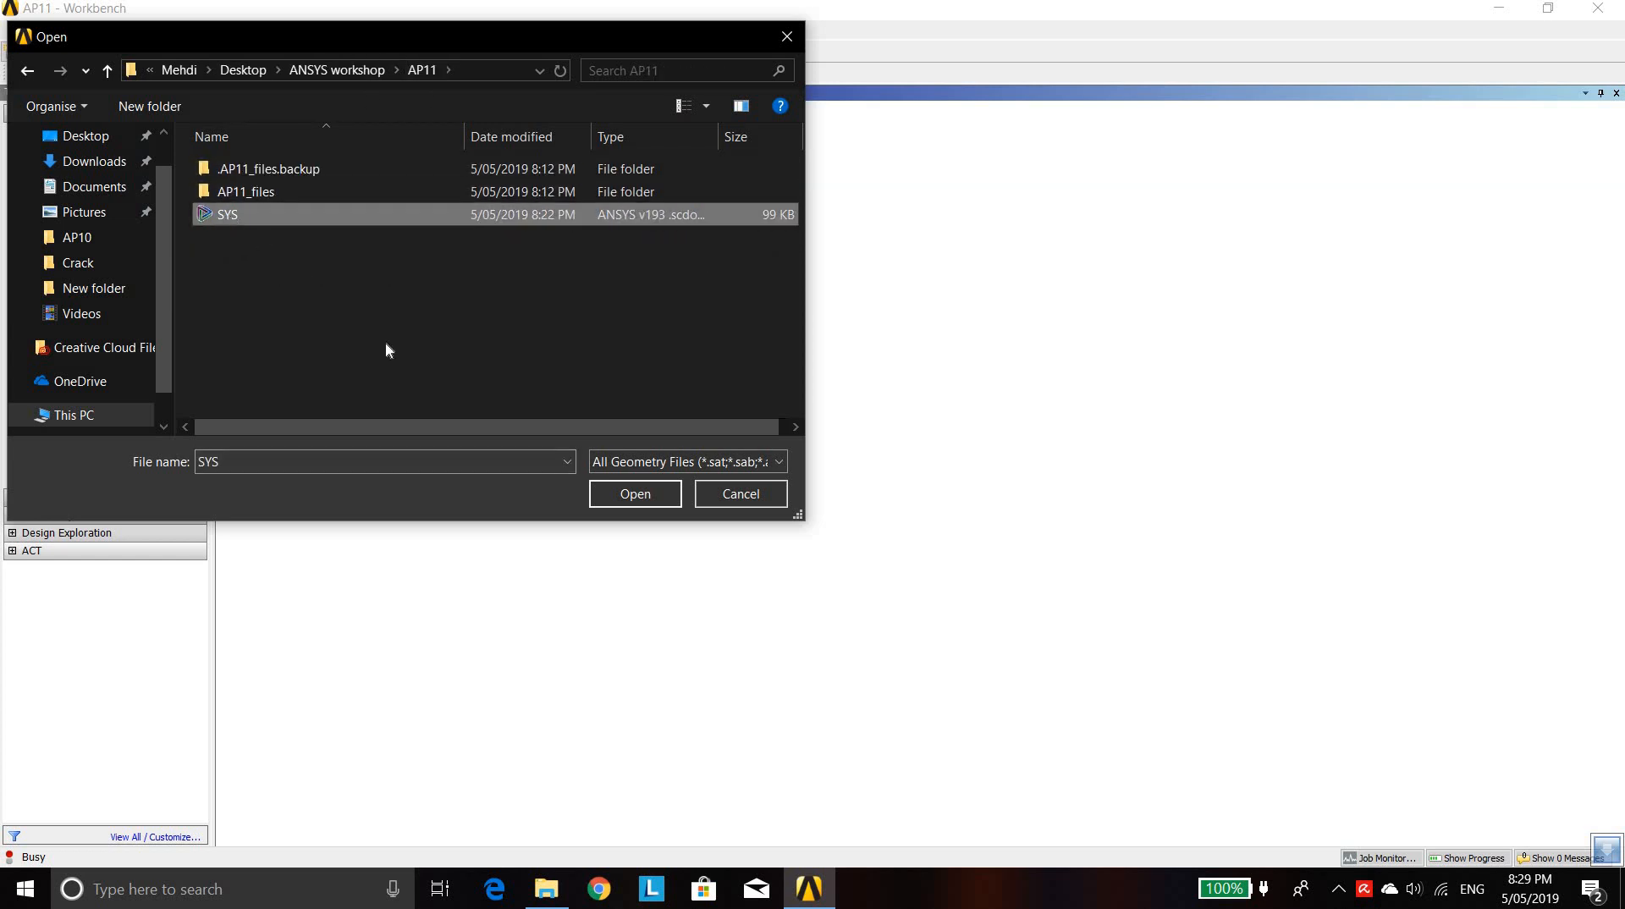
{"action": "left_click", "coordinate": [613, 493]}
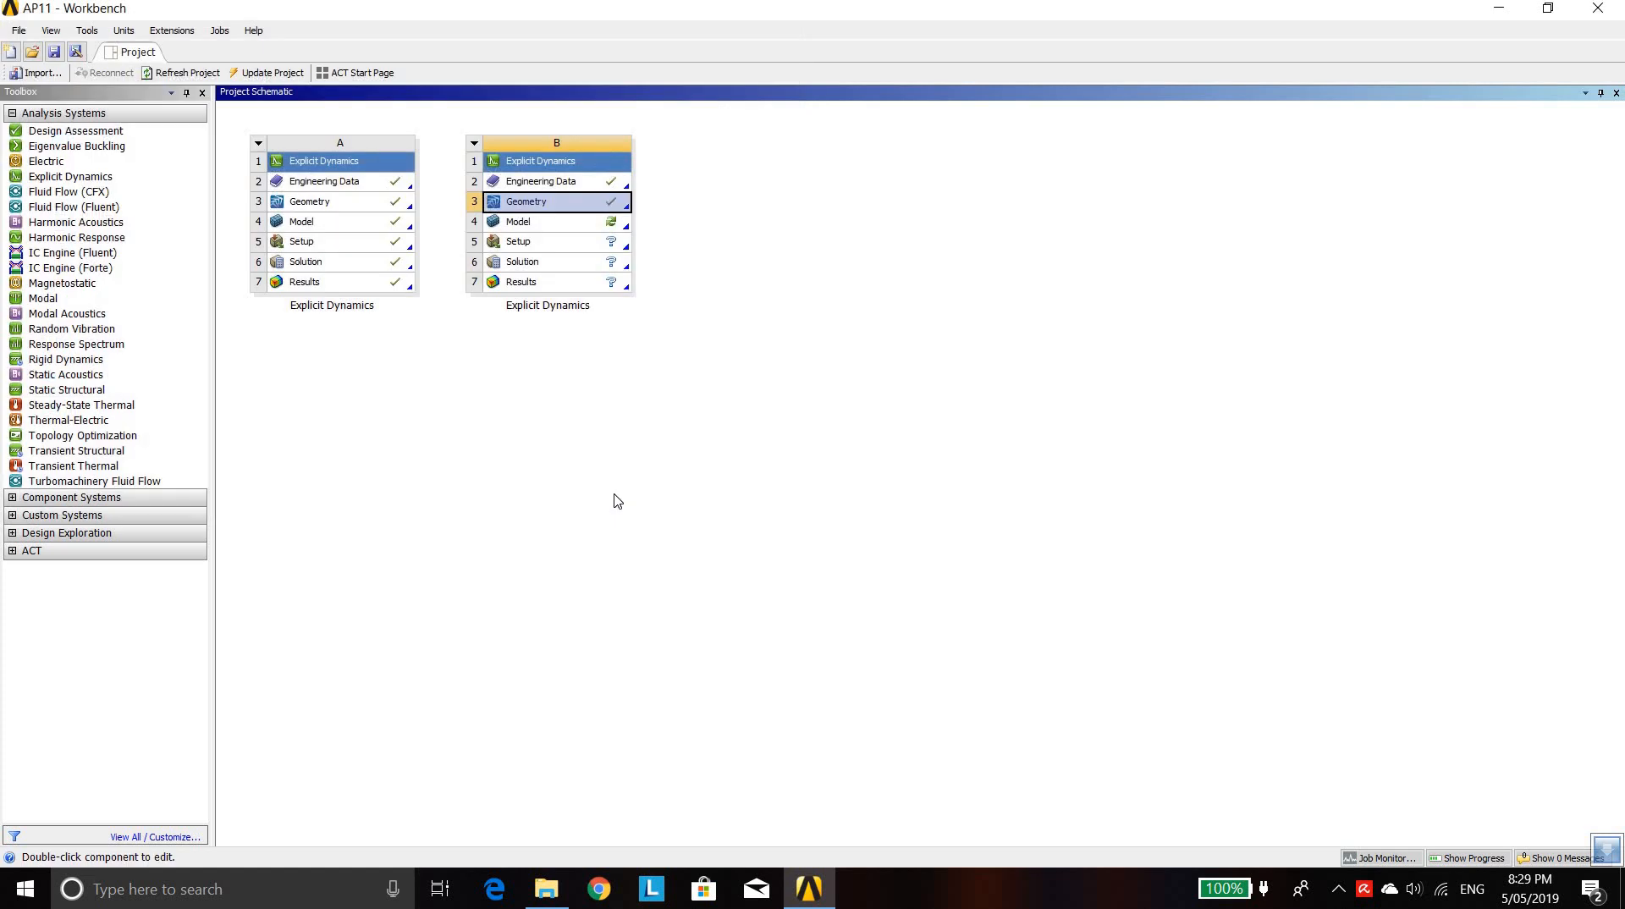
Open system B's geometry in SpaceClaim in a maximized window
{"action": "double_click", "coordinate": [535, 207]}
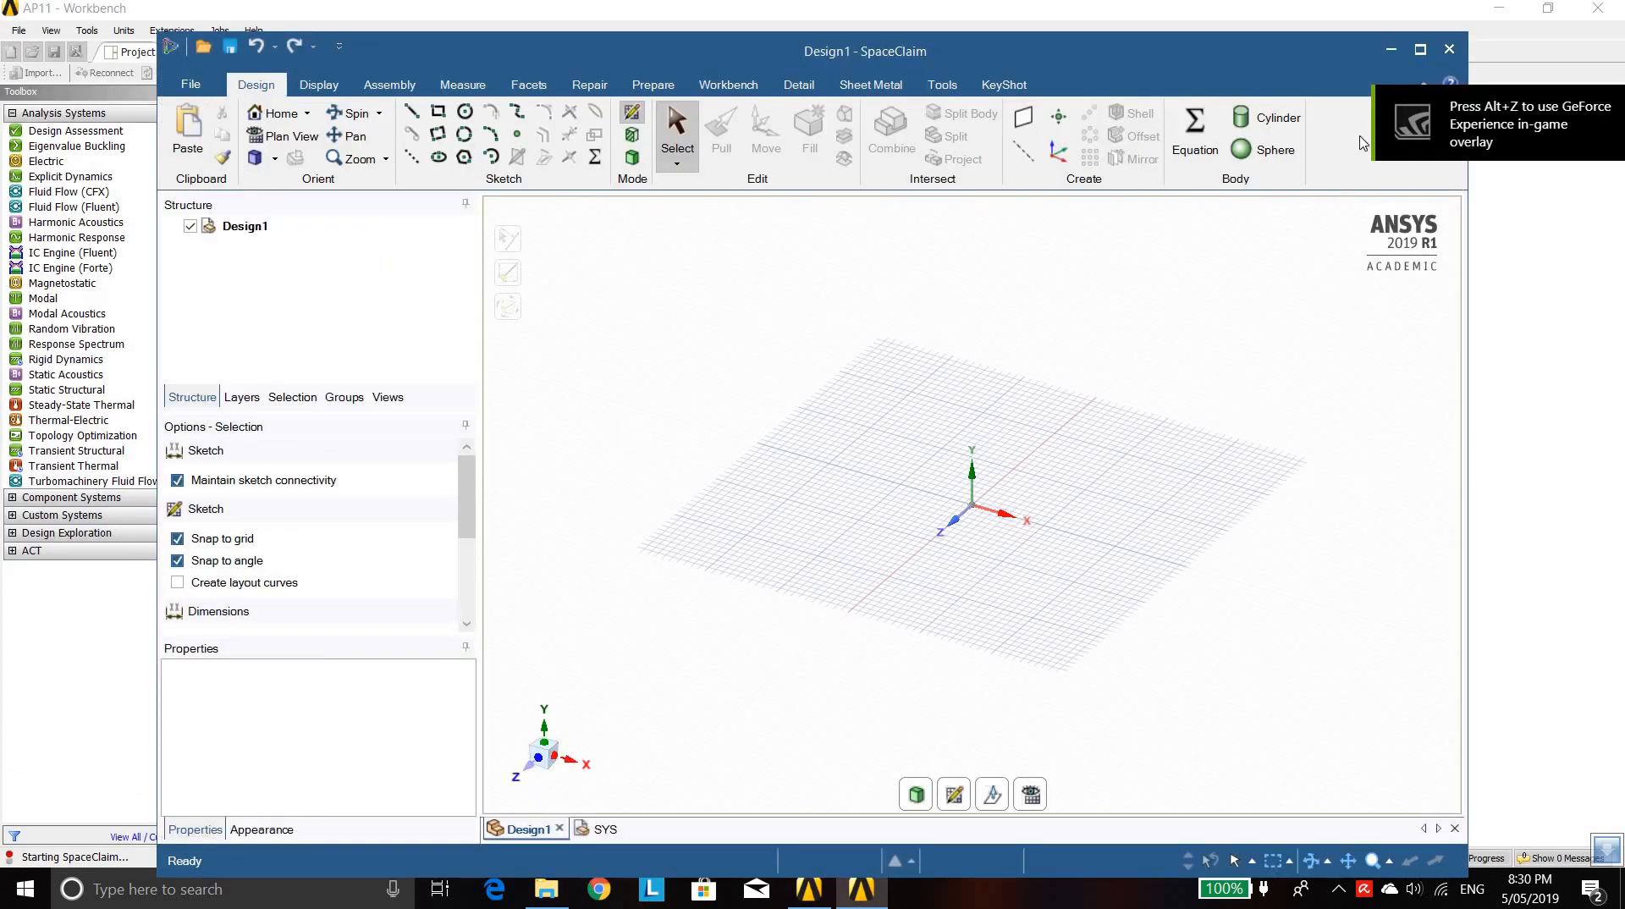
{"action": "left_click", "coordinate": [1418, 52]}
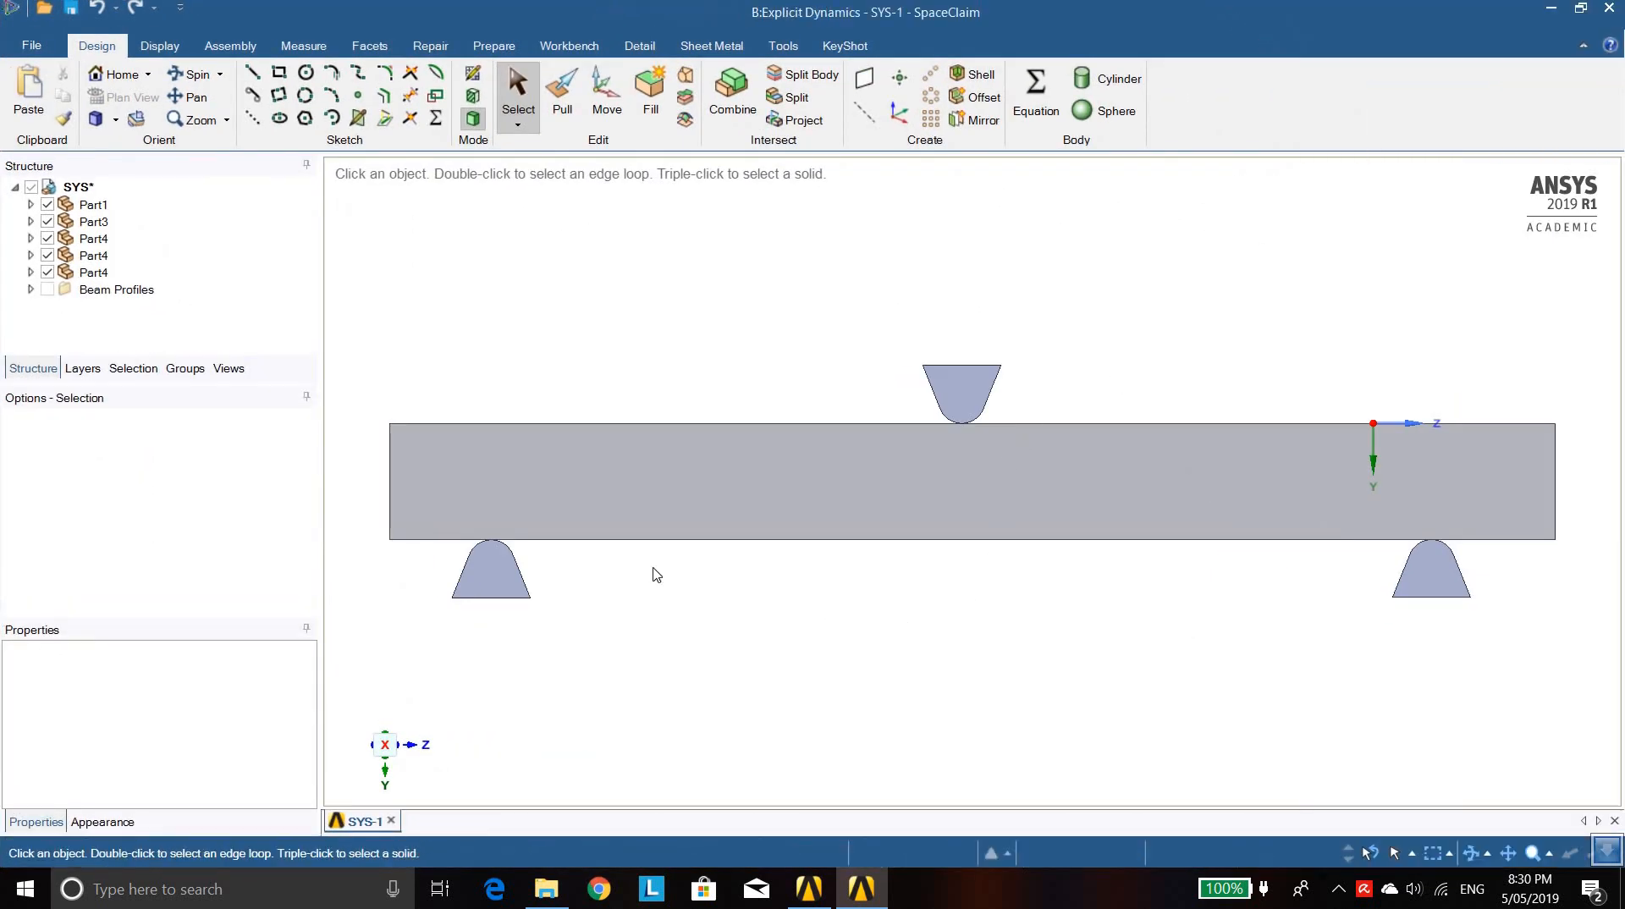
{"action": "left_click", "coordinate": [465, 506]}
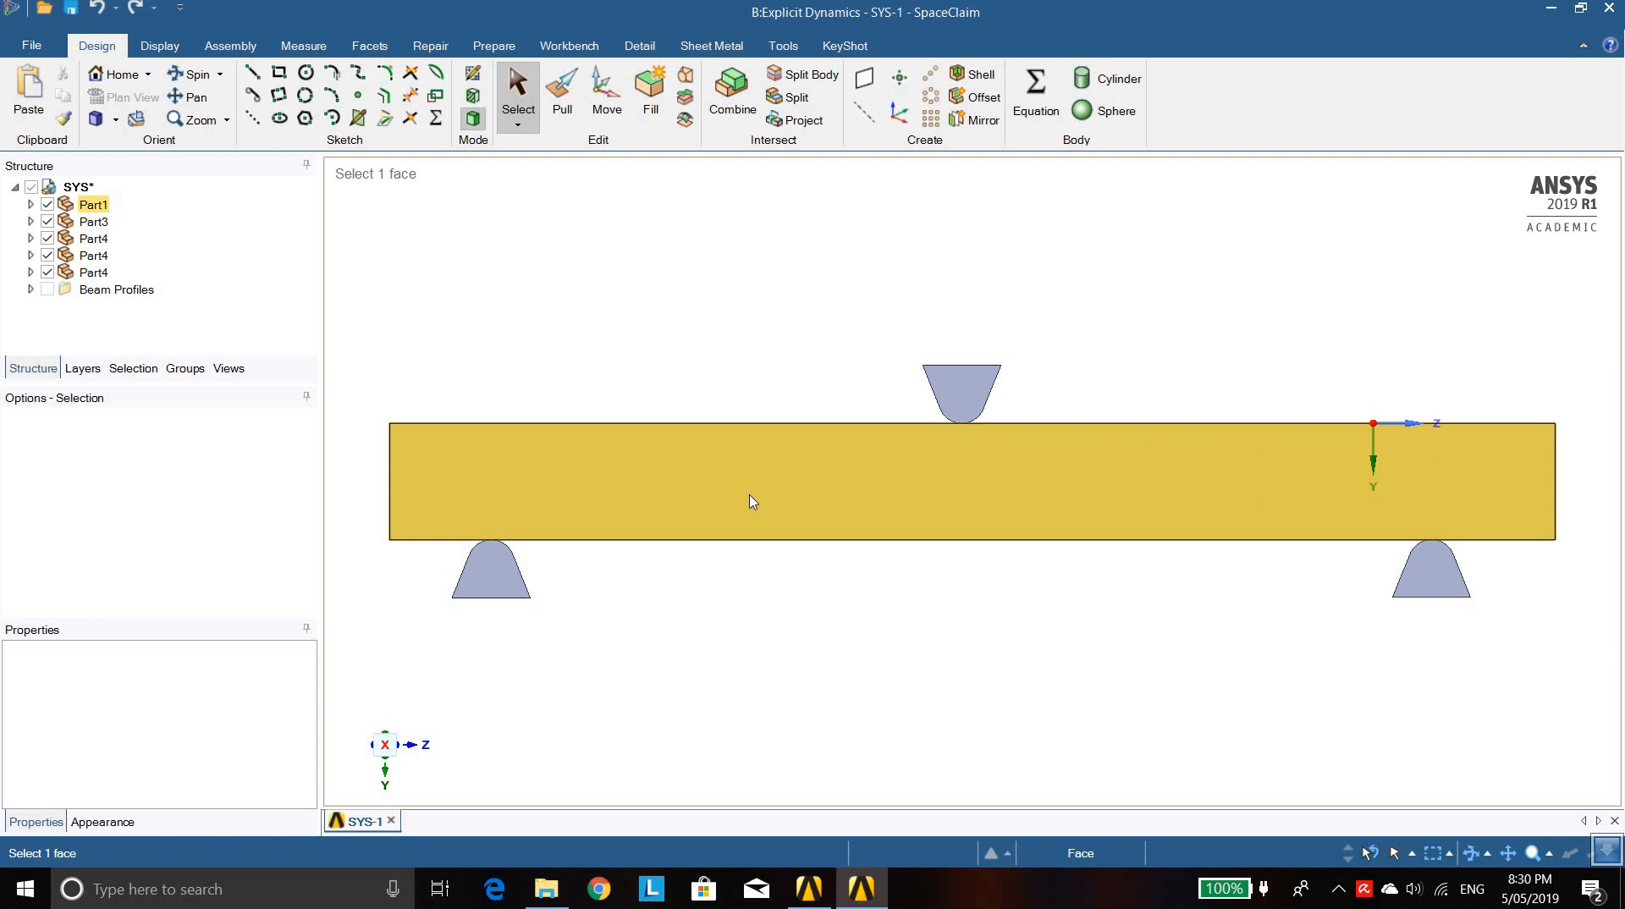
{"action": "key", "text": "Escape"}
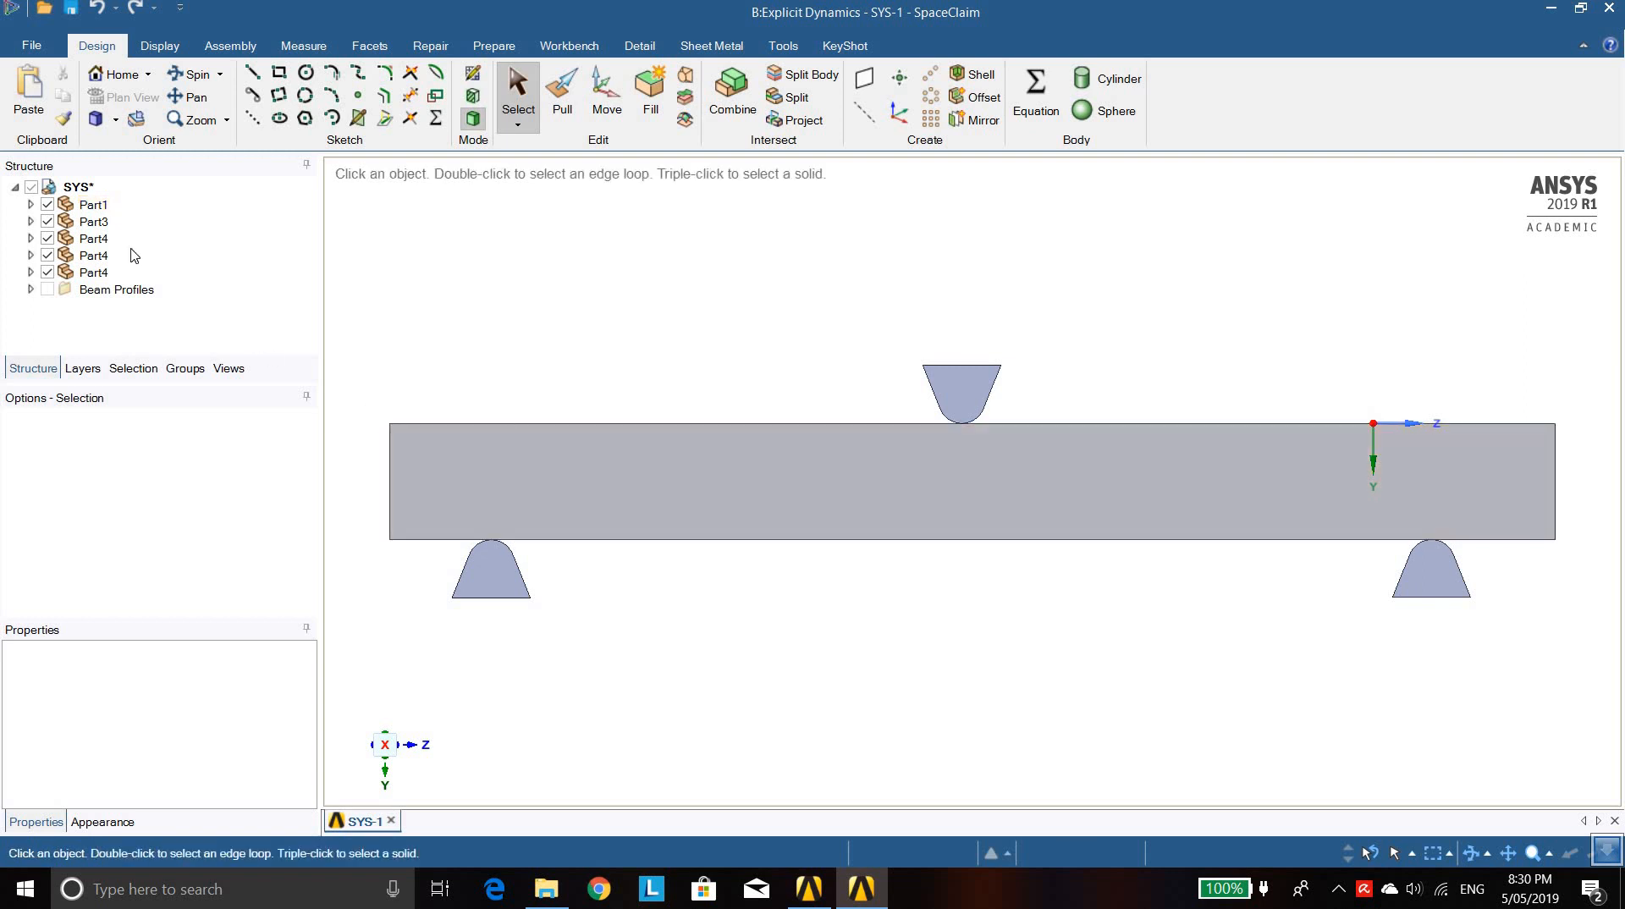
Hide Part1 to examine the reinforcement inside the beam, show it again and dismiss the physics suppression tip
{"action": "left_click", "coordinate": [47, 205]}
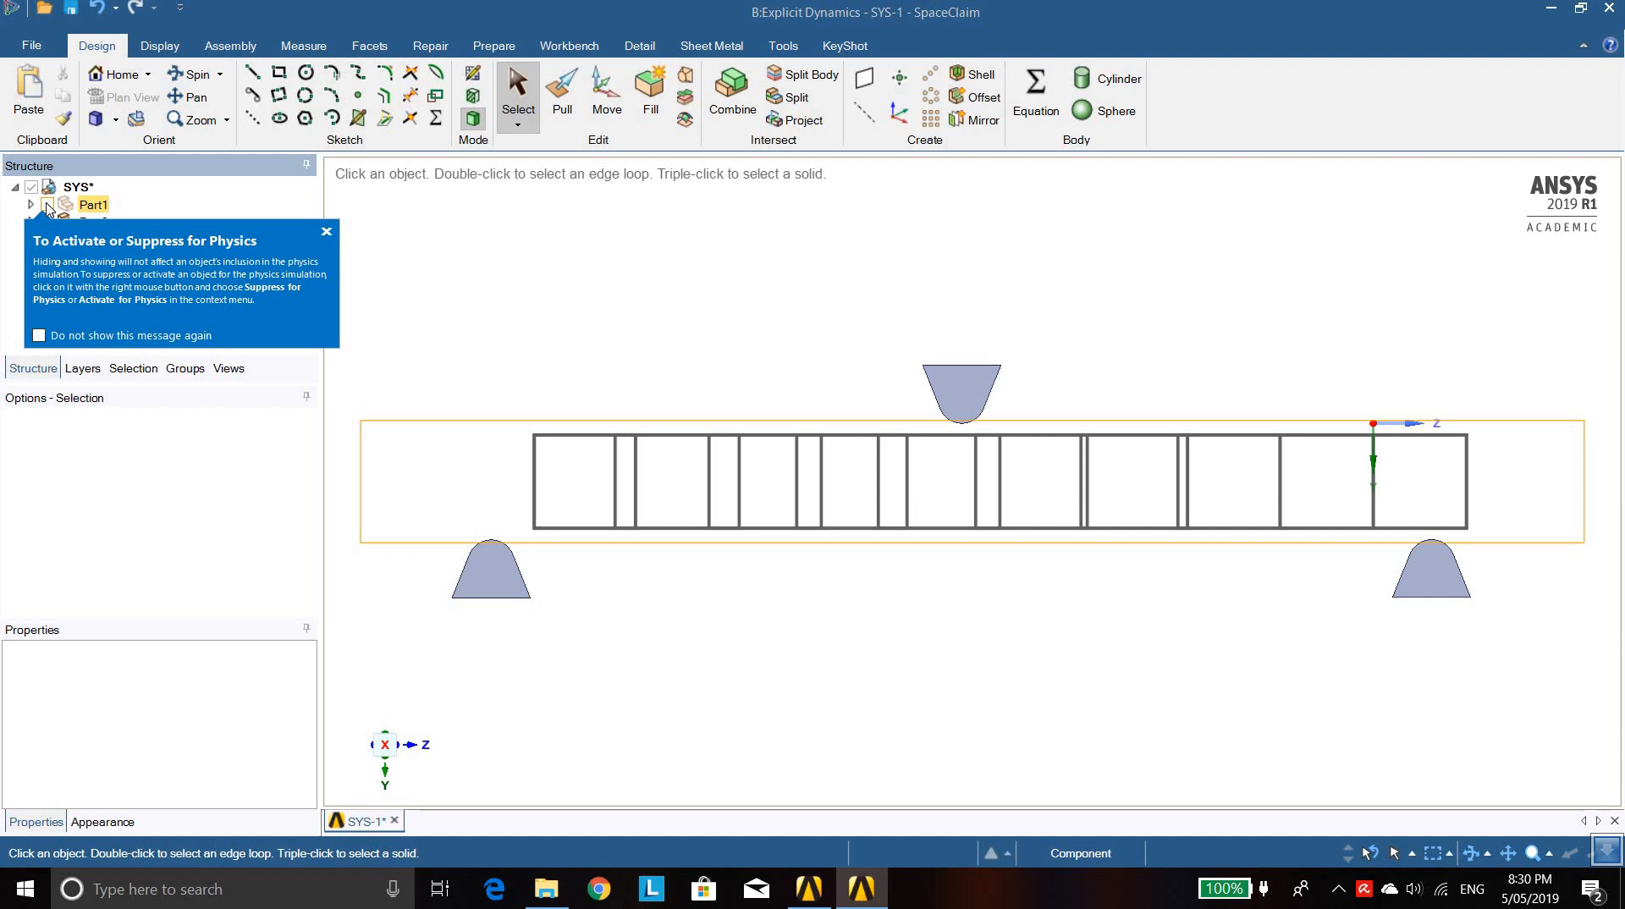
{"action": "left_click", "coordinate": [47, 206]}
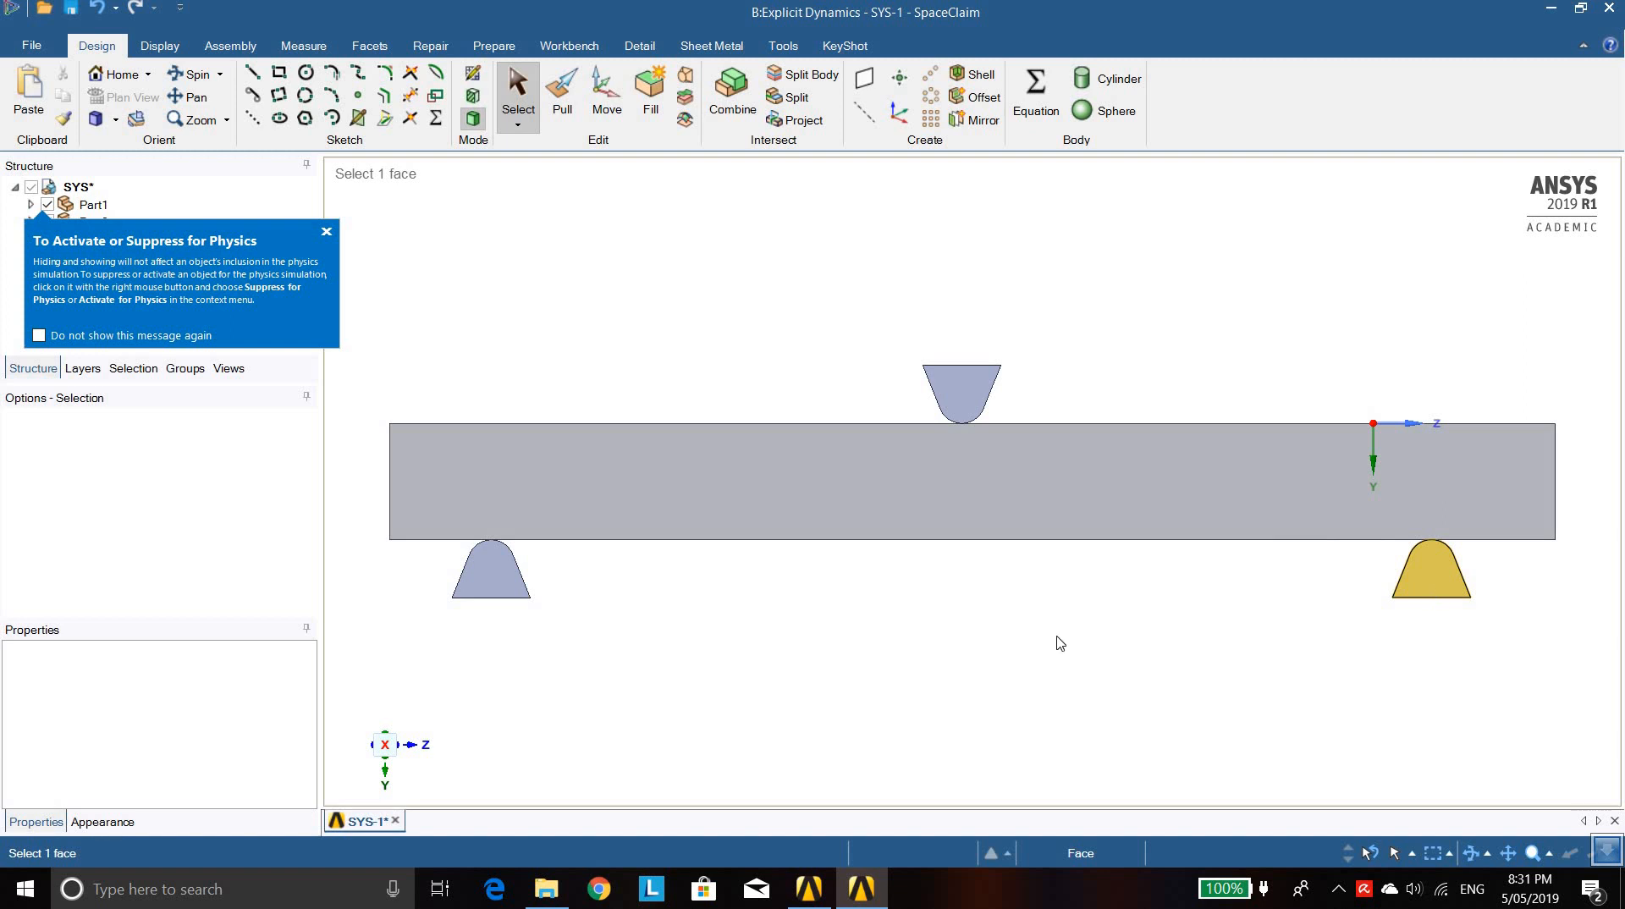
{"action": "key", "text": "Escape"}
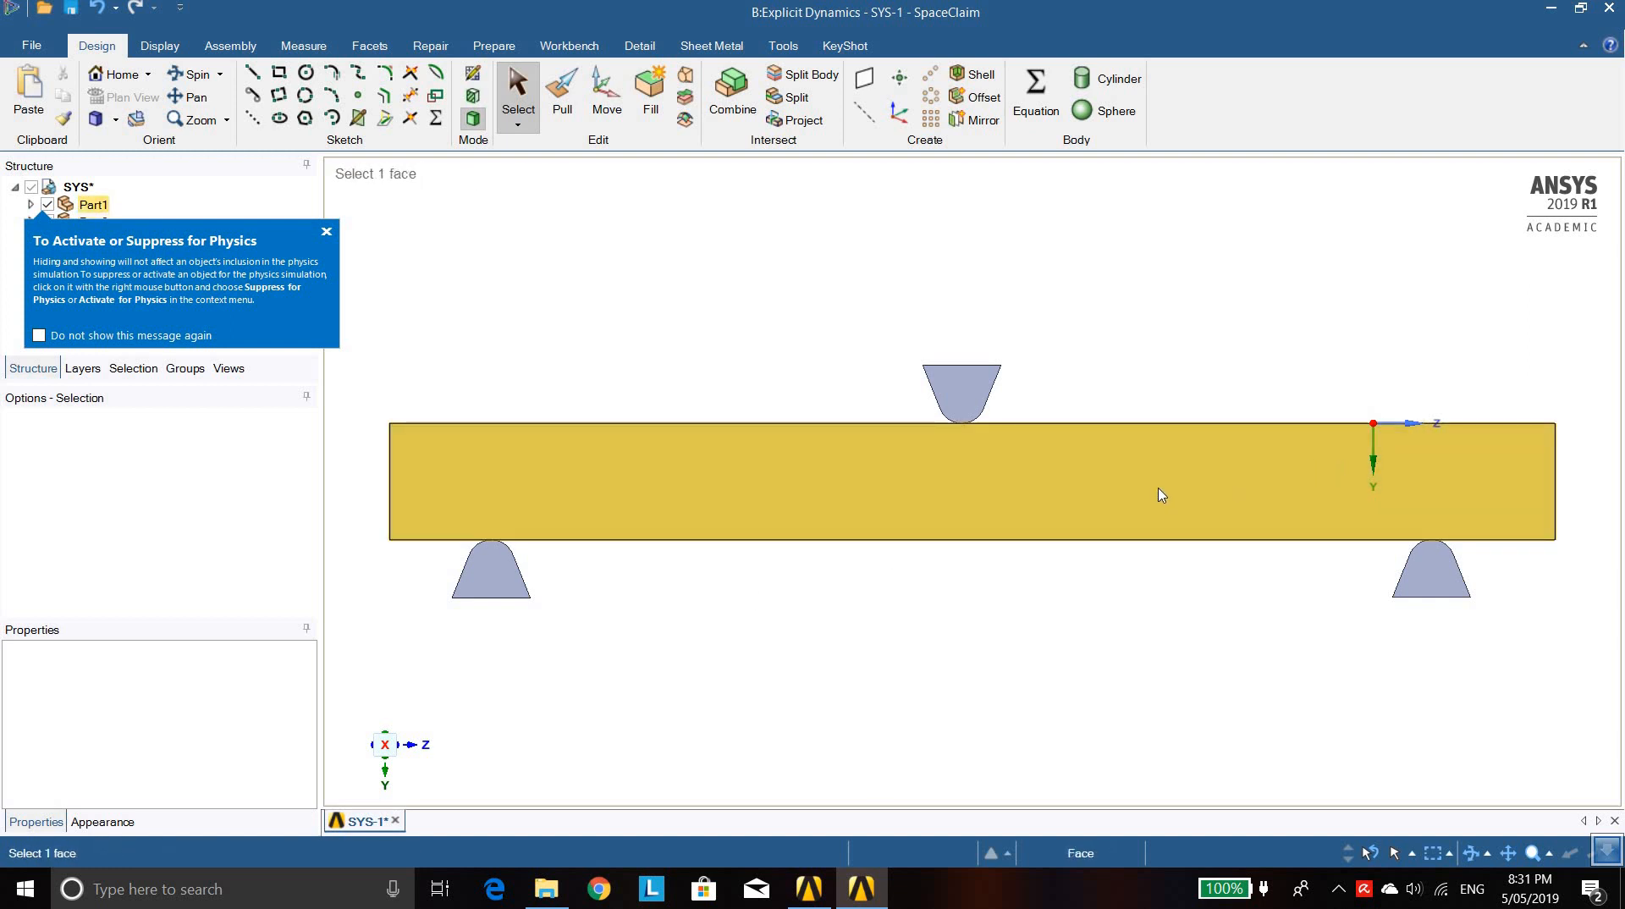
{"action": "left_click", "coordinate": [326, 232]}
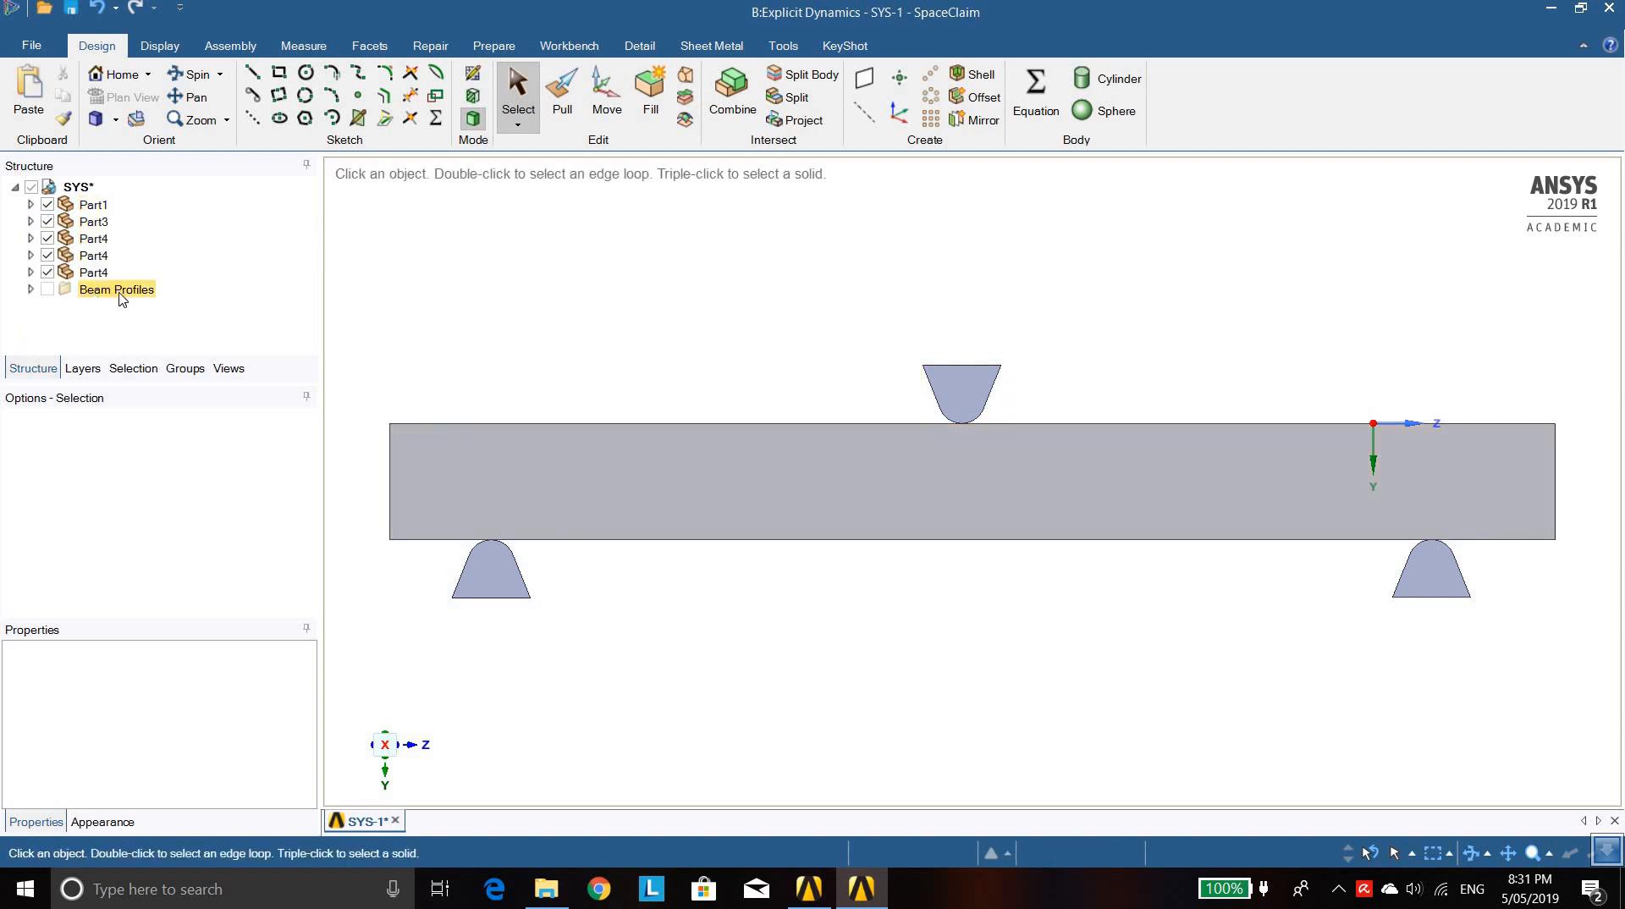
Hide Part1 and examine the individual circular beams that make up the Part3 reinforcement
{"action": "left_click", "coordinate": [31, 221]}
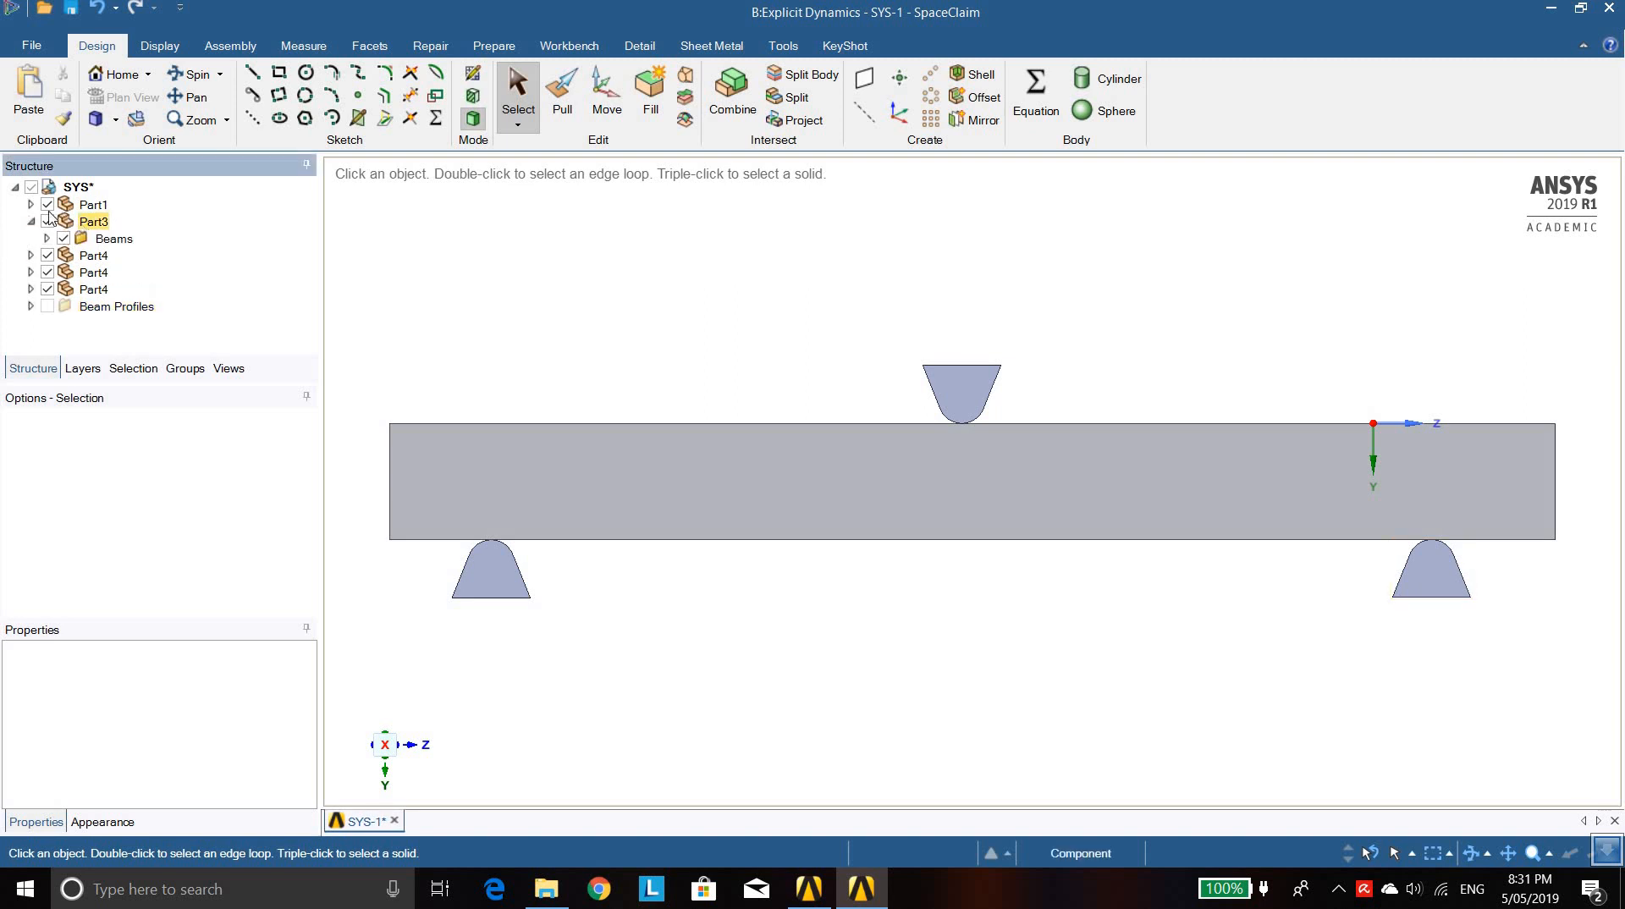
{"action": "left_click", "coordinate": [48, 206]}
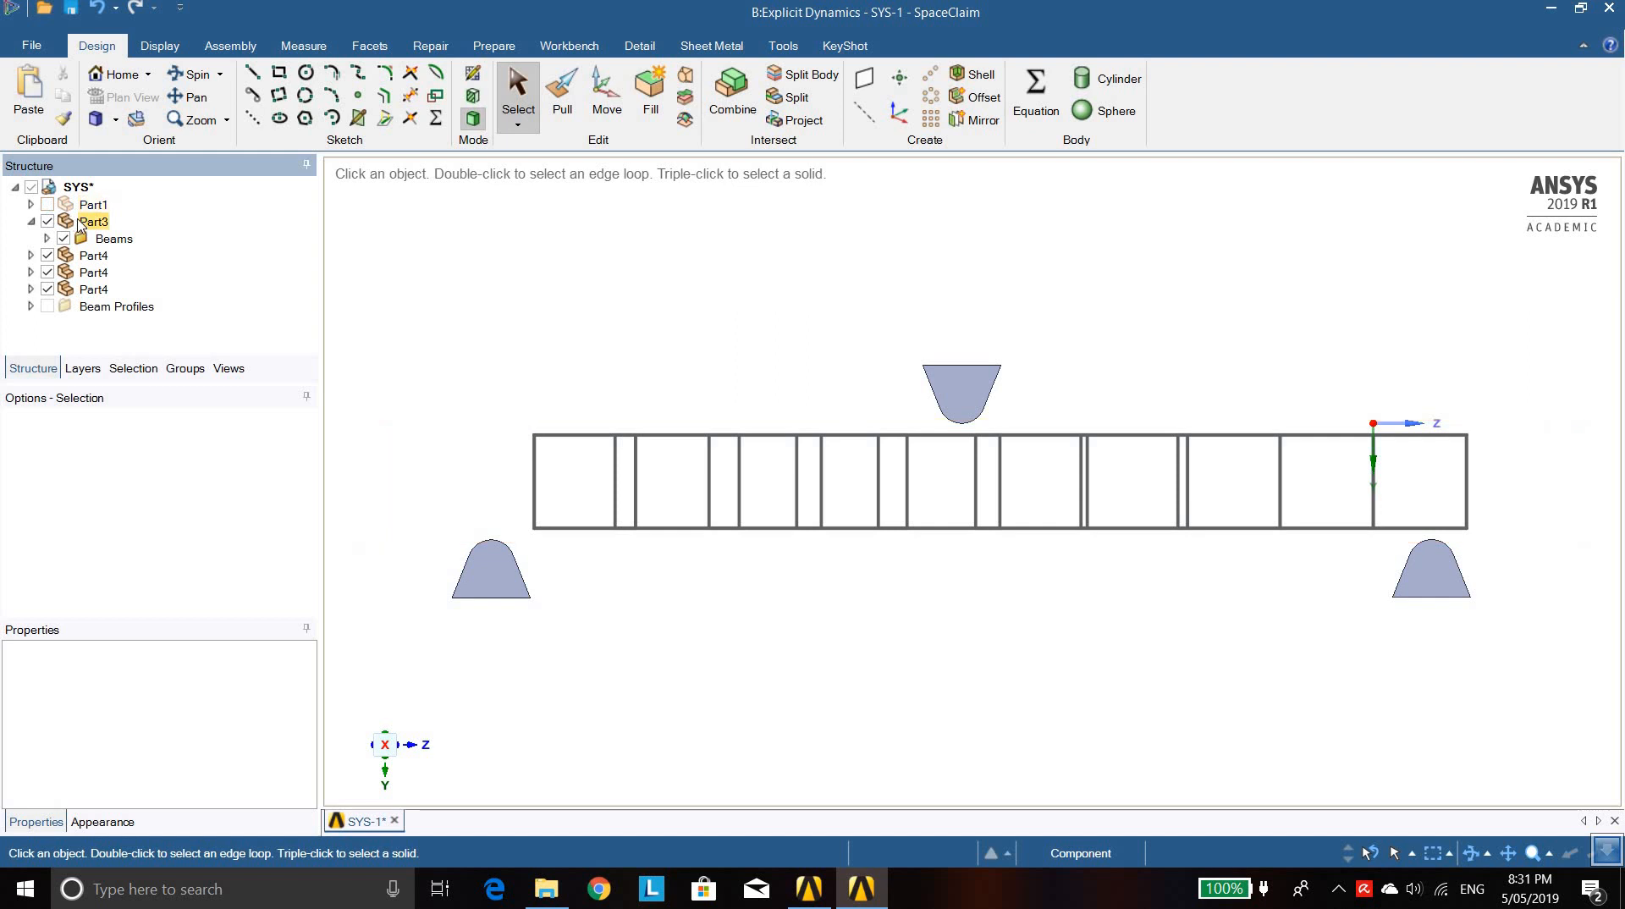
{"action": "left_click", "coordinate": [85, 223]}
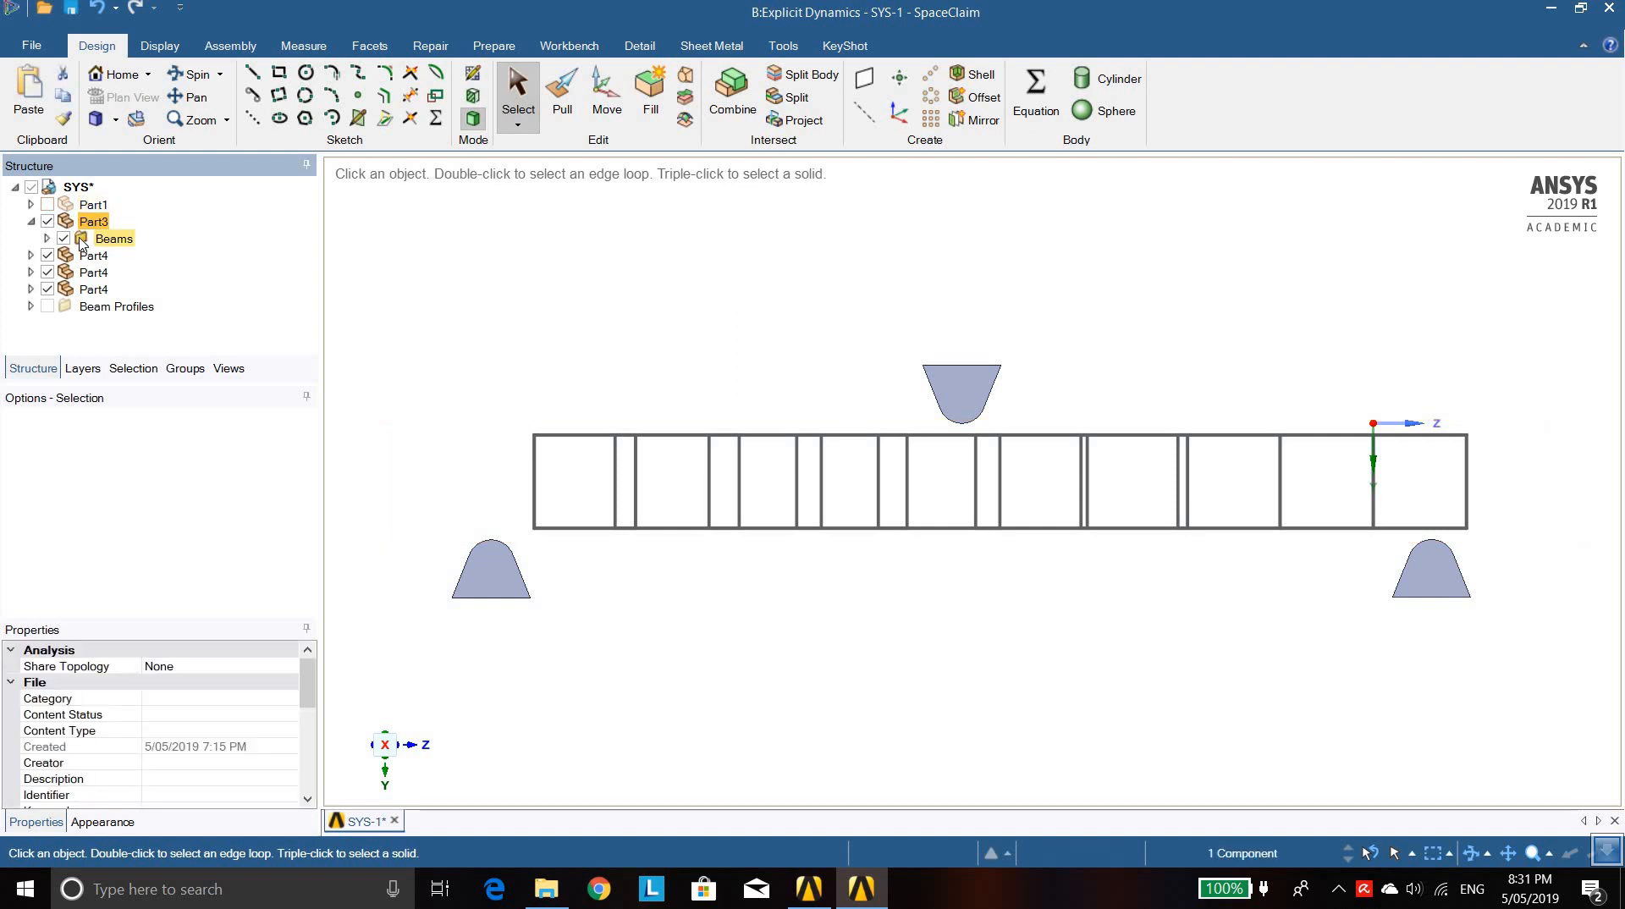
{"action": "left_click", "coordinate": [47, 239]}
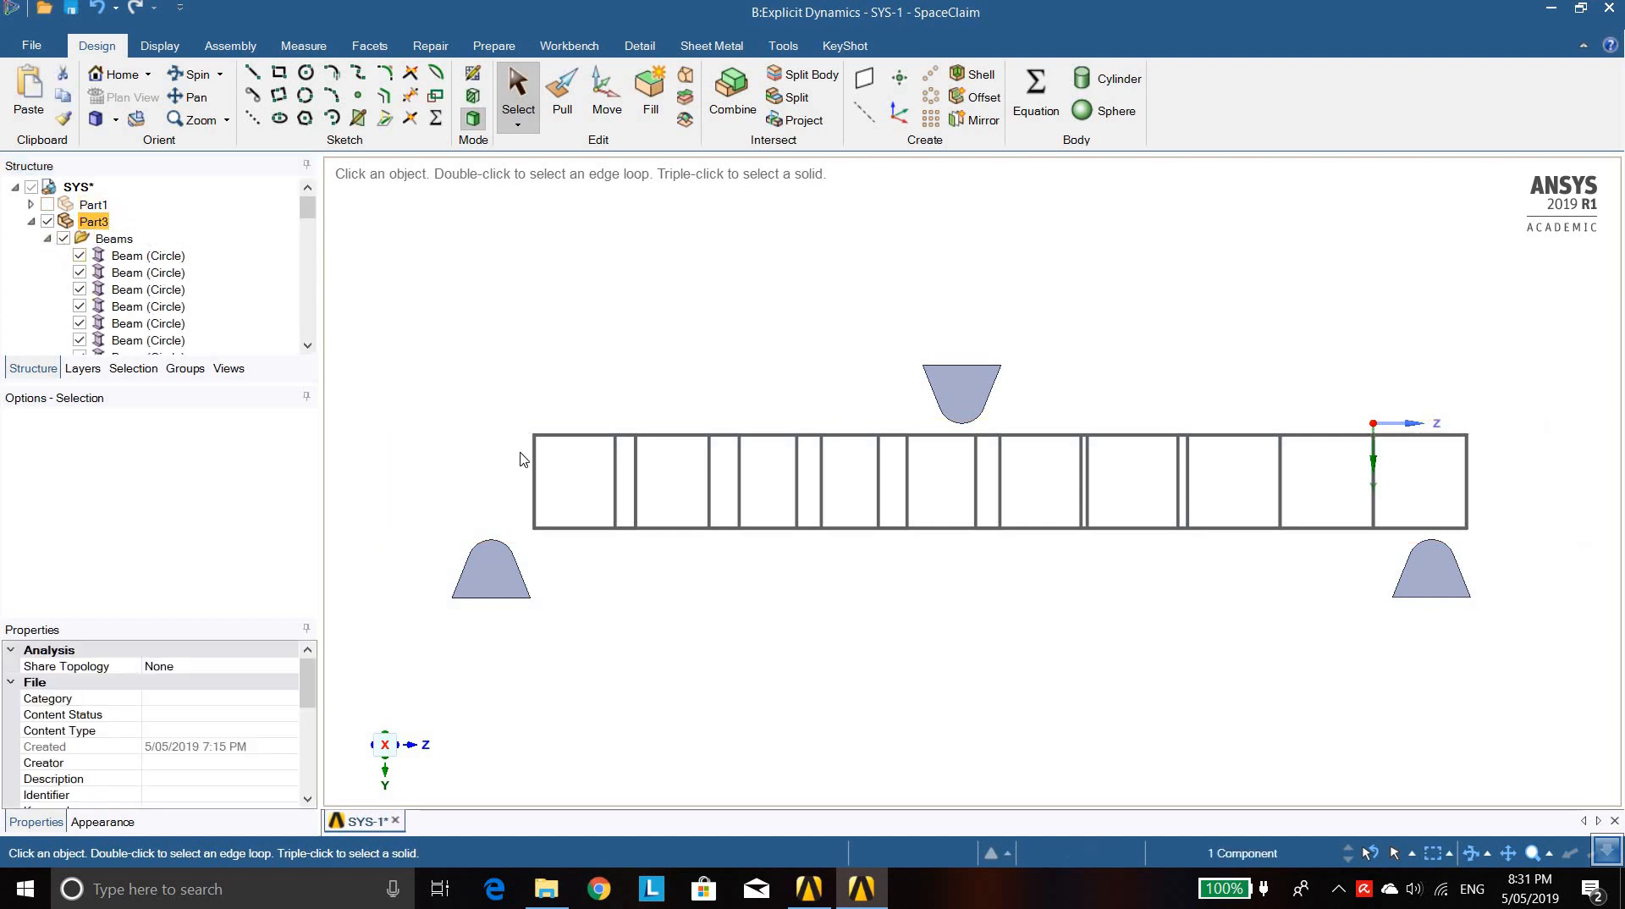
{"action": "left_click", "coordinate": [1476, 506]}
{"action": "left_click", "coordinate": [32, 221]}
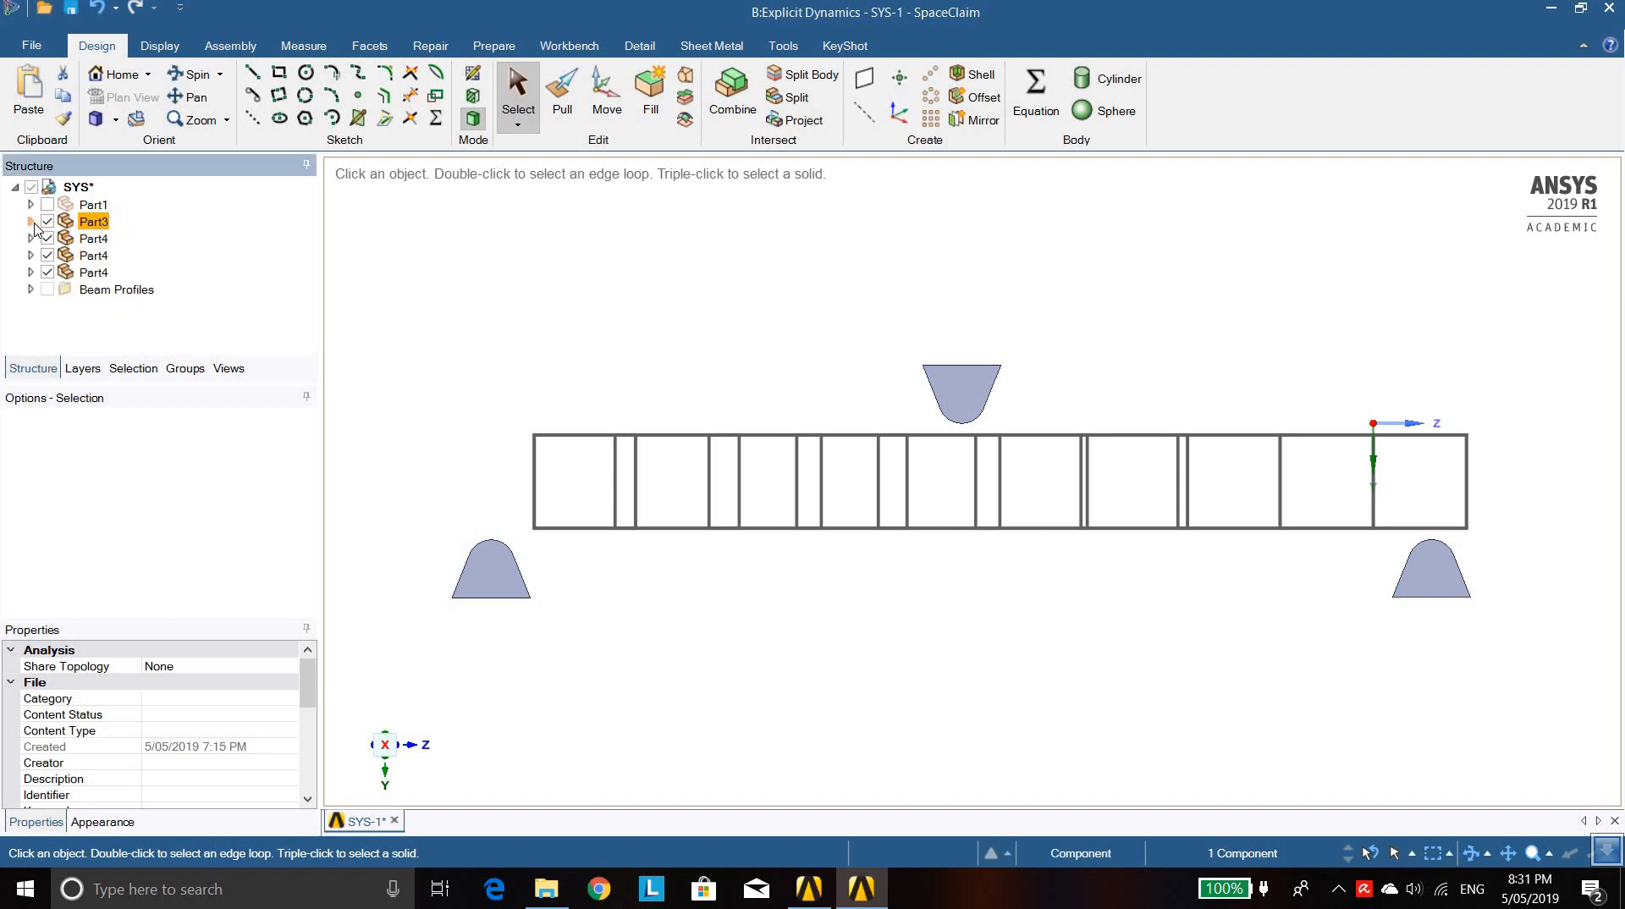
Open the Circle beam profile to inspect the reinforcement's cross-section radius, and close its window again
{"action": "left_click", "coordinate": [31, 289]}
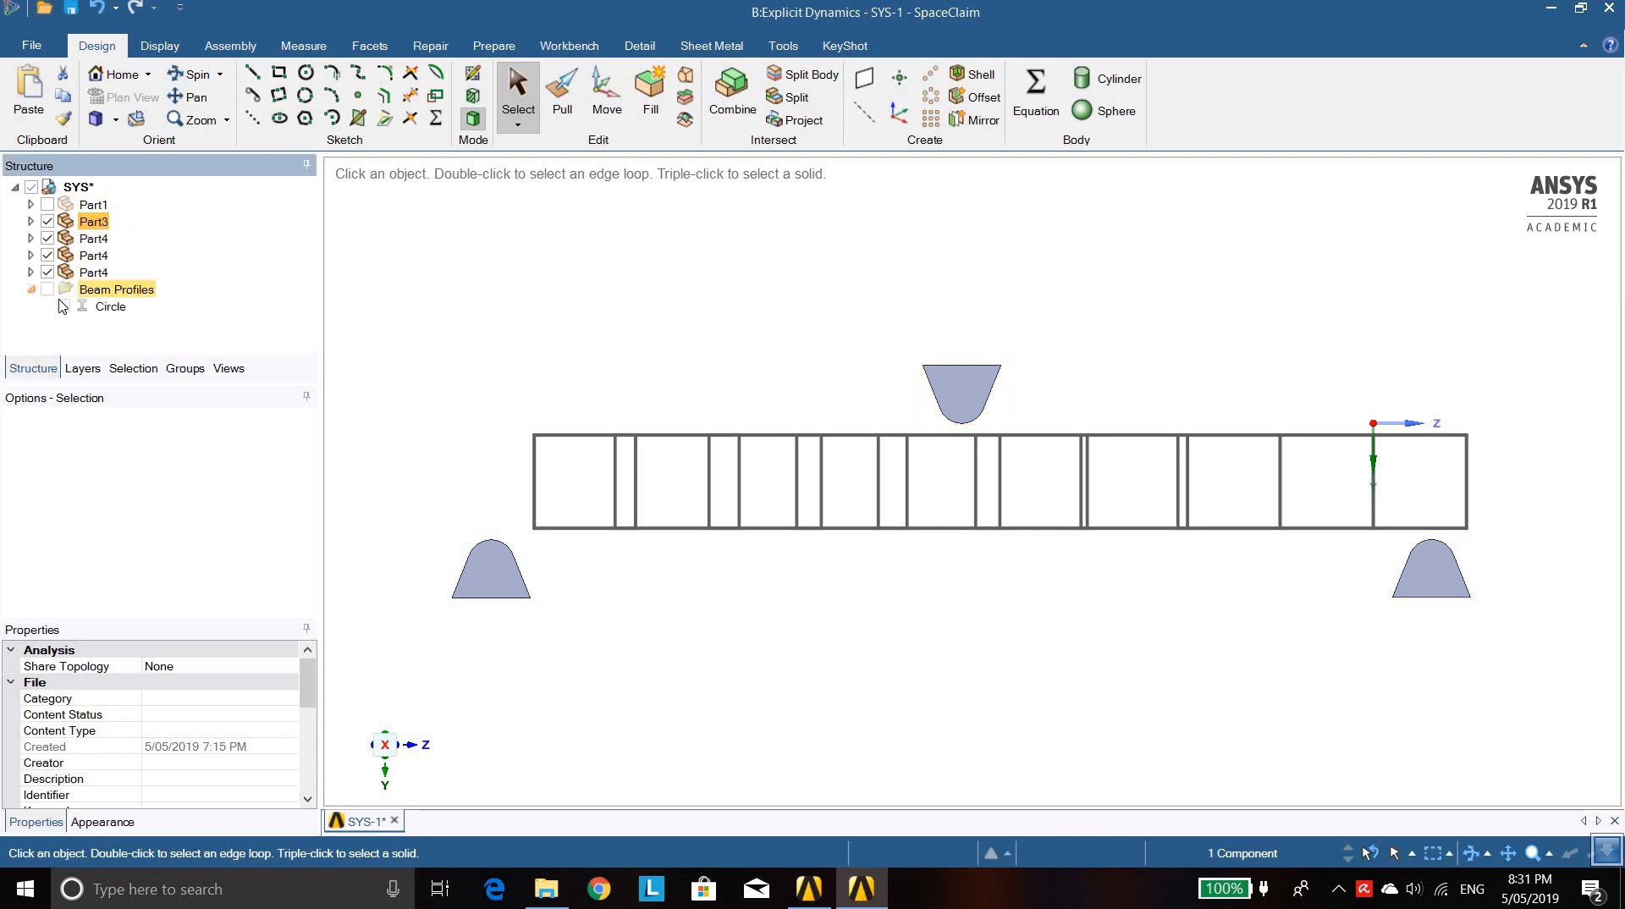
{"action": "right_click", "coordinate": [107, 308]}
{"action": "left_click", "coordinate": [113, 318]}
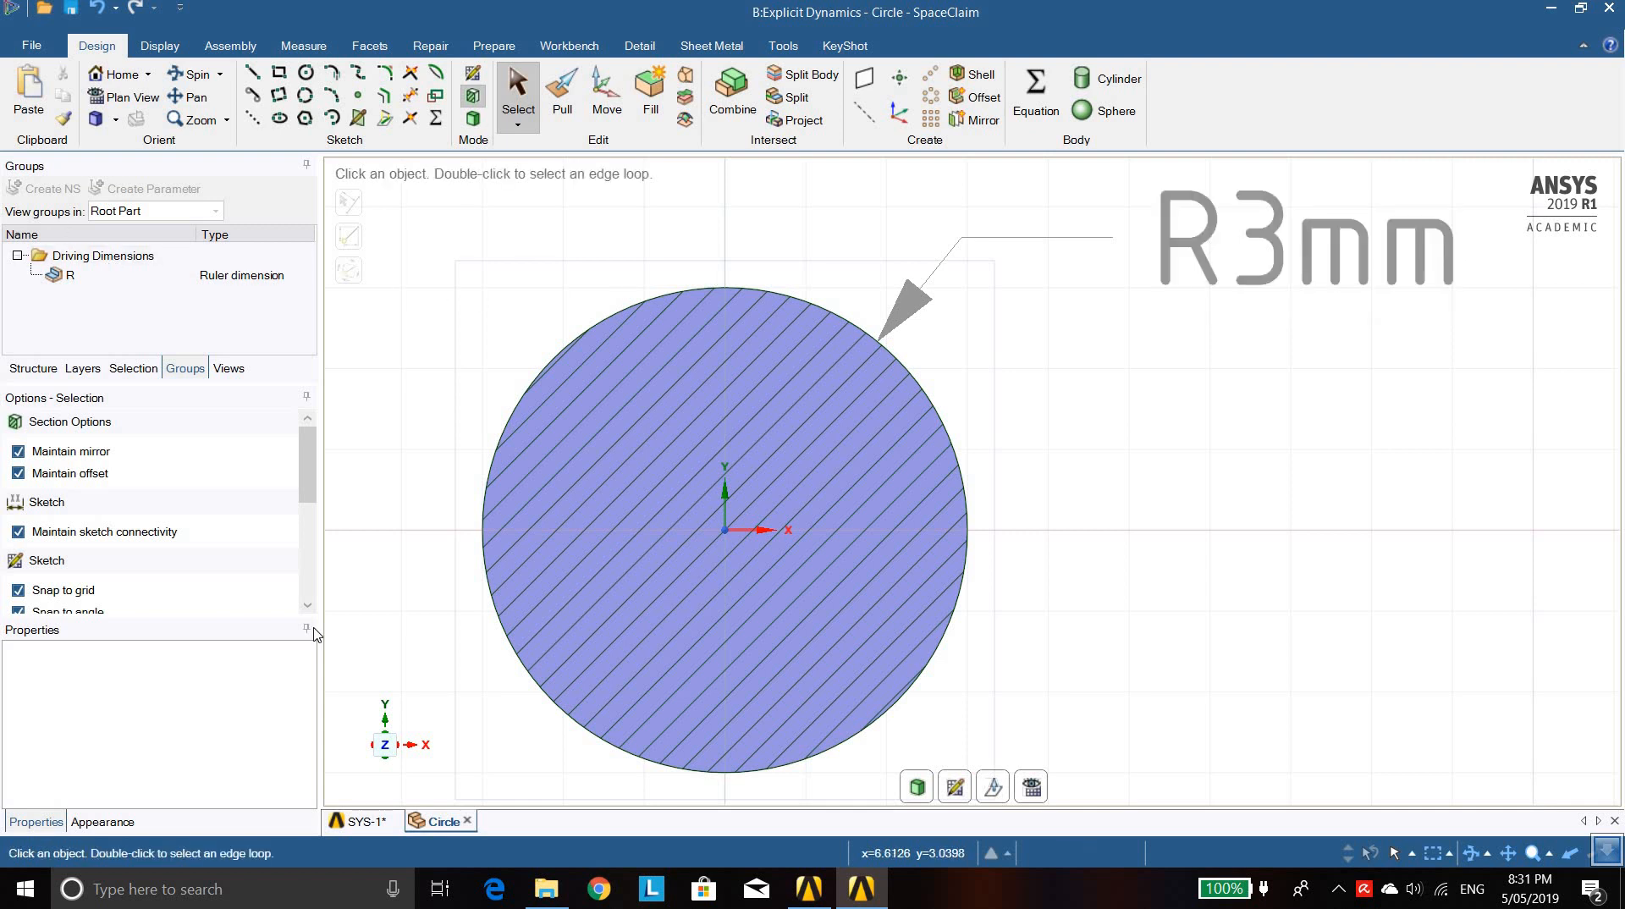
{"action": "left_click", "coordinate": [467, 820]}
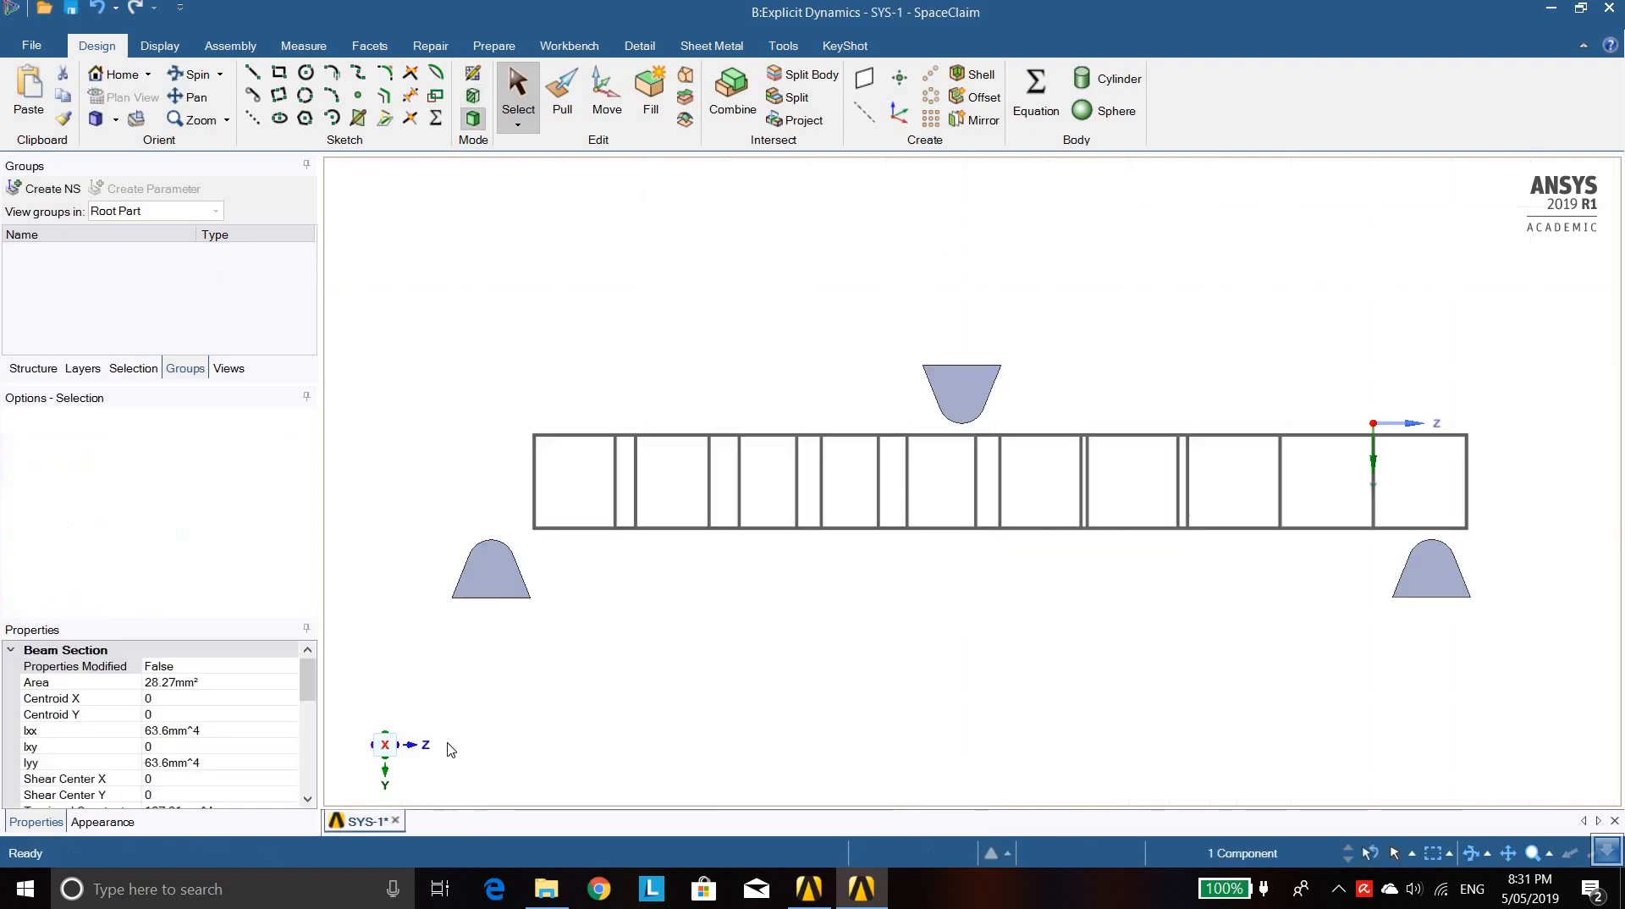
Return to the model structure tree and show Part1 again
{"action": "left_click", "coordinate": [32, 369]}
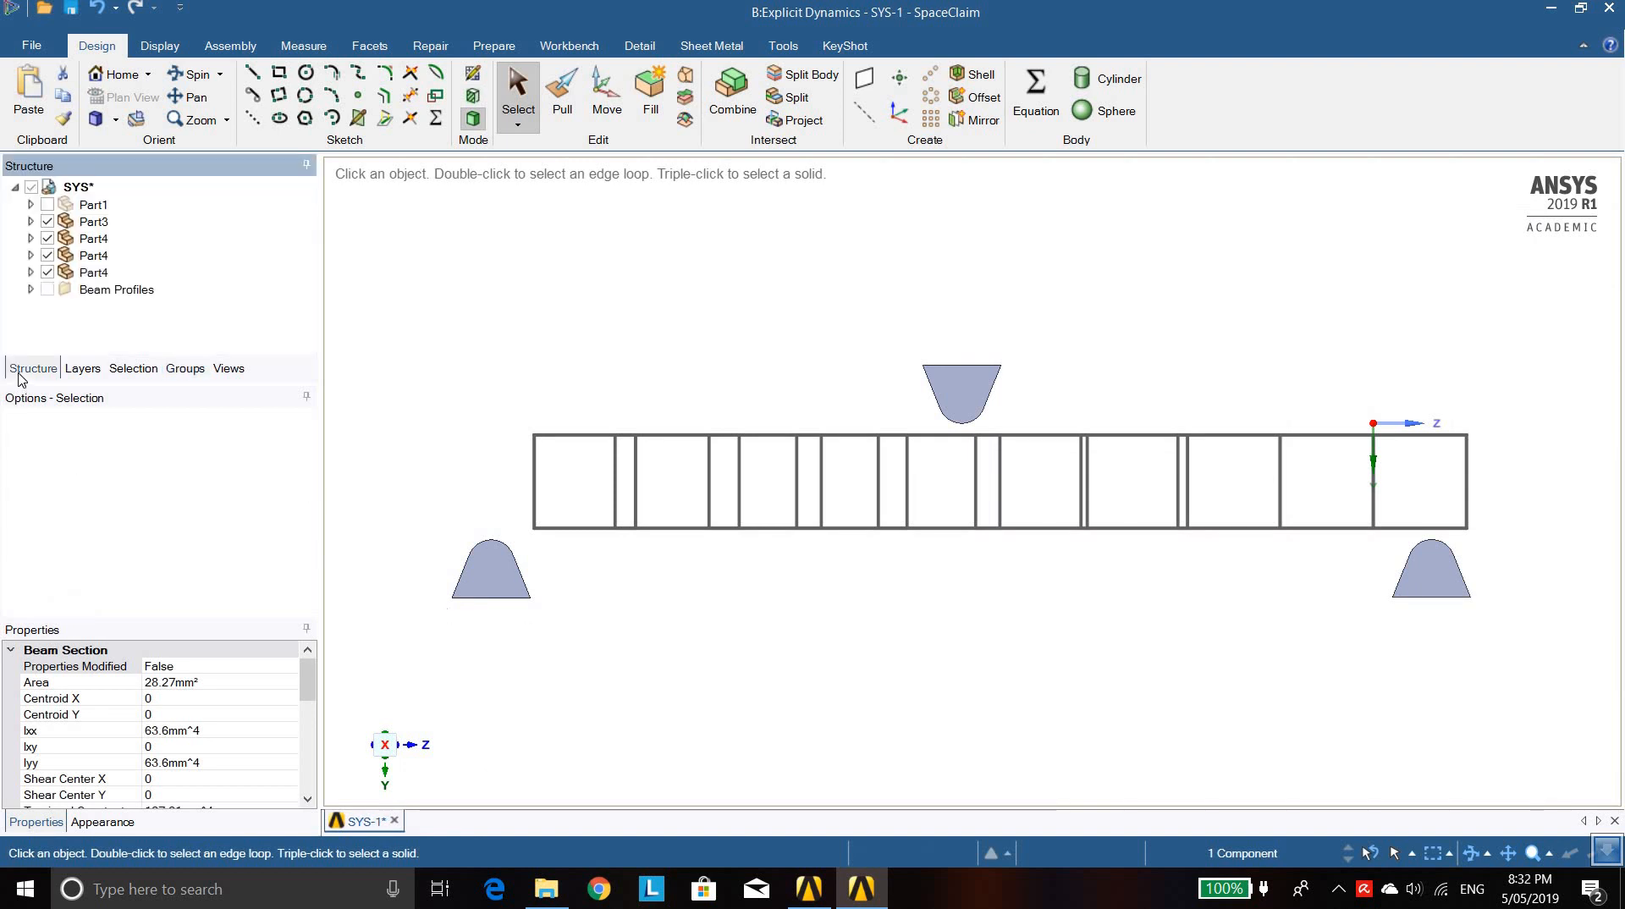
{"action": "left_click", "coordinate": [92, 204]}
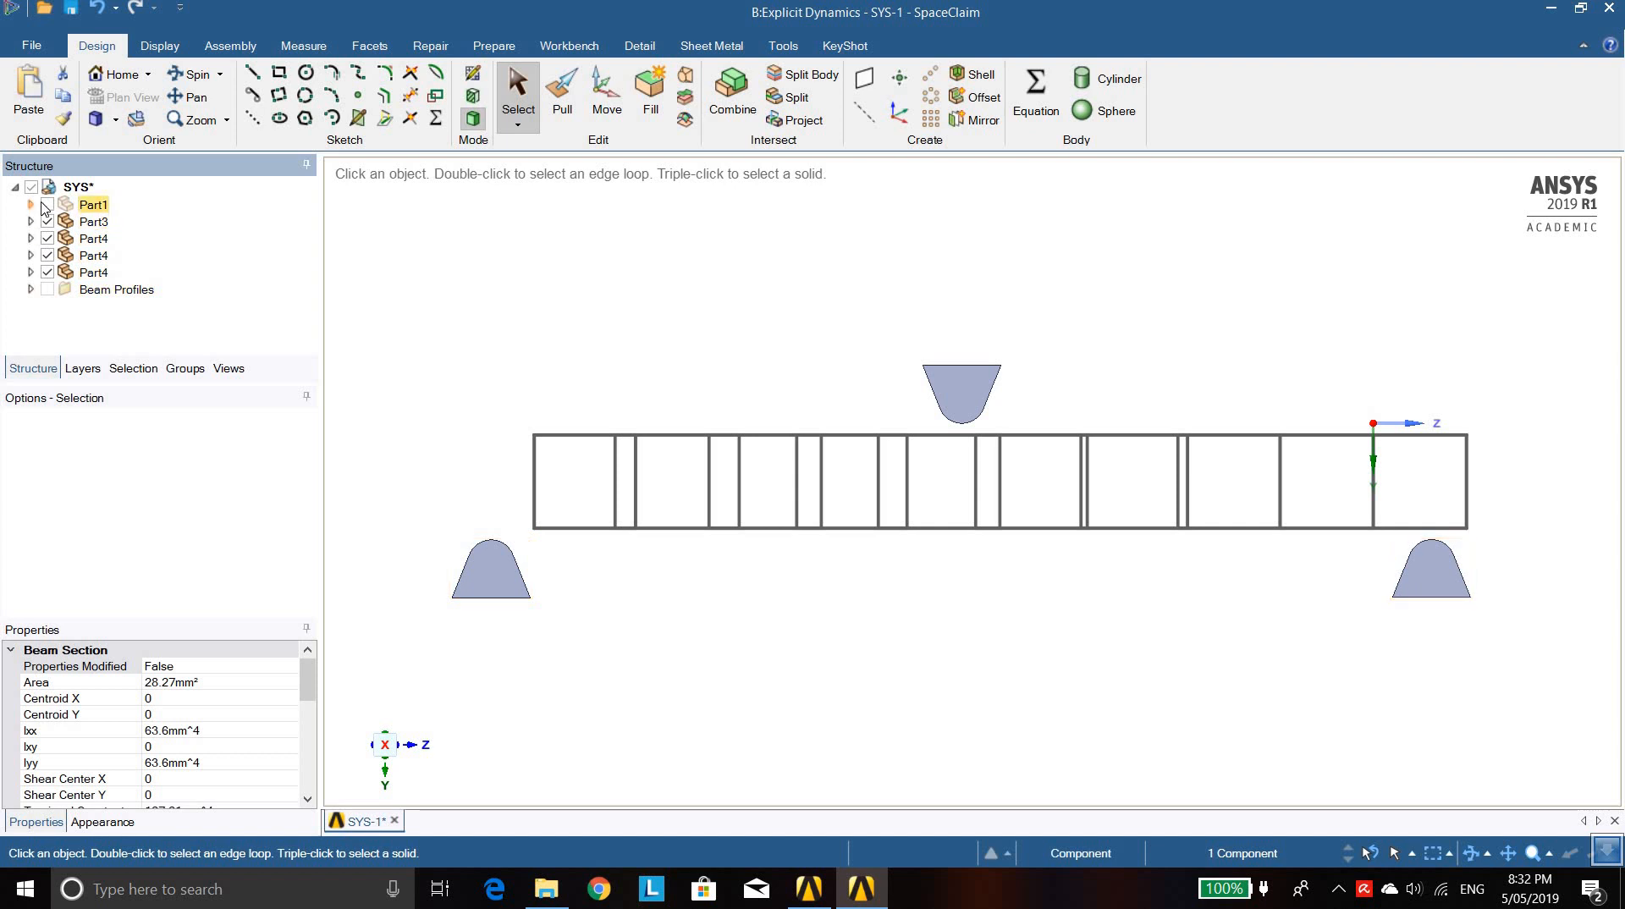
{"action": "left_click", "coordinate": [47, 205]}
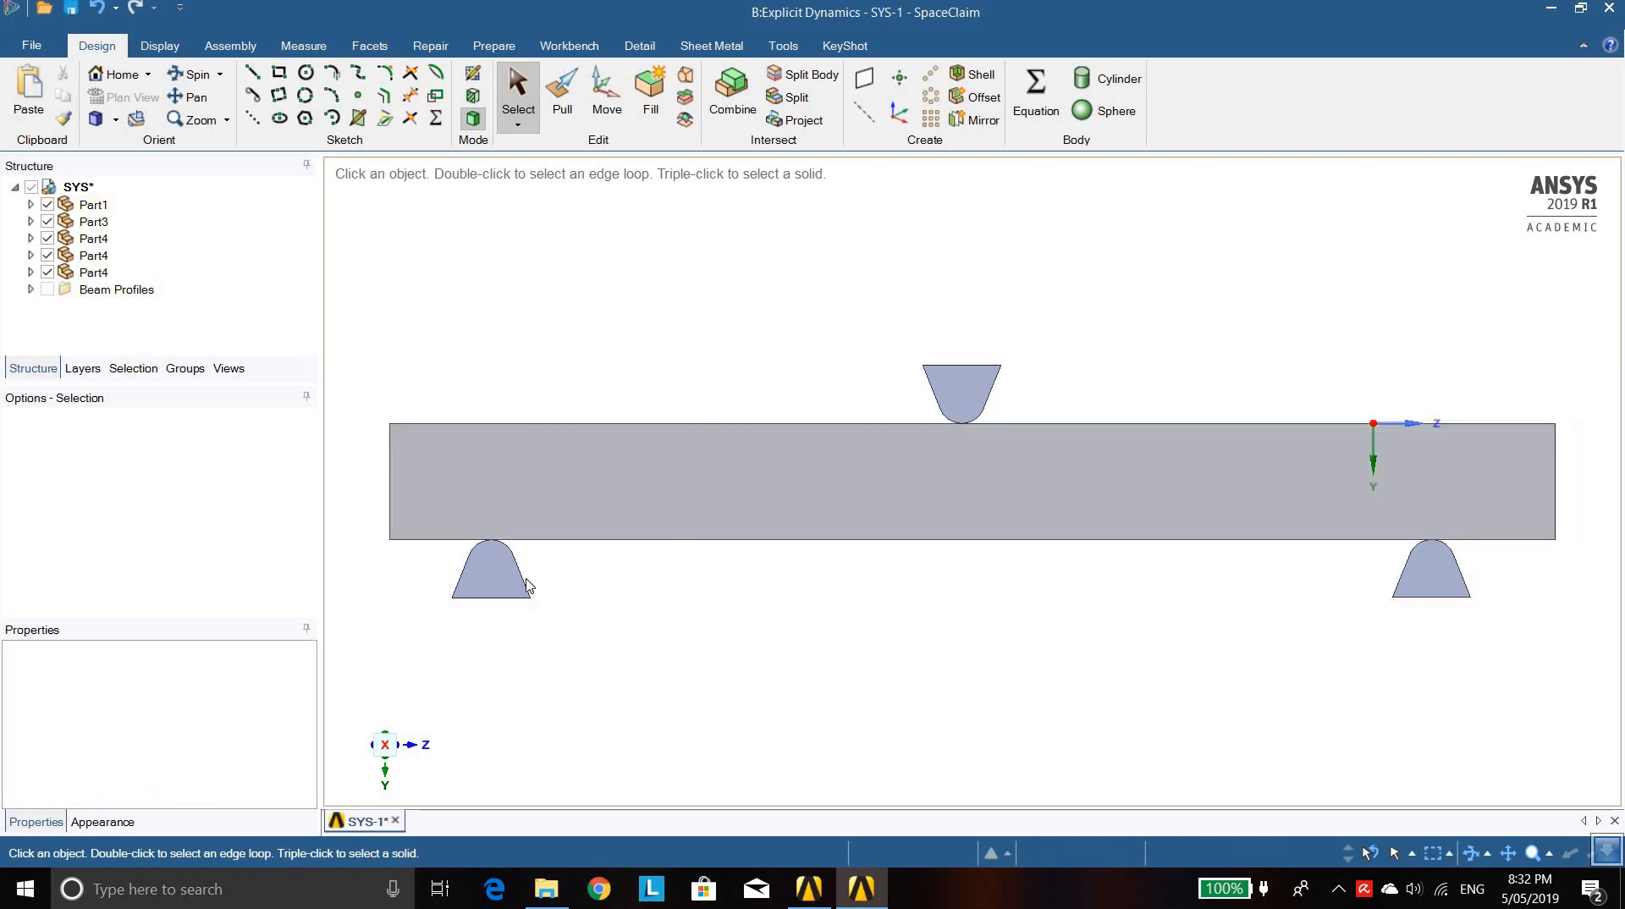
{"action": "left_click", "coordinate": [1134, 473]}
{"action": "left_click", "coordinate": [1575, 502]}
{"action": "left_click", "coordinate": [459, 574]}
{"action": "left_click", "coordinate": [1062, 398]}
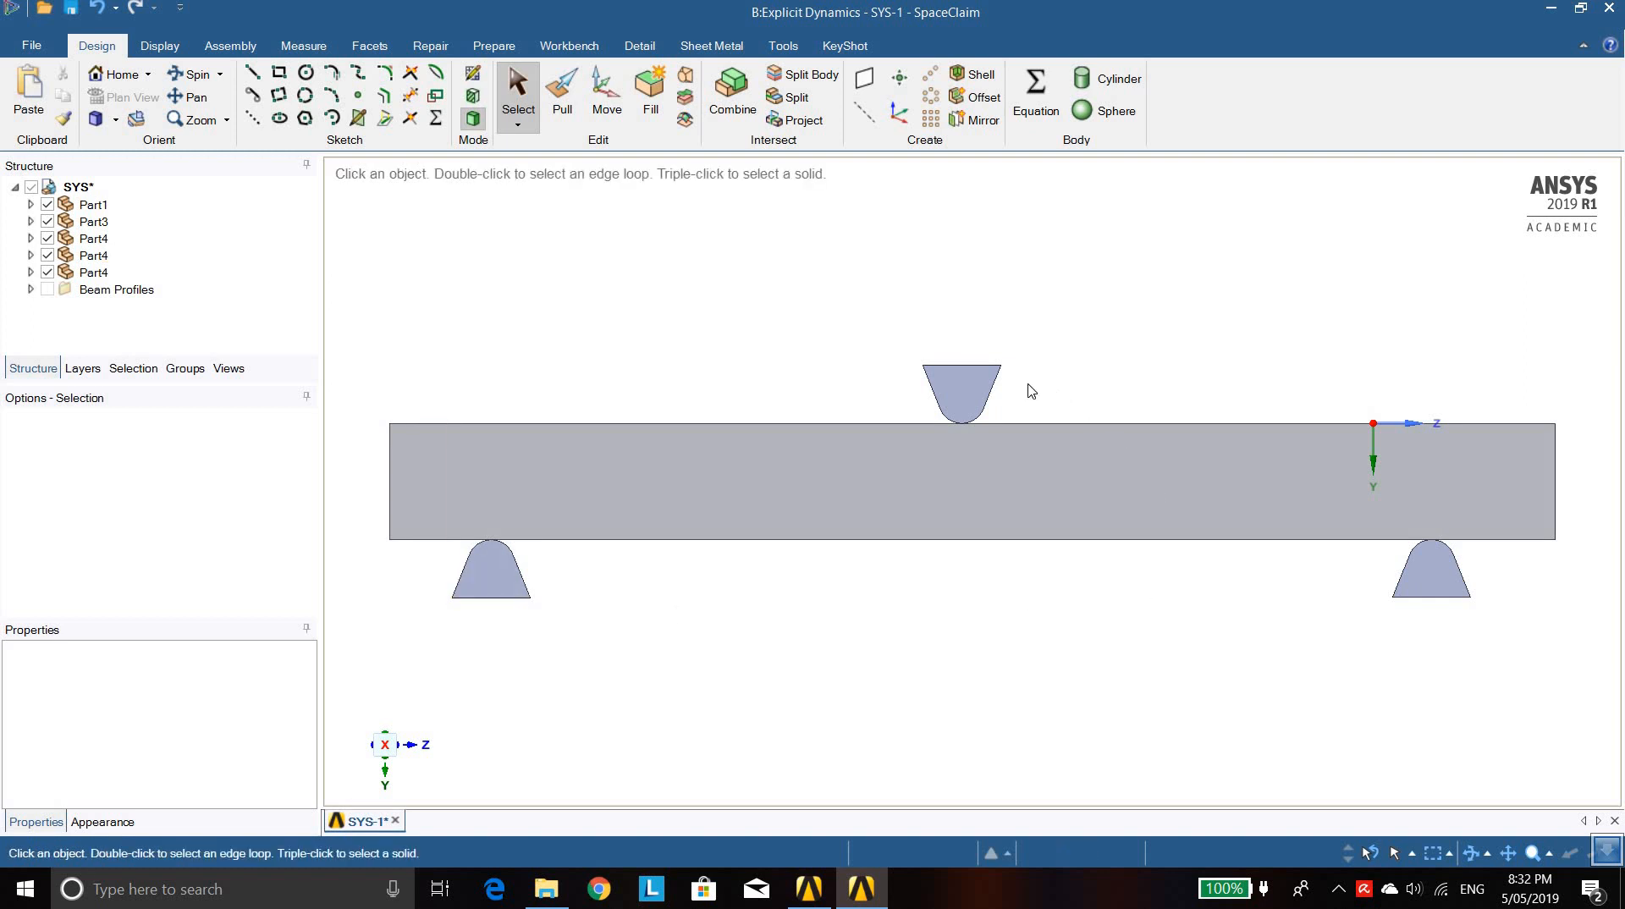
{"action": "left_click", "coordinate": [982, 385]}
{"action": "left_click", "coordinate": [1018, 383]}
{"action": "left_click", "coordinate": [1080, 484]}
{"action": "left_click", "coordinate": [1094, 423]}
{"action": "left_click", "coordinate": [1130, 311]}
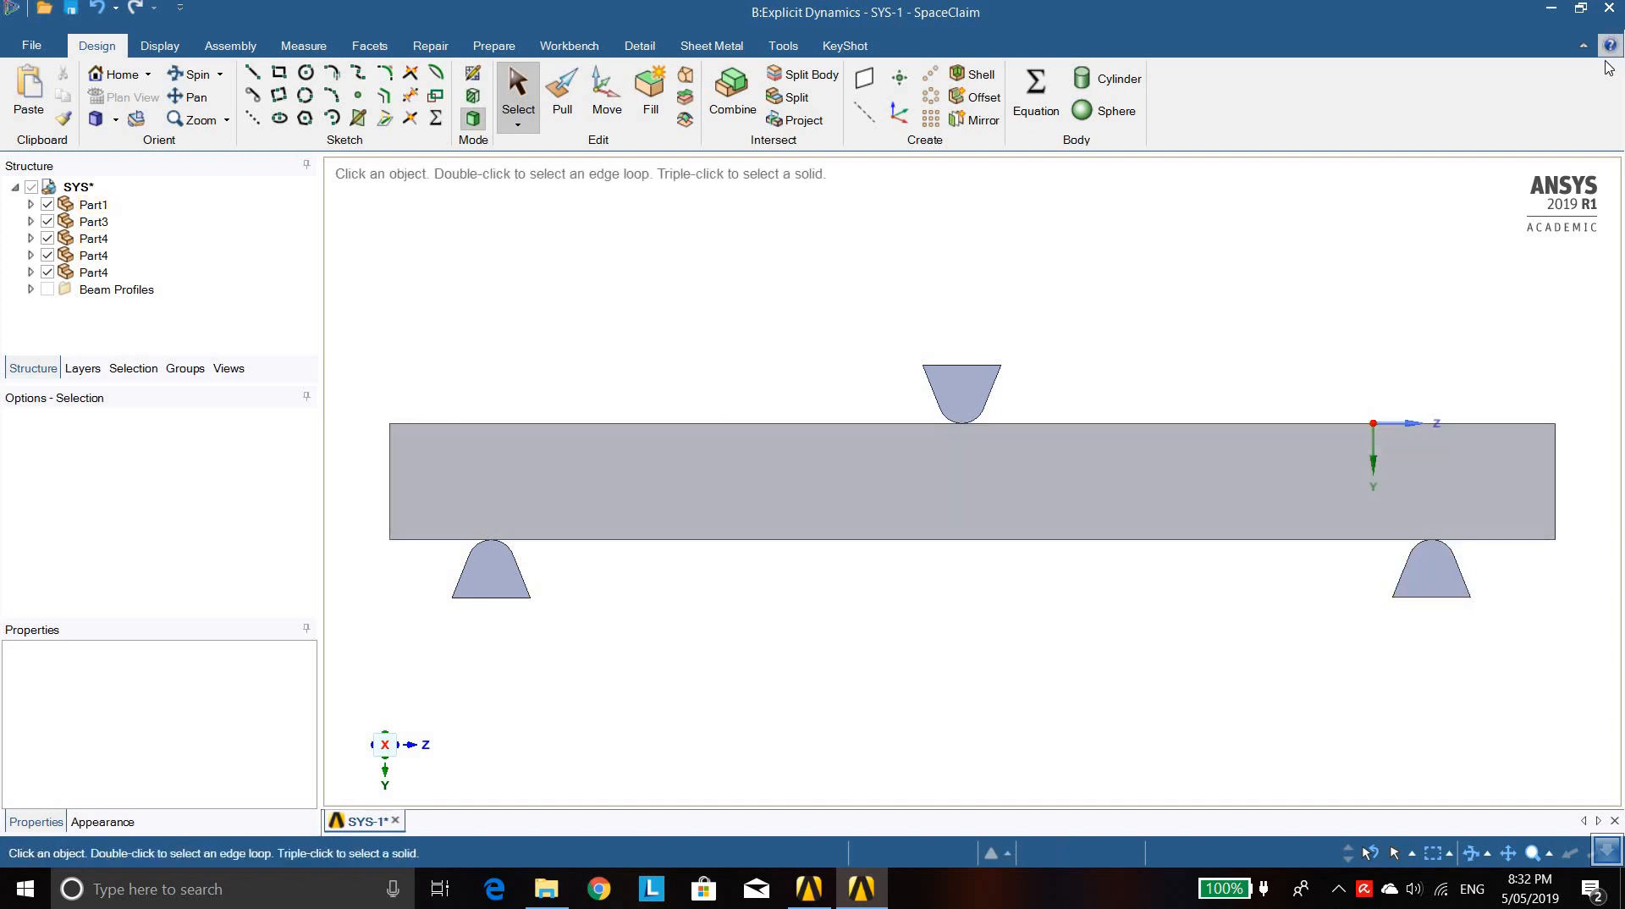
Close the SpaceClaim geometry editor and open system B's model in a maximized Mechanical window
{"action": "left_click", "coordinate": [1609, 9]}
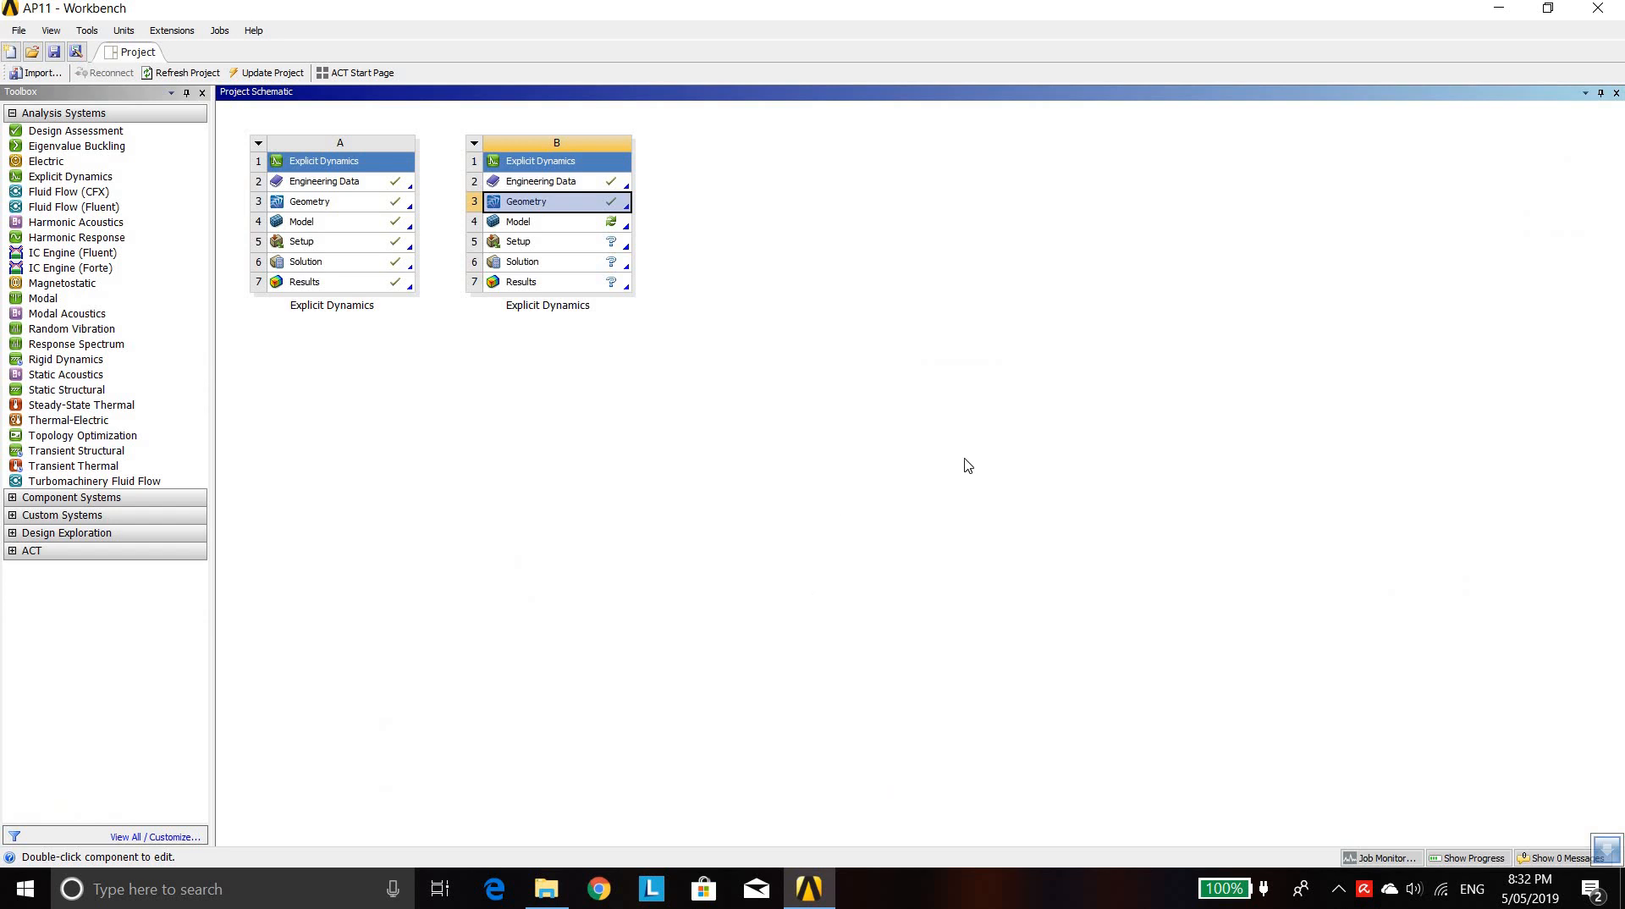
{"action": "double_click", "coordinate": [558, 225]}
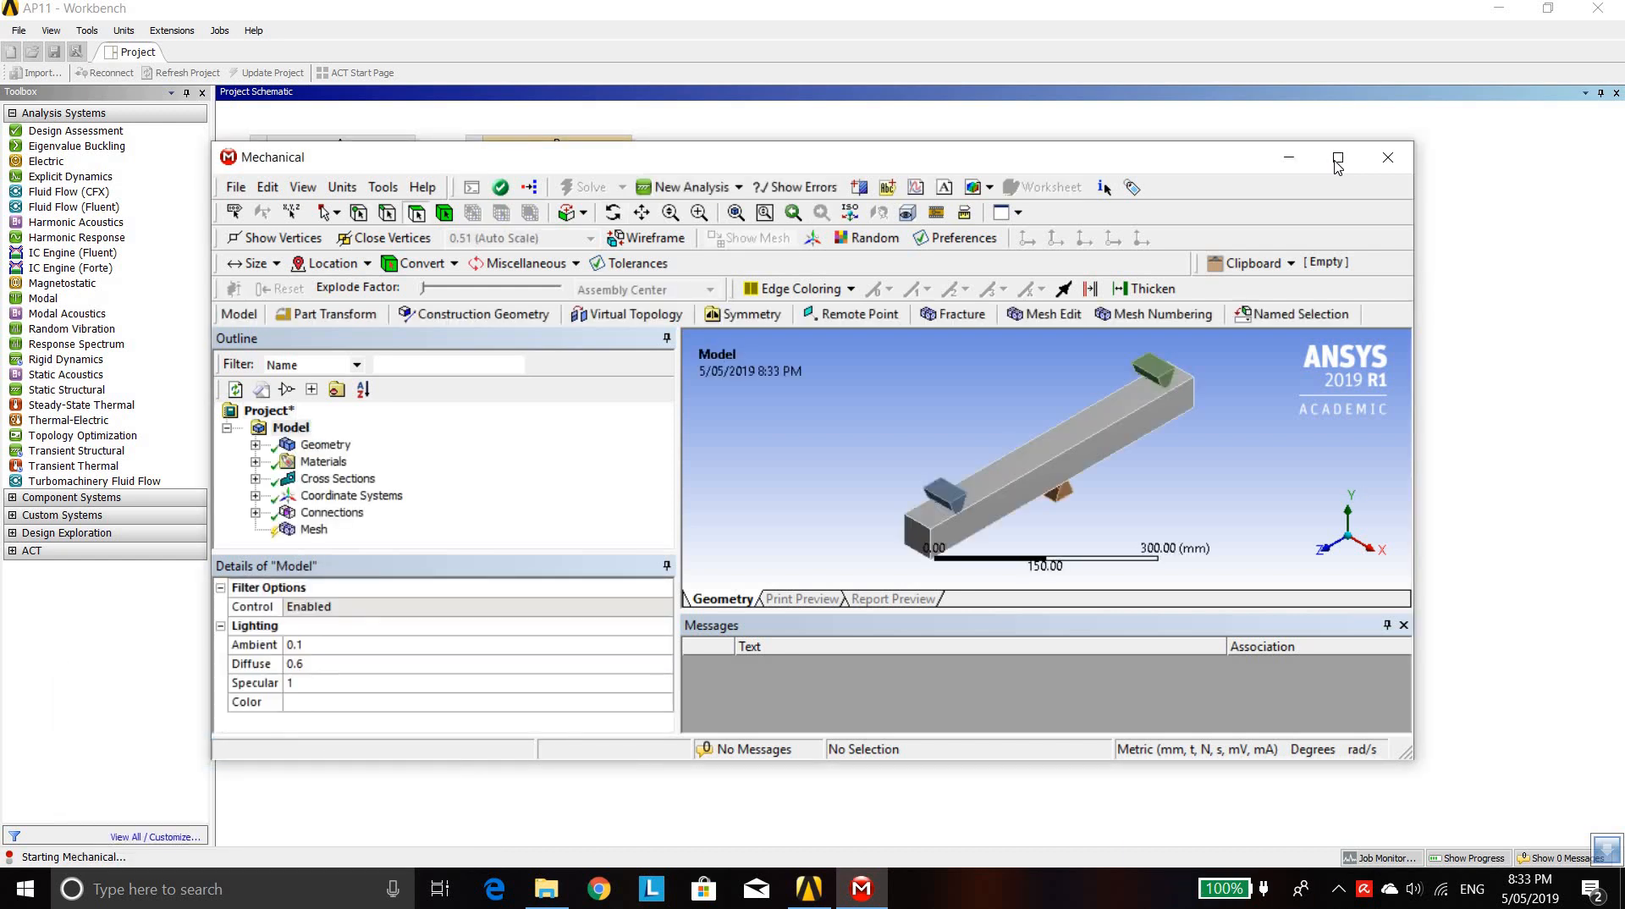
{"action": "left_click", "coordinate": [1337, 158]}
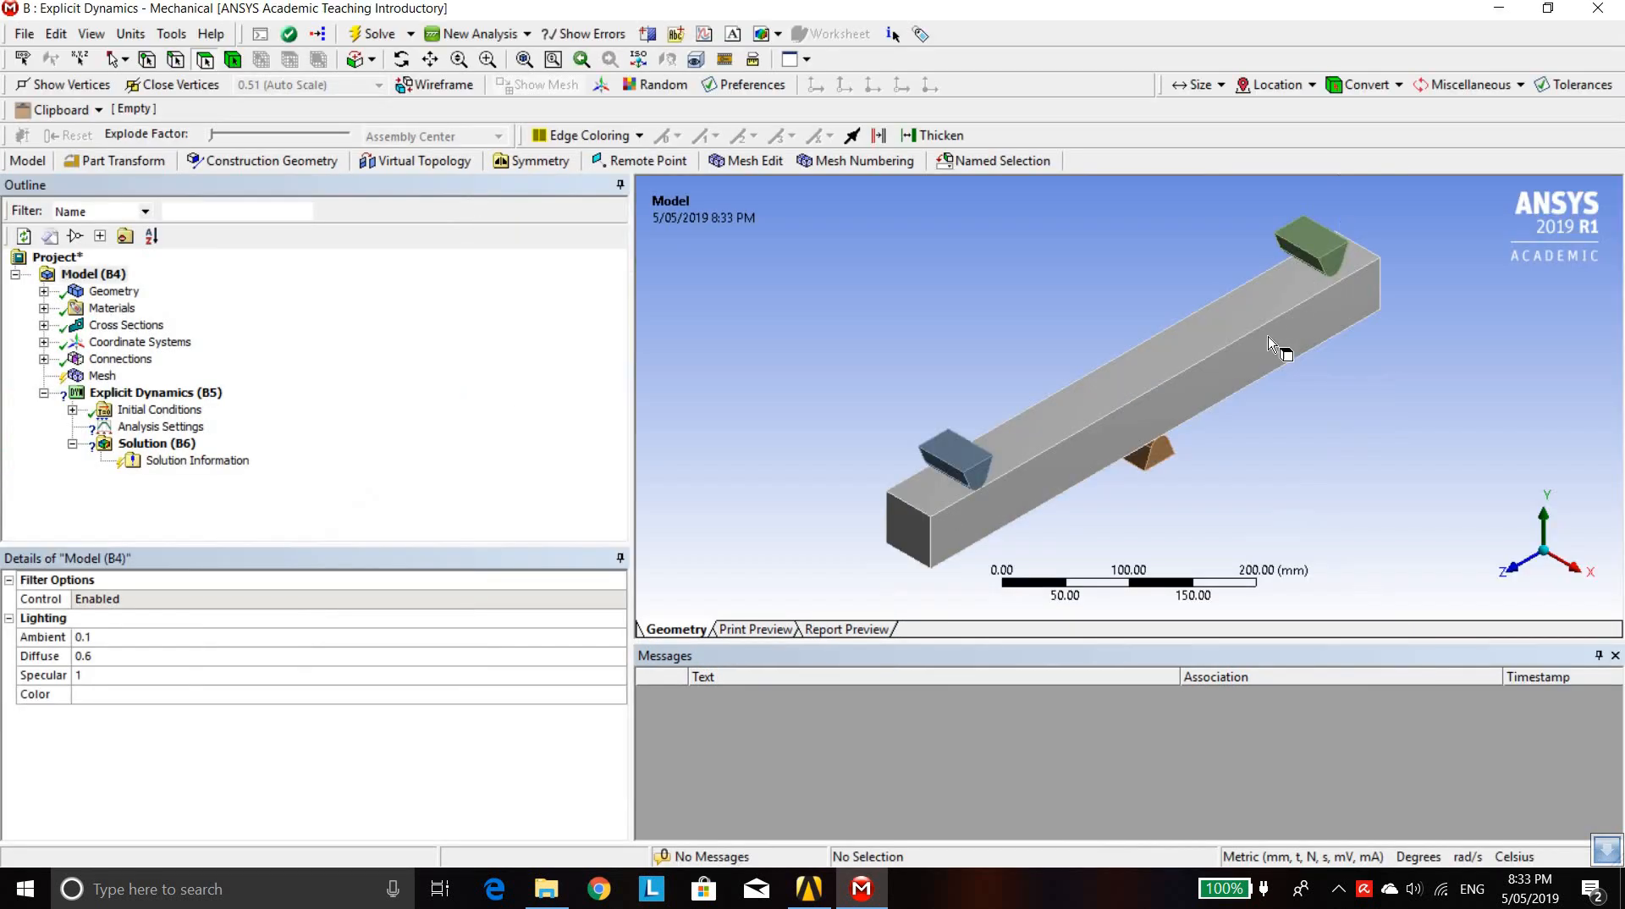
Assign the CONC-35MPA material to the concrete beam body Part1\Solid1
{"action": "middle_click_drag", "start_coordinate": [1244, 474], "coordinate": [1198, 234]}
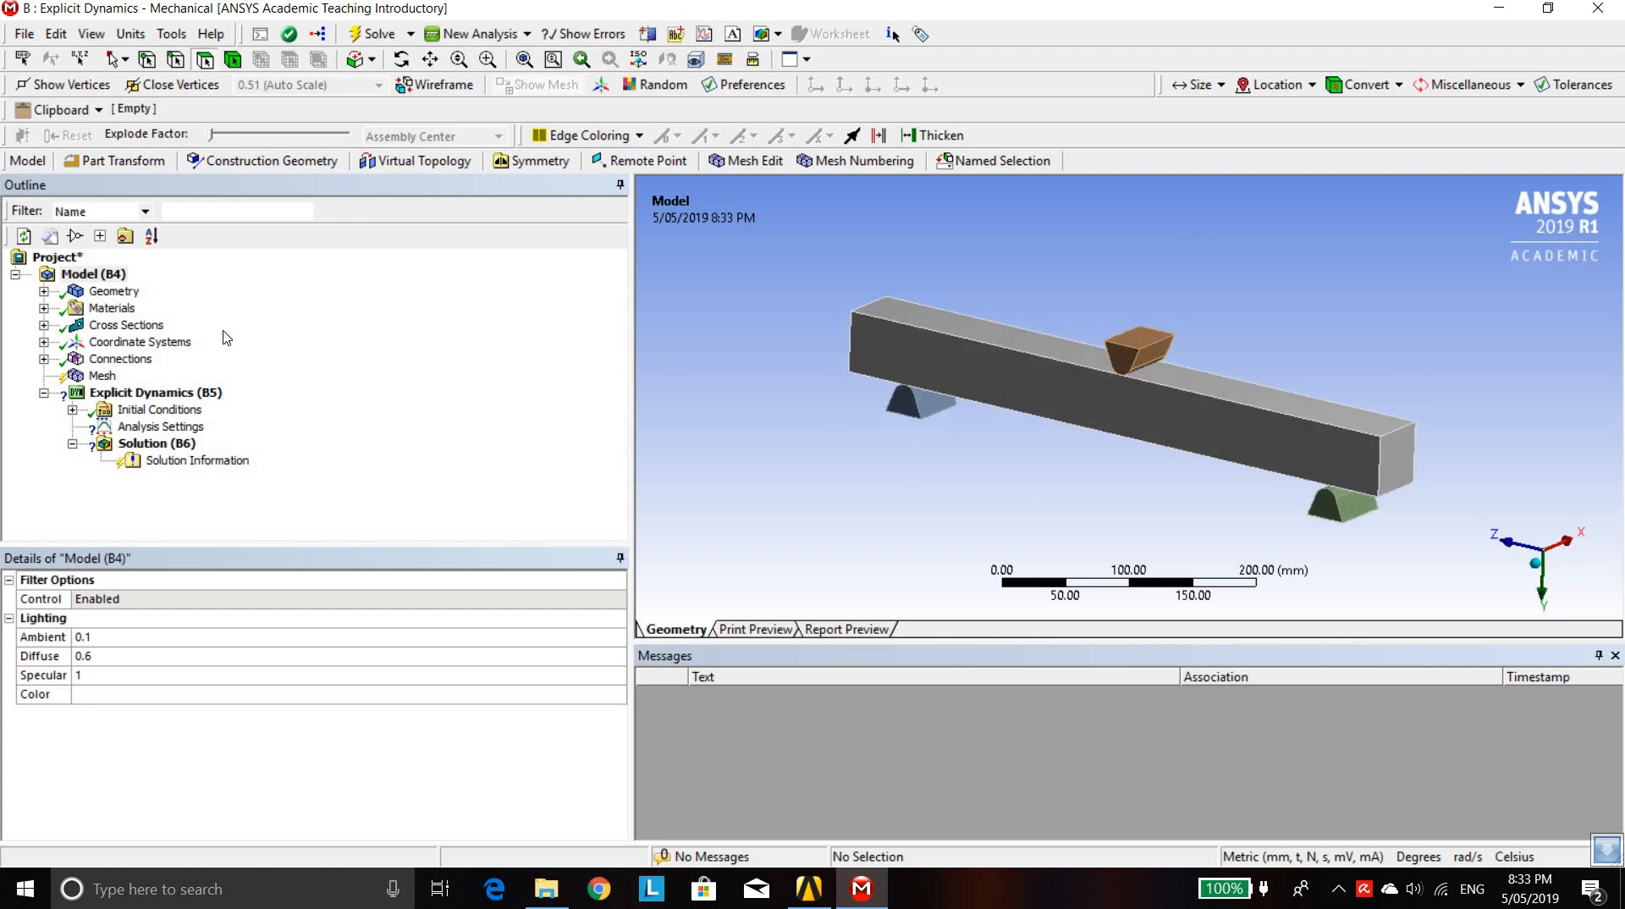
{"action": "left_click", "coordinate": [43, 291]}
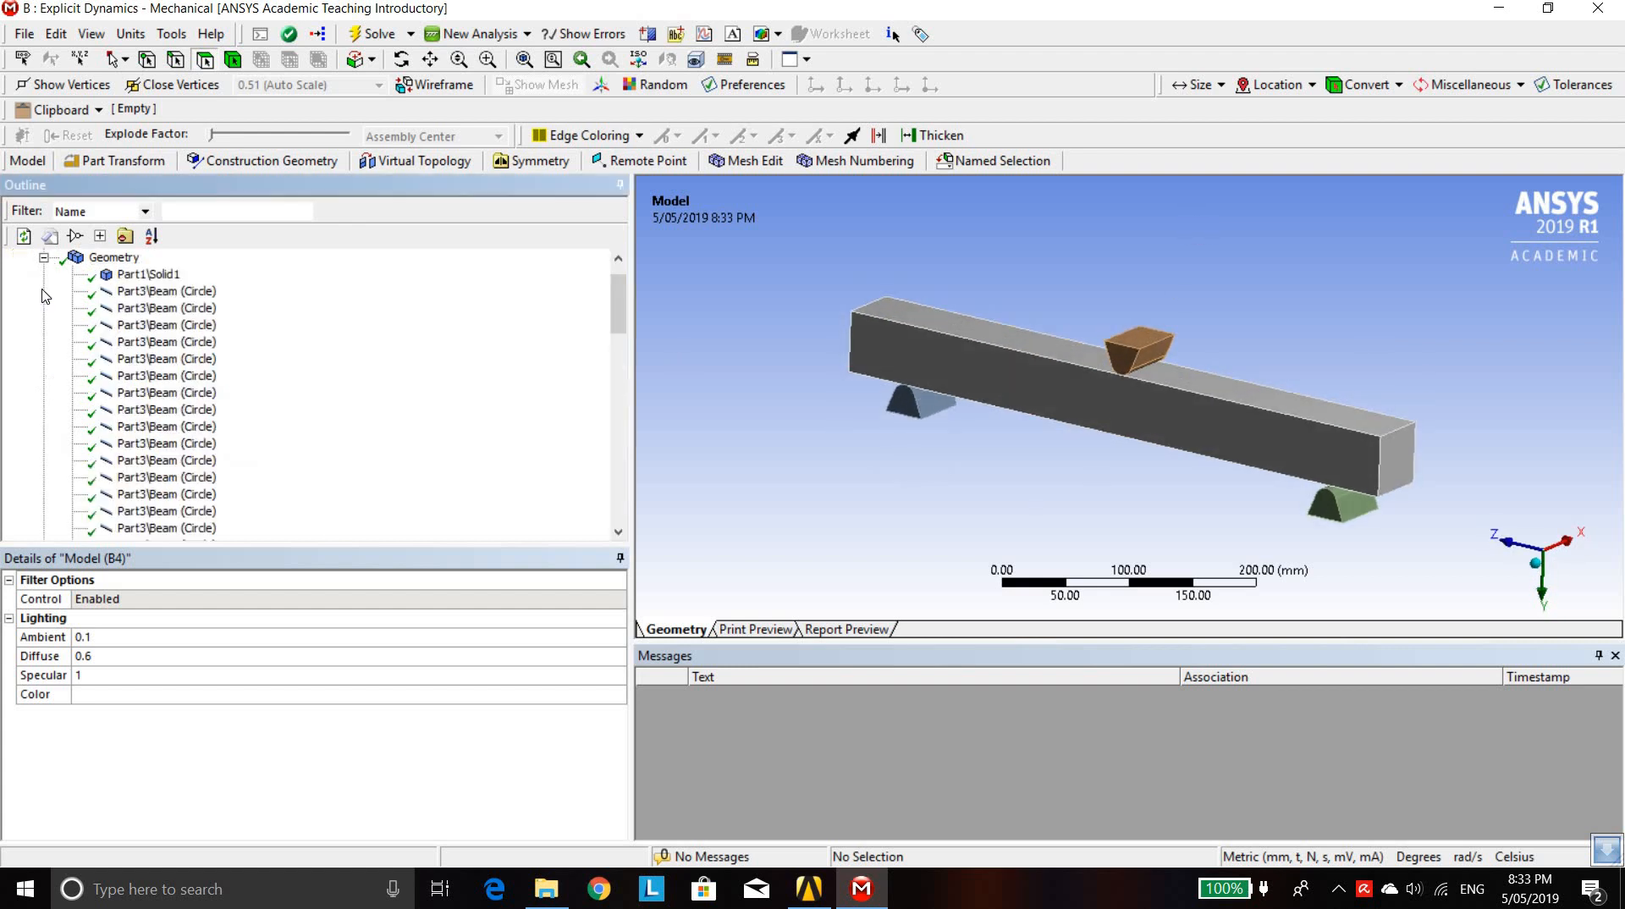
{"action": "scroll", "coordinate": [169, 314], "scroll_direction": "up", "scroll_amount": 1}
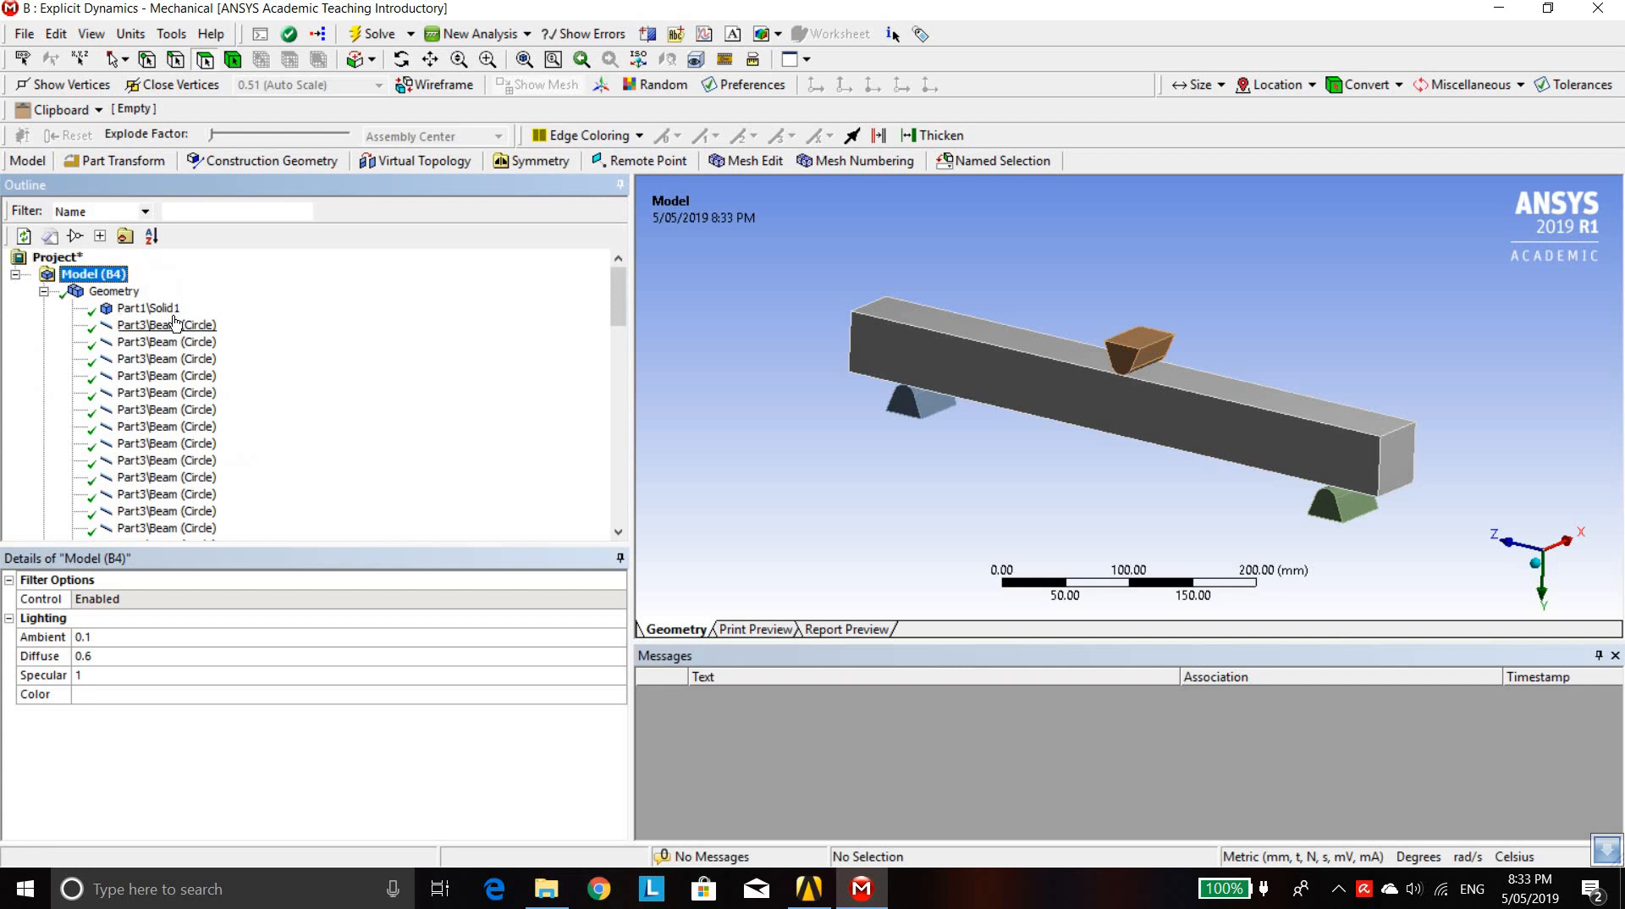
{"action": "scroll", "coordinate": [175, 323], "scroll_direction": "down", "scroll_amount": 2}
{"action": "scroll", "coordinate": [176, 323], "scroll_direction": "down", "scroll_amount": 5}
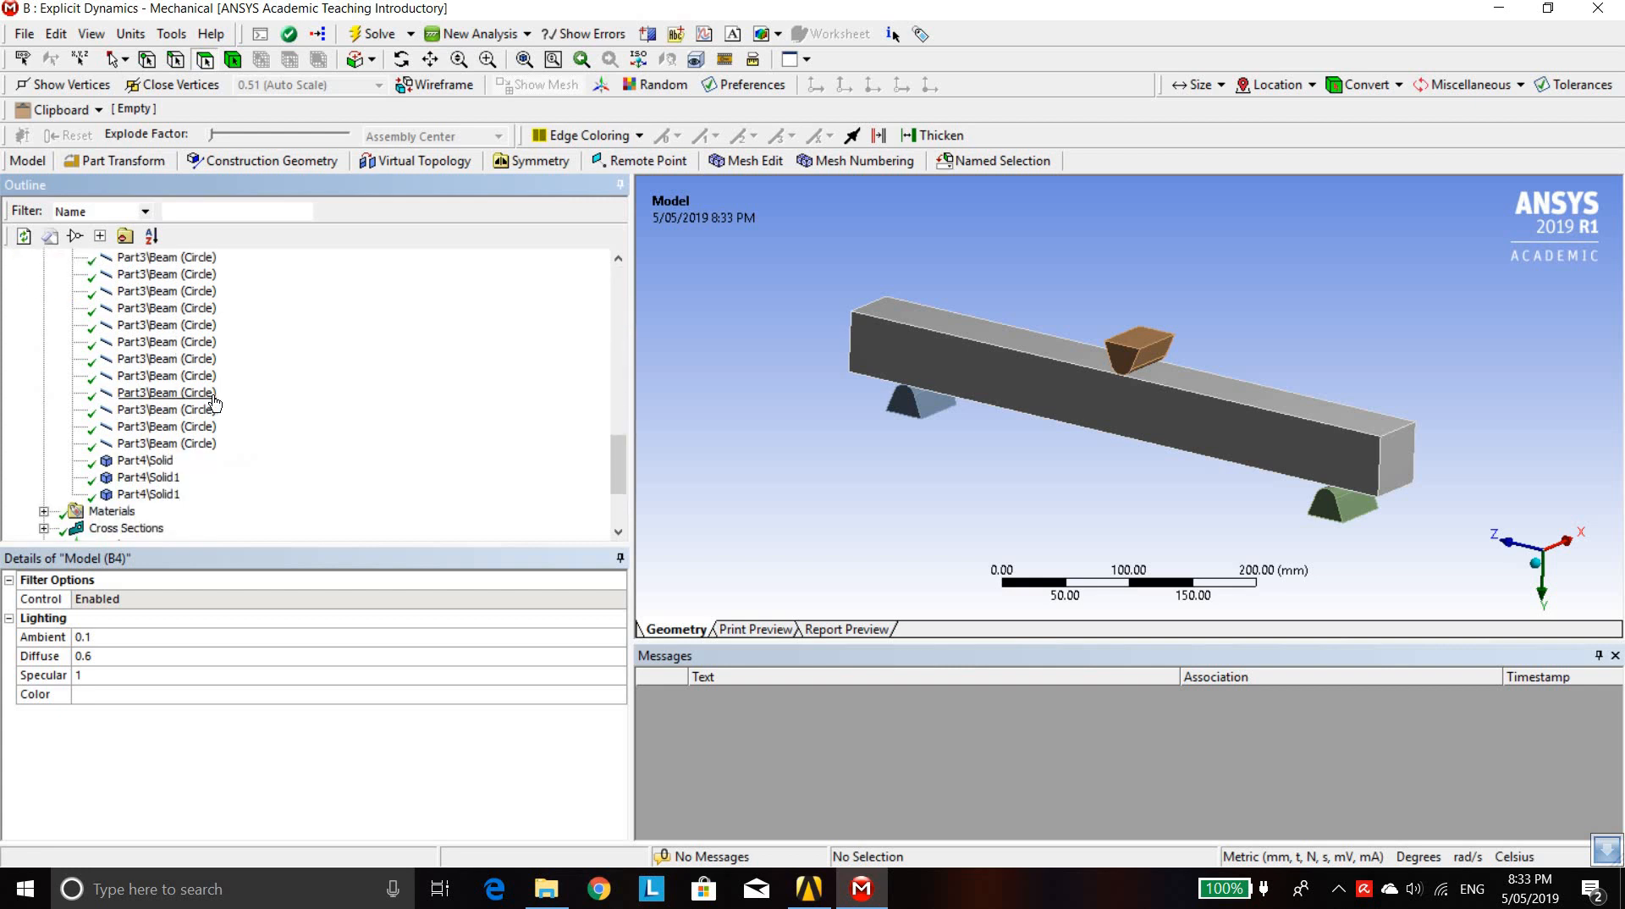
{"action": "scroll", "coordinate": [214, 403], "scroll_direction": "up", "scroll_amount": 6}
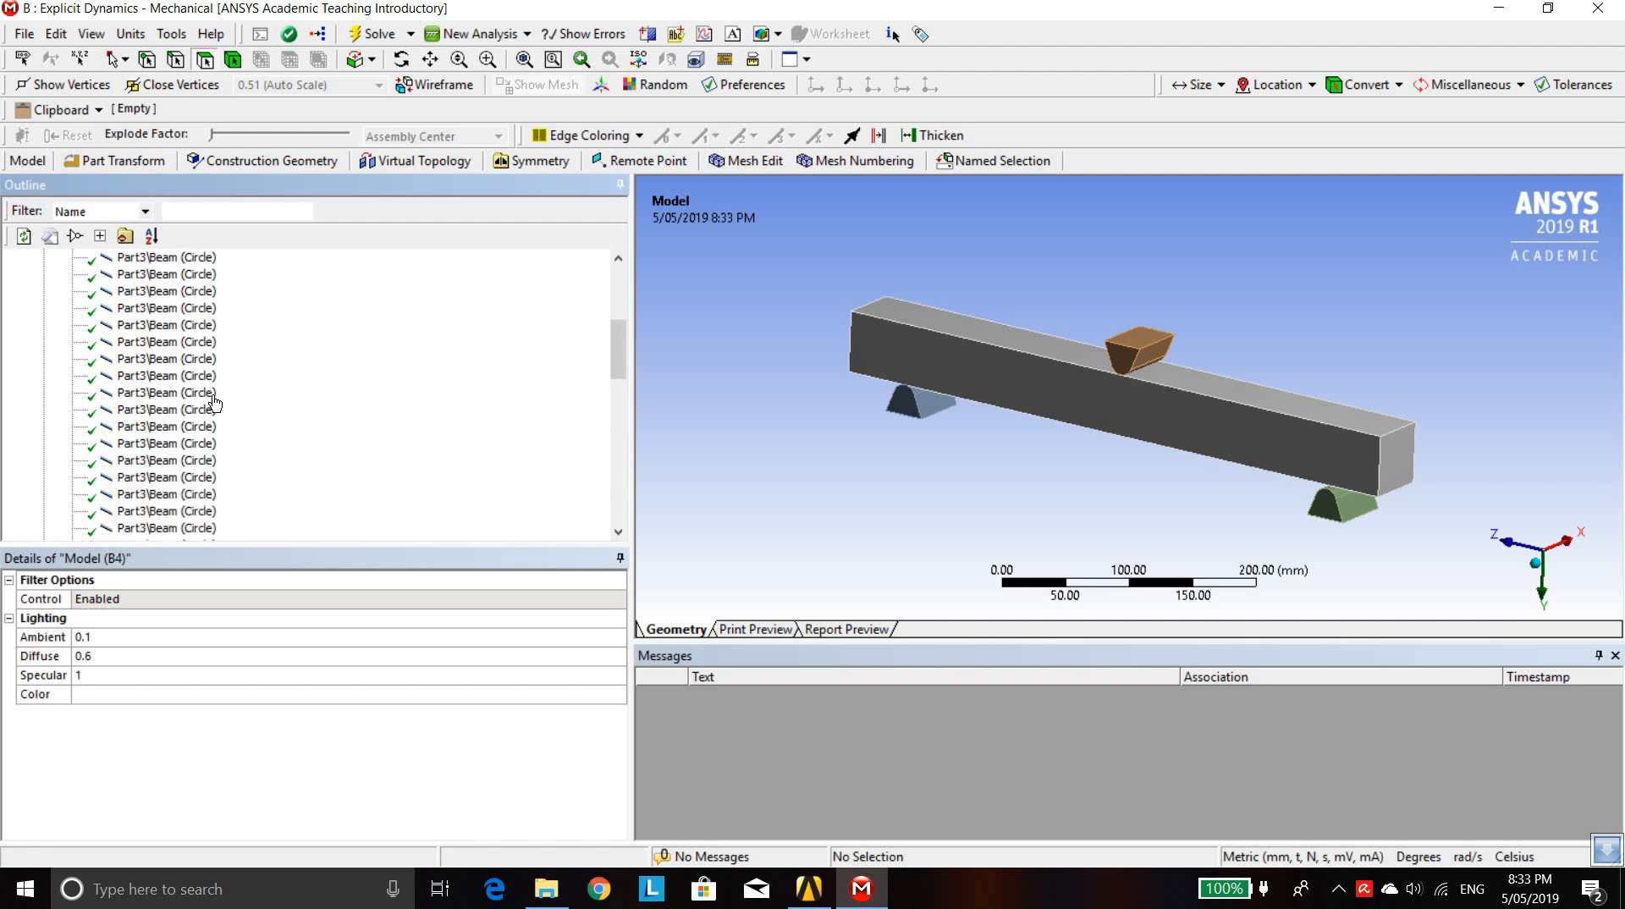
{"action": "left_click", "coordinate": [165, 310]}
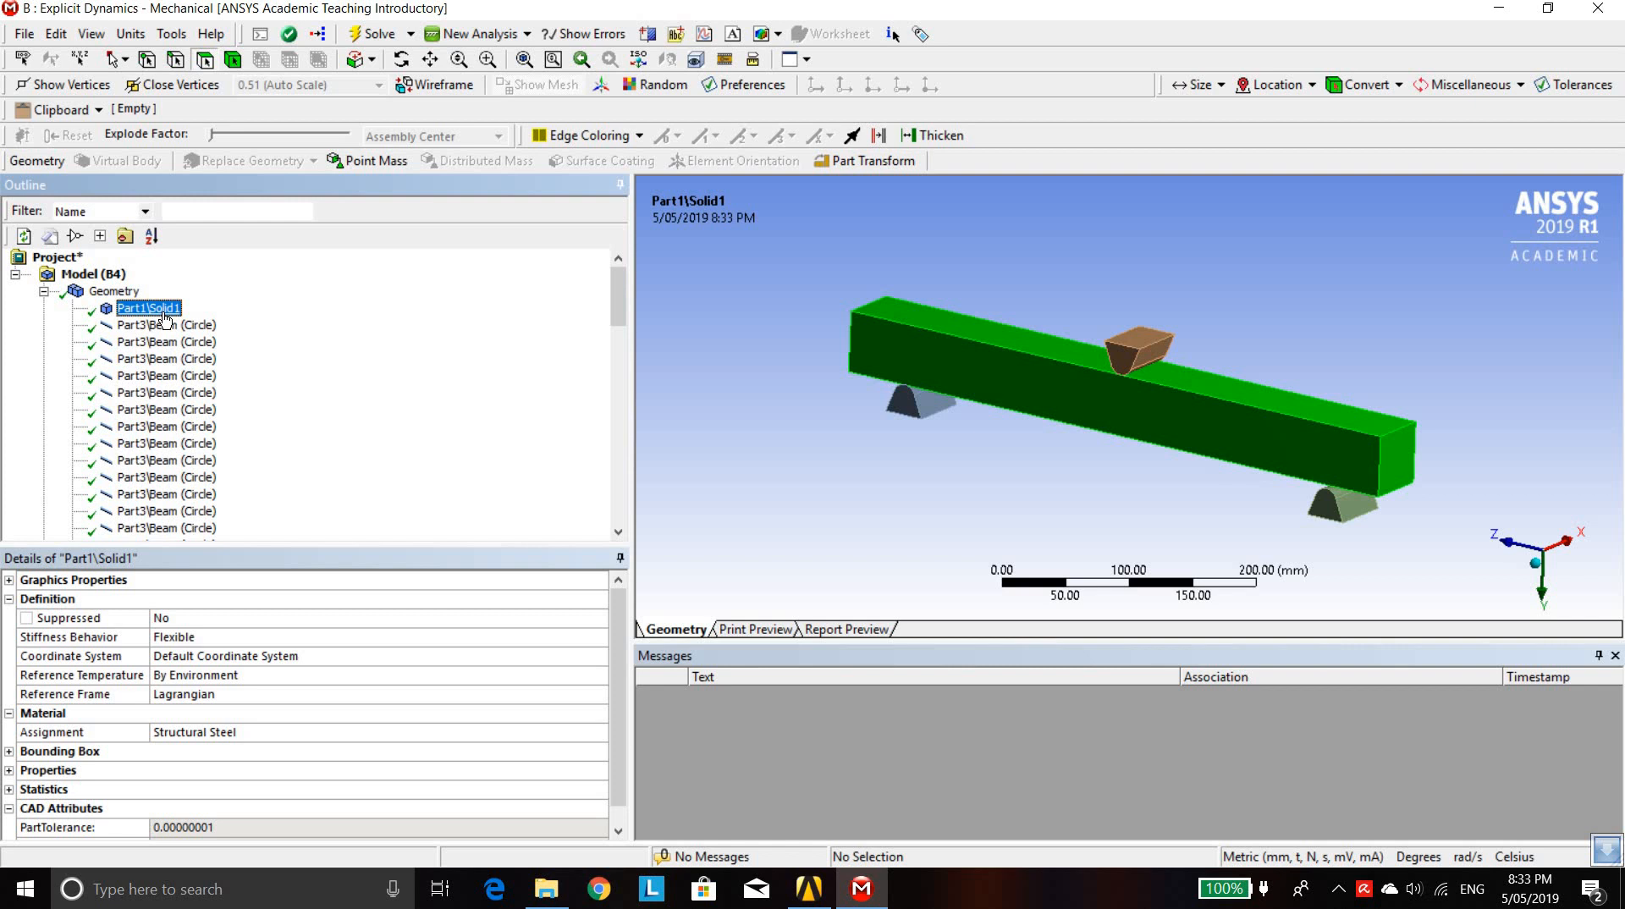
{"action": "left_click", "coordinate": [597, 738]}
{"action": "left_click", "coordinate": [599, 733]}
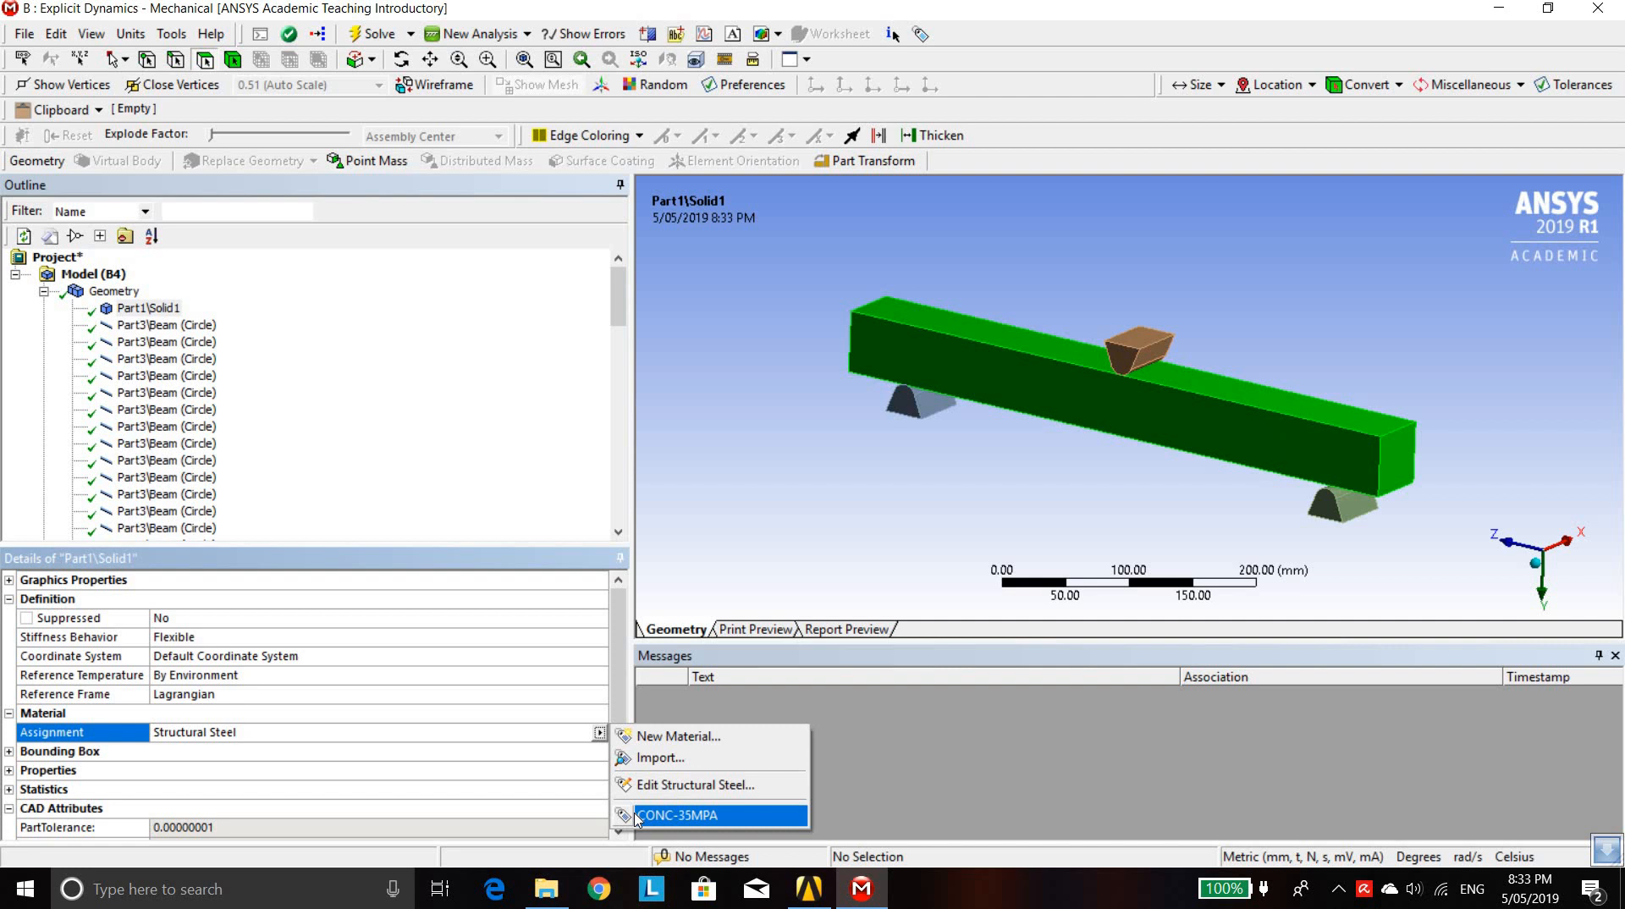
{"action": "left_click", "coordinate": [669, 815]}
Review the remaining geometry bodies by selecting everything from the first Part3 beam through the last Part4 solid
{"action": "scroll", "coordinate": [236, 426], "scroll_direction": "down", "scroll_amount": 3}
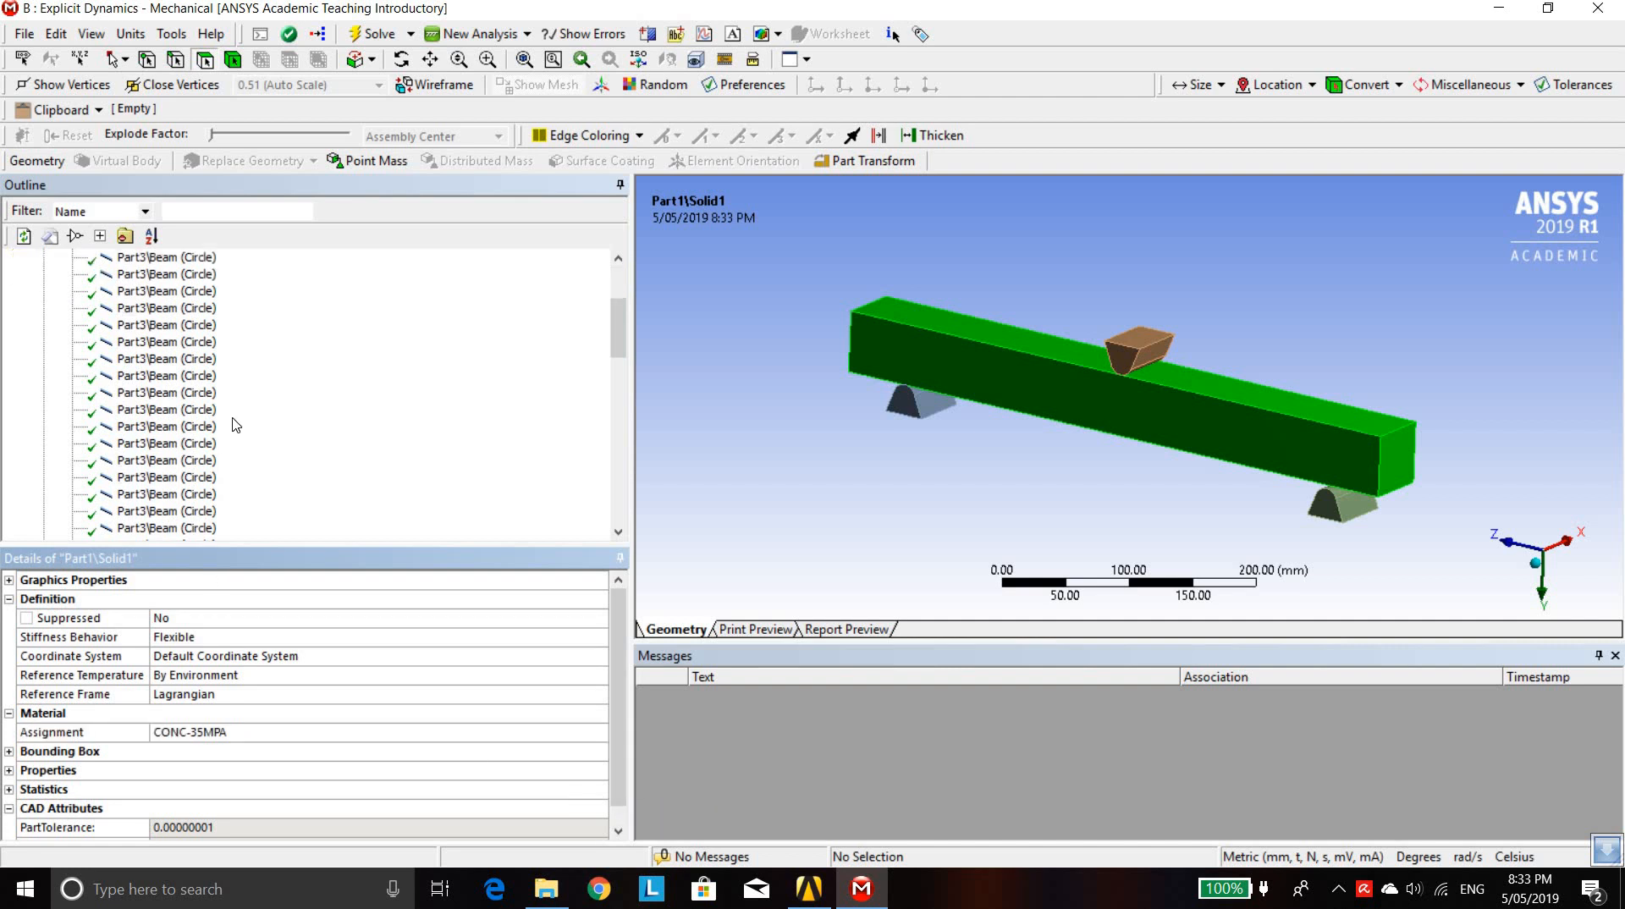
{"action": "scroll", "coordinate": [235, 425], "scroll_direction": "down", "scroll_amount": 5}
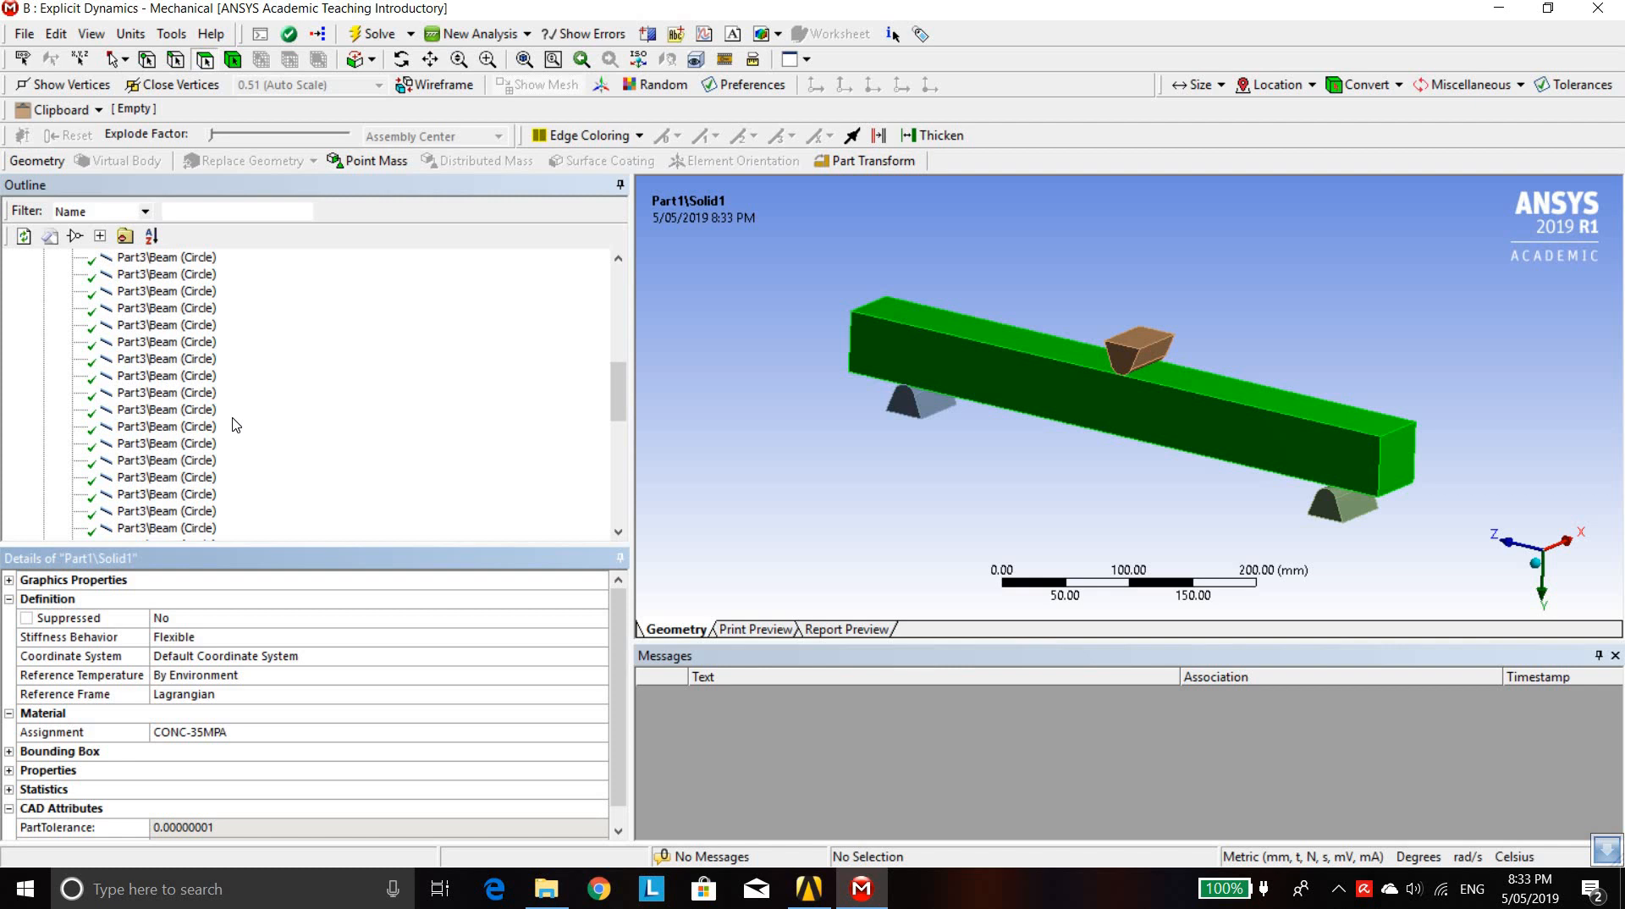
{"action": "scroll", "coordinate": [236, 426], "scroll_direction": "up", "scroll_amount": 10}
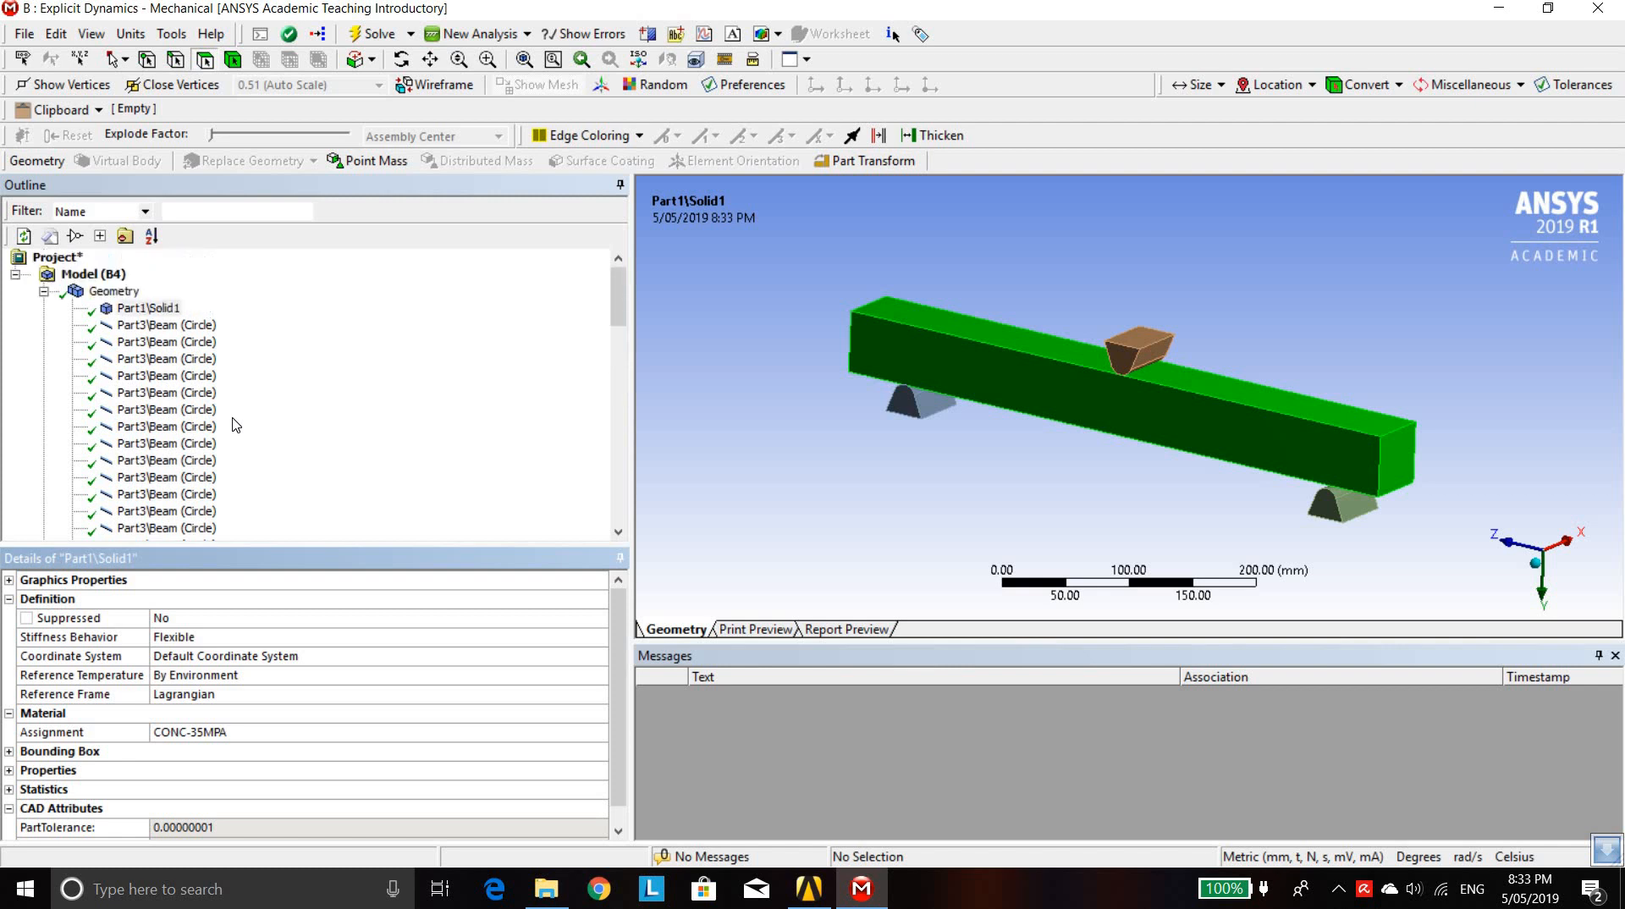
{"action": "left_click", "coordinate": [144, 326]}
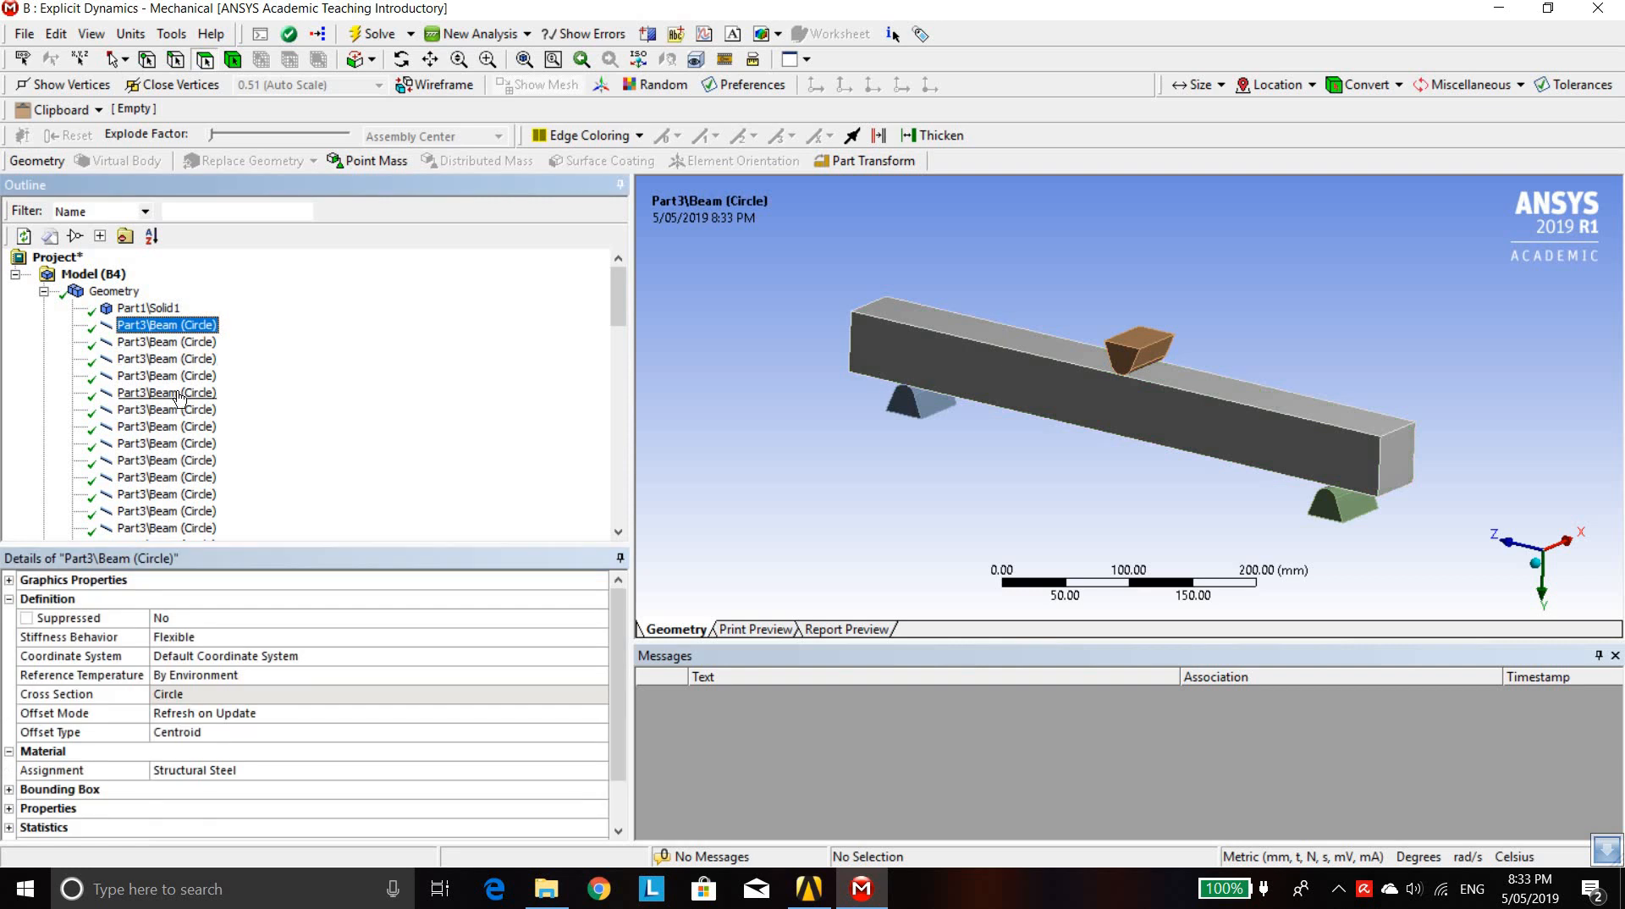
{"action": "scroll", "coordinate": [179, 397], "scroll_direction": "down", "scroll_amount": 10}
{"action": "scroll", "coordinate": [179, 398], "scroll_direction": "down", "scroll_amount": 5}
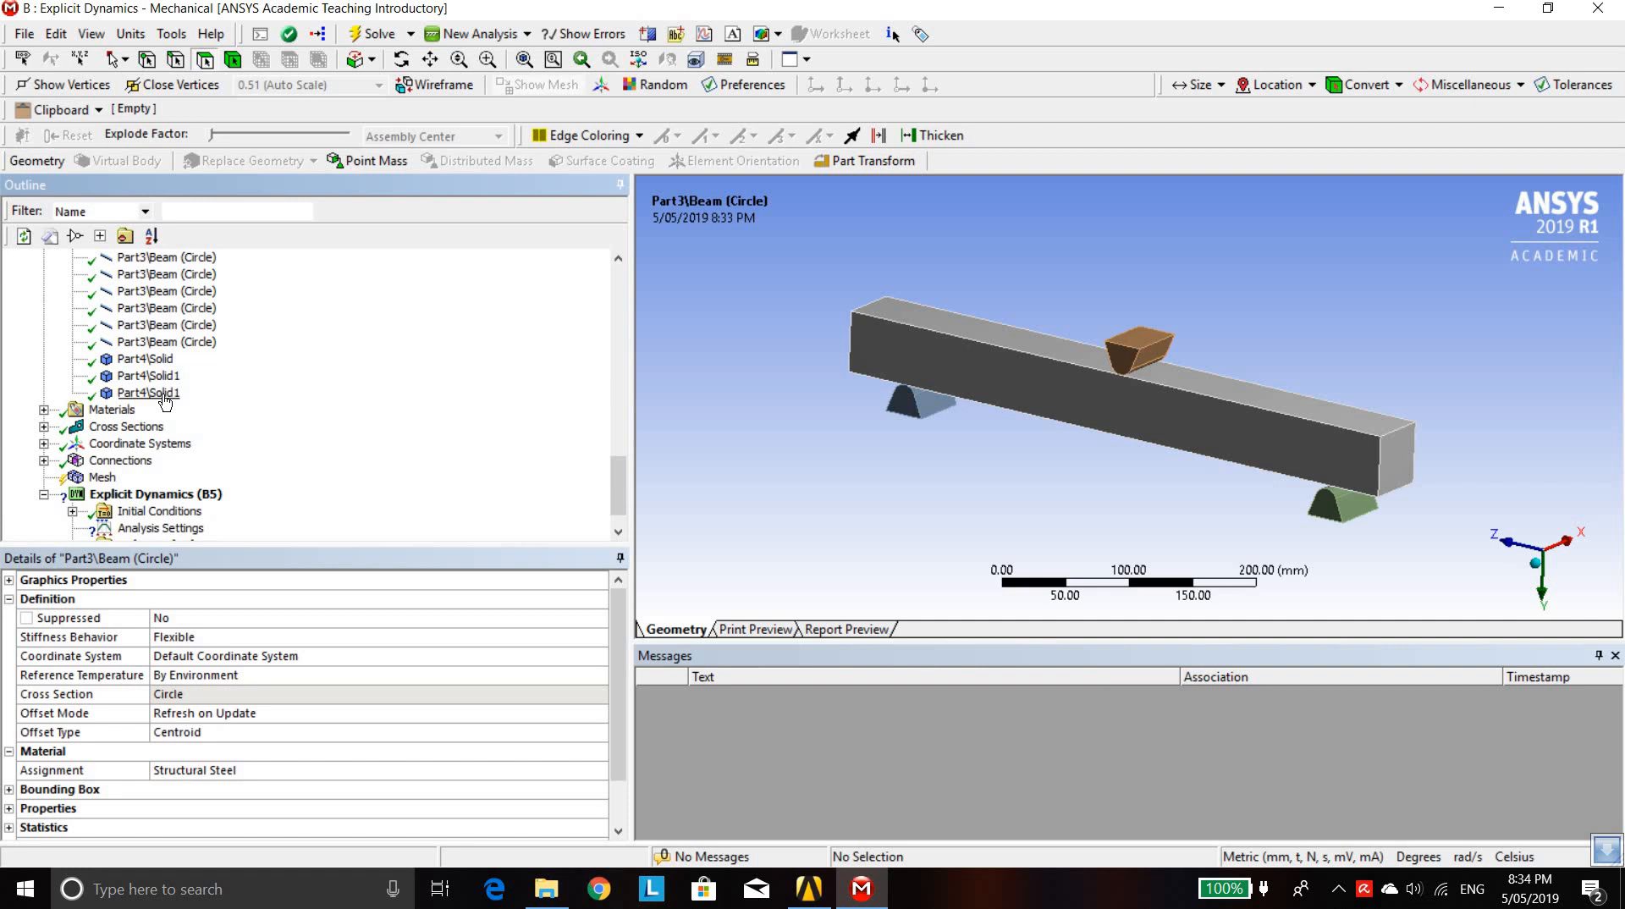
{"action": "left_click", "coordinate": [165, 393], "text": "shift"}
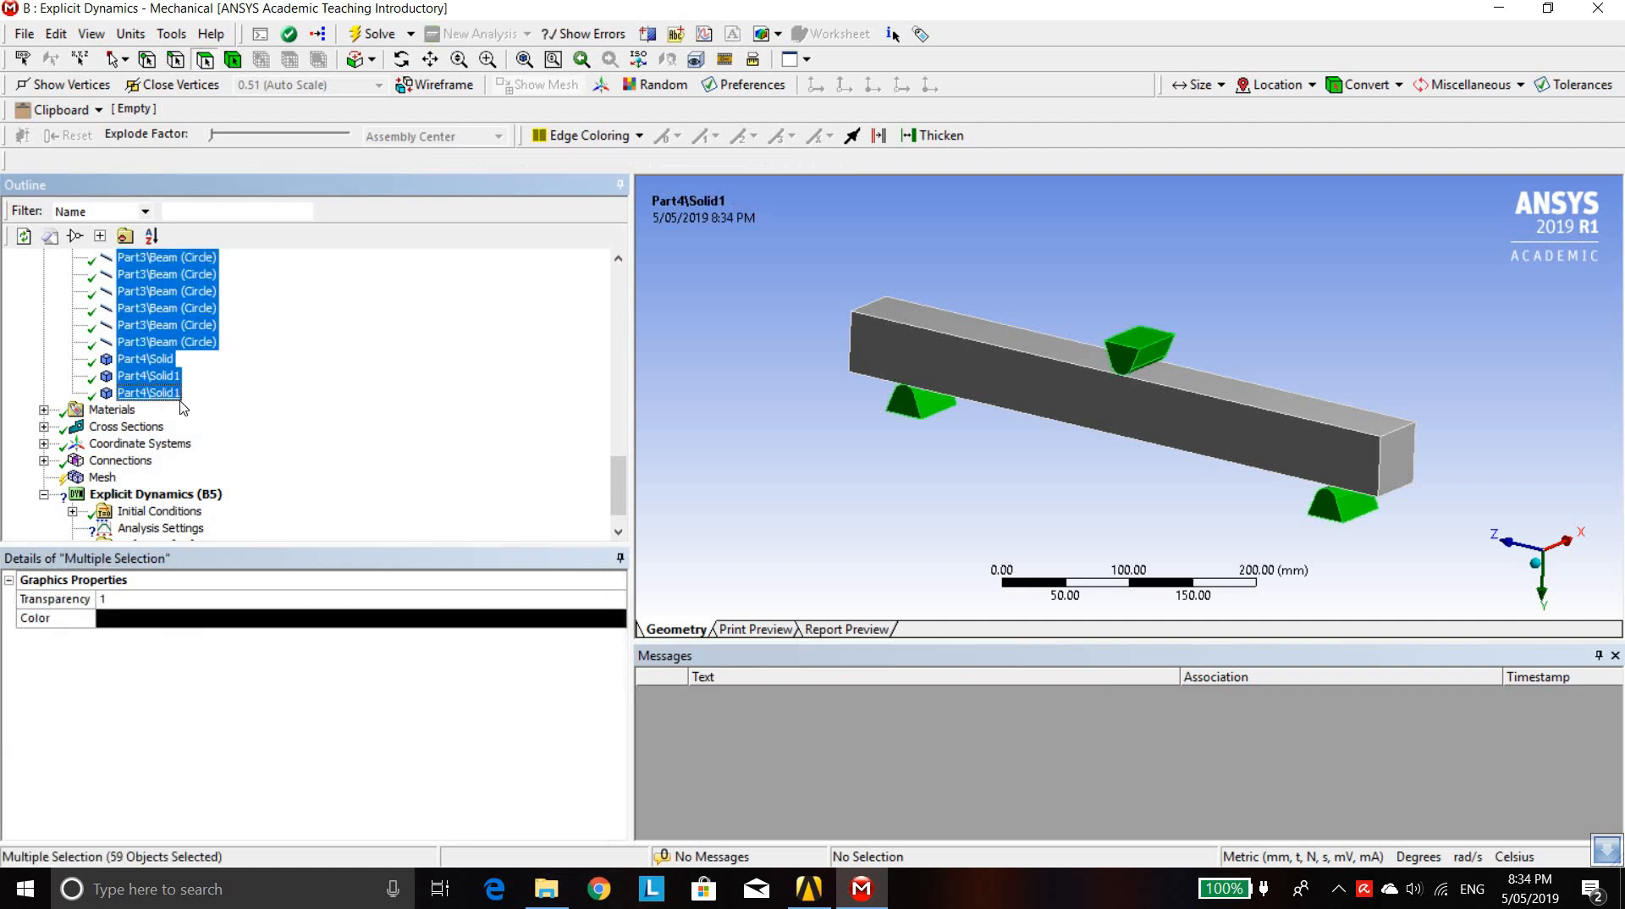
{"action": "scroll", "coordinate": [221, 423], "scroll_direction": "up", "scroll_amount": 3}
{"action": "scroll", "coordinate": [222, 423], "scroll_direction": "up", "scroll_amount": 5}
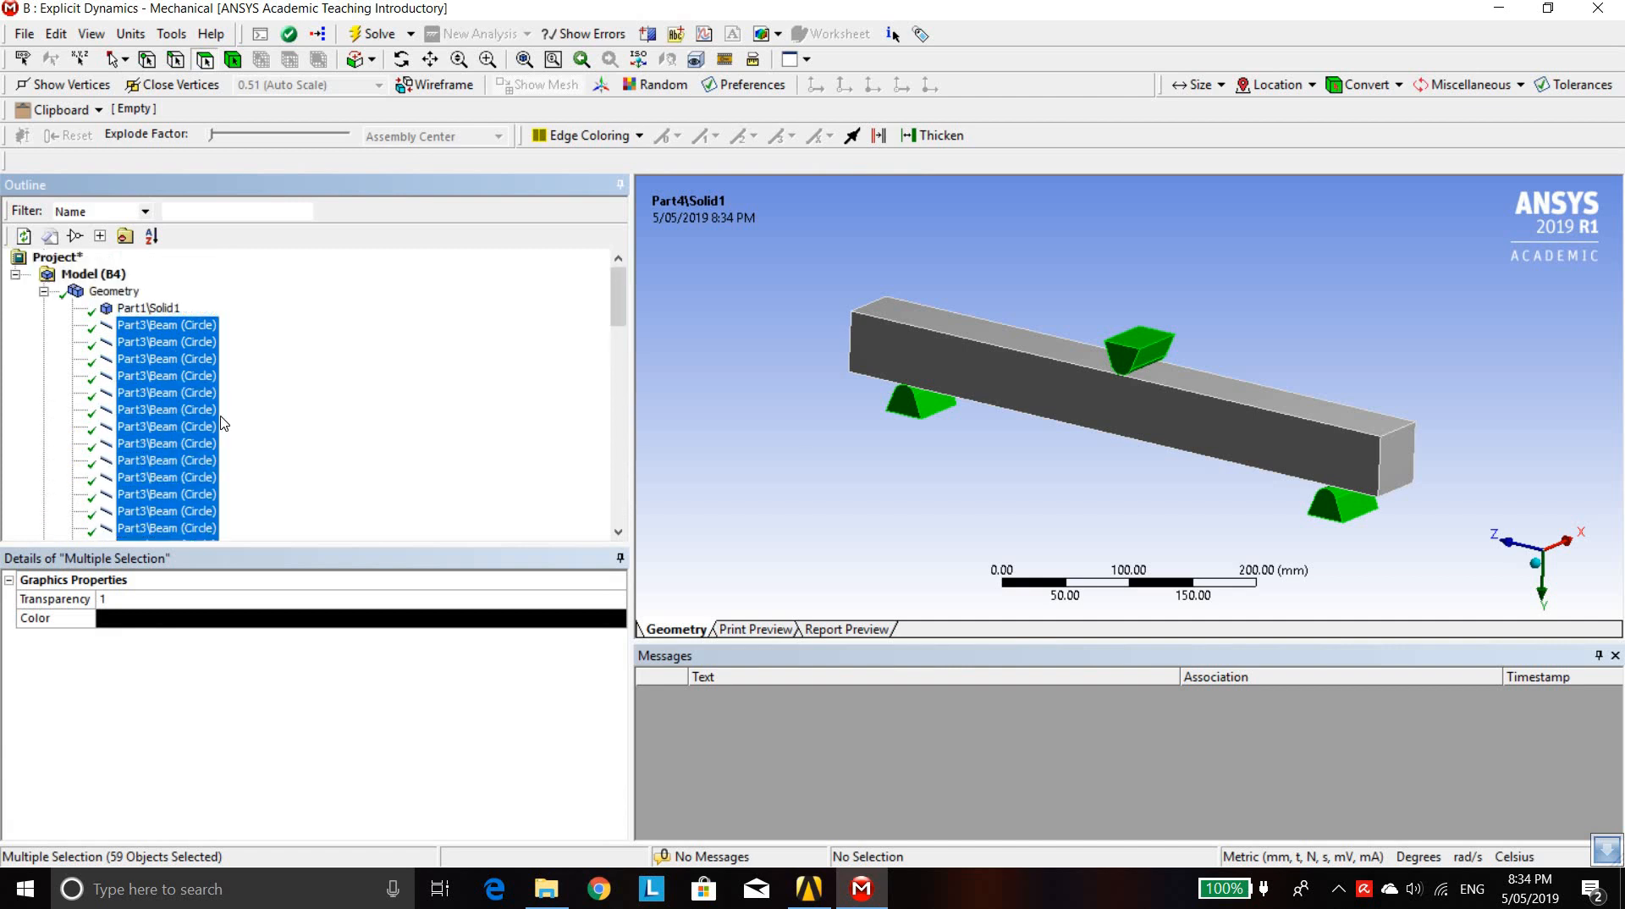
{"action": "scroll", "coordinate": [222, 424], "scroll_direction": "down", "scroll_amount": 18}
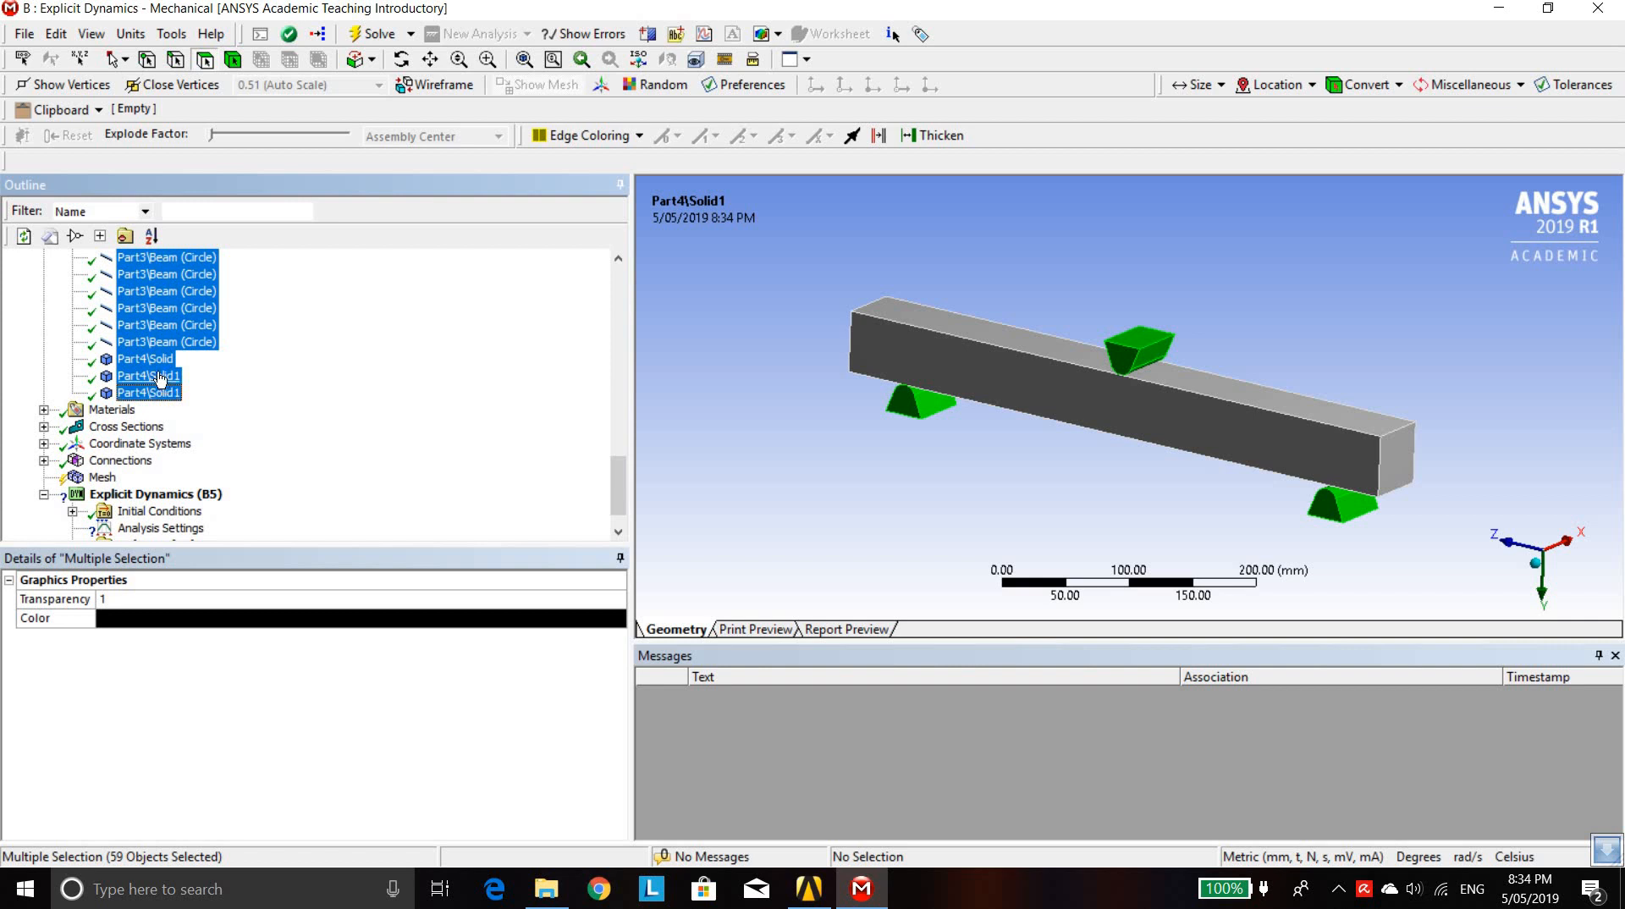
Check the material assignment of each Part4 solid and of a Part3 reinforcement beam
{"action": "left_click", "coordinate": [157, 364]}
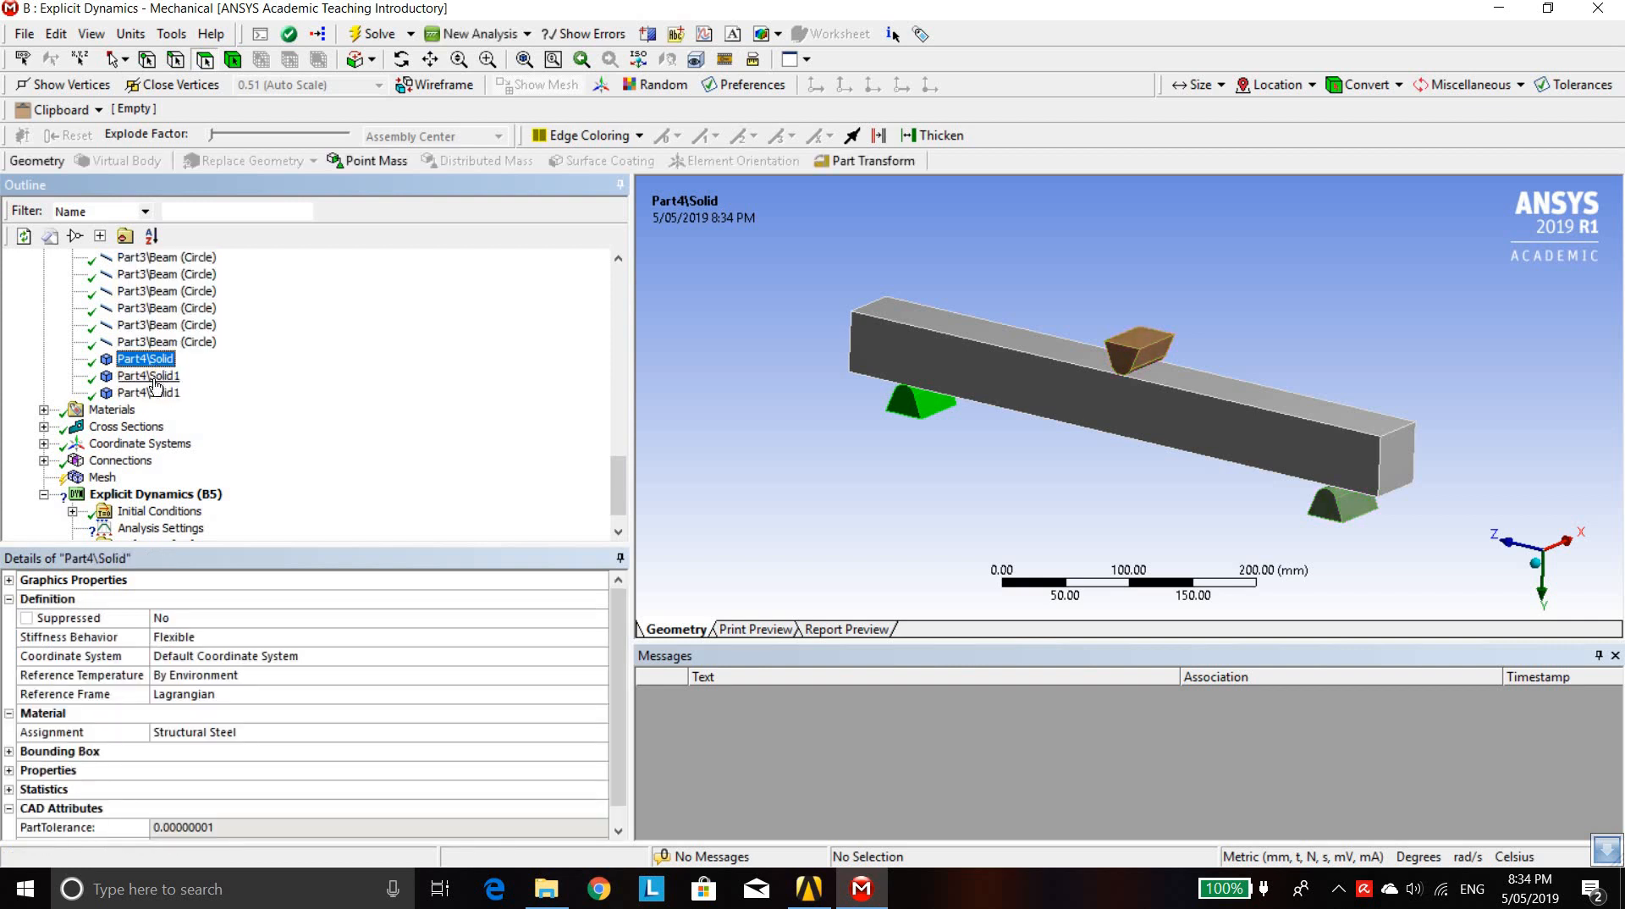
{"action": "left_click", "coordinate": [155, 378]}
{"action": "left_click", "coordinate": [155, 394]}
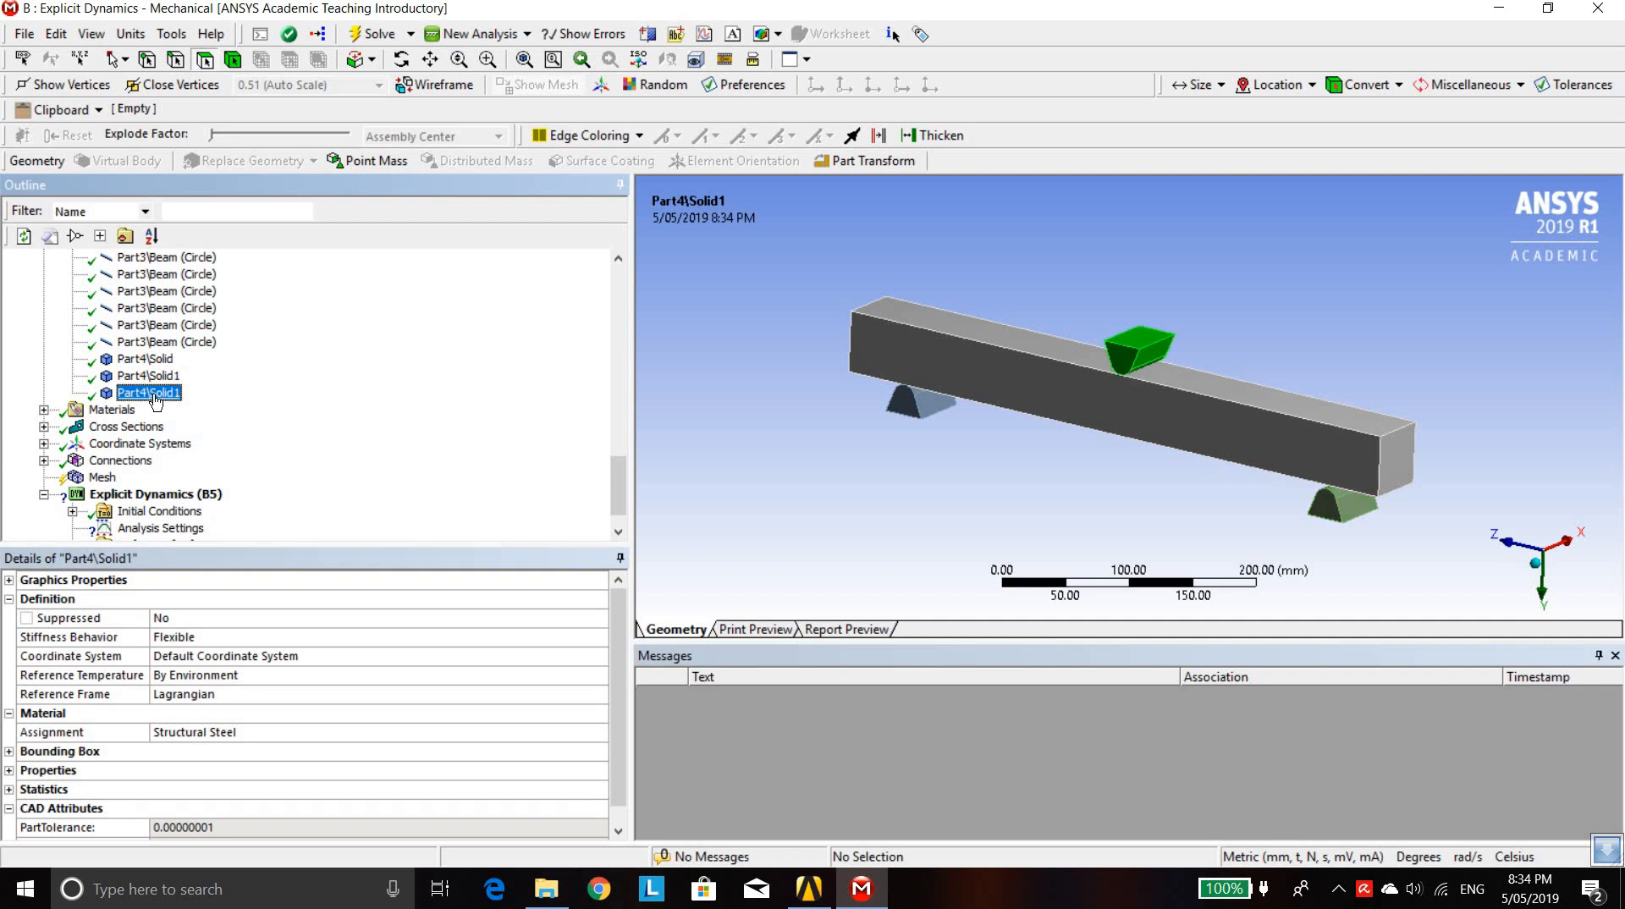
{"action": "scroll", "coordinate": [155, 398], "scroll_direction": "up", "scroll_amount": 2}
{"action": "left_click", "coordinate": [155, 393]}
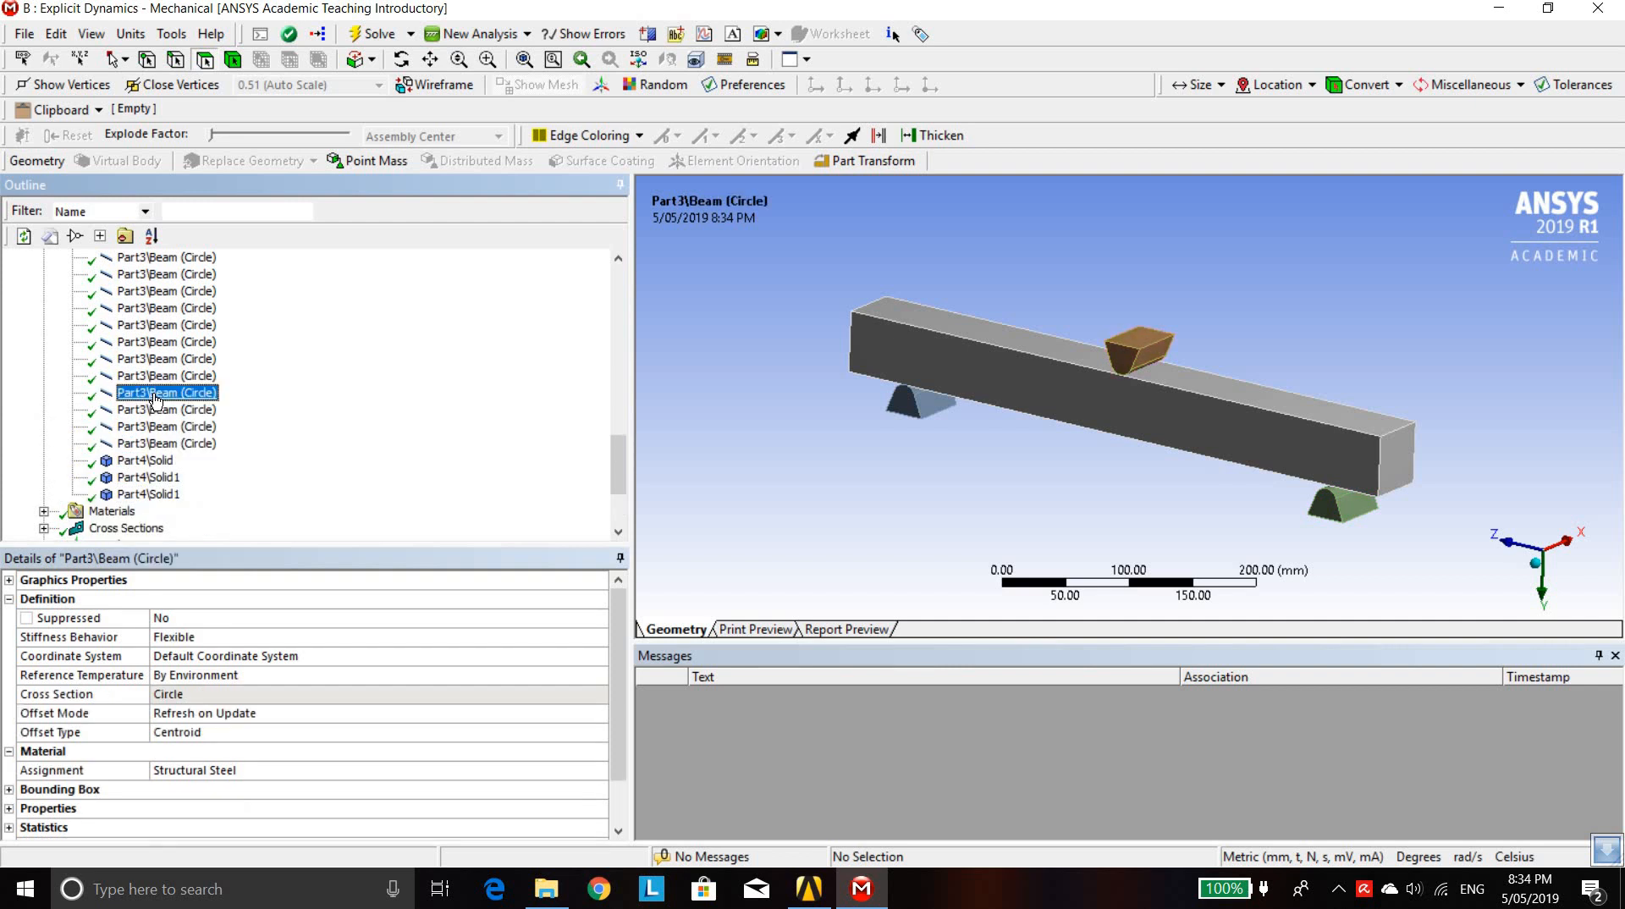
{"action": "scroll", "coordinate": [154, 389], "scroll_direction": "up", "scroll_amount": 5}
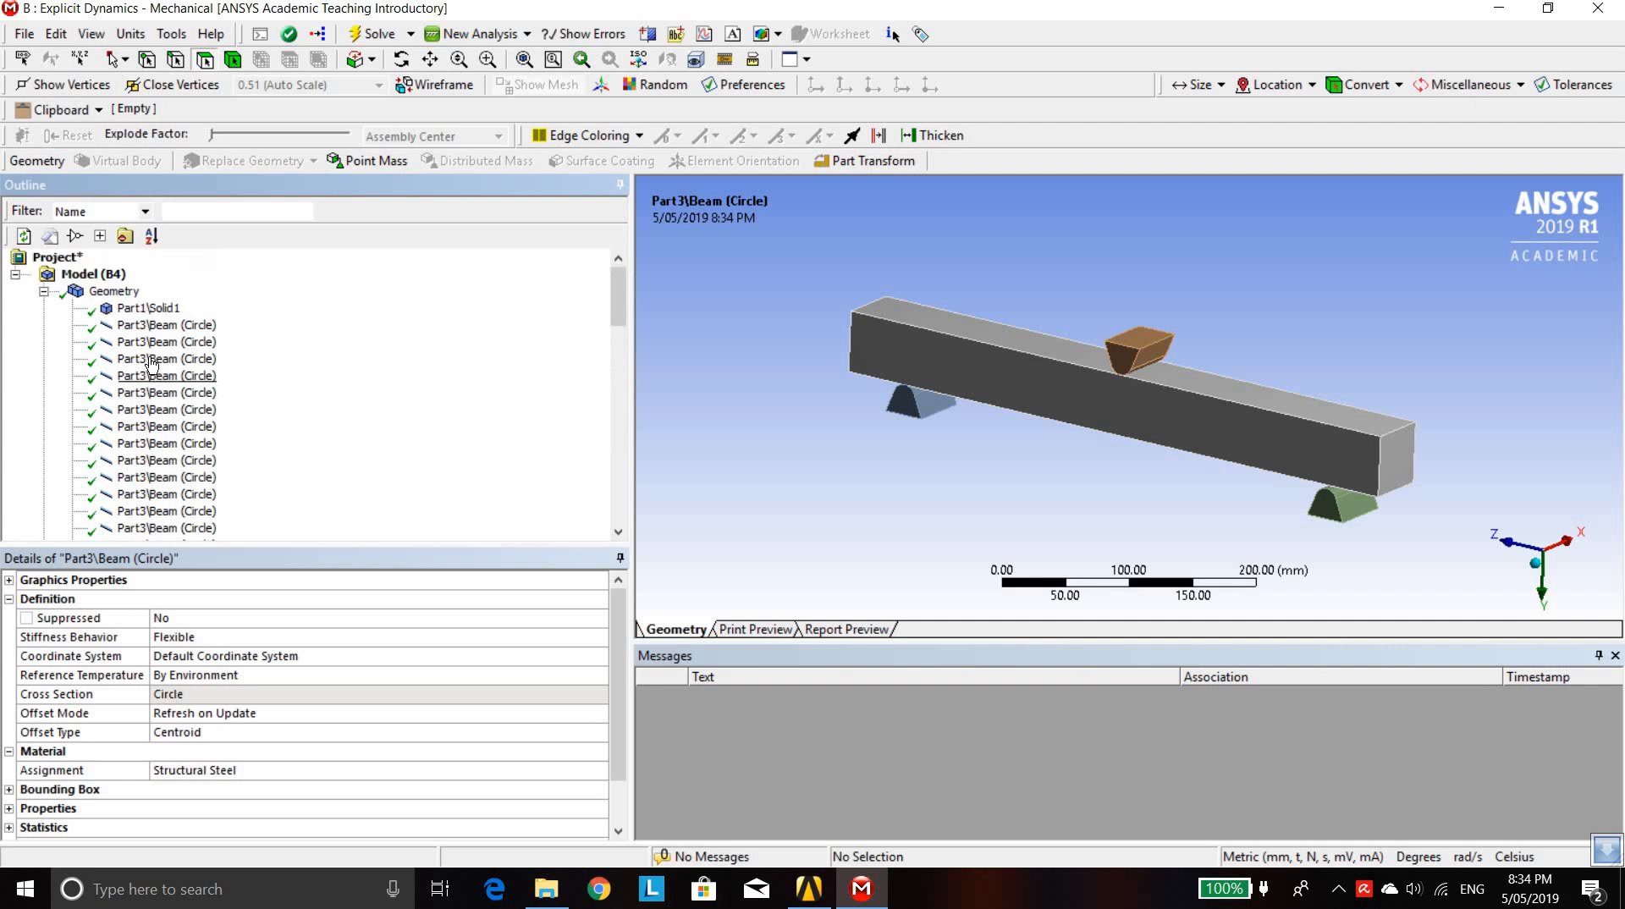
Suppress all three detected contact regions in the Contacts group under Connections
{"action": "left_click", "coordinate": [148, 308]}
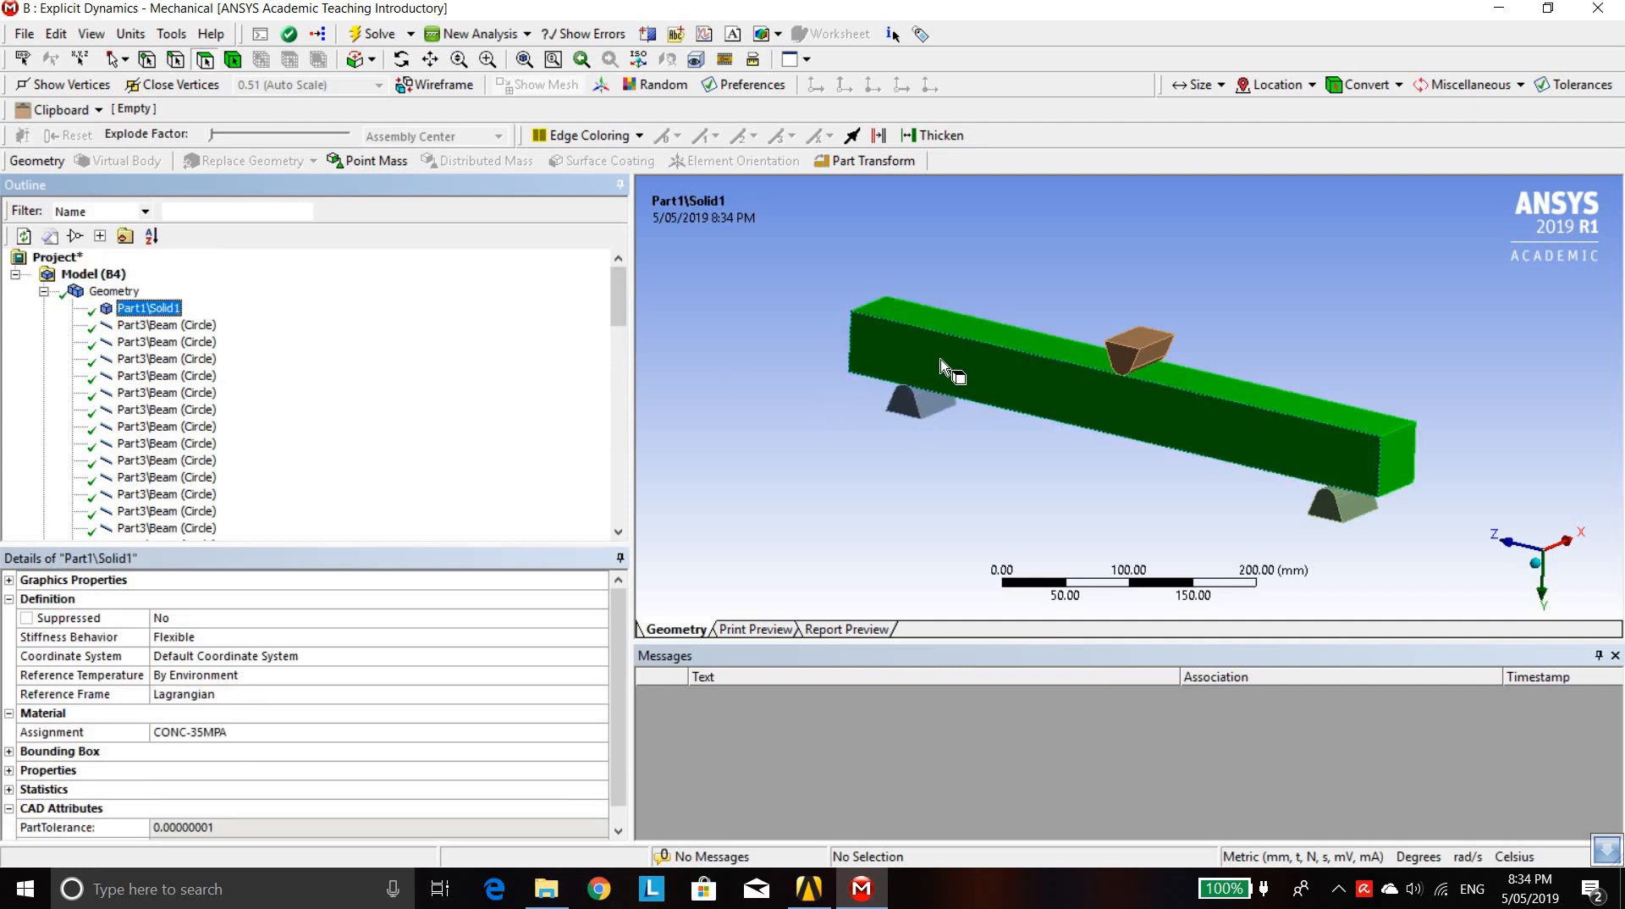
{"action": "left_click", "coordinate": [44, 292]}
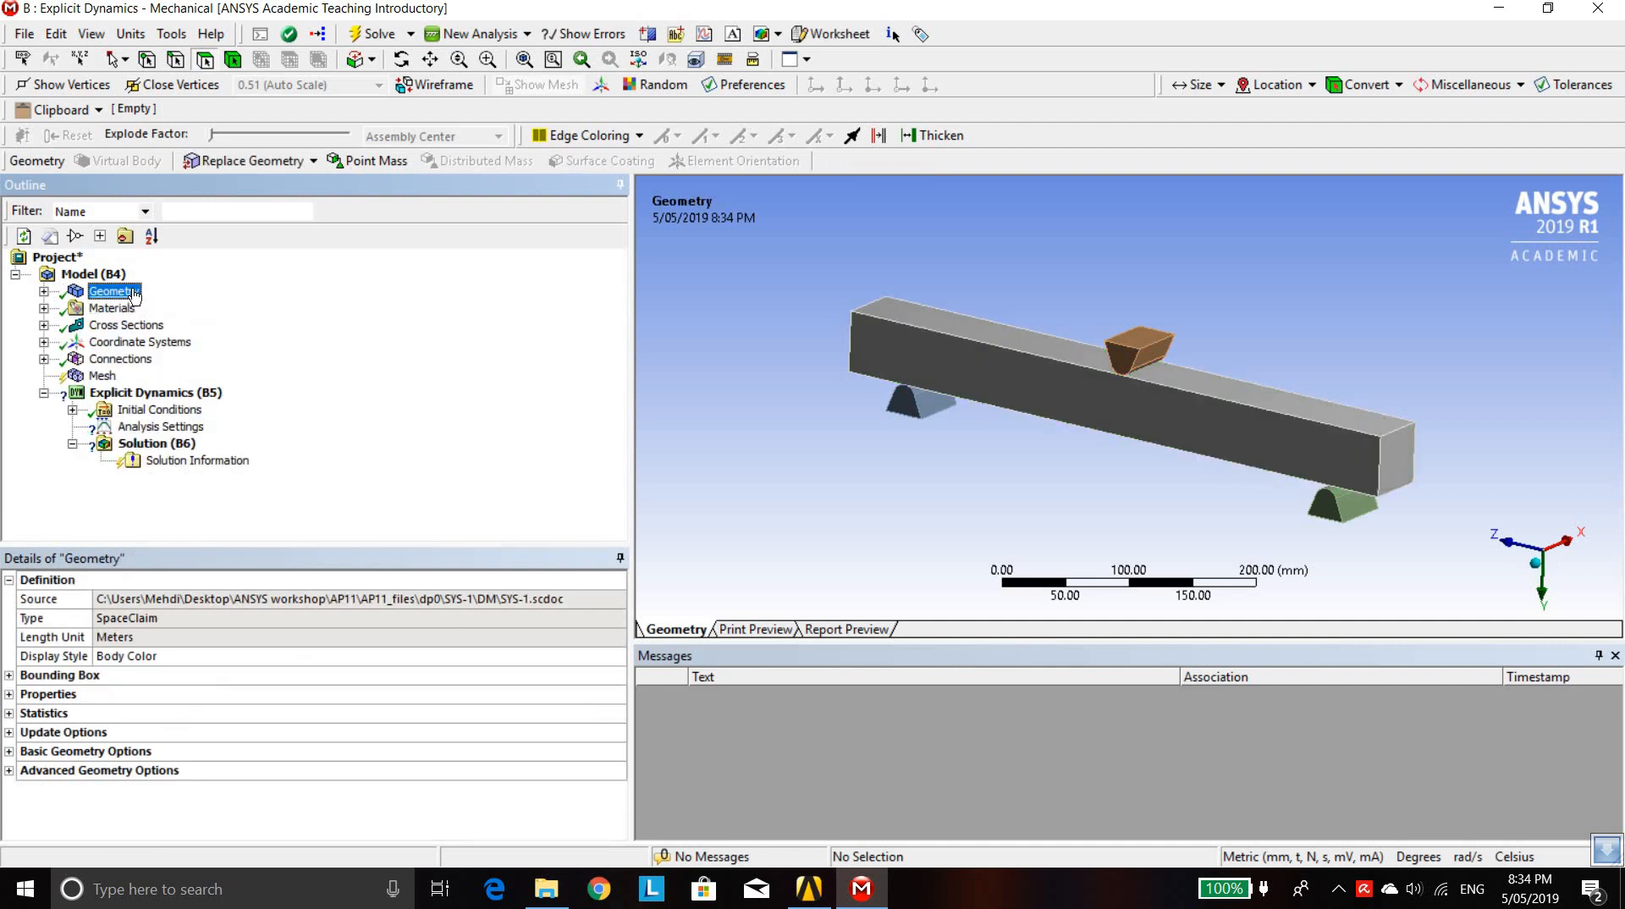
{"action": "left_click", "coordinate": [44, 360]}
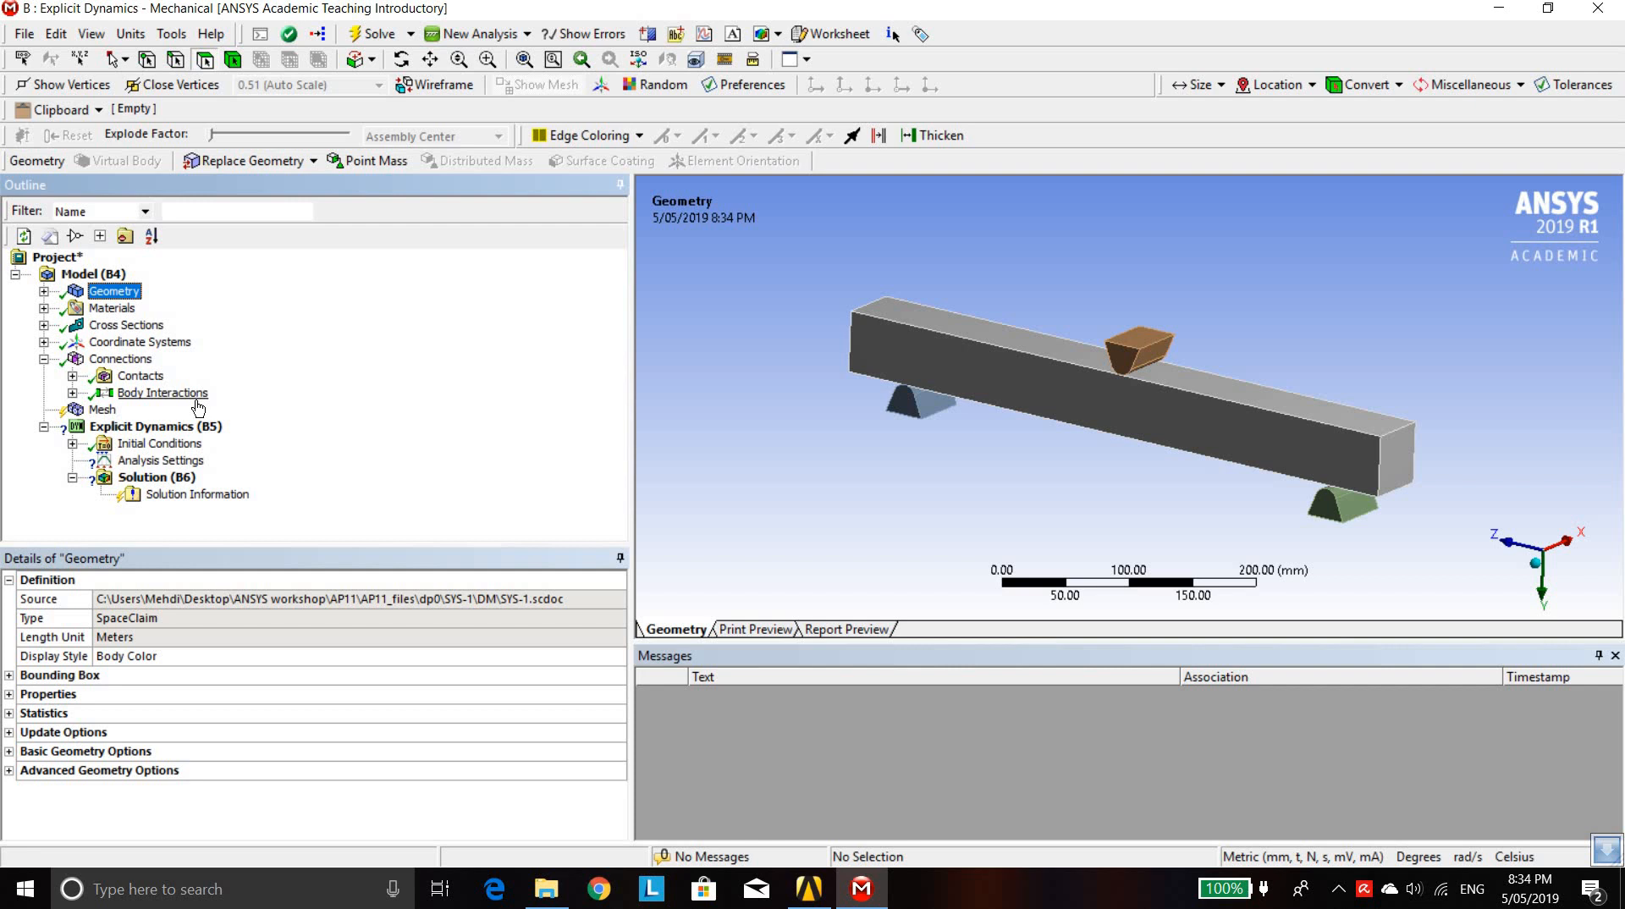
{"action": "left_click", "coordinate": [72, 376]}
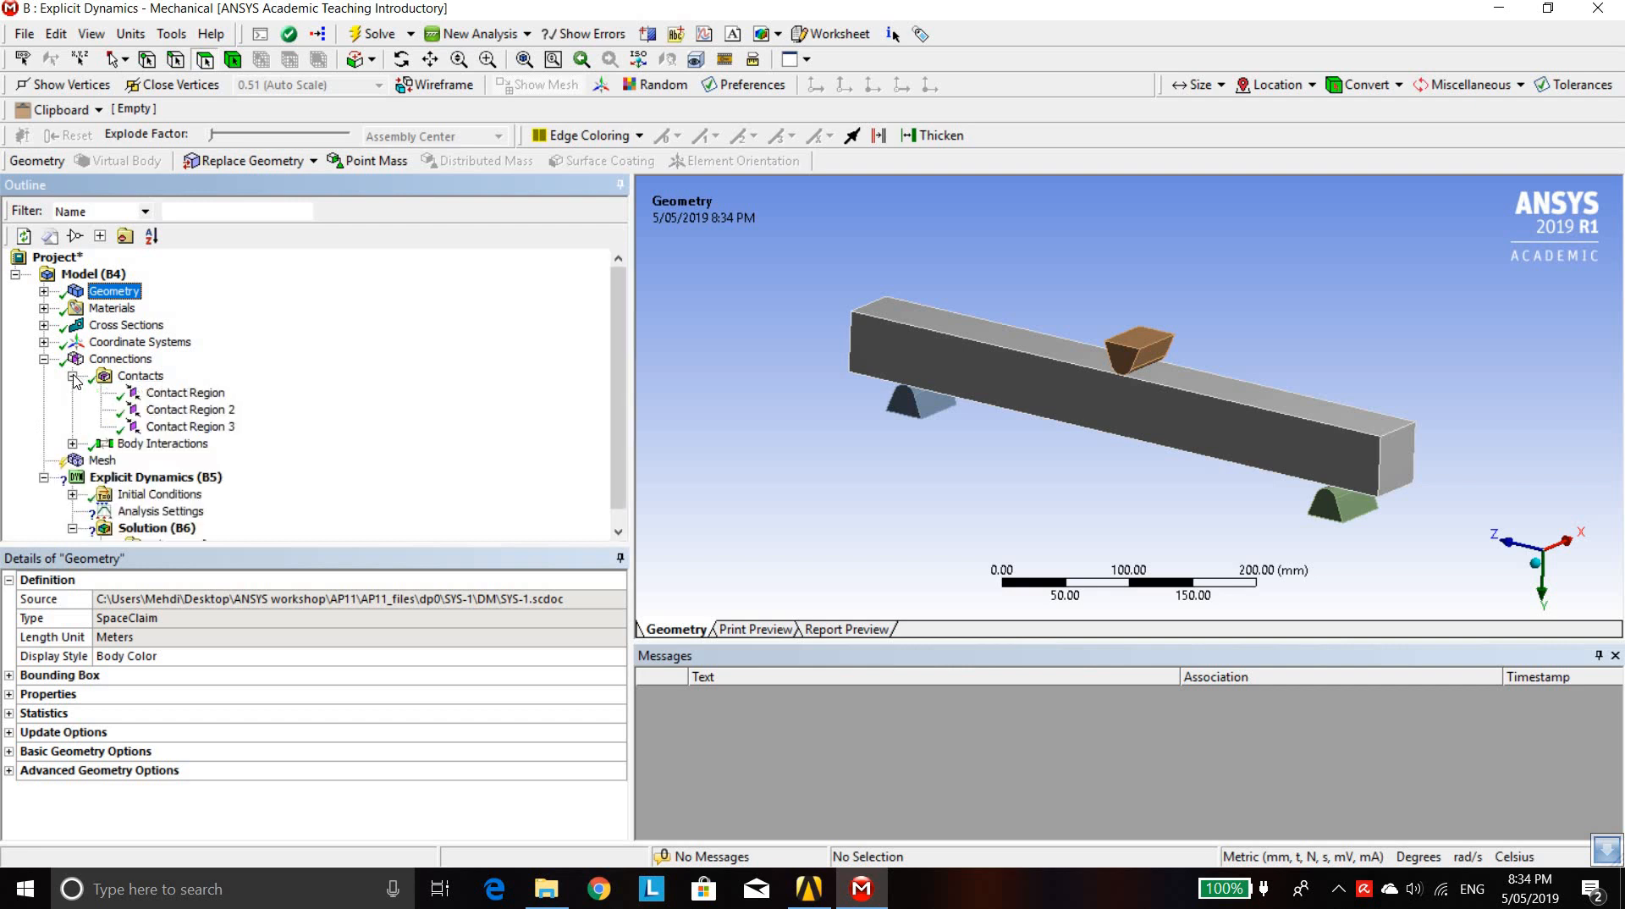
{"action": "right_click", "coordinate": [165, 398]}
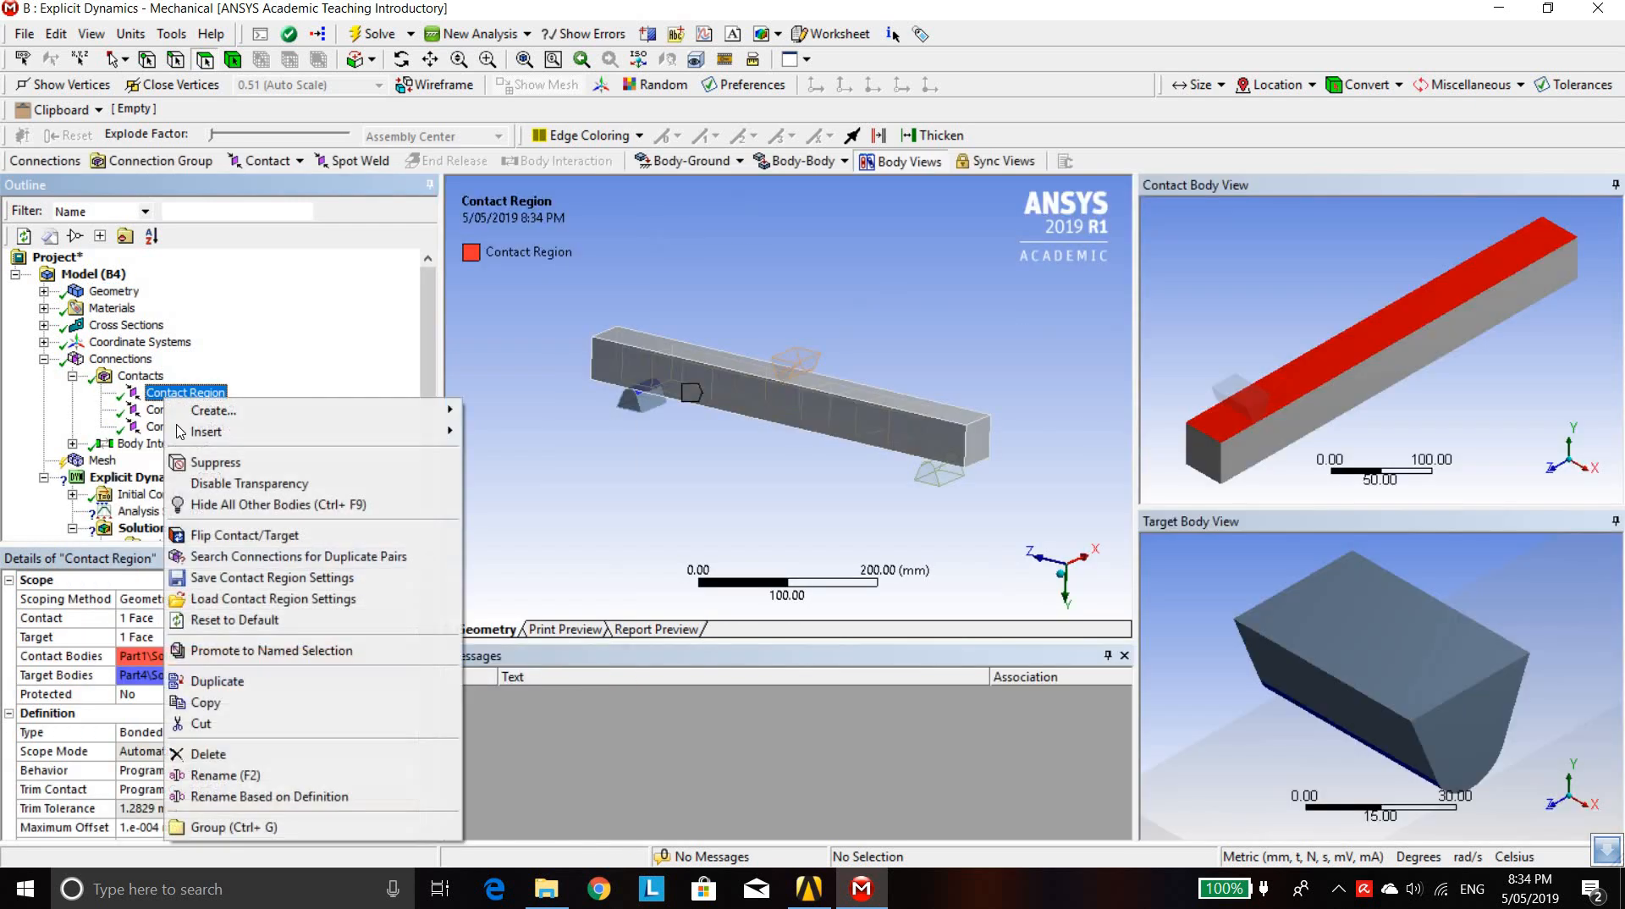
{"action": "left_click", "coordinate": [203, 462]}
{"action": "right_click", "coordinate": [174, 409]}
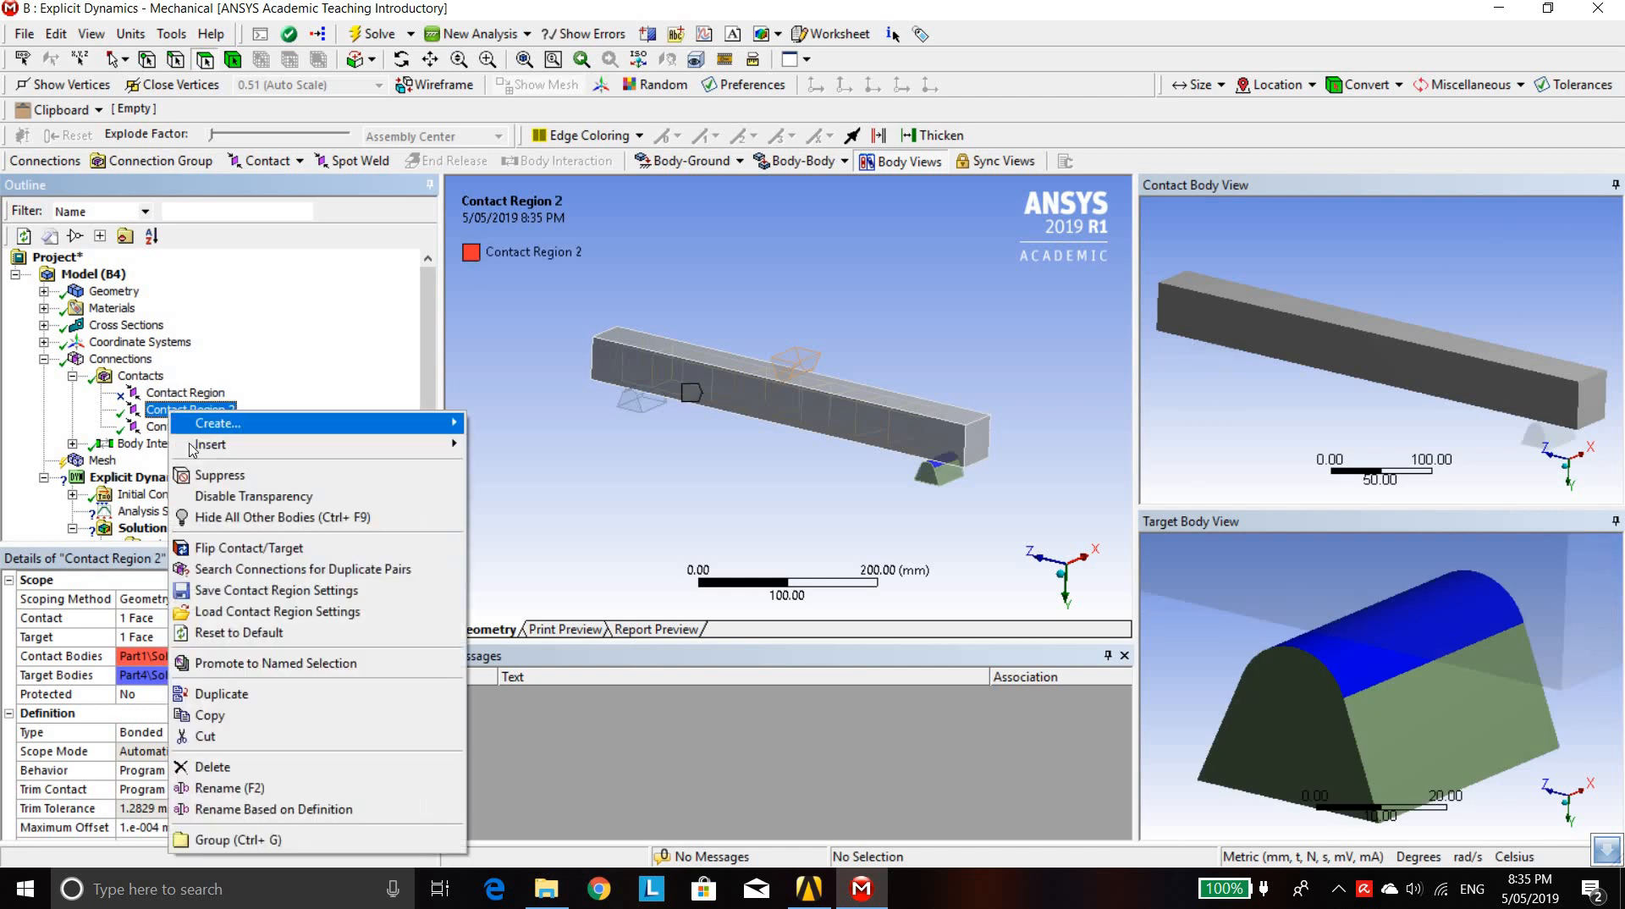
{"action": "left_click", "coordinate": [207, 475]}
{"action": "right_click", "coordinate": [179, 427]}
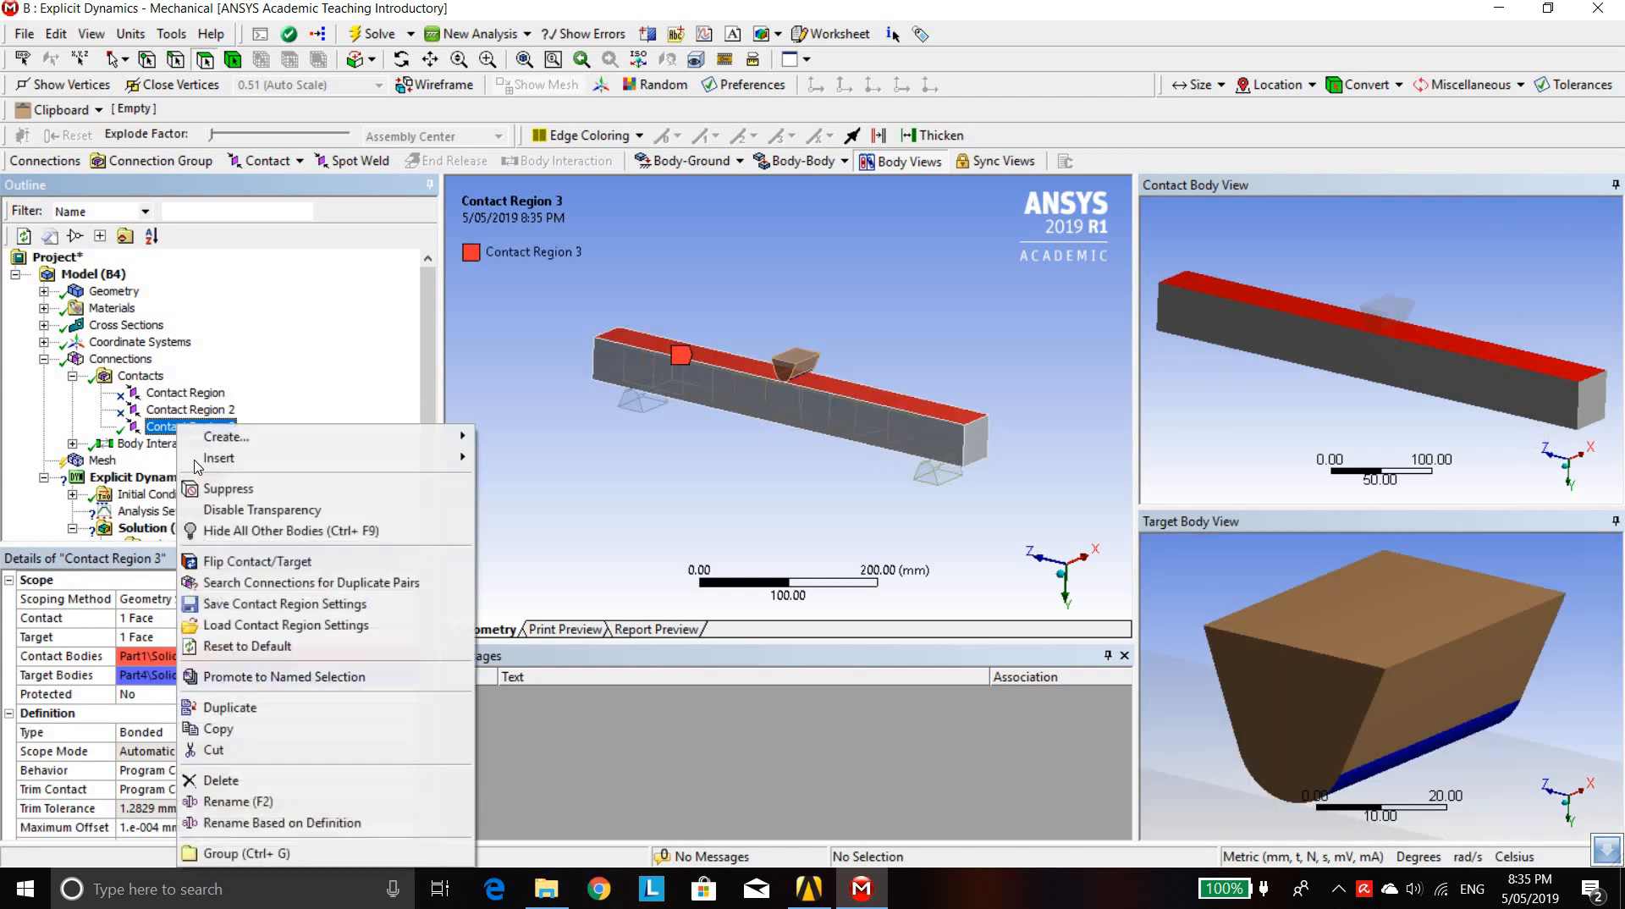
{"action": "left_click", "coordinate": [212, 488]}
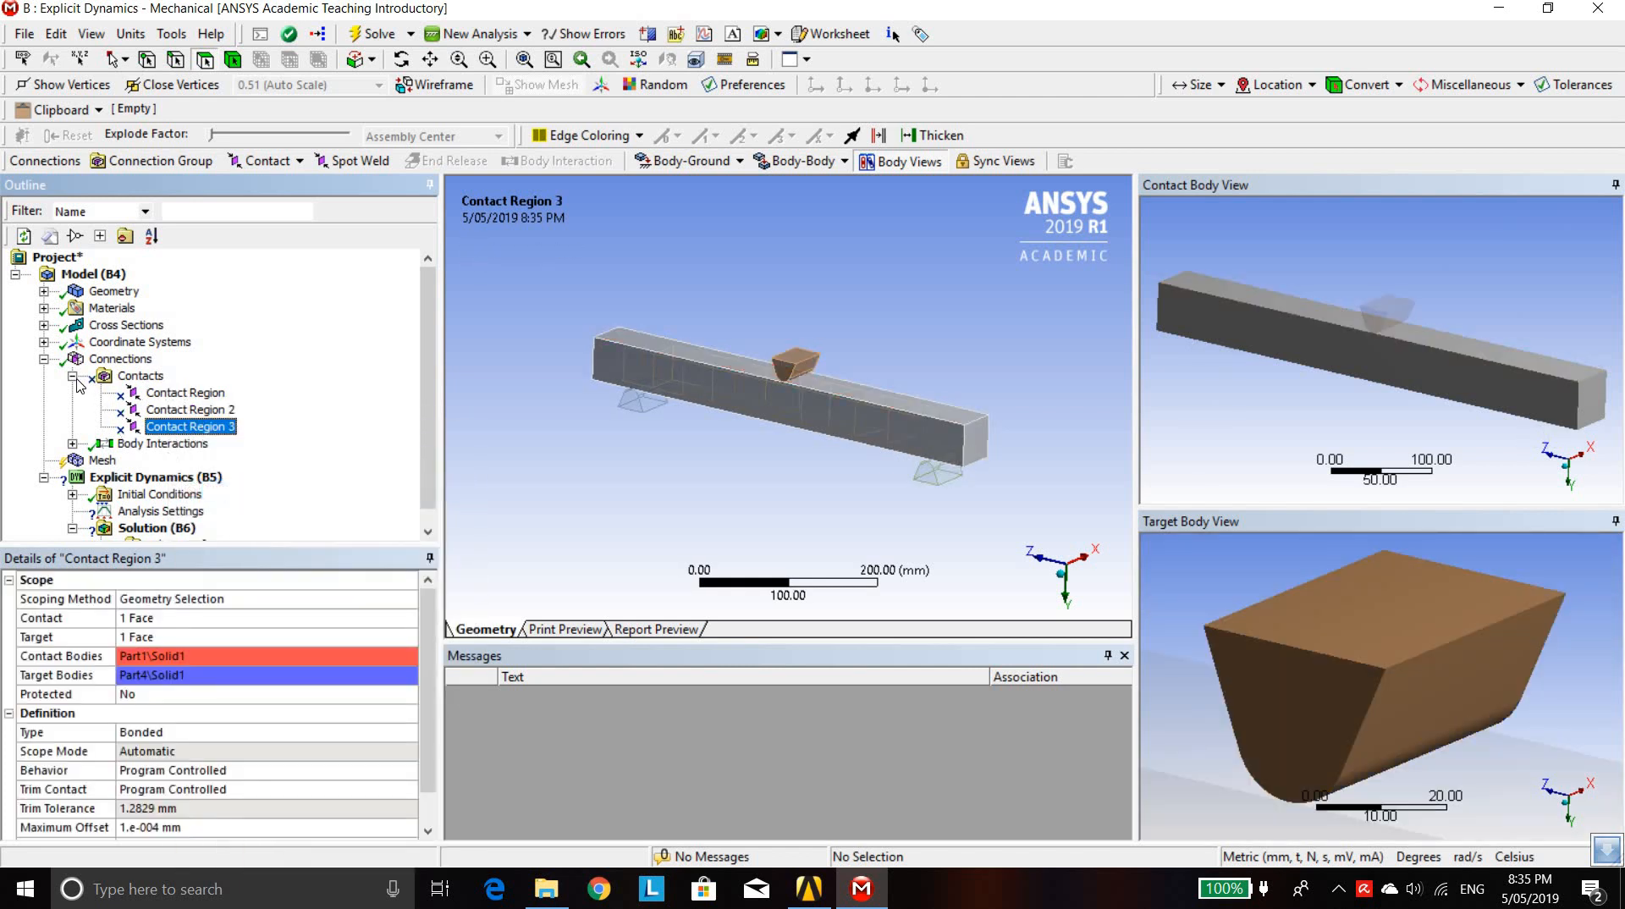
{"action": "left_click", "coordinate": [73, 375]}
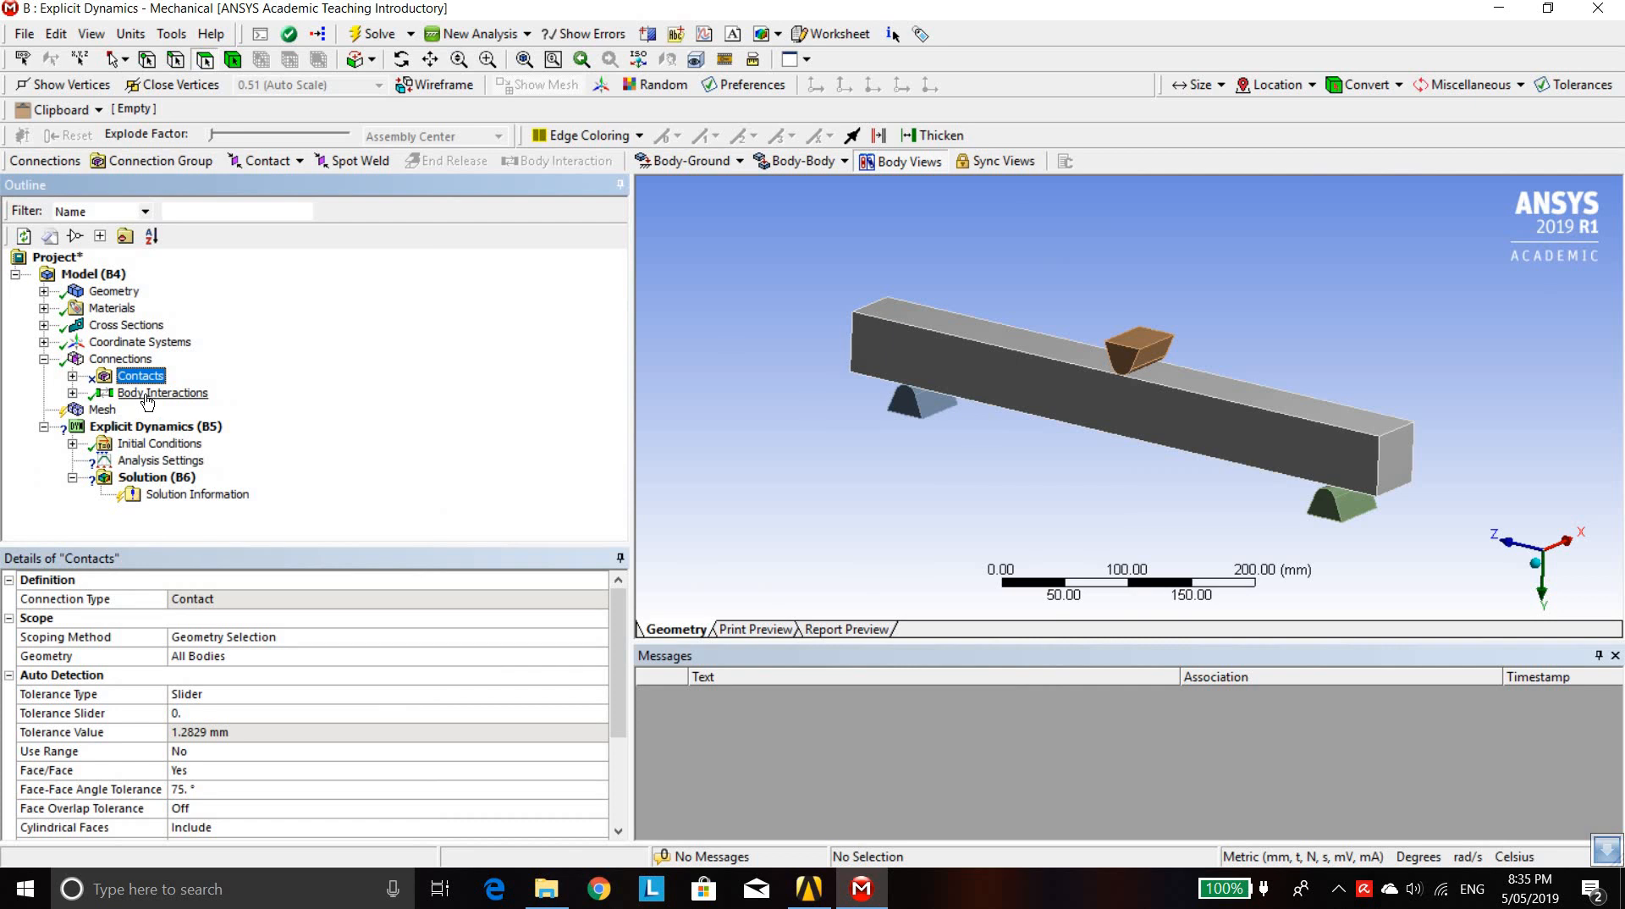
Set the type of the existing body interaction, scoped to all bodies, to Frictionless
{"action": "left_click", "coordinate": [147, 394]}
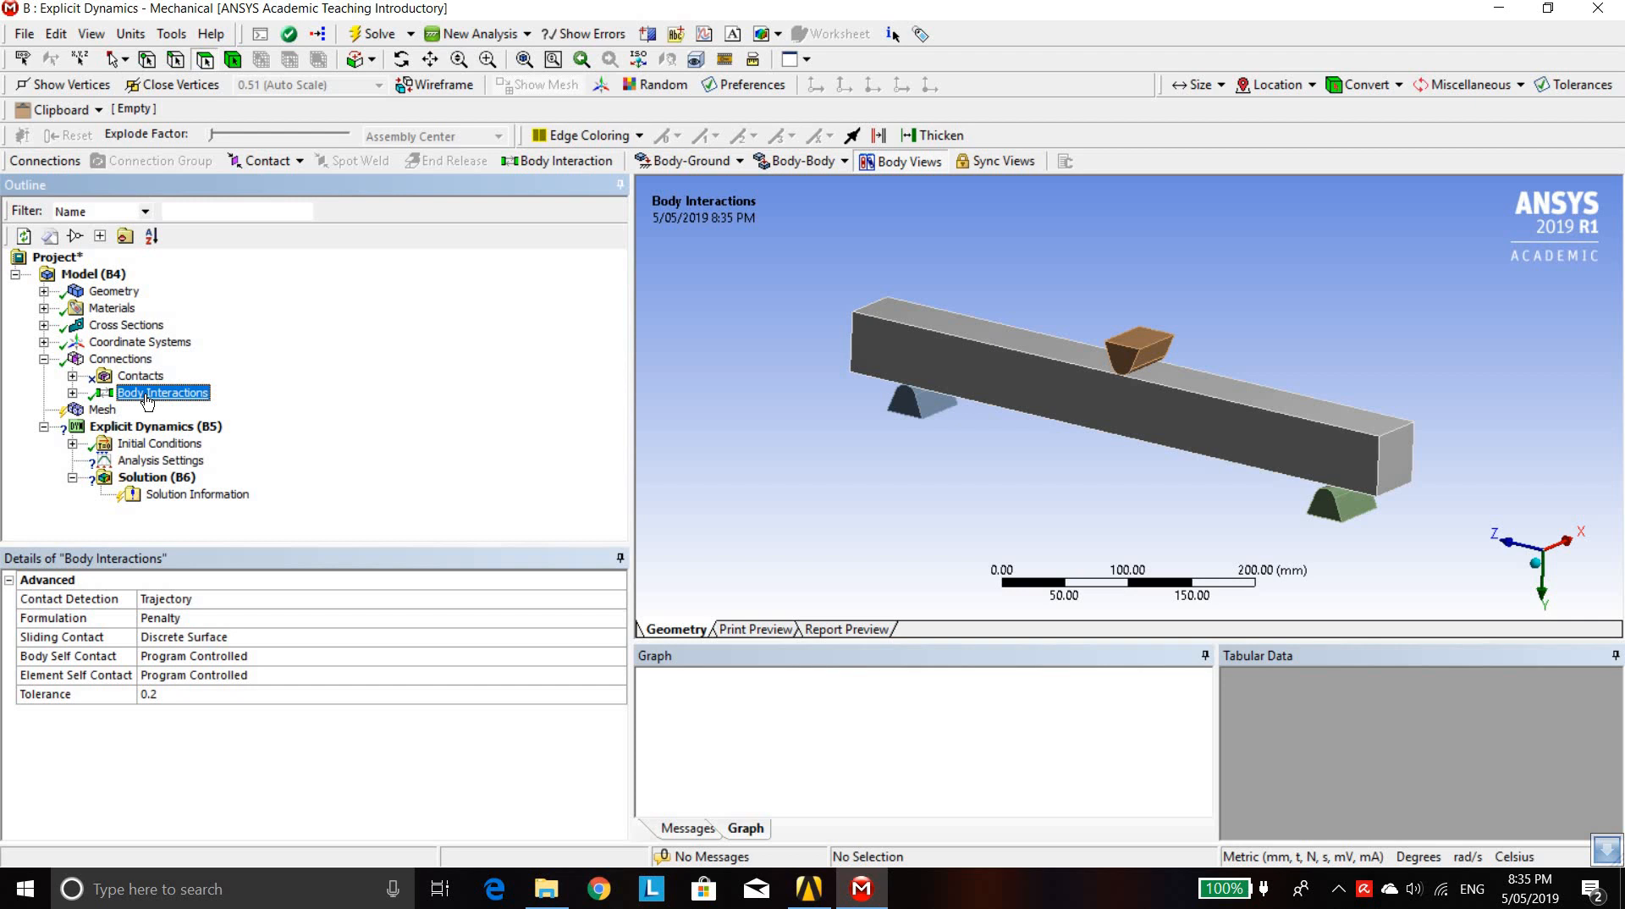
{"action": "left_click", "coordinate": [73, 393]}
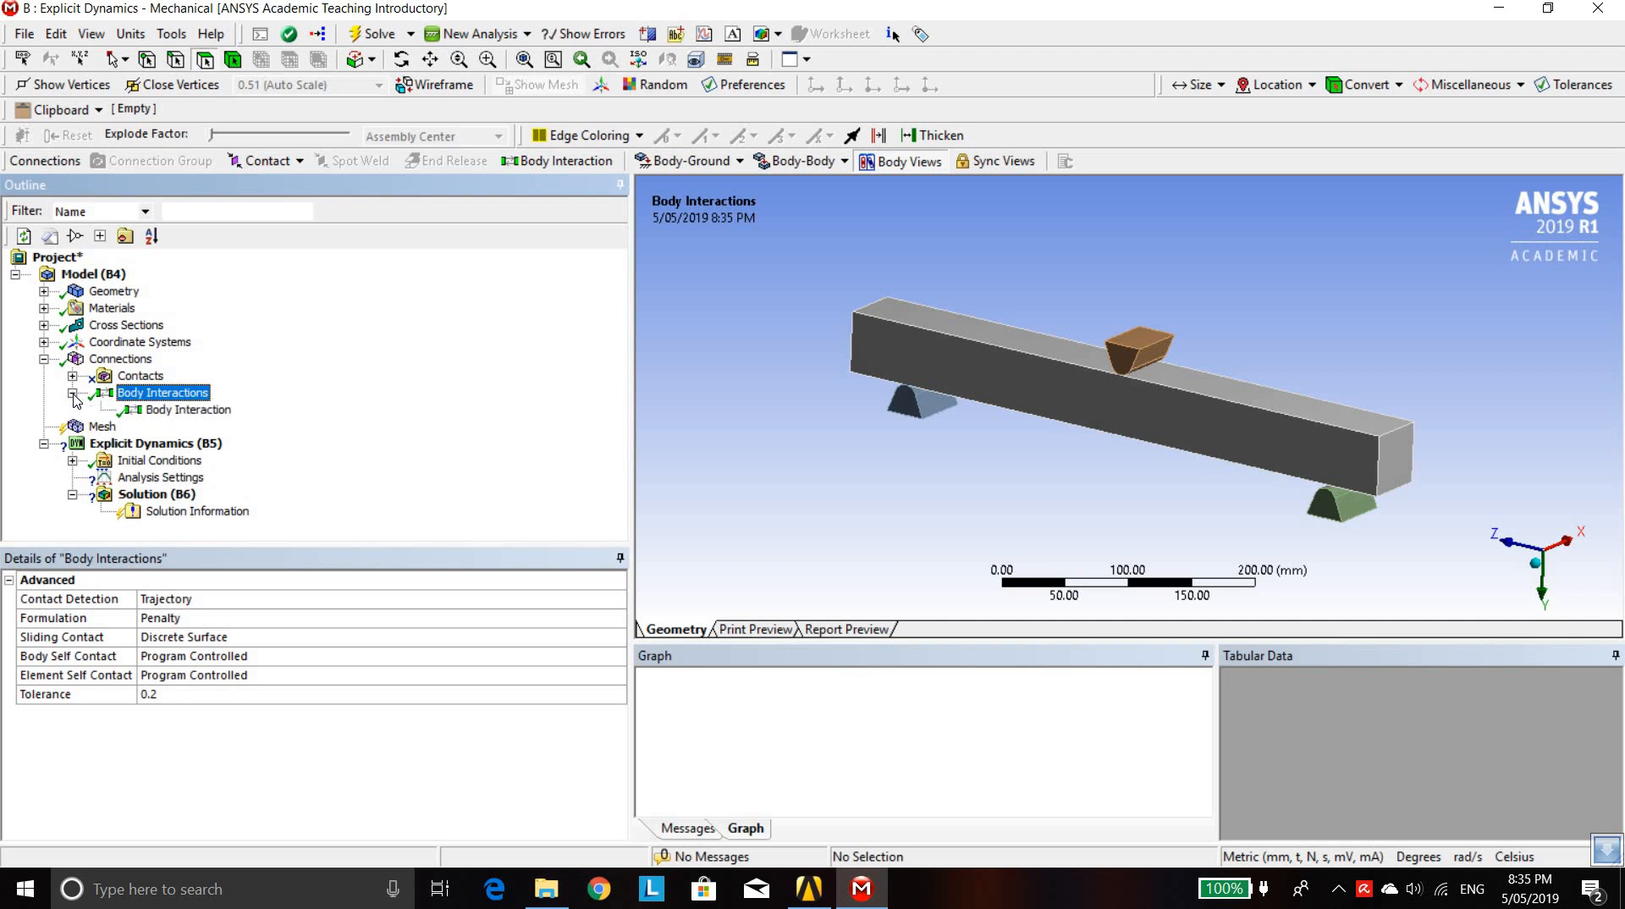
{"action": "left_click", "coordinate": [163, 411]}
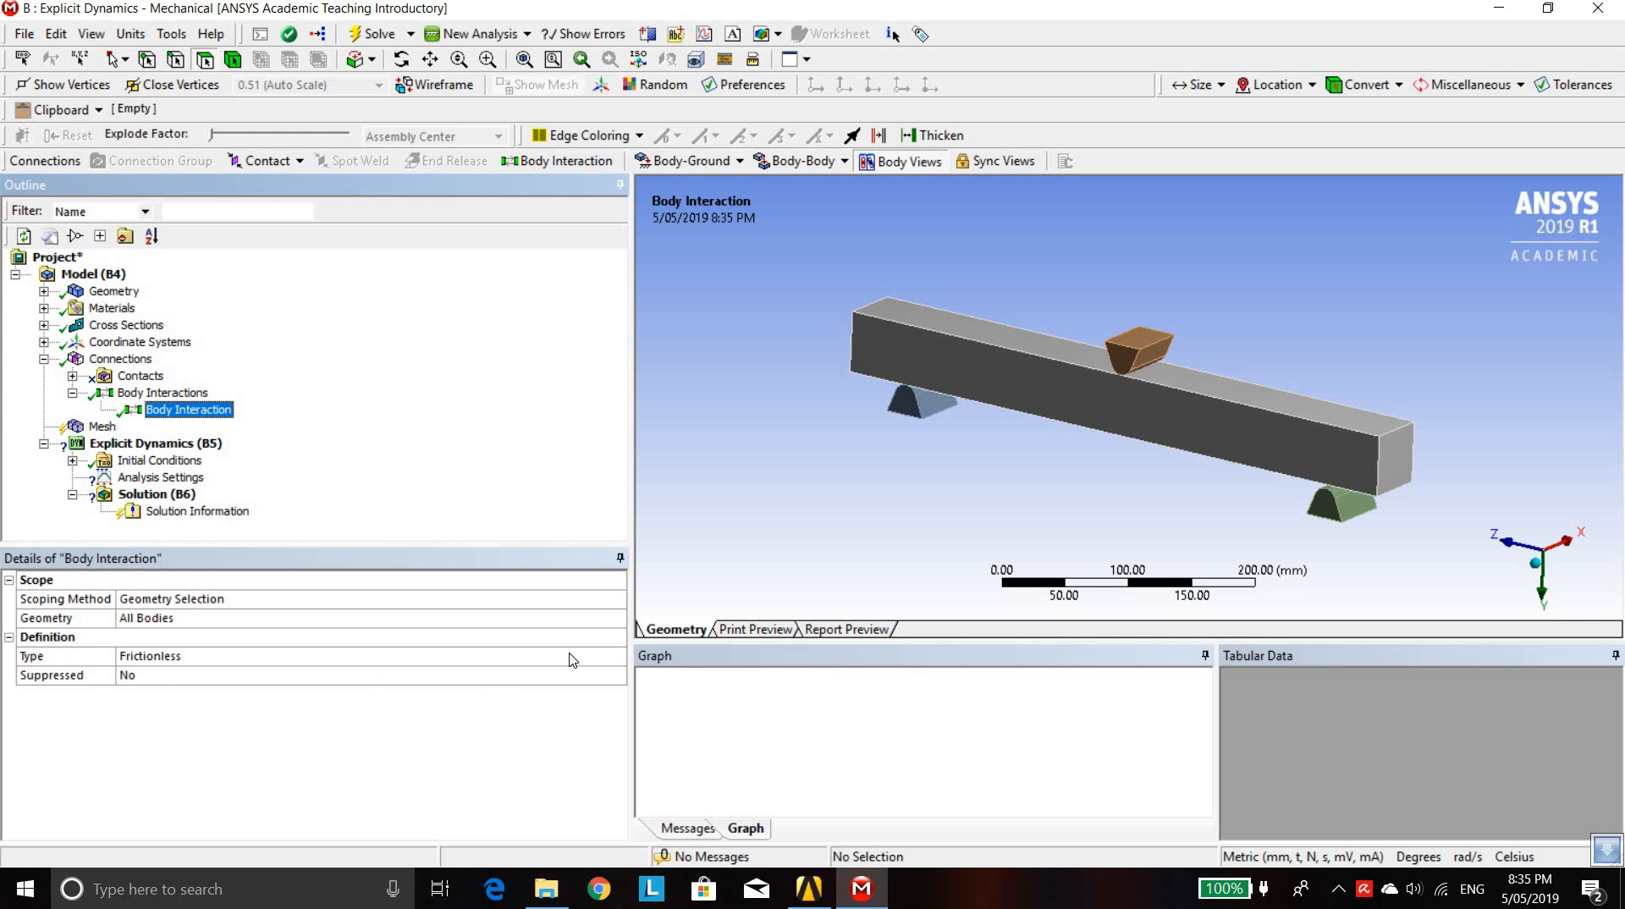
{"action": "left_click", "coordinate": [612, 656]}
{"action": "left_click", "coordinate": [616, 657]}
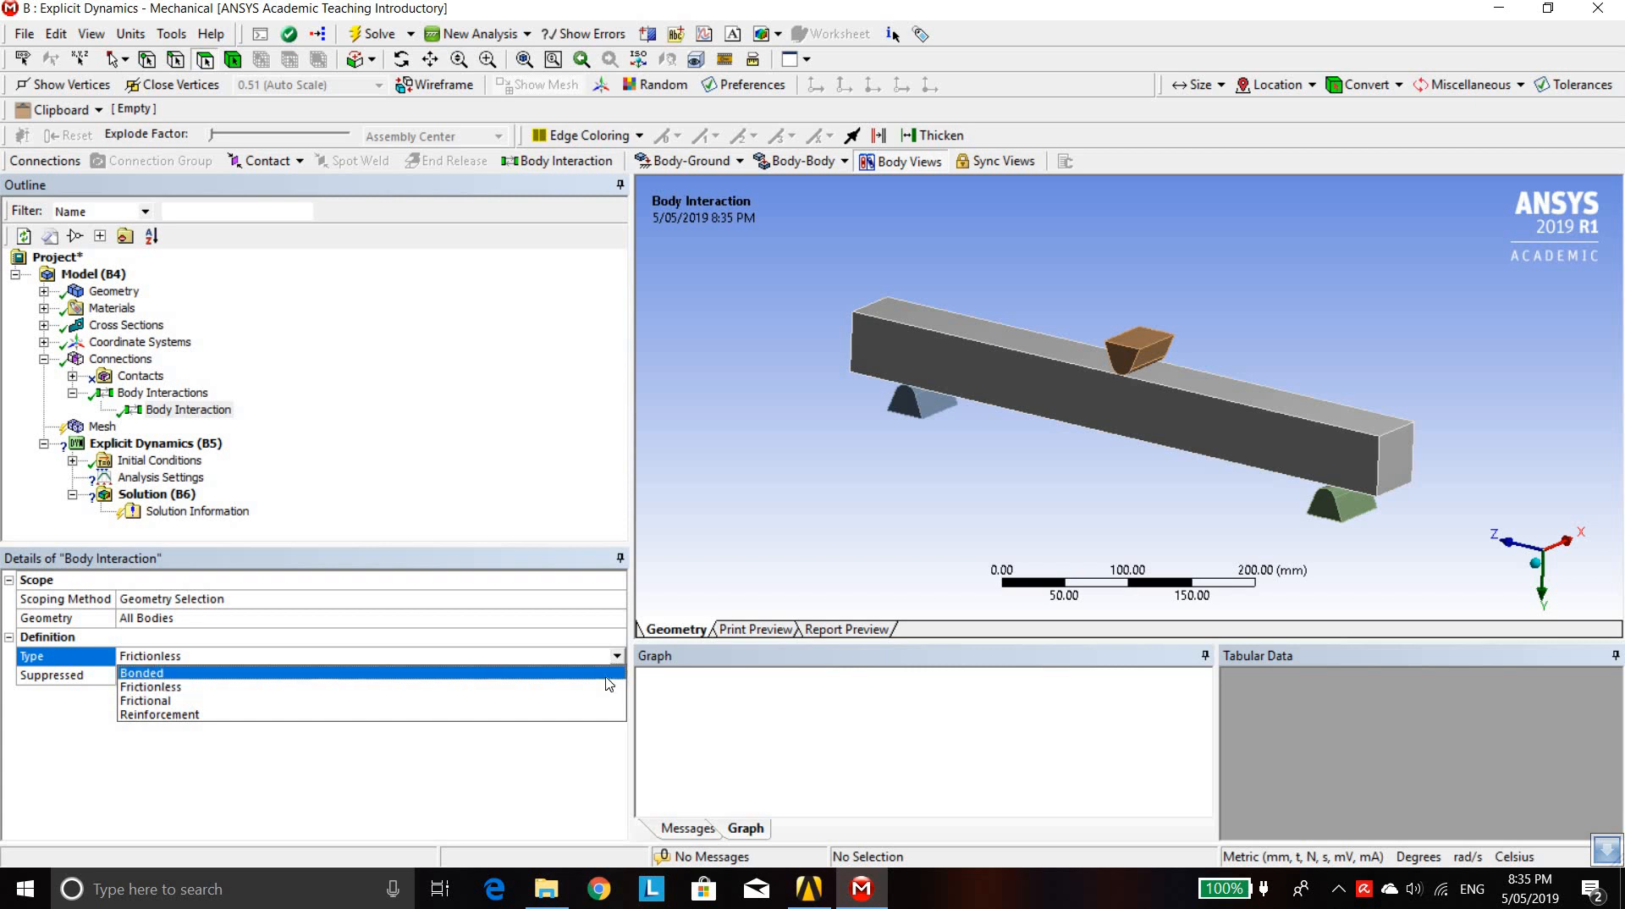
{"action": "left_click", "coordinate": [607, 687]}
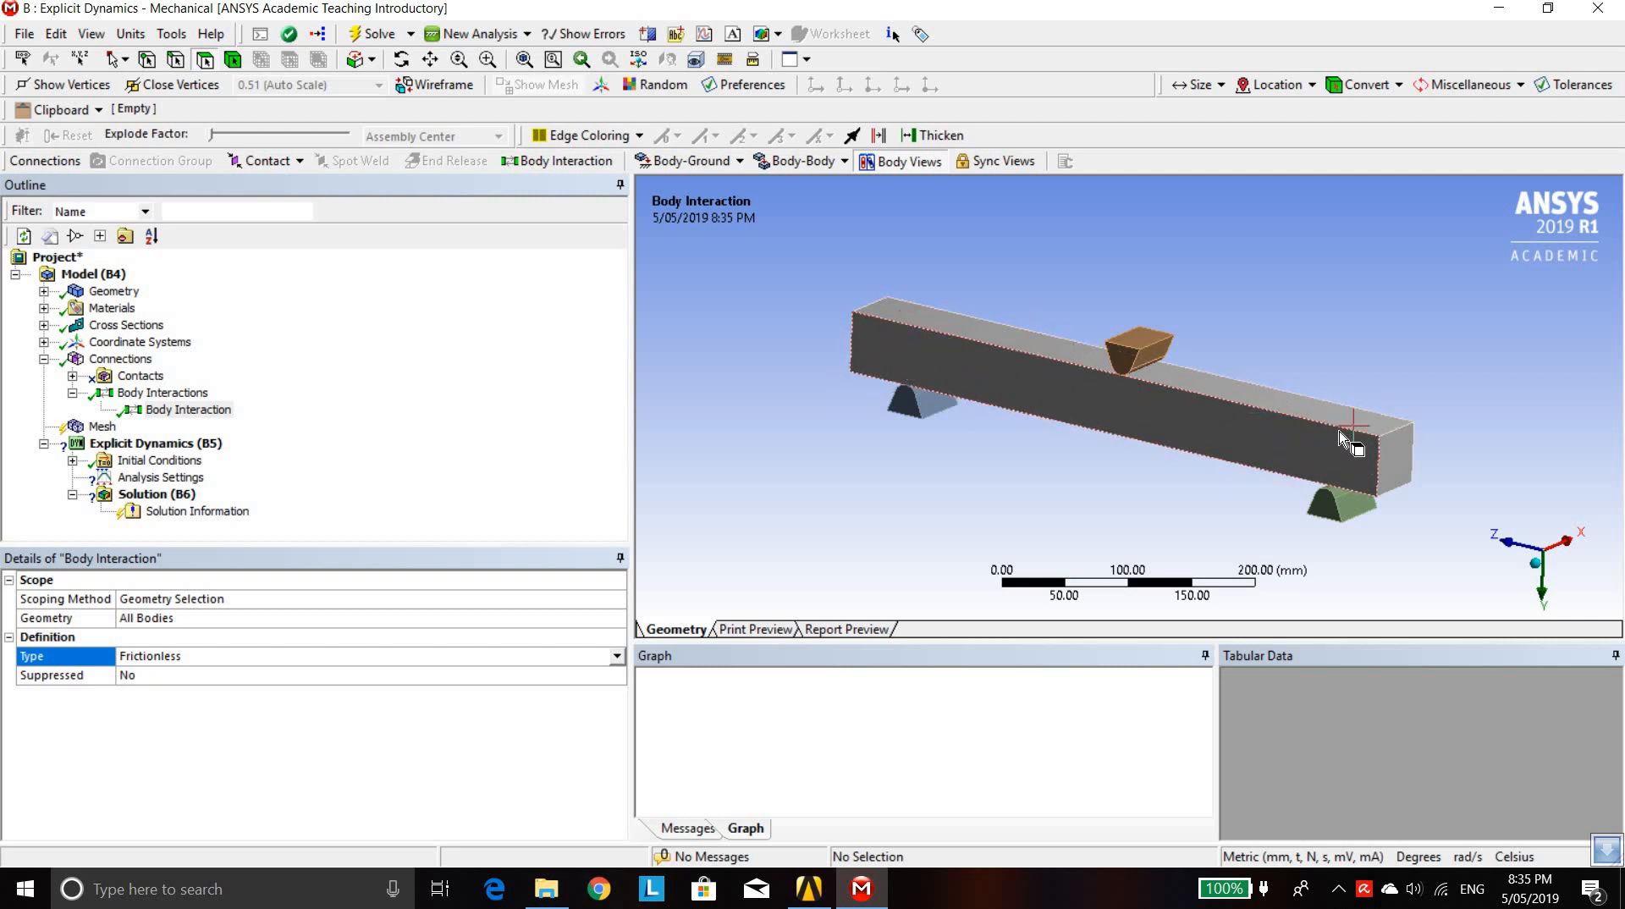
Insert a second body interaction for all bodies with its type set to Reinforcement, and recheck the first body interaction
{"action": "right_click", "coordinate": [156, 394]}
{"action": "mouse_move", "coordinate": [203, 402]}
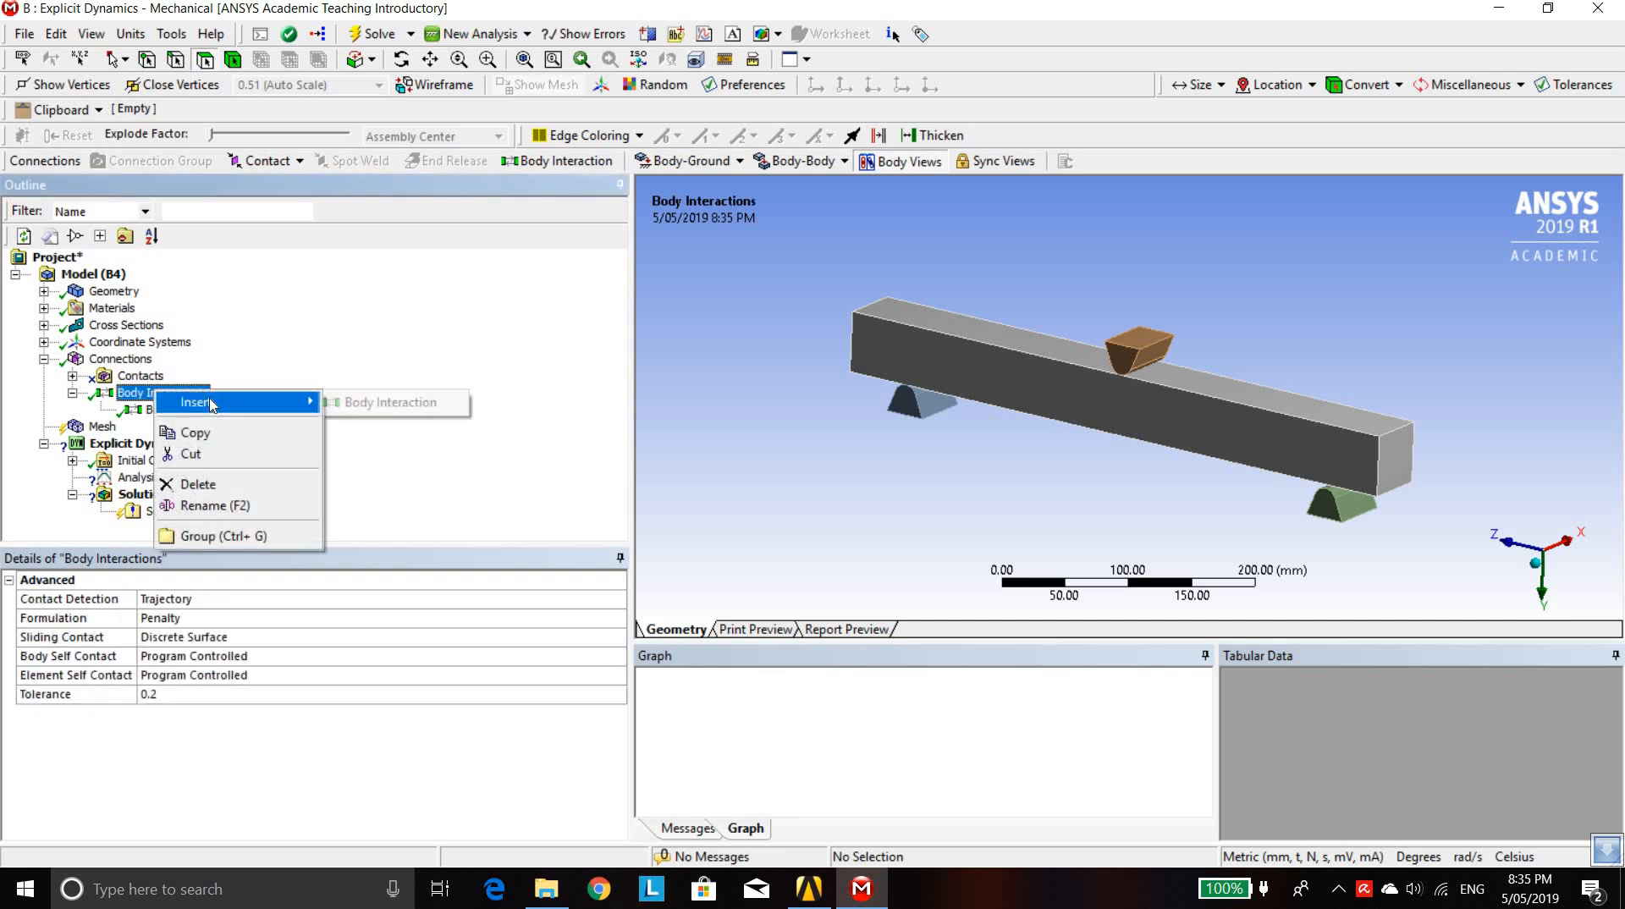
{"action": "left_click", "coordinate": [373, 403]}
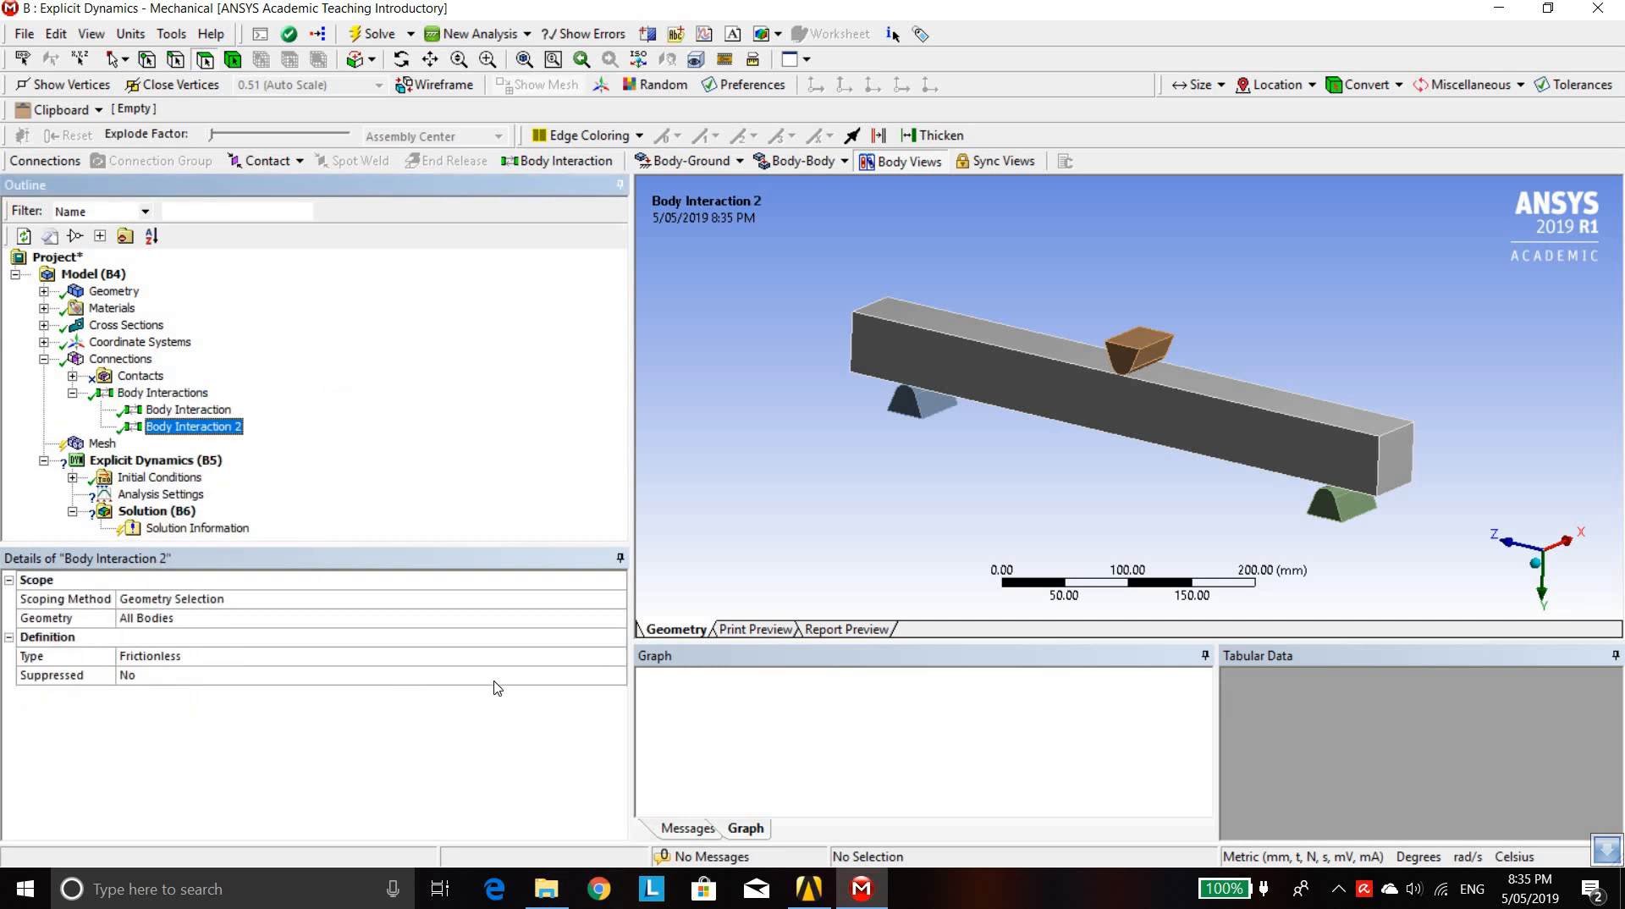
{"action": "left_click", "coordinate": [618, 660]}
{"action": "left_click", "coordinate": [617, 657]}
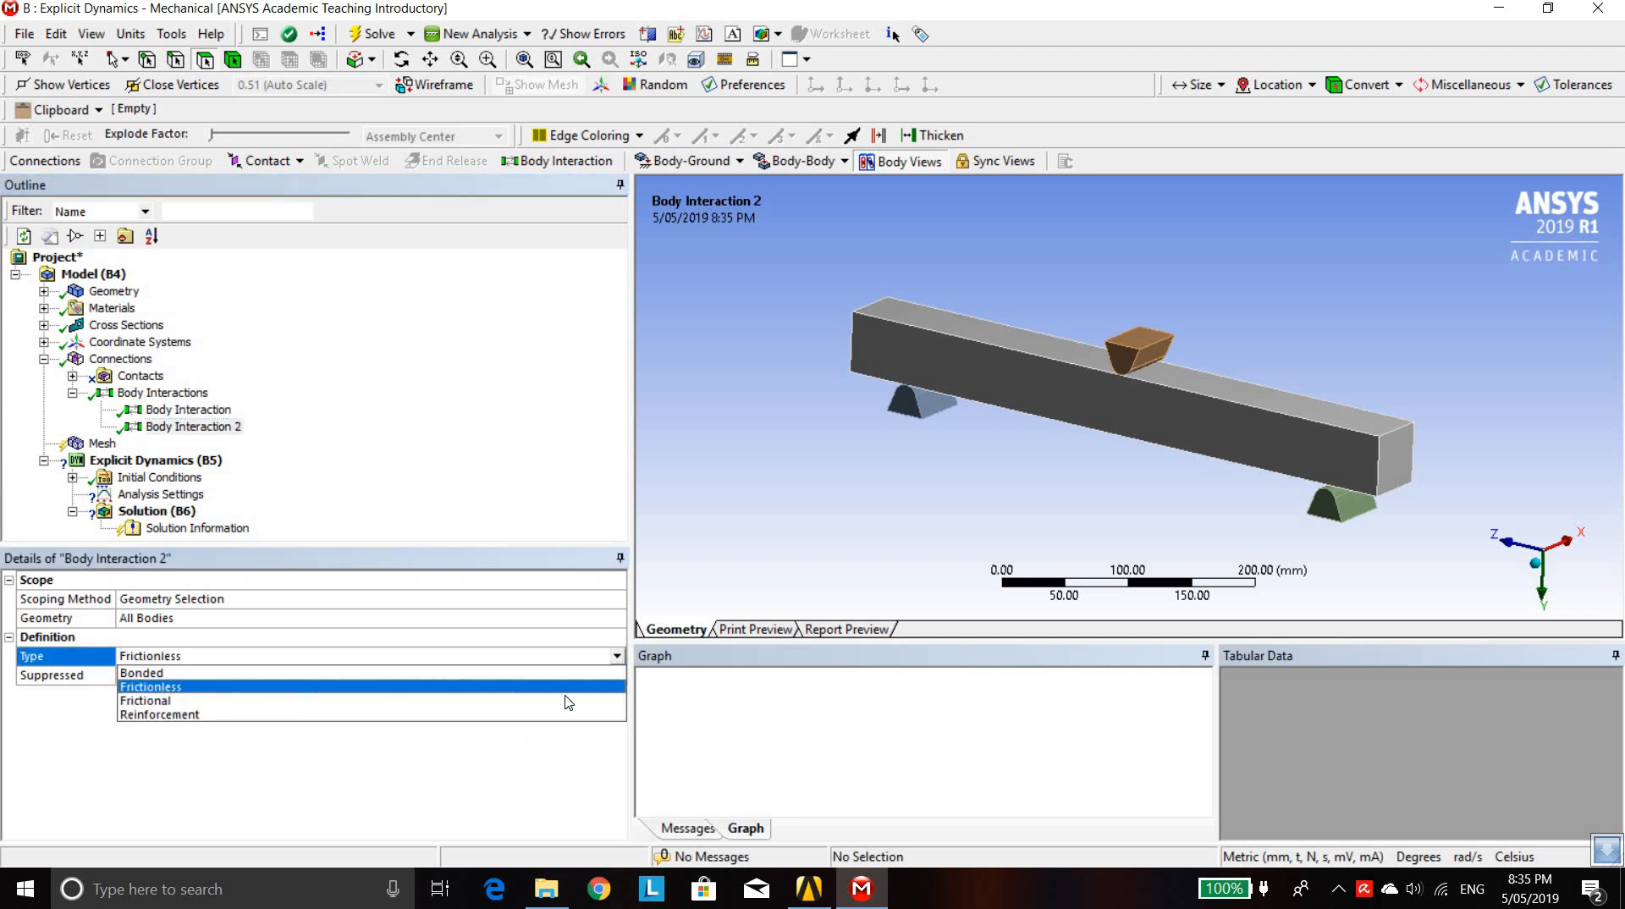
{"action": "left_click", "coordinate": [518, 715]}
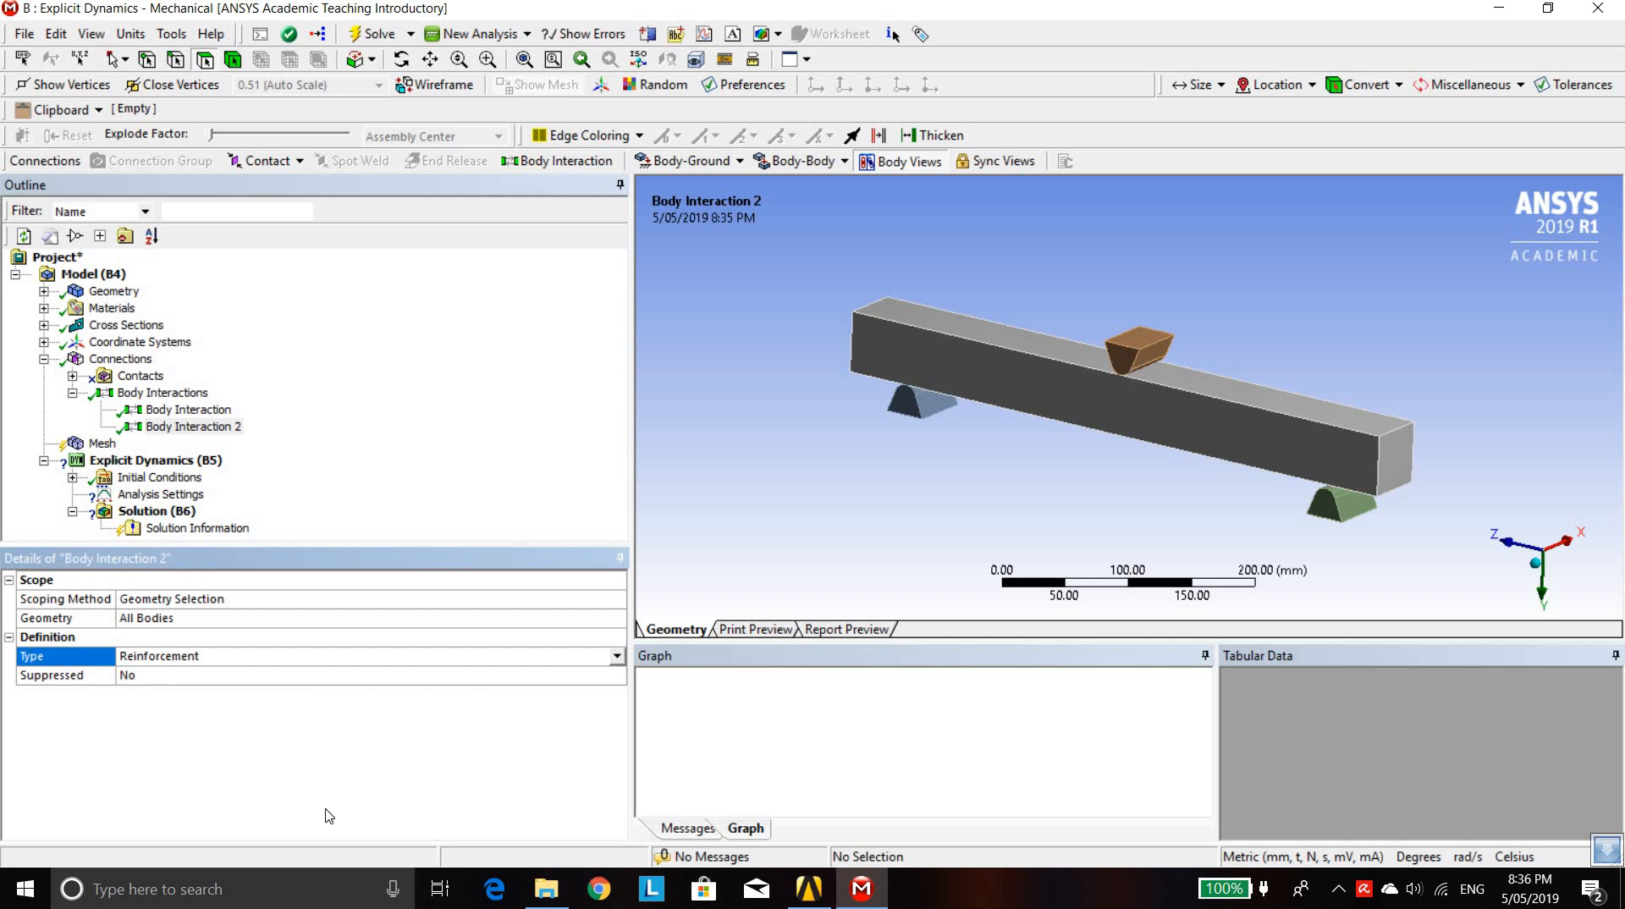
{"action": "left_click", "coordinate": [187, 413]}
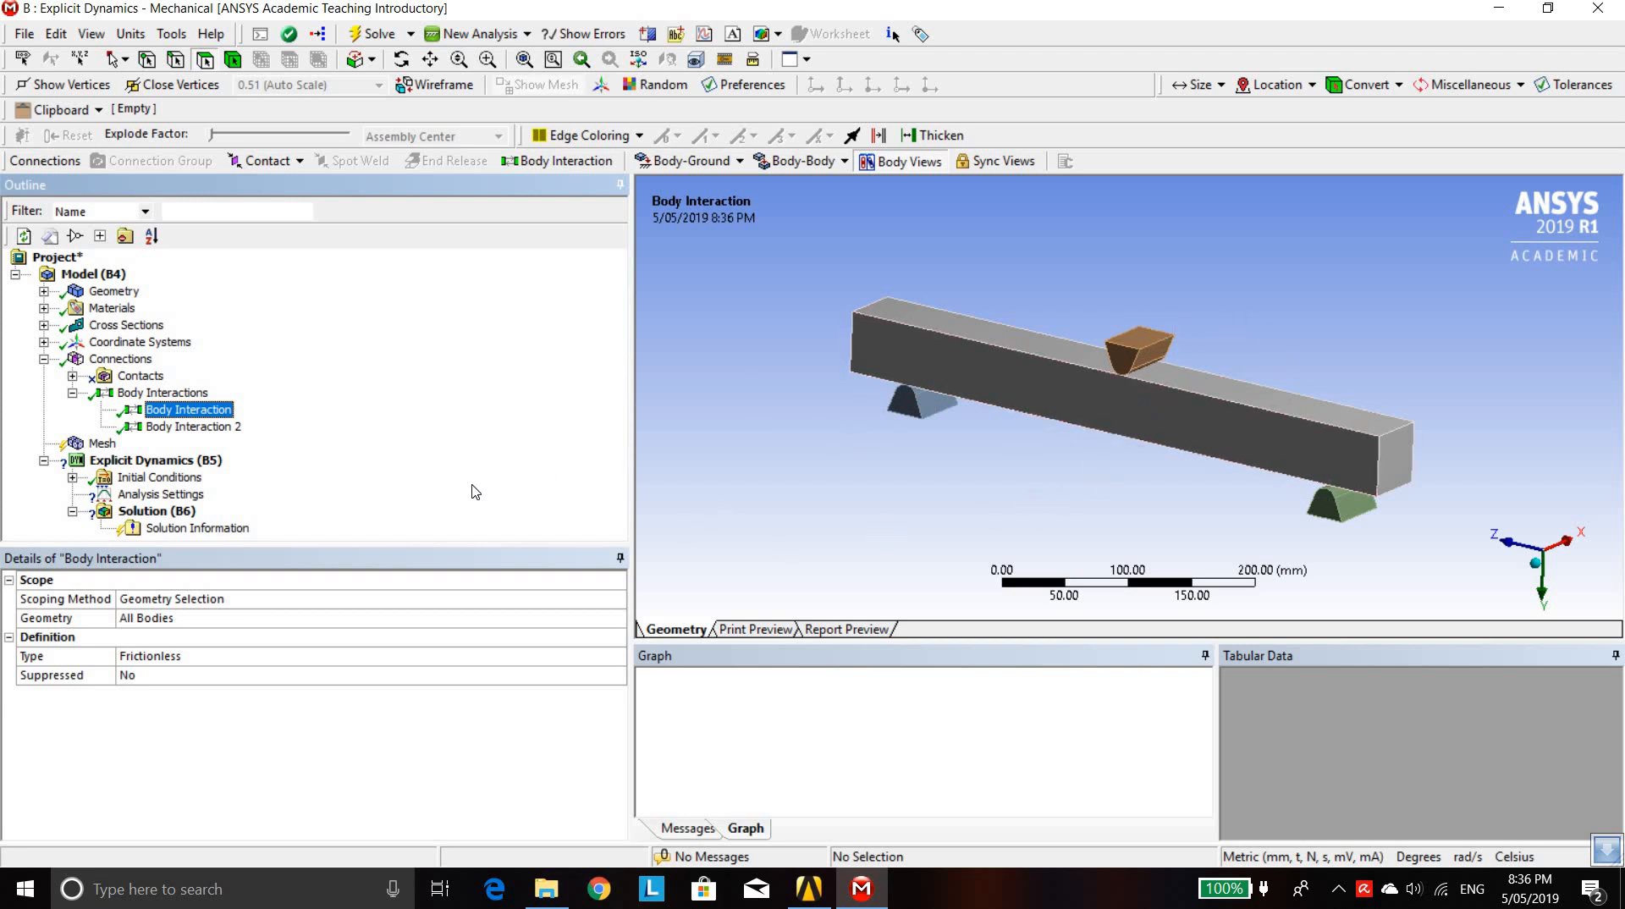
Generate the mesh with the default settings and inspect the elements of the beam and loading block
{"action": "left_click", "coordinate": [105, 447]}
{"action": "right_click", "coordinate": [105, 447]}
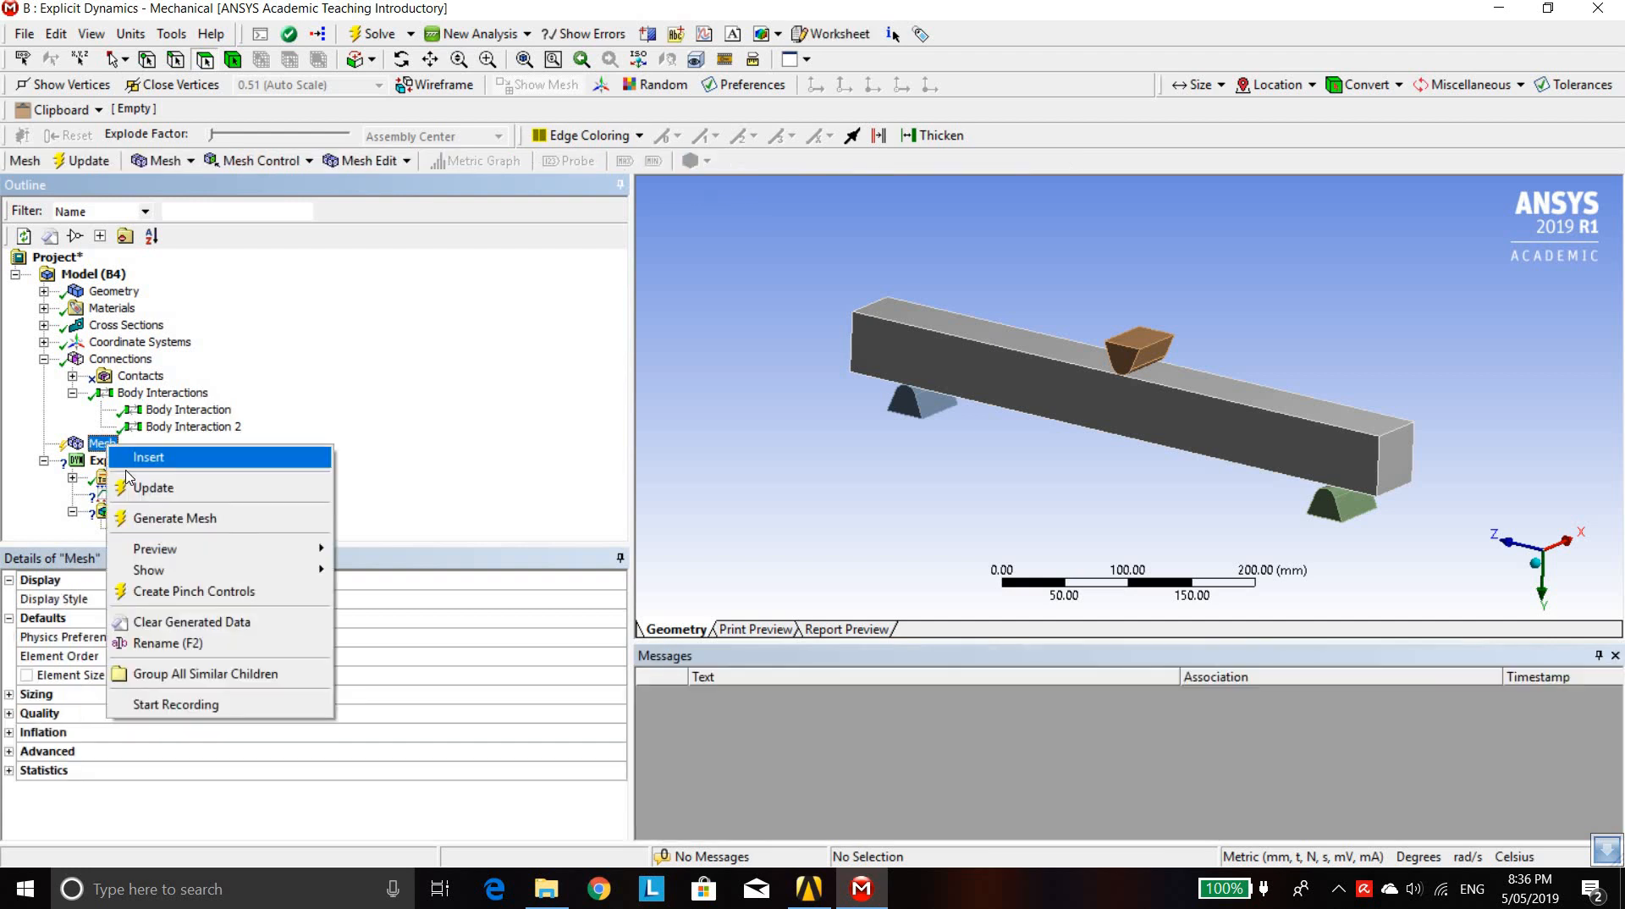
{"action": "left_click", "coordinate": [152, 518]}
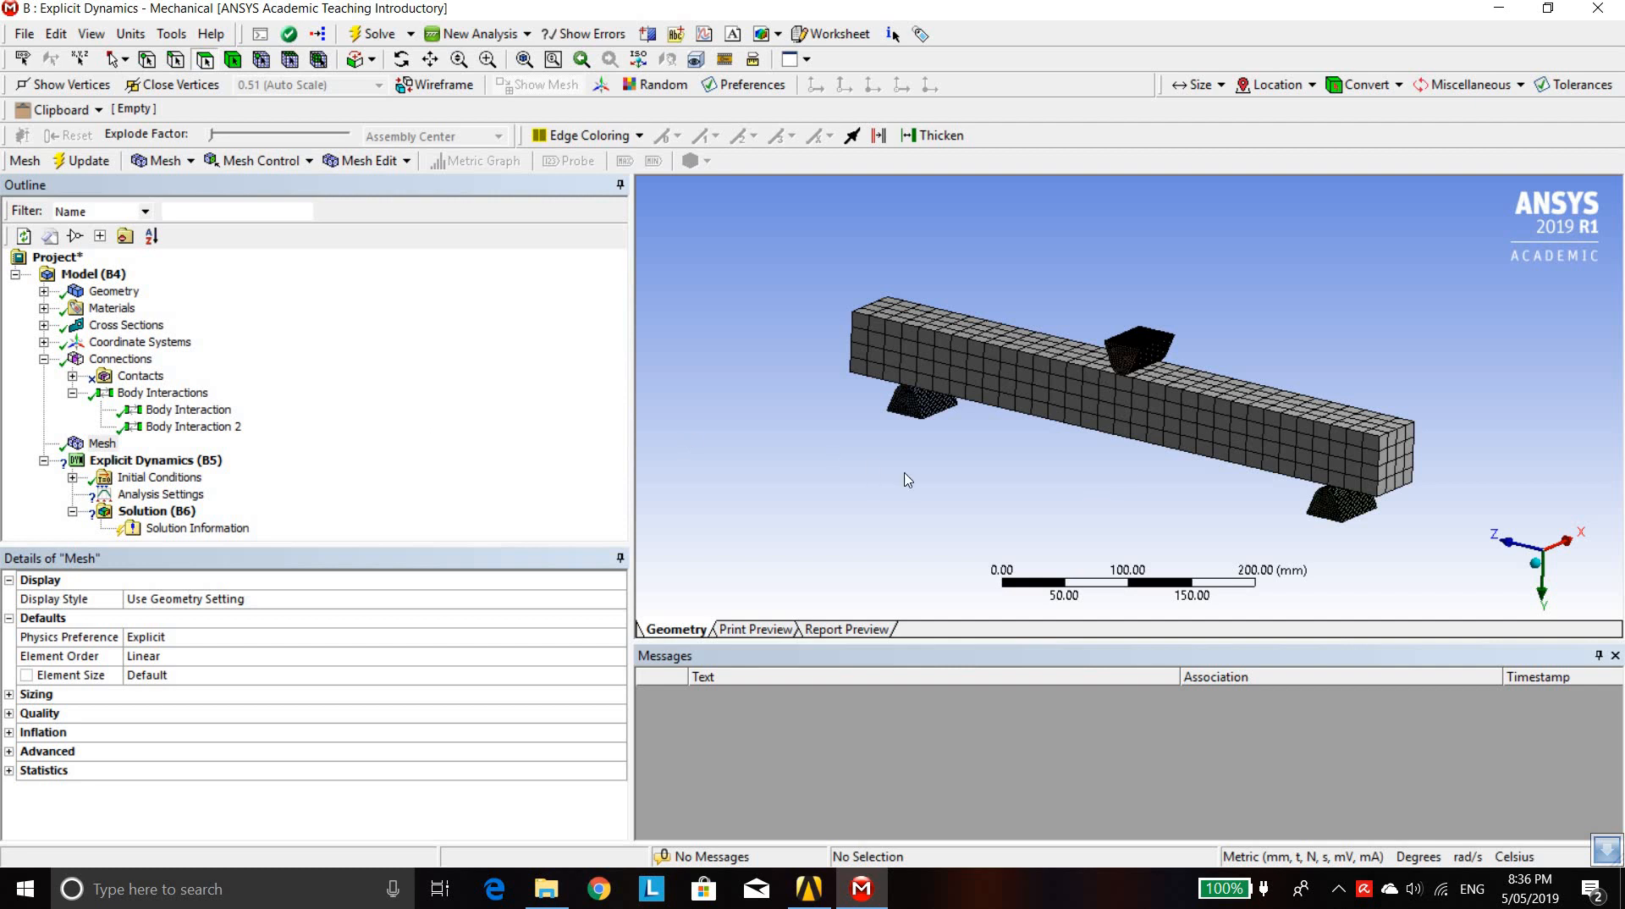
{"action": "scroll", "coordinate": [1125, 414], "scroll_direction": "up", "scroll_amount": 2}
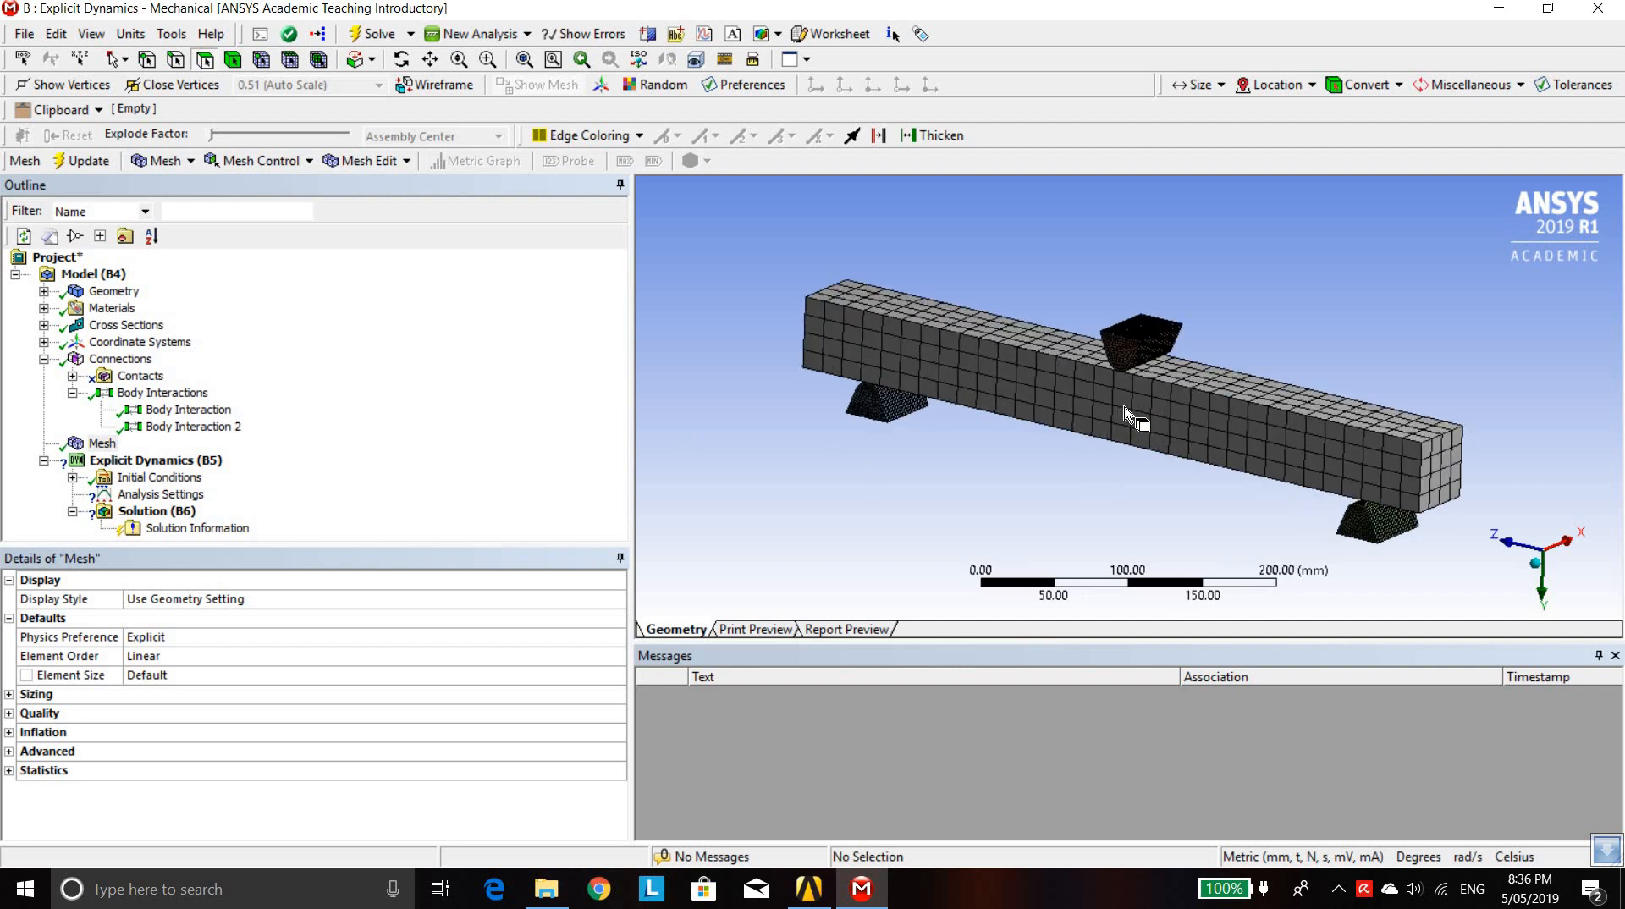
{"action": "scroll", "coordinate": [1124, 409], "scroll_direction": "up", "scroll_amount": 1}
{"action": "middle_click_drag", "start_coordinate": [1124, 409], "coordinate": [1162, 410]}
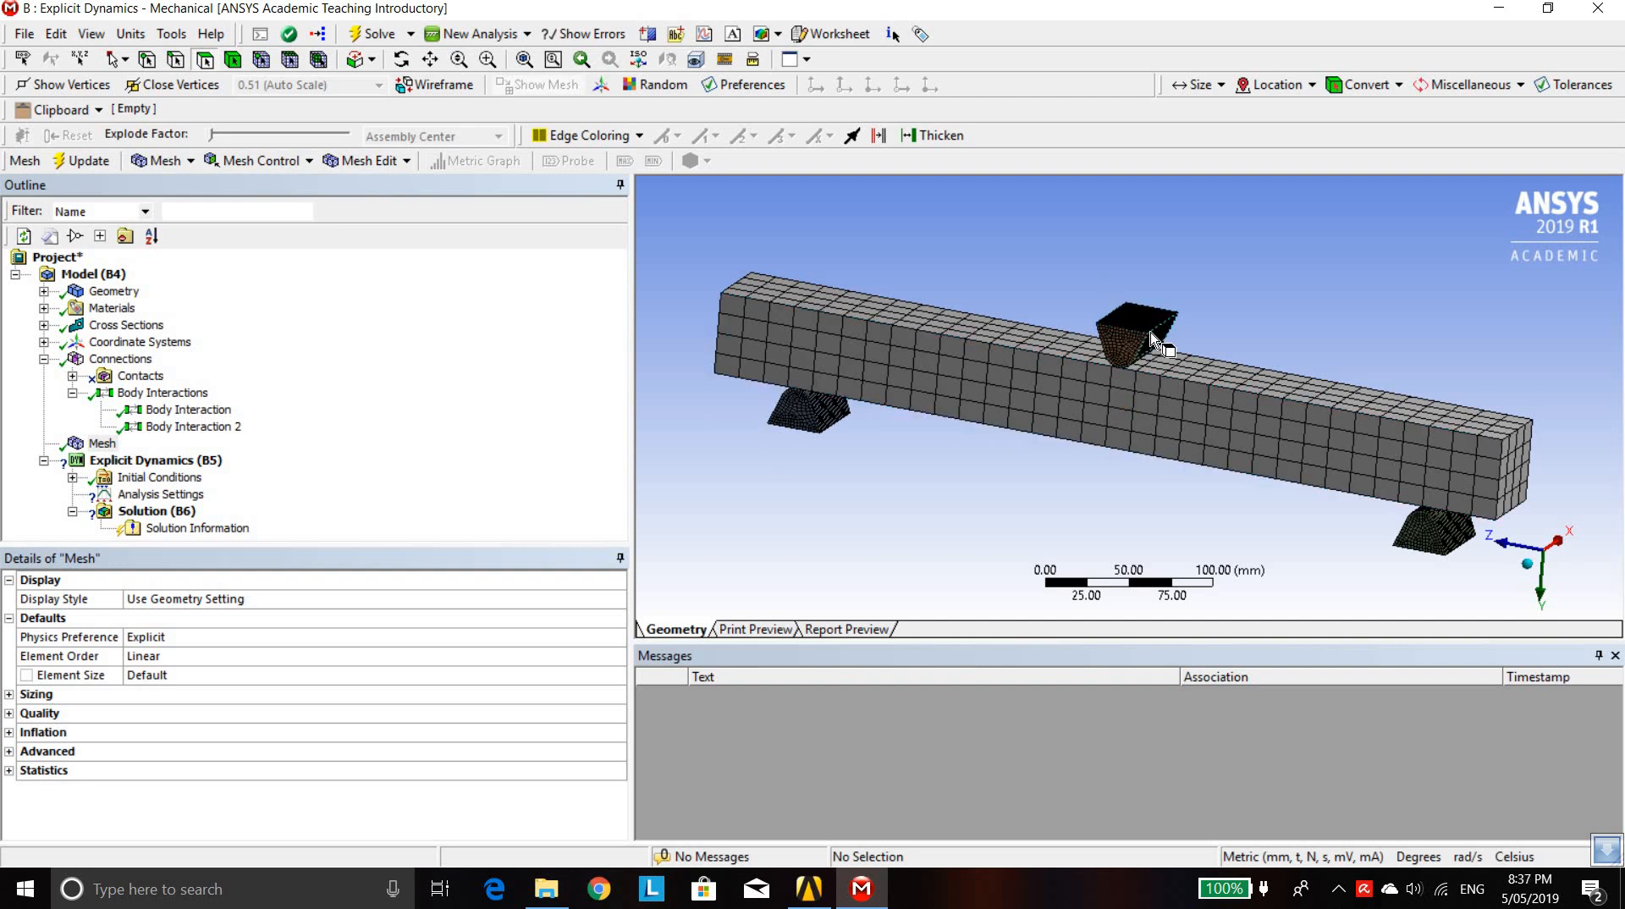
{"action": "scroll", "coordinate": [1152, 340], "scroll_direction": "up", "scroll_amount": 5}
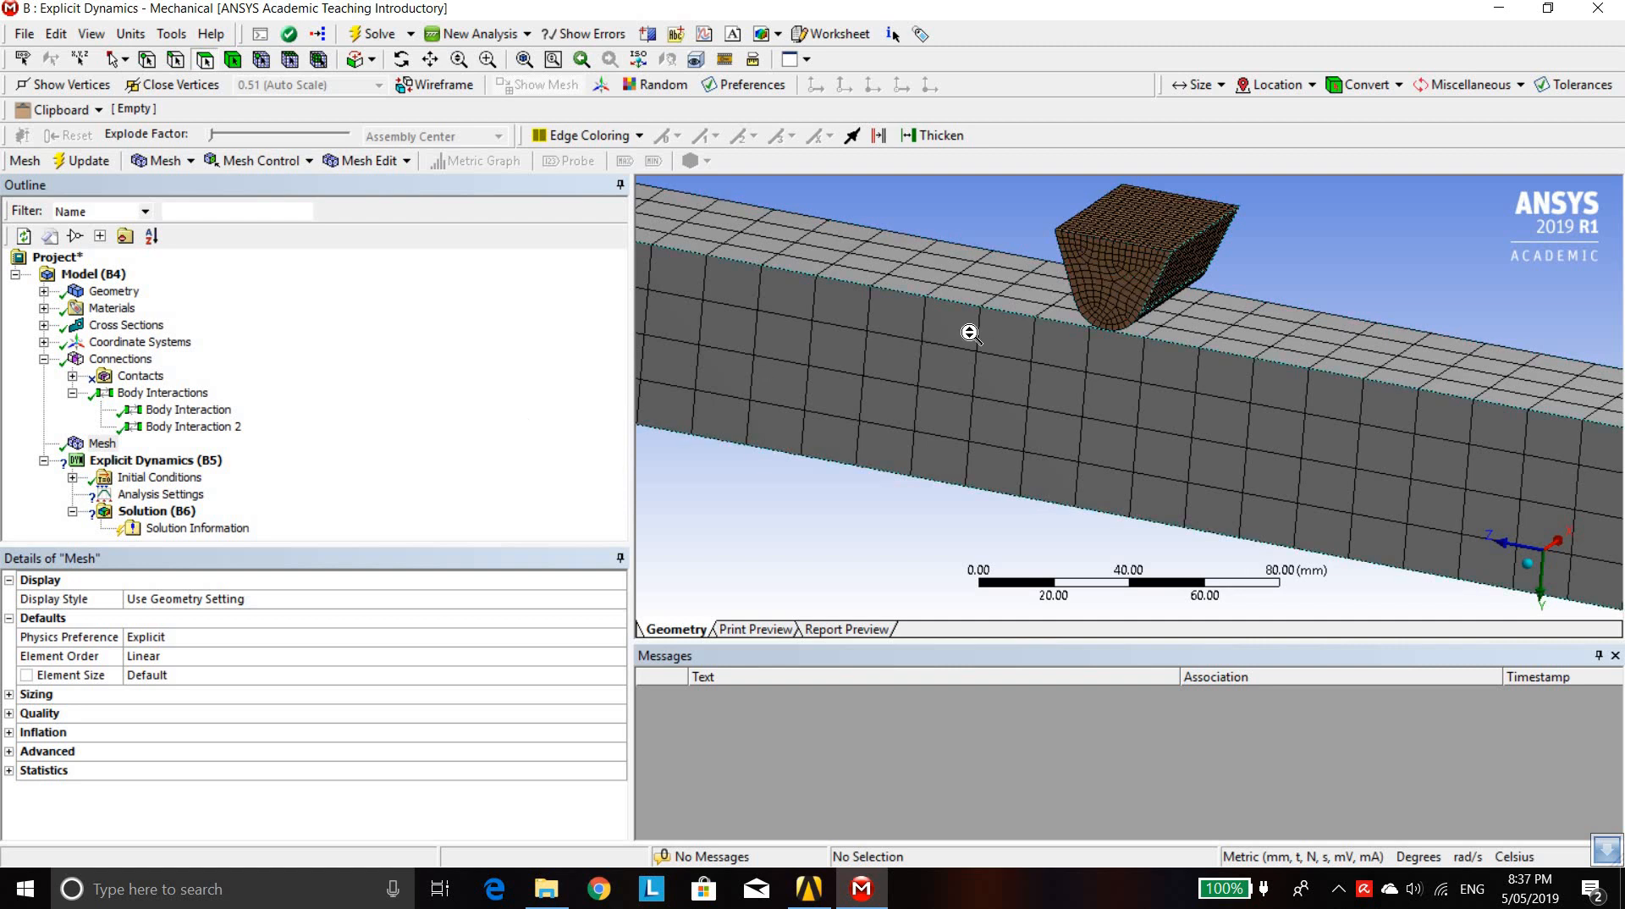
{"action": "scroll", "coordinate": [970, 334], "scroll_direction": "down", "scroll_amount": 4}
{"action": "scroll", "coordinate": [969, 333], "scroll_direction": "down", "scroll_amount": 1}
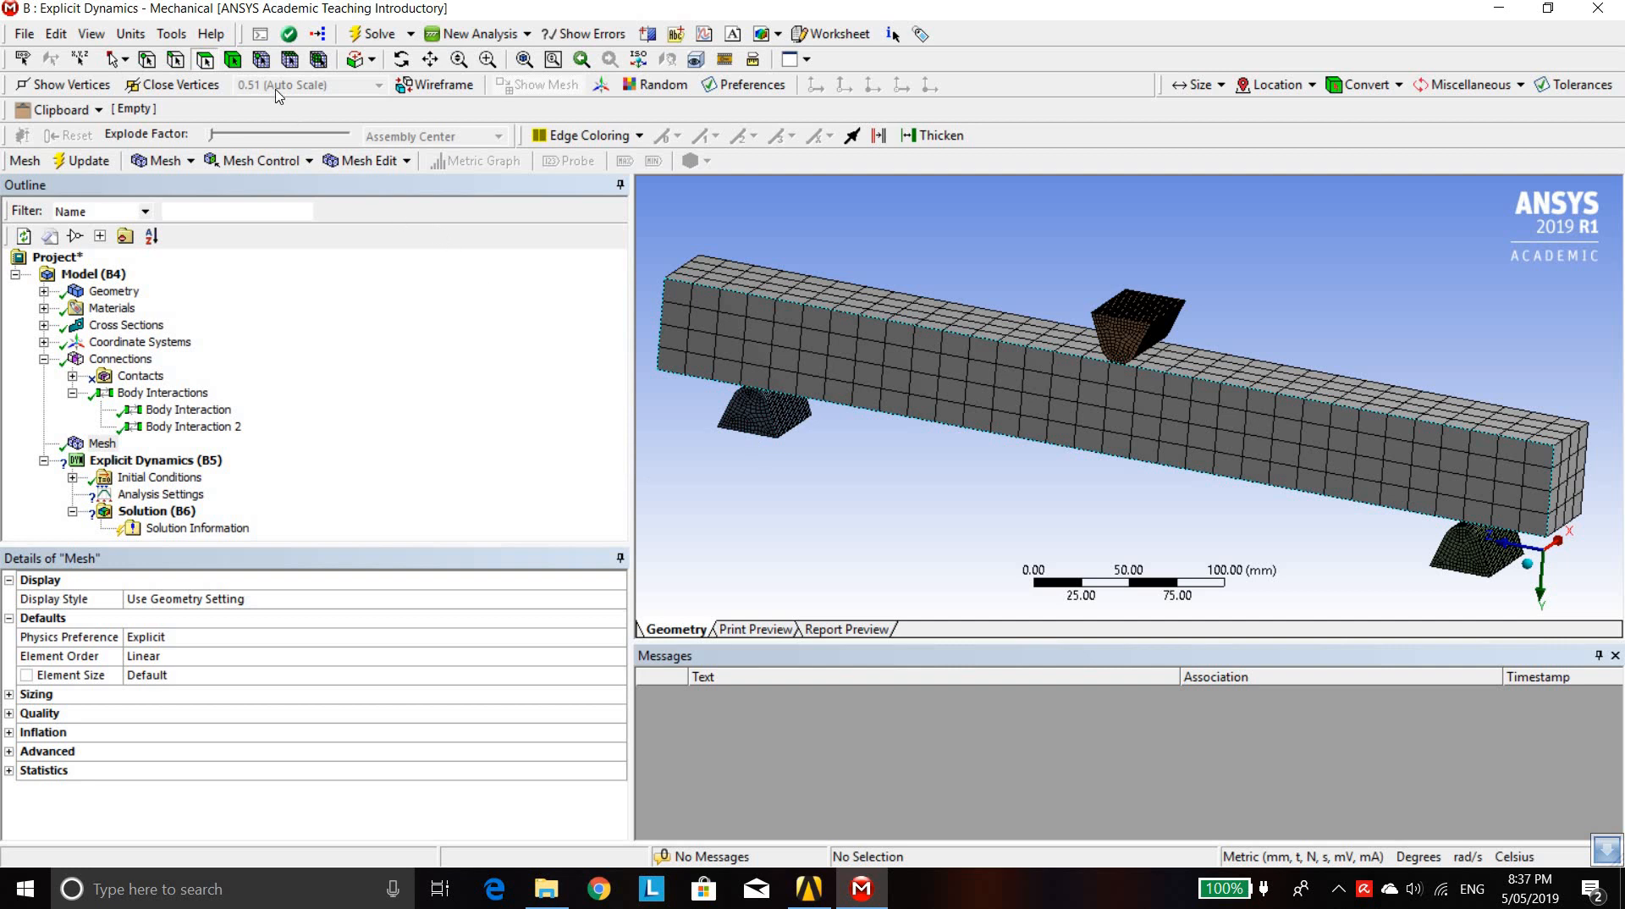
Add a body sizing with a 9 mm element size to the two supports and the loading block, and regenerate the mesh
{"action": "left_click", "coordinate": [243, 64]}
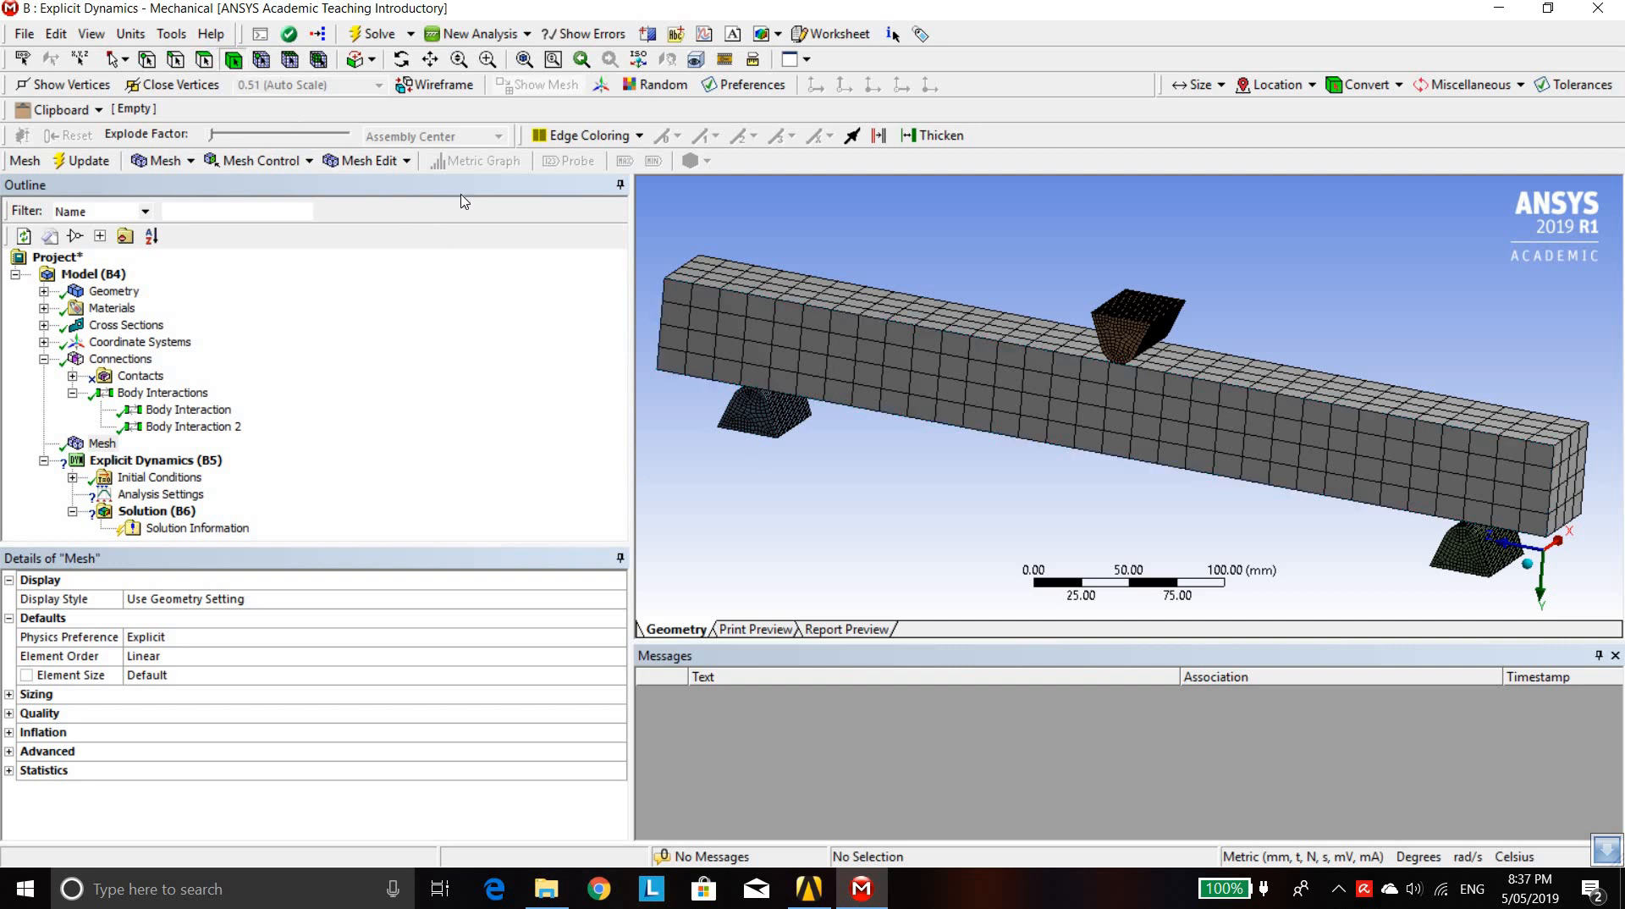
{"action": "left_click", "coordinate": [767, 430]}
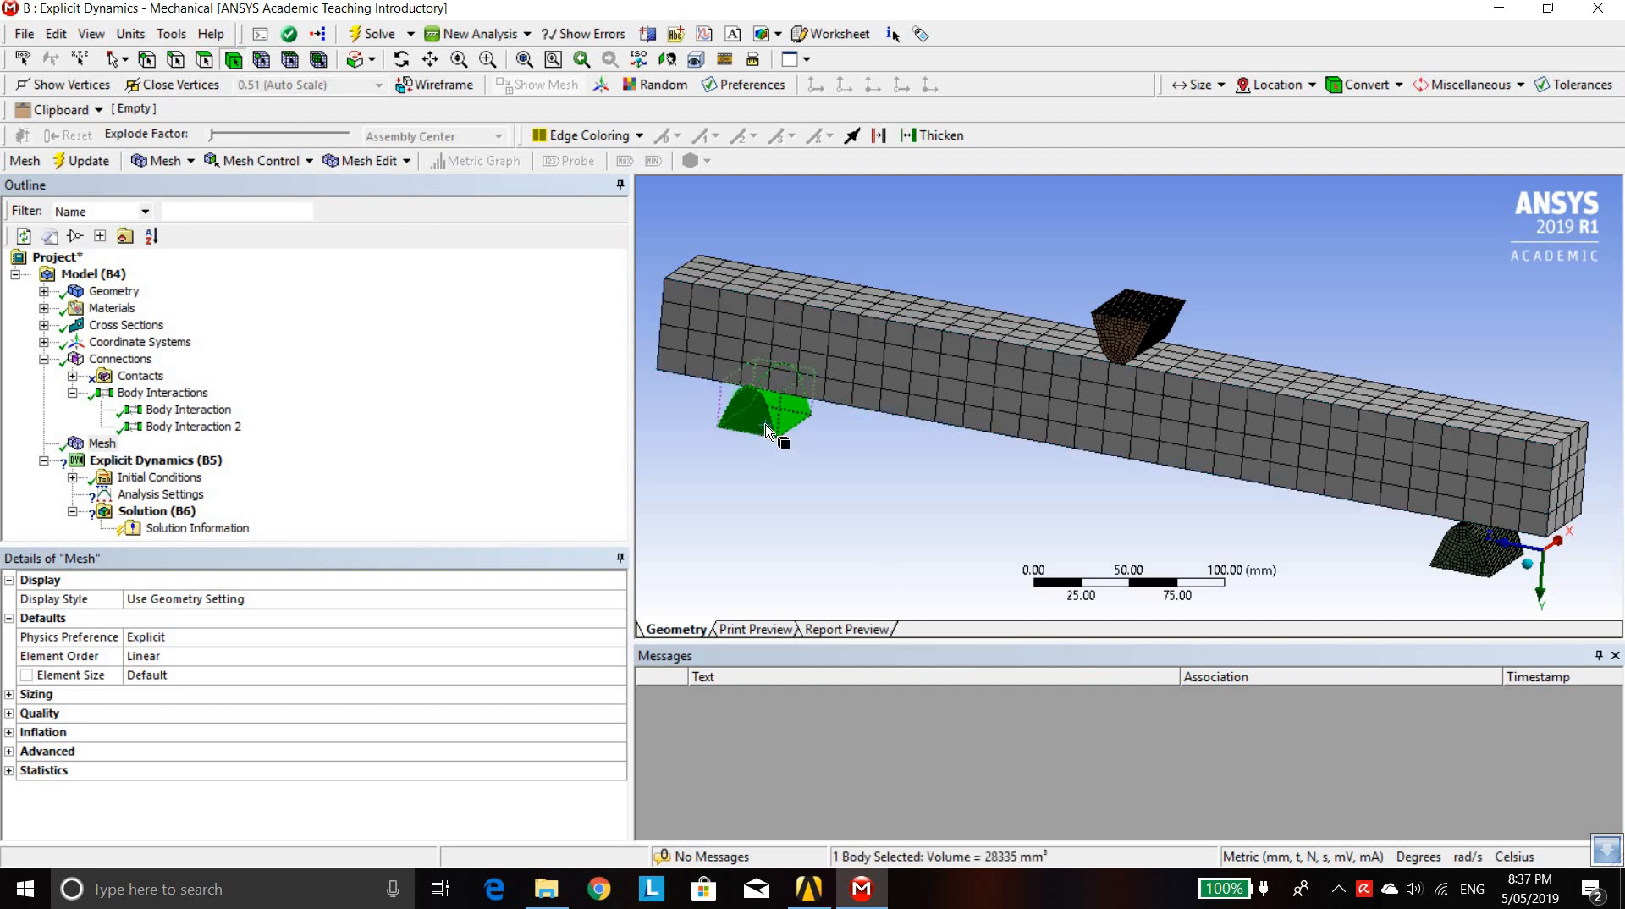
{"action": "left_click", "coordinate": [1130, 343], "text": "ctrl"}
{"action": "left_click", "coordinate": [1457, 543], "text": "ctrl"}
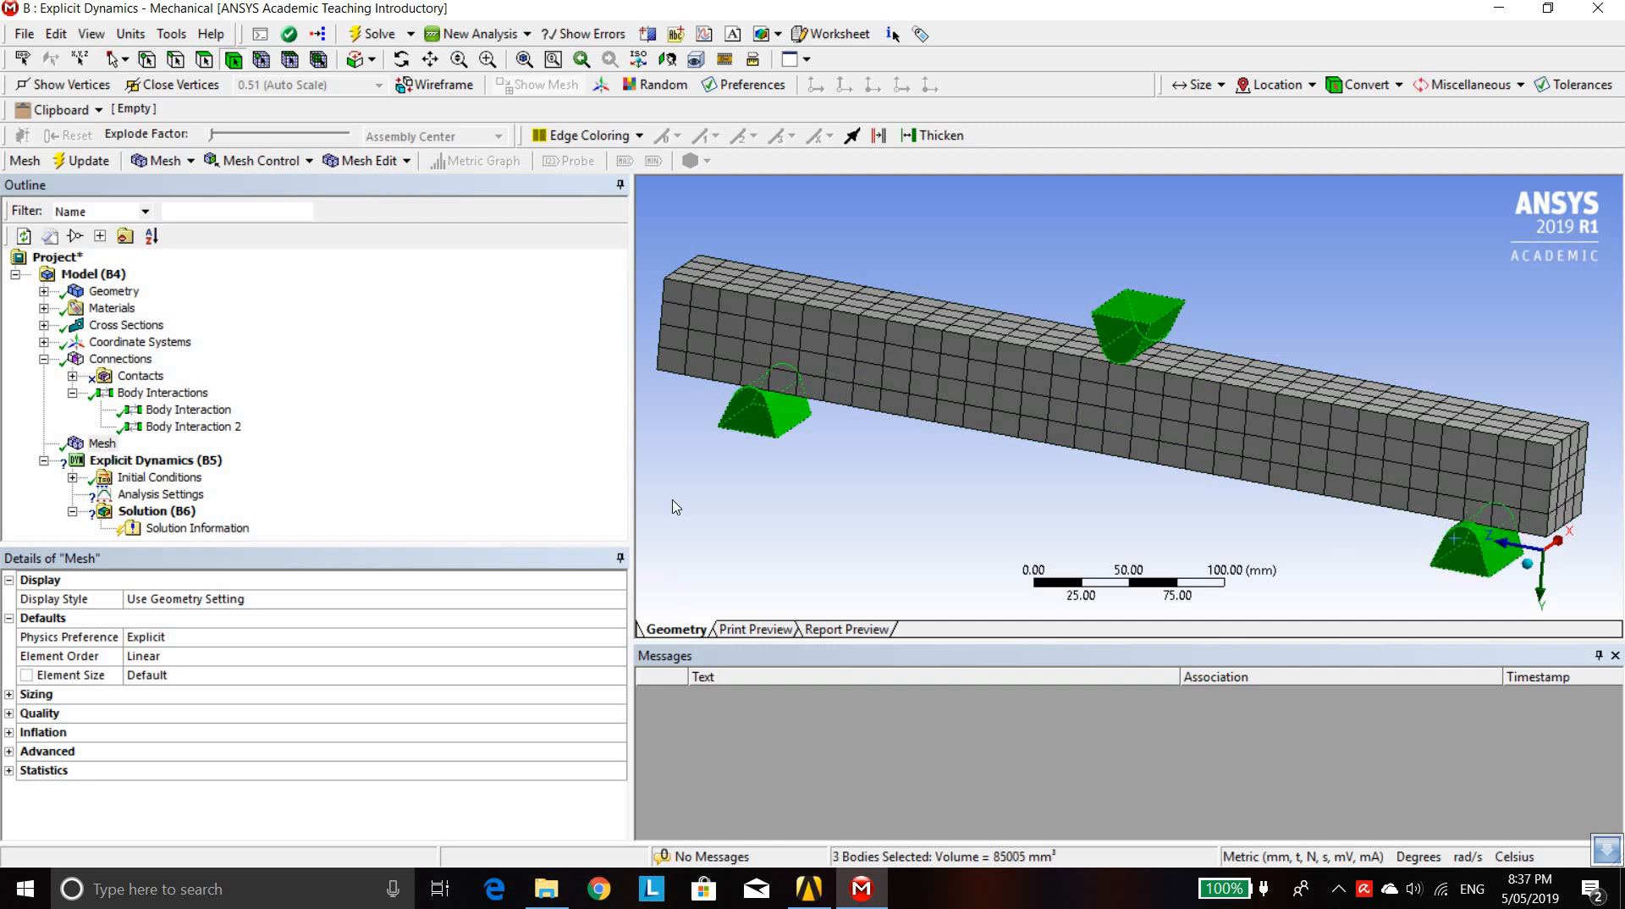
{"action": "right_click", "coordinate": [100, 447]}
{"action": "mouse_move", "coordinate": [220, 456]}
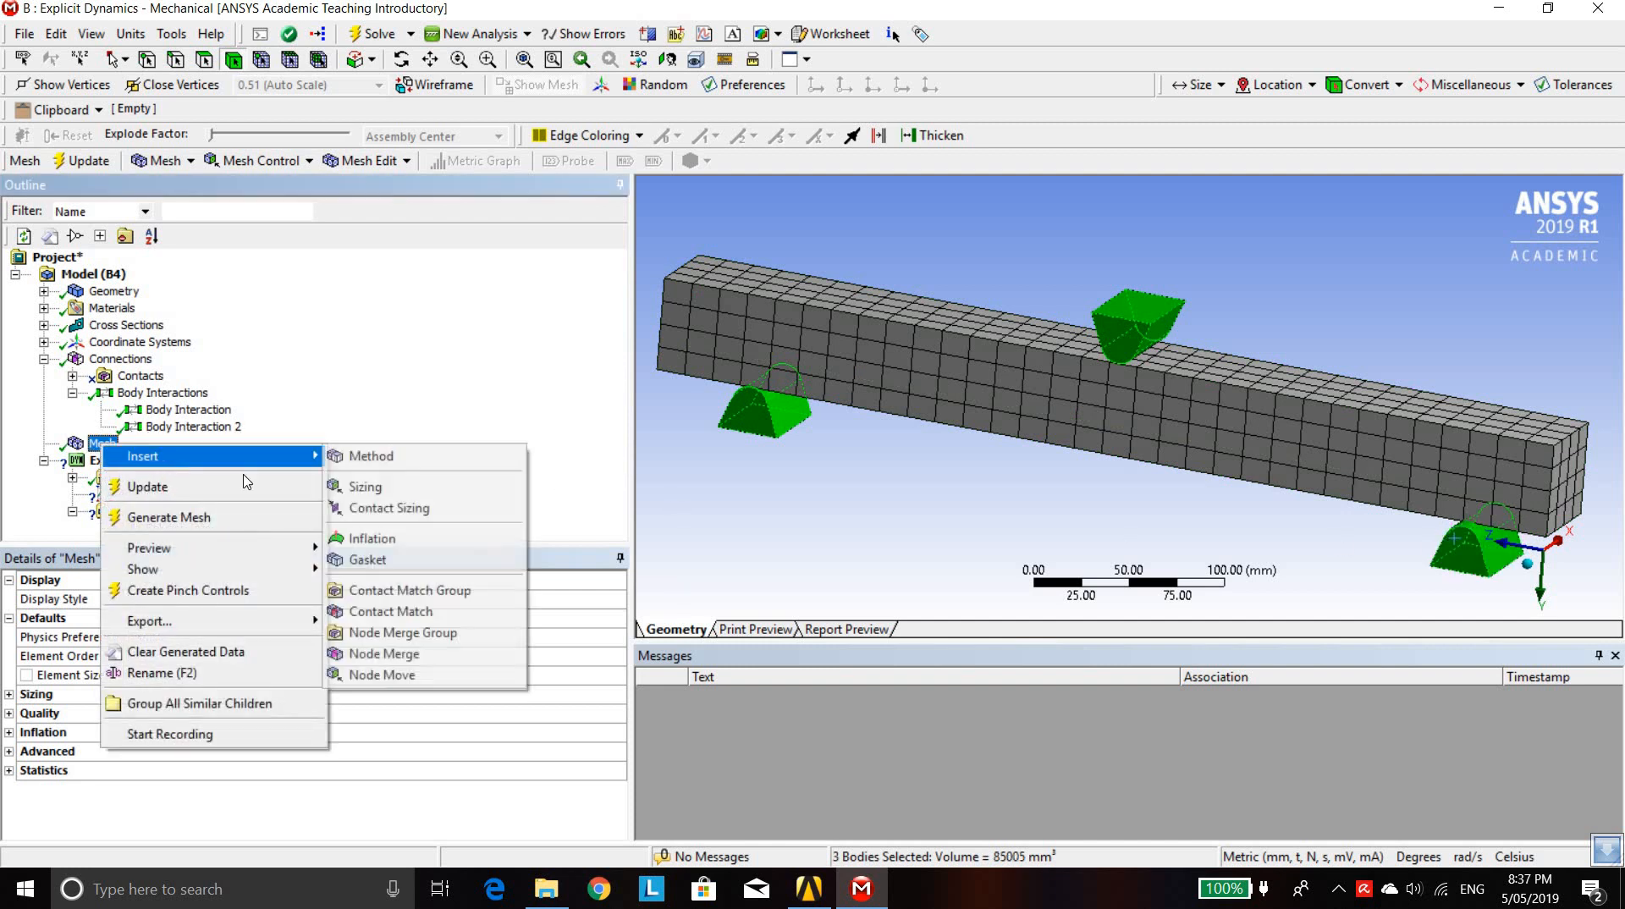
{"action": "left_click", "coordinate": [336, 489]}
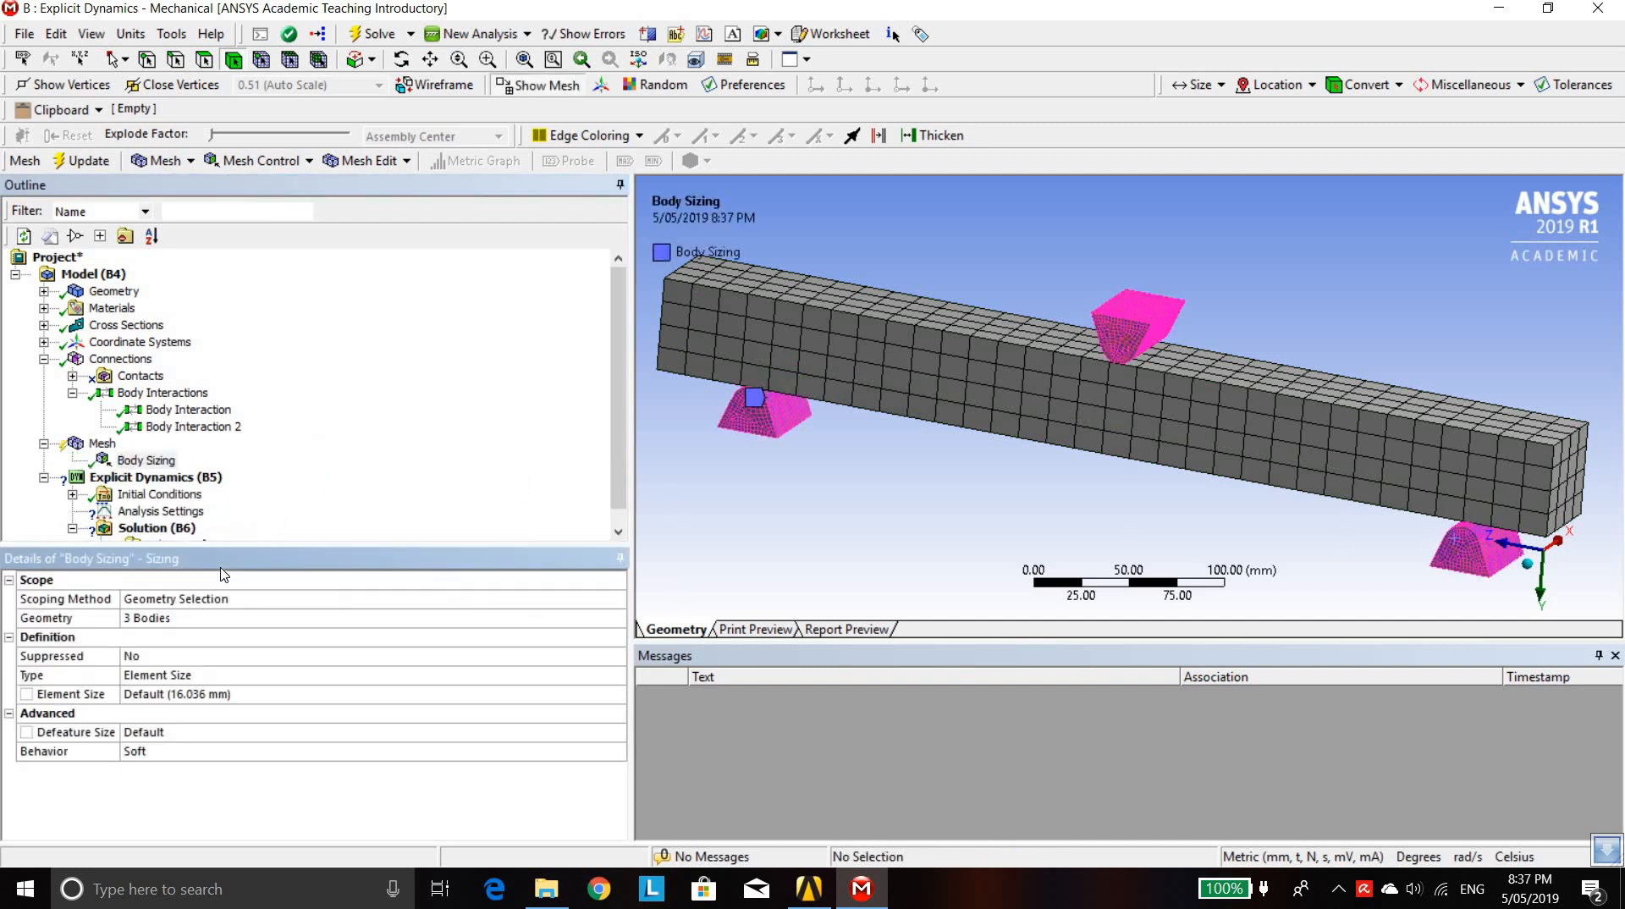
{"action": "left_click", "coordinate": [187, 694]}
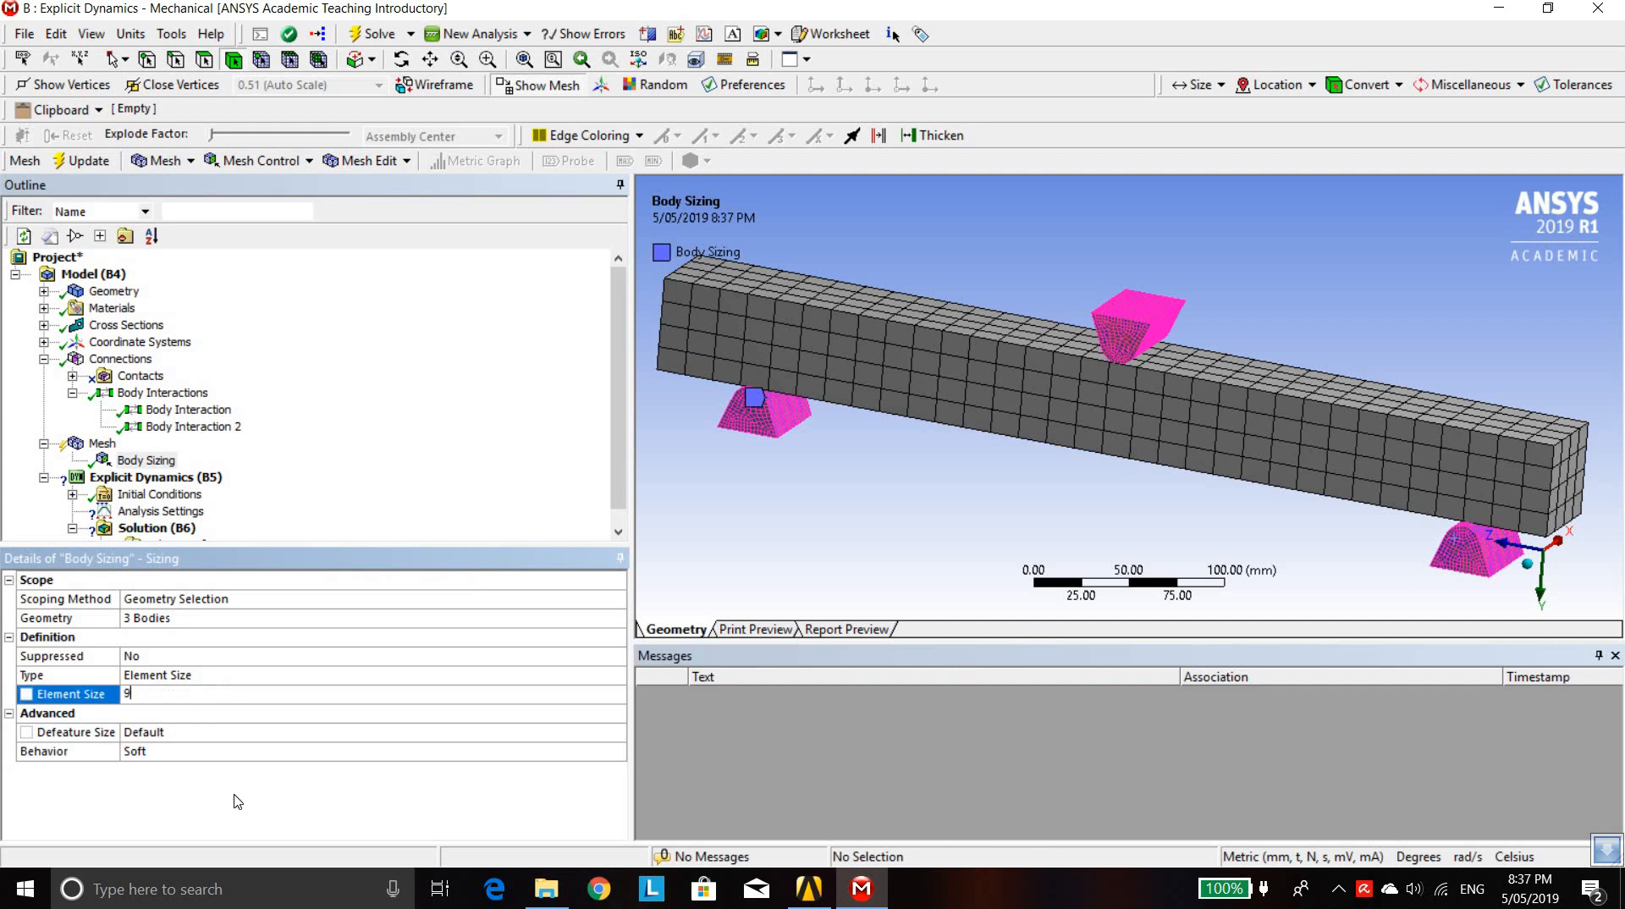
{"action": "key", "text": "Return"}
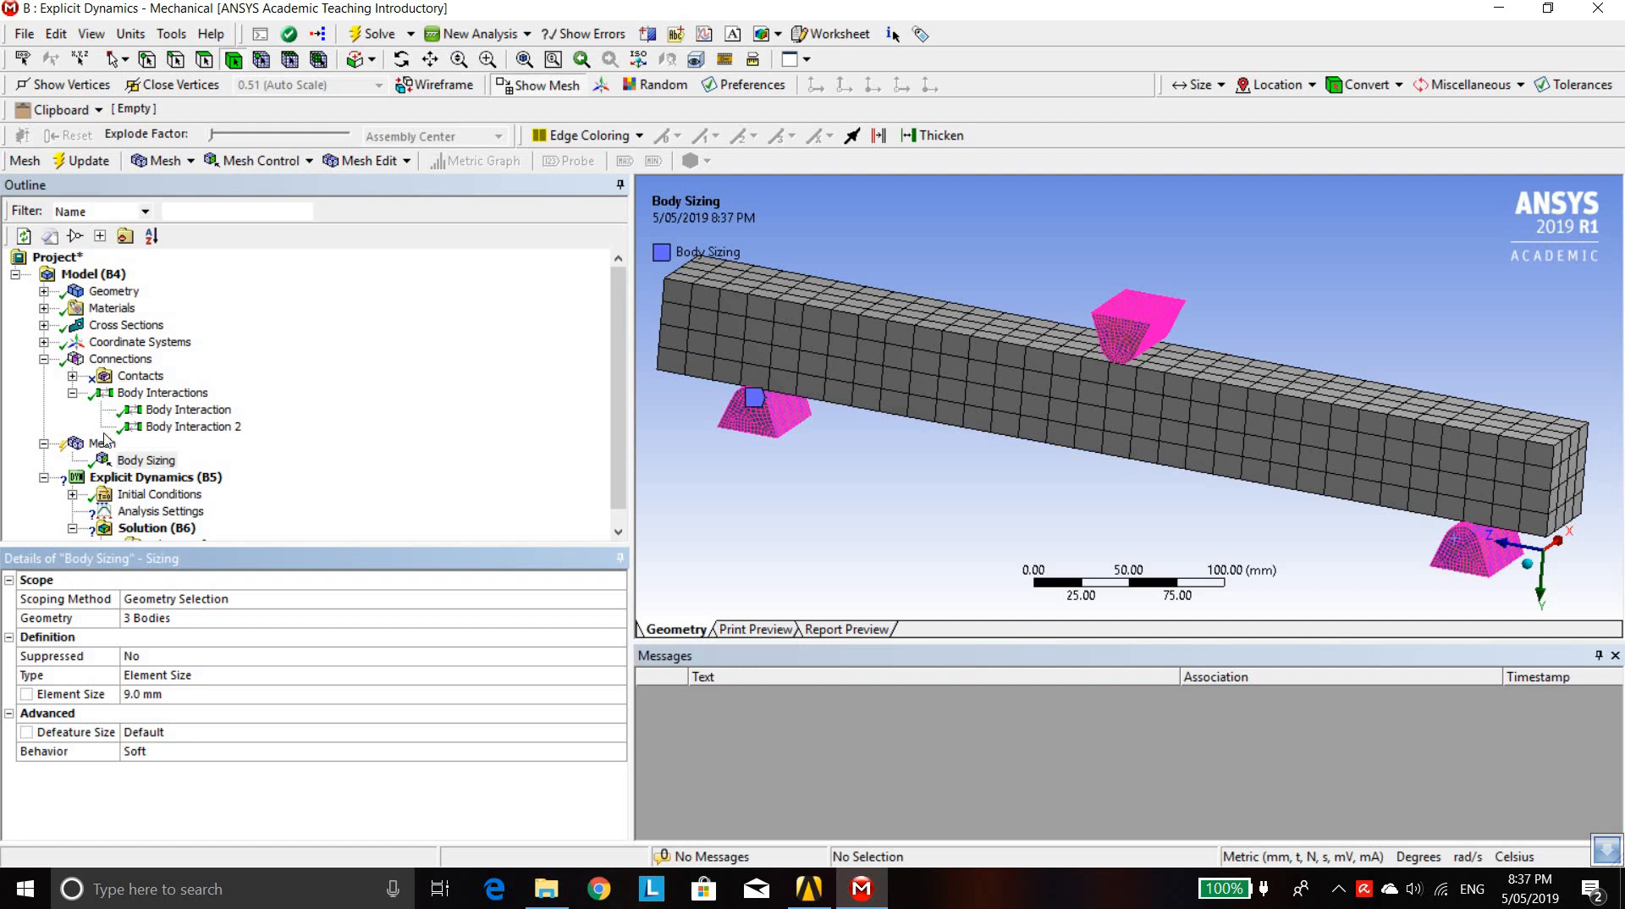
{"action": "right_click", "coordinate": [106, 446]}
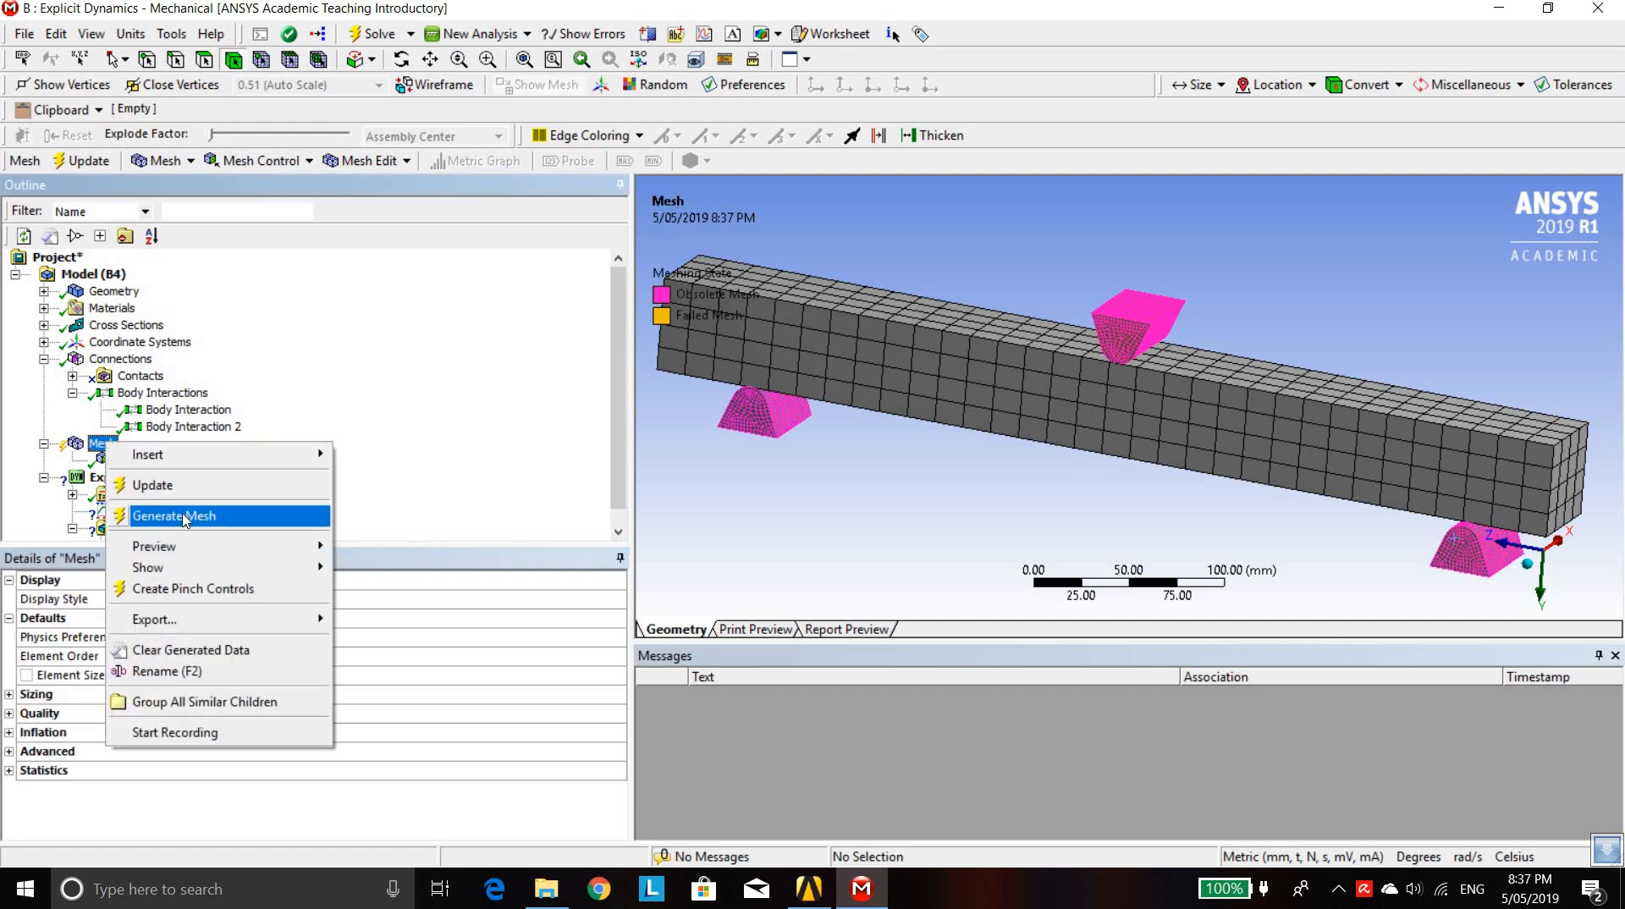
{"action": "left_click", "coordinate": [184, 518]}
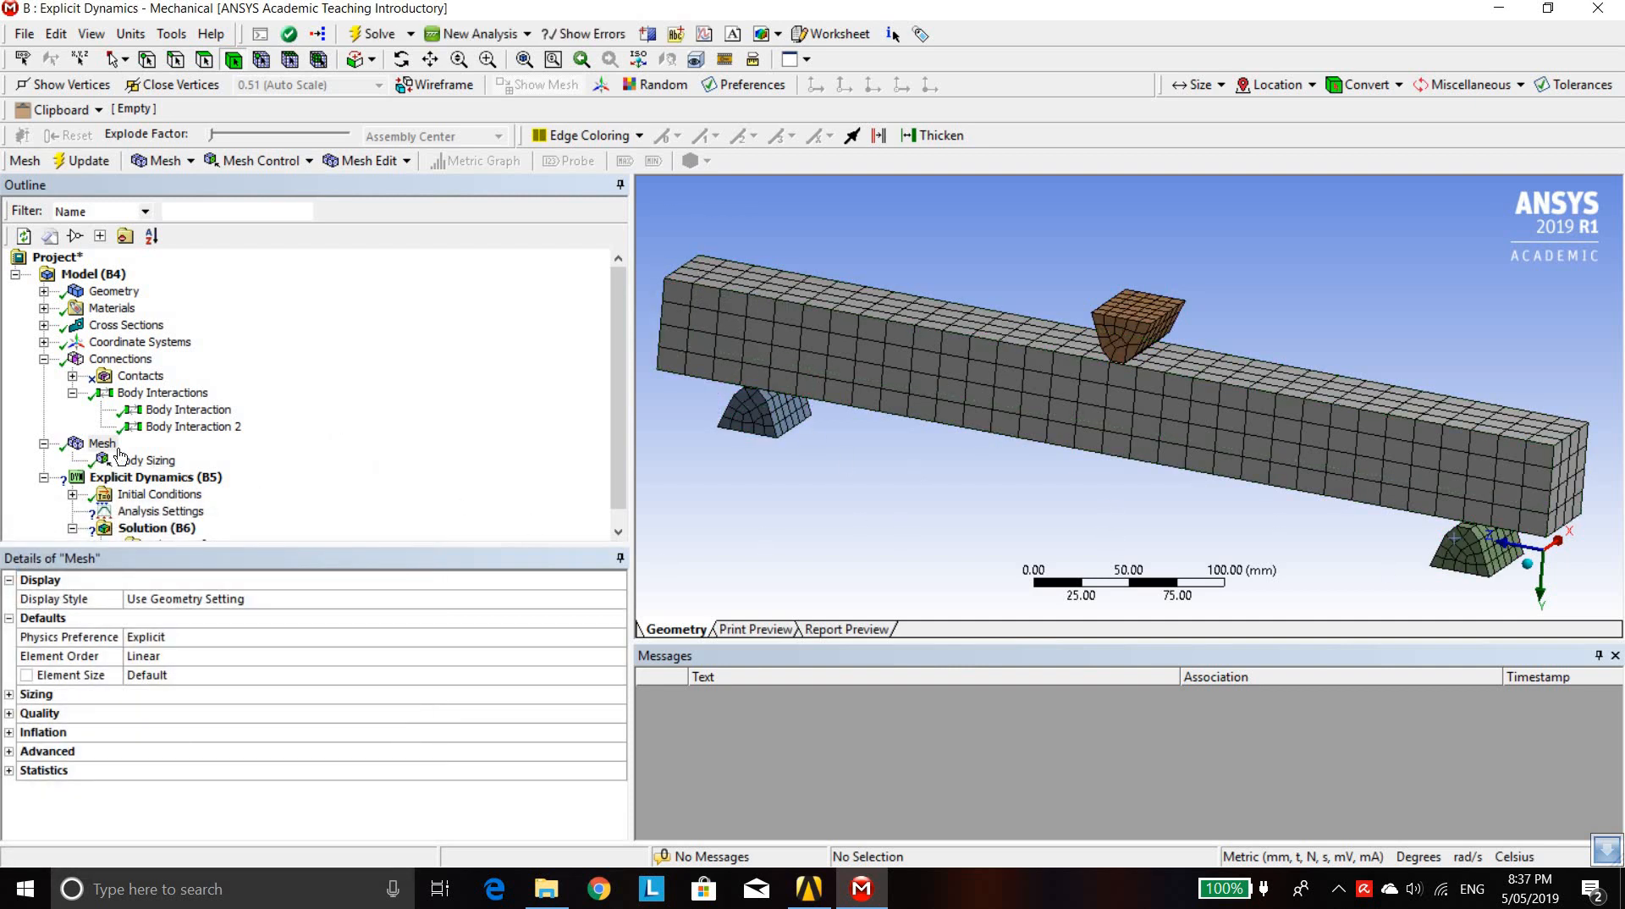
Add a second body sizing with a 9 mm element size to the concrete beam and regenerate the mesh
{"action": "left_click", "coordinate": [815, 353]}
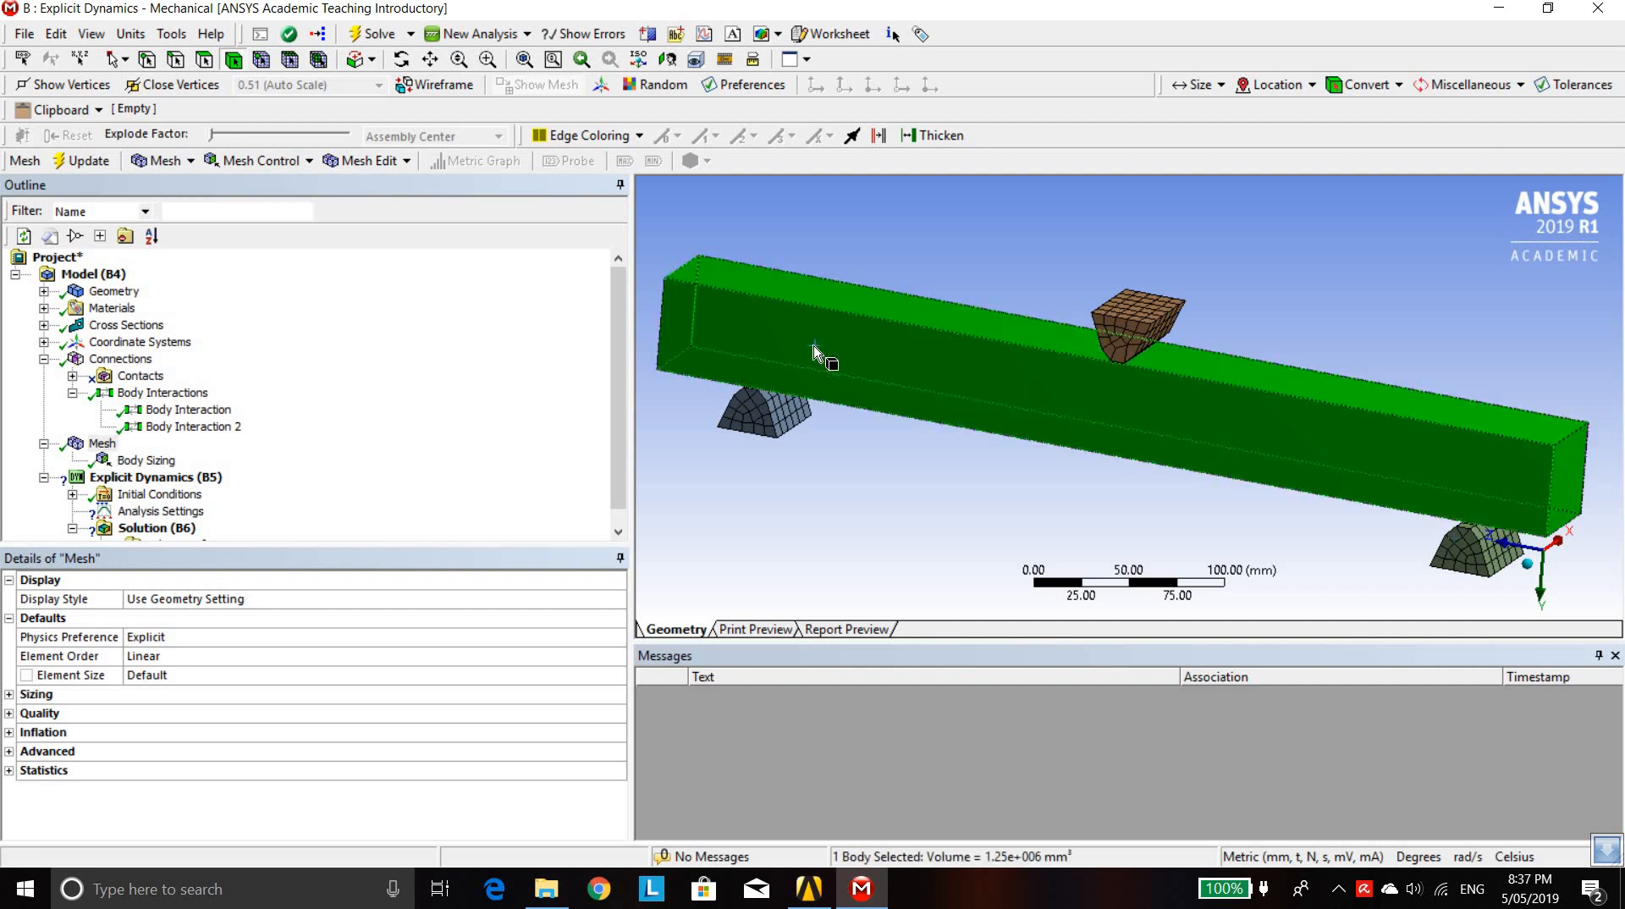
{"action": "right_click", "coordinate": [104, 446]}
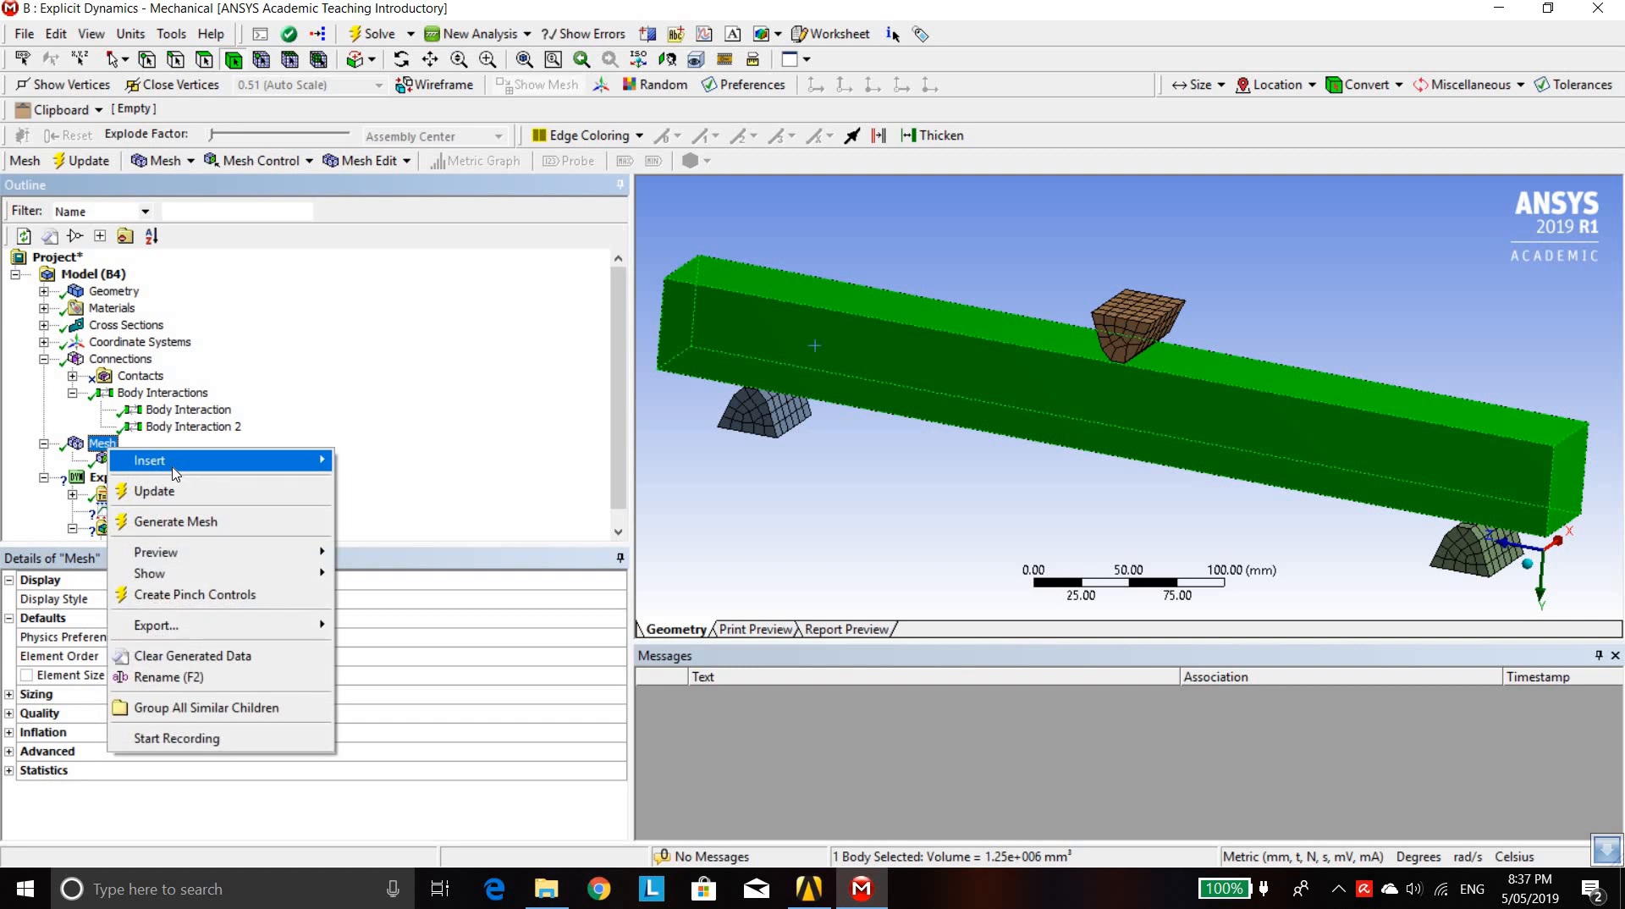
{"action": "mouse_move", "coordinate": [174, 462]}
{"action": "left_click", "coordinate": [409, 490]}
{"action": "left_click", "coordinate": [161, 691]}
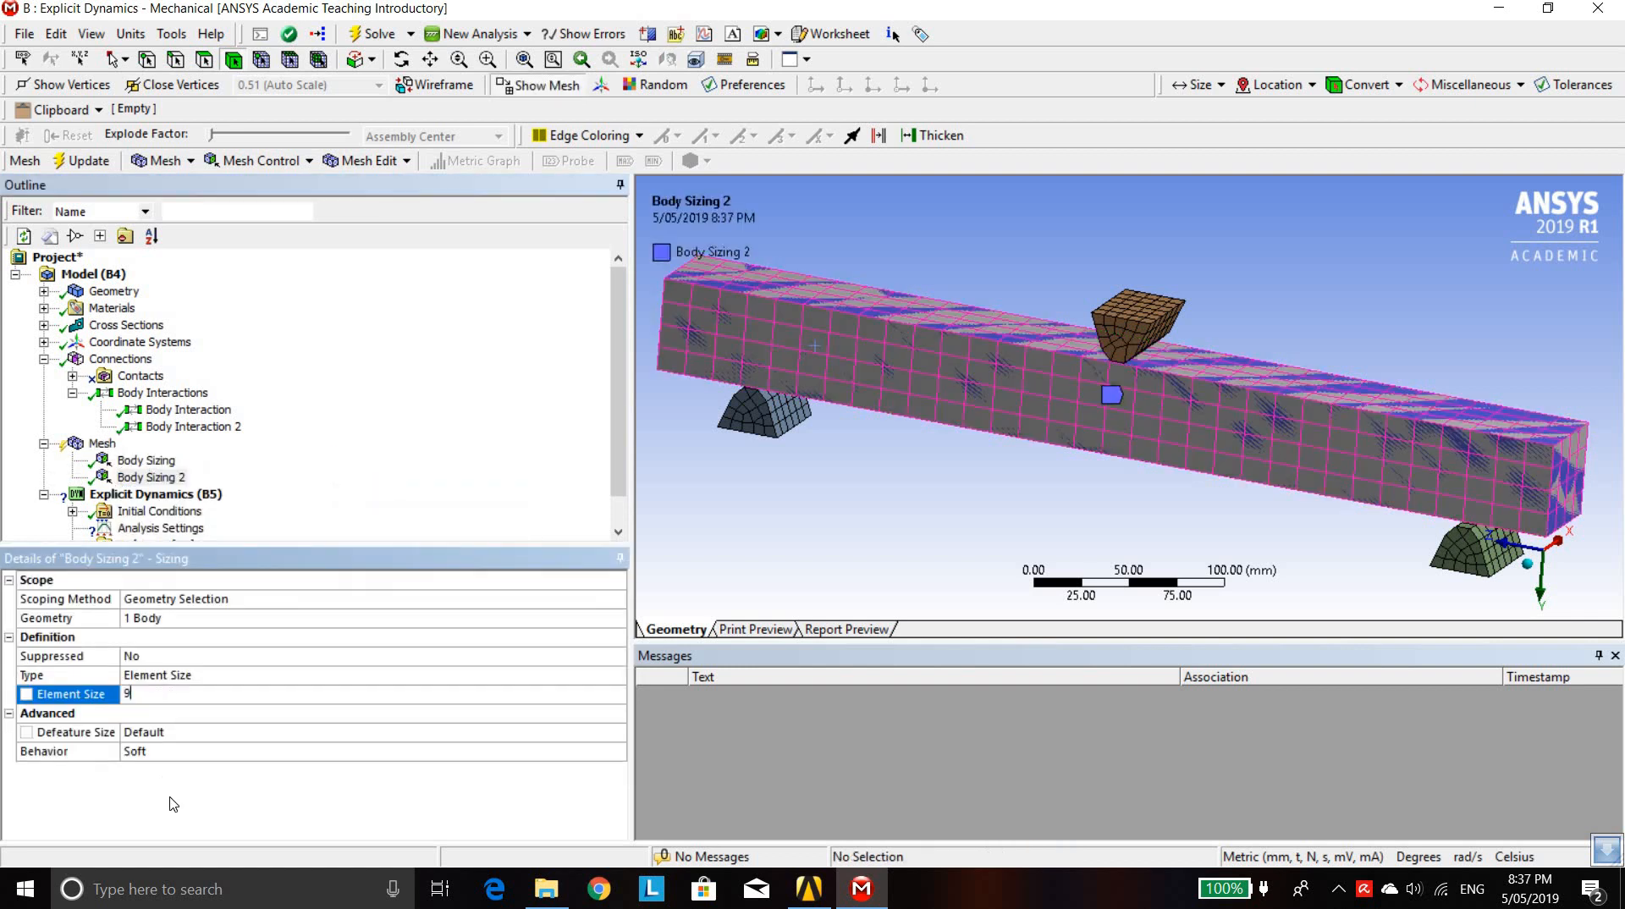
{"action": "key", "text": "Return"}
{"action": "right_click", "coordinate": [99, 444]}
{"action": "left_click", "coordinate": [140, 516]}
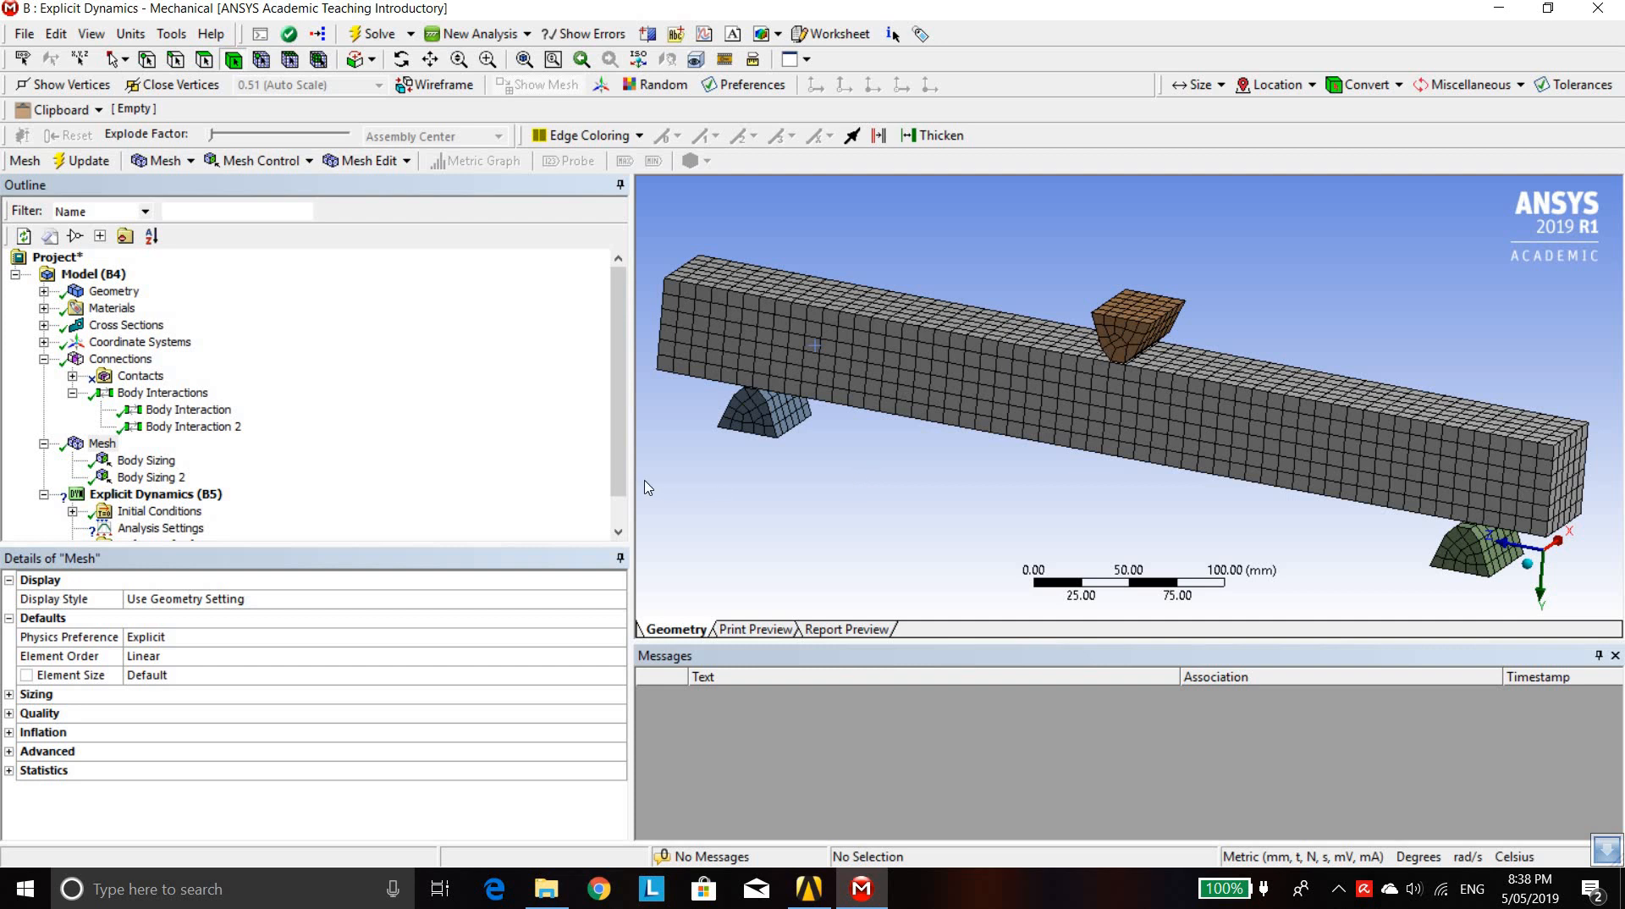
Check the maximum number of utilized cores in the advanced solve process properties of My Computer and accept the settings
{"action": "scroll", "coordinate": [425, 452], "scroll_direction": "down", "scroll_amount": 1}
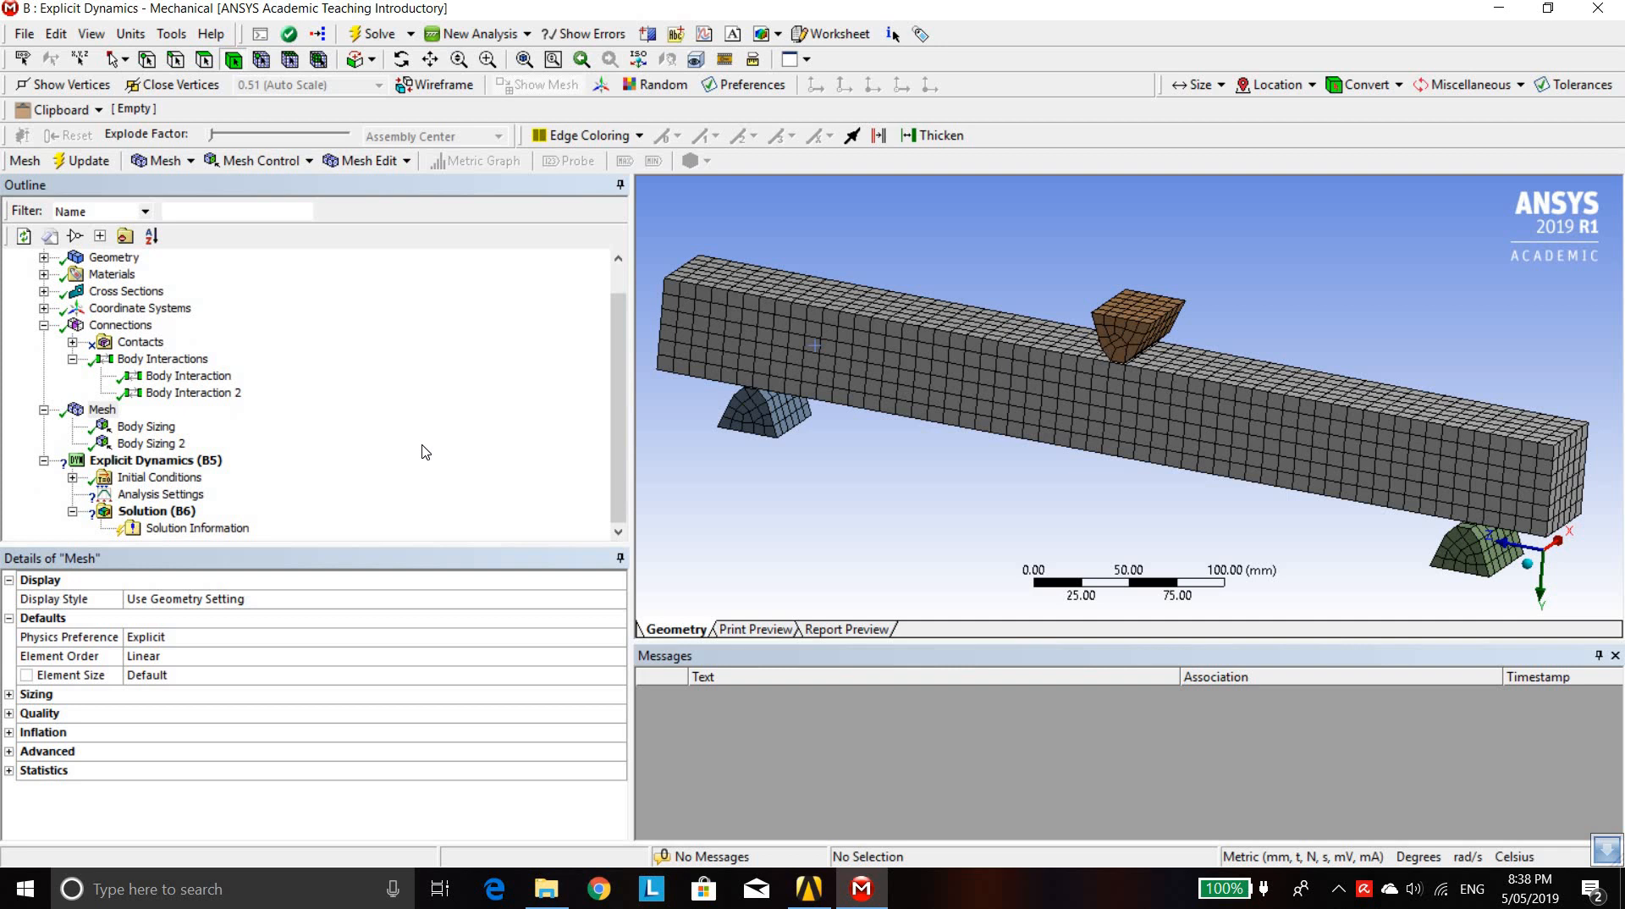
{"action": "scroll", "coordinate": [425, 452], "scroll_direction": "up", "scroll_amount": 1}
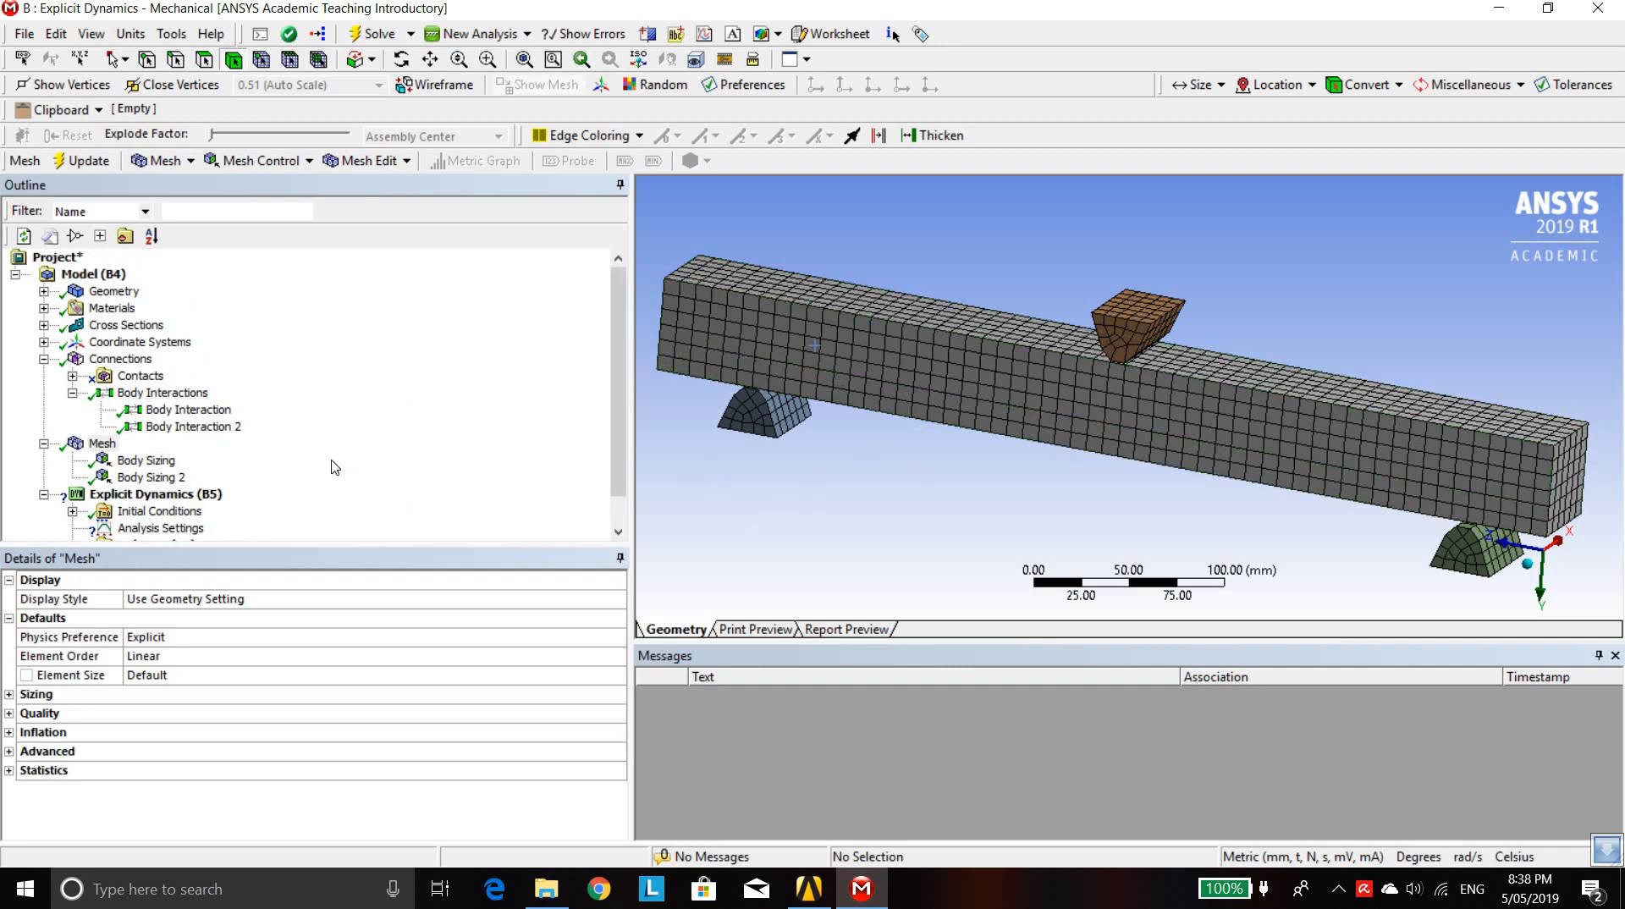
{"action": "left_click", "coordinate": [168, 36]}
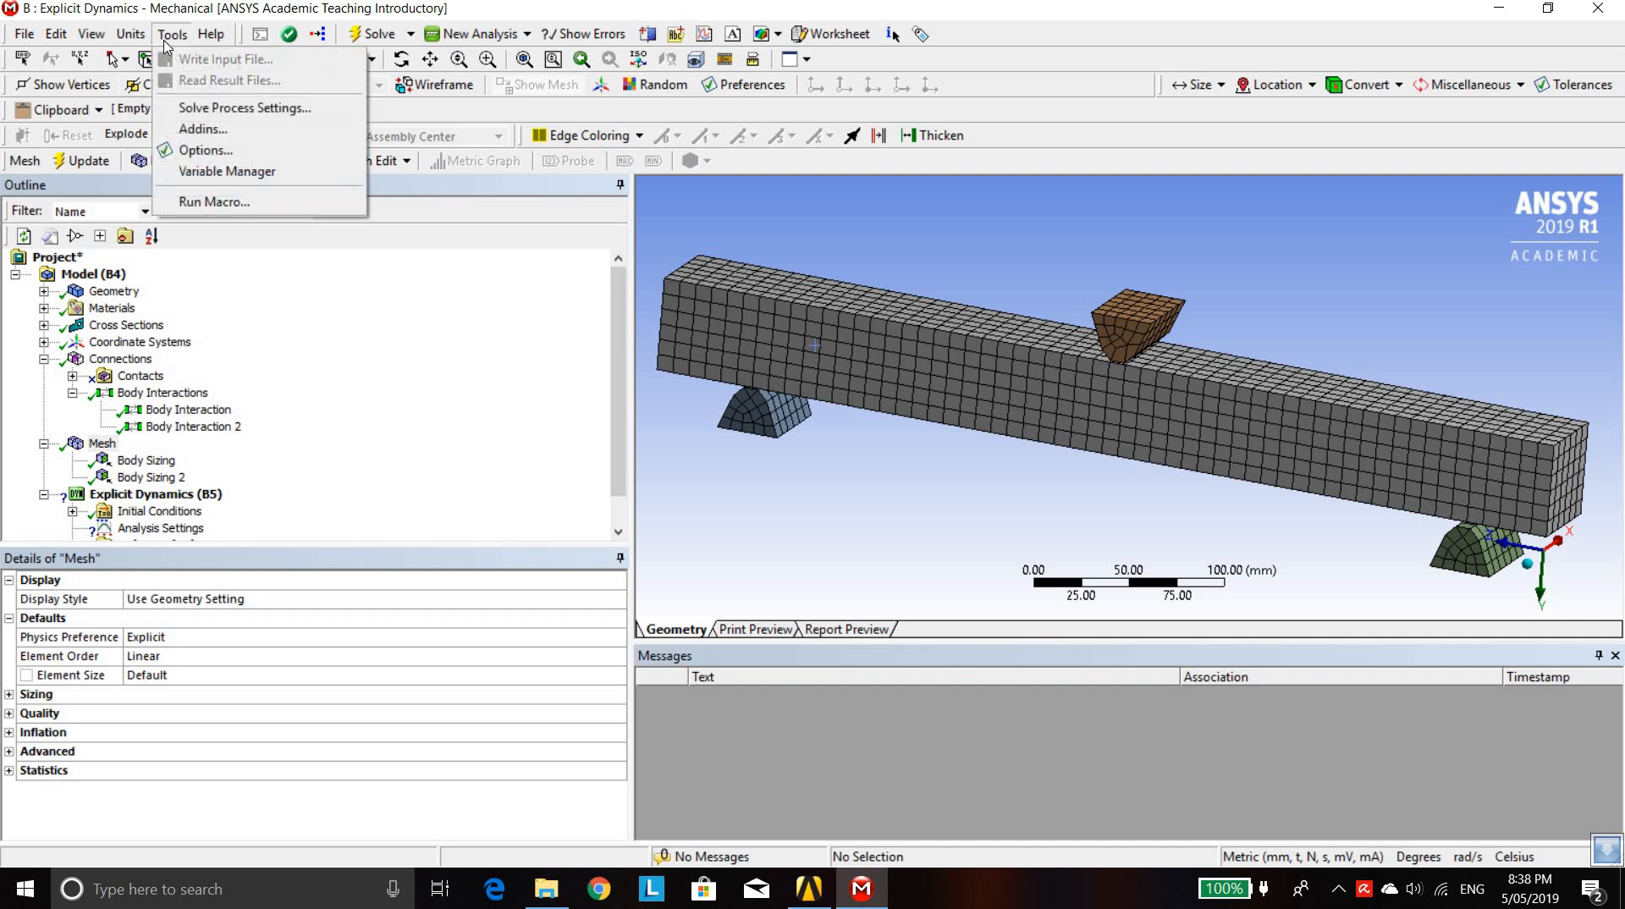
{"action": "left_click", "coordinate": [189, 110]}
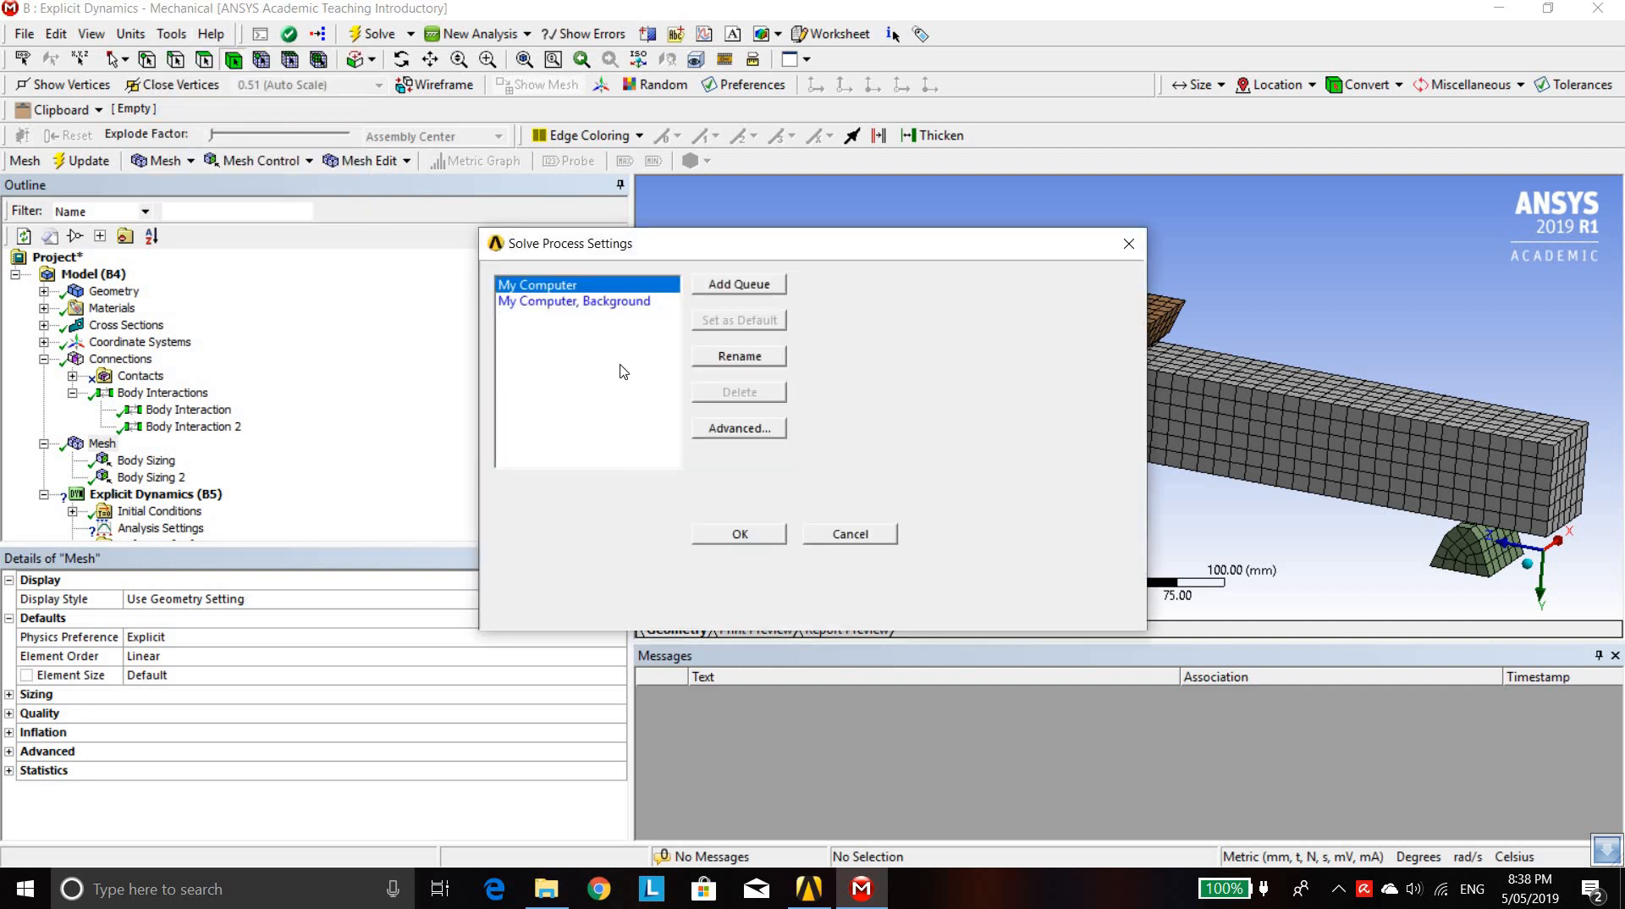
{"action": "left_click", "coordinate": [710, 430]}
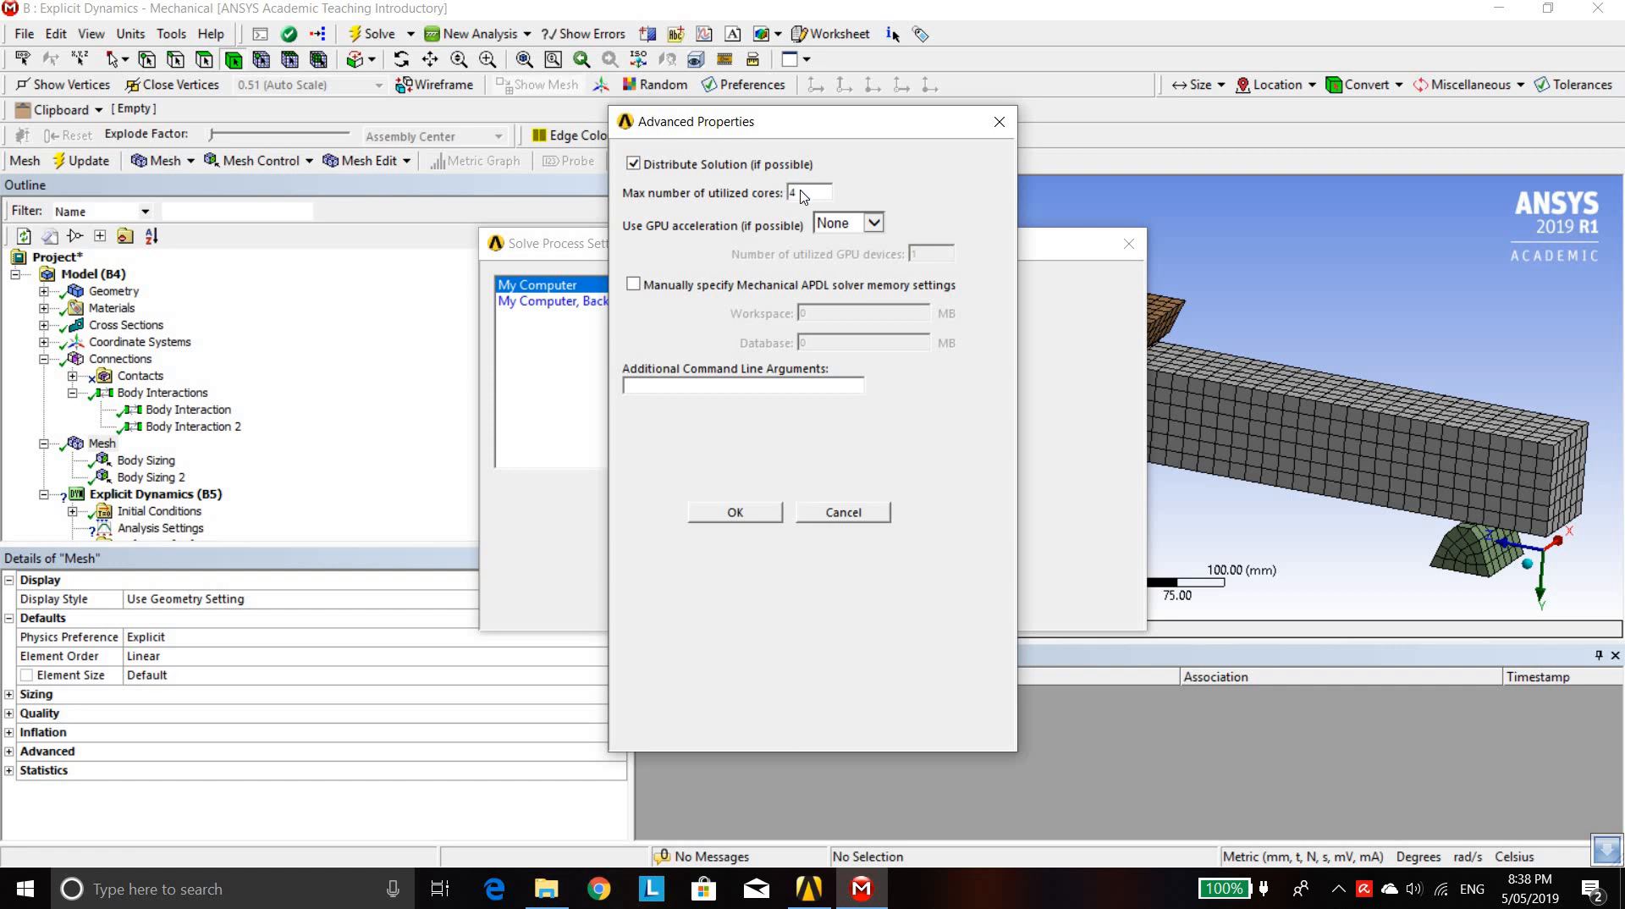
{"action": "left_click_drag", "start_coordinate": [804, 197], "coordinate": [778, 192]}
{"action": "left_click", "coordinate": [735, 514]}
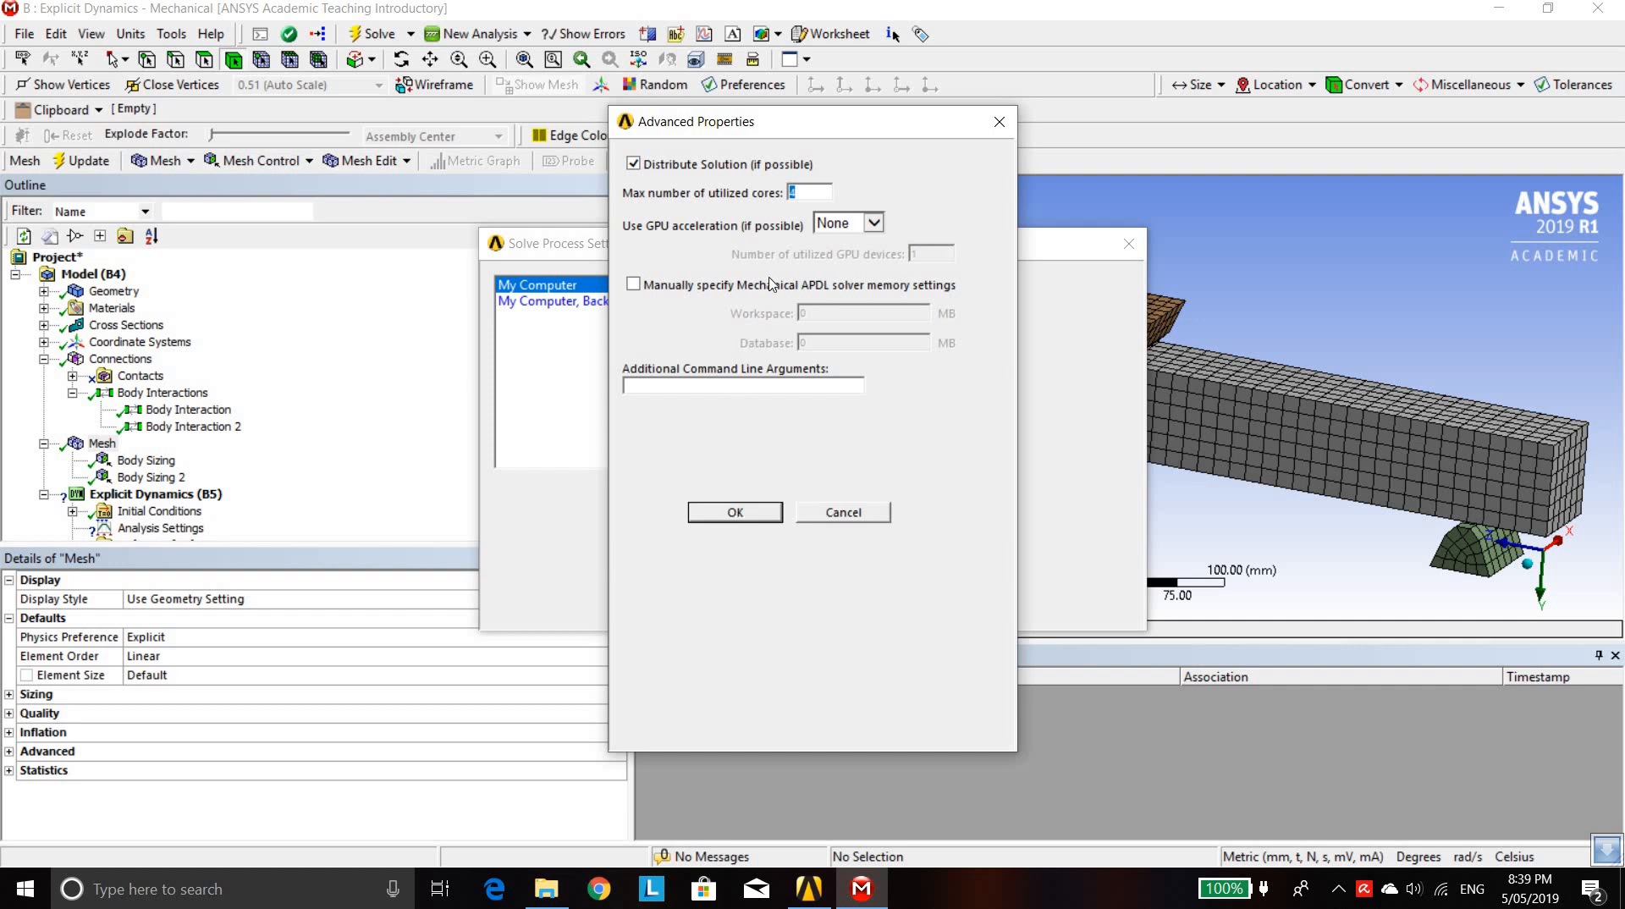
{"action": "left_click", "coordinate": [762, 514]}
{"action": "left_click", "coordinate": [754, 540]}
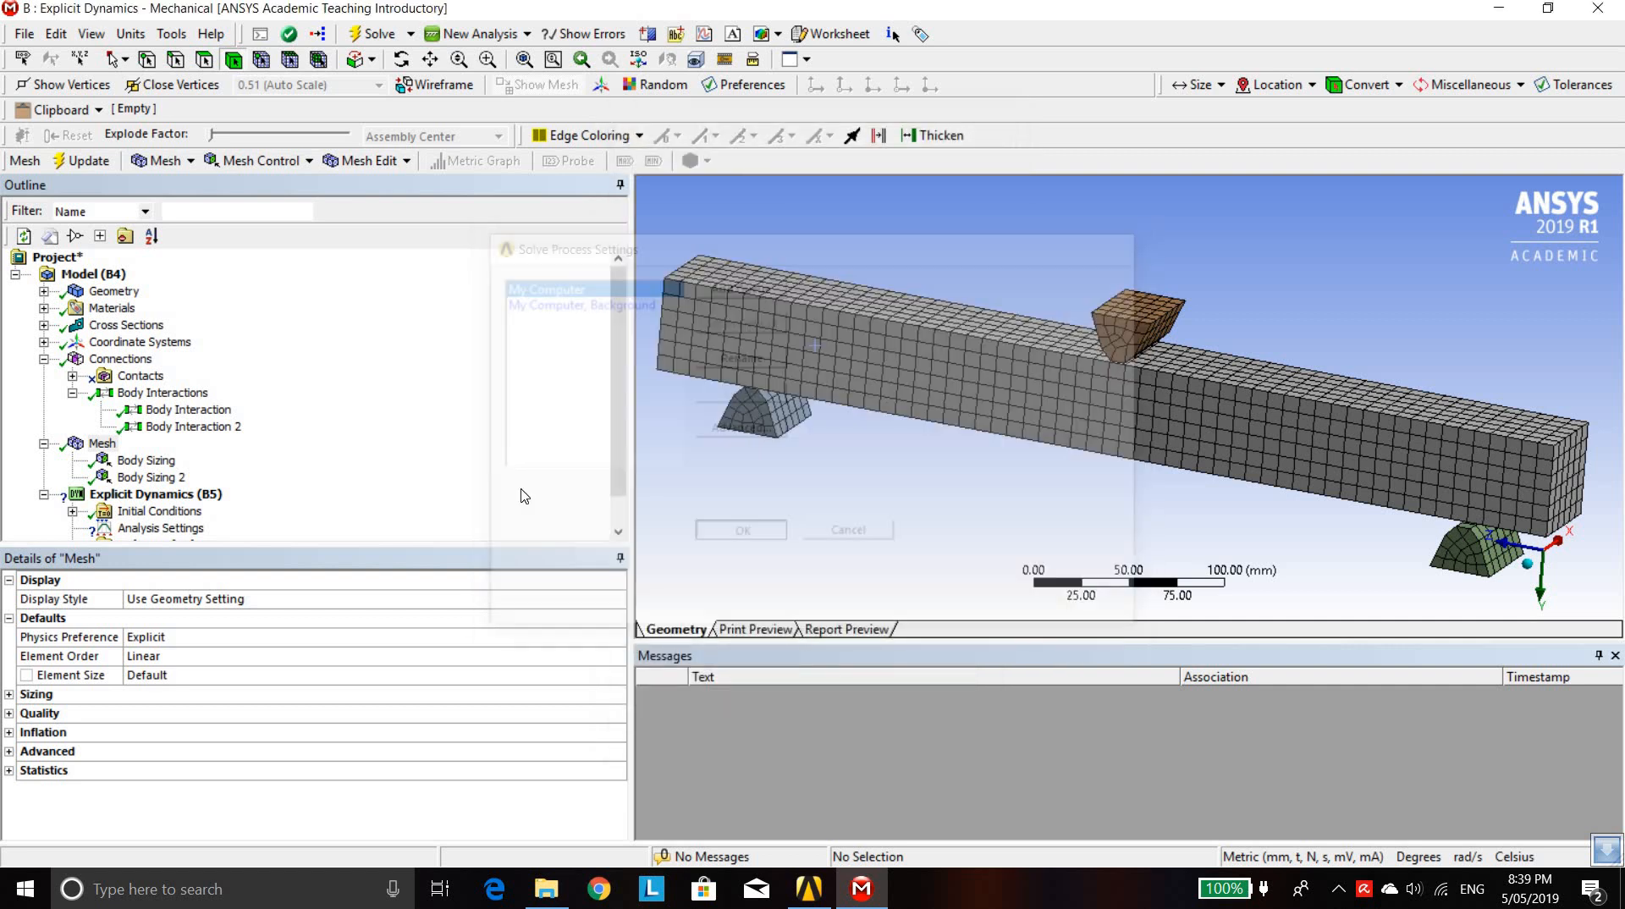
In the Meshing options, set the number of CPUs to 3 for both meshing methods and parallel part meshing
{"action": "left_click", "coordinate": [171, 35]}
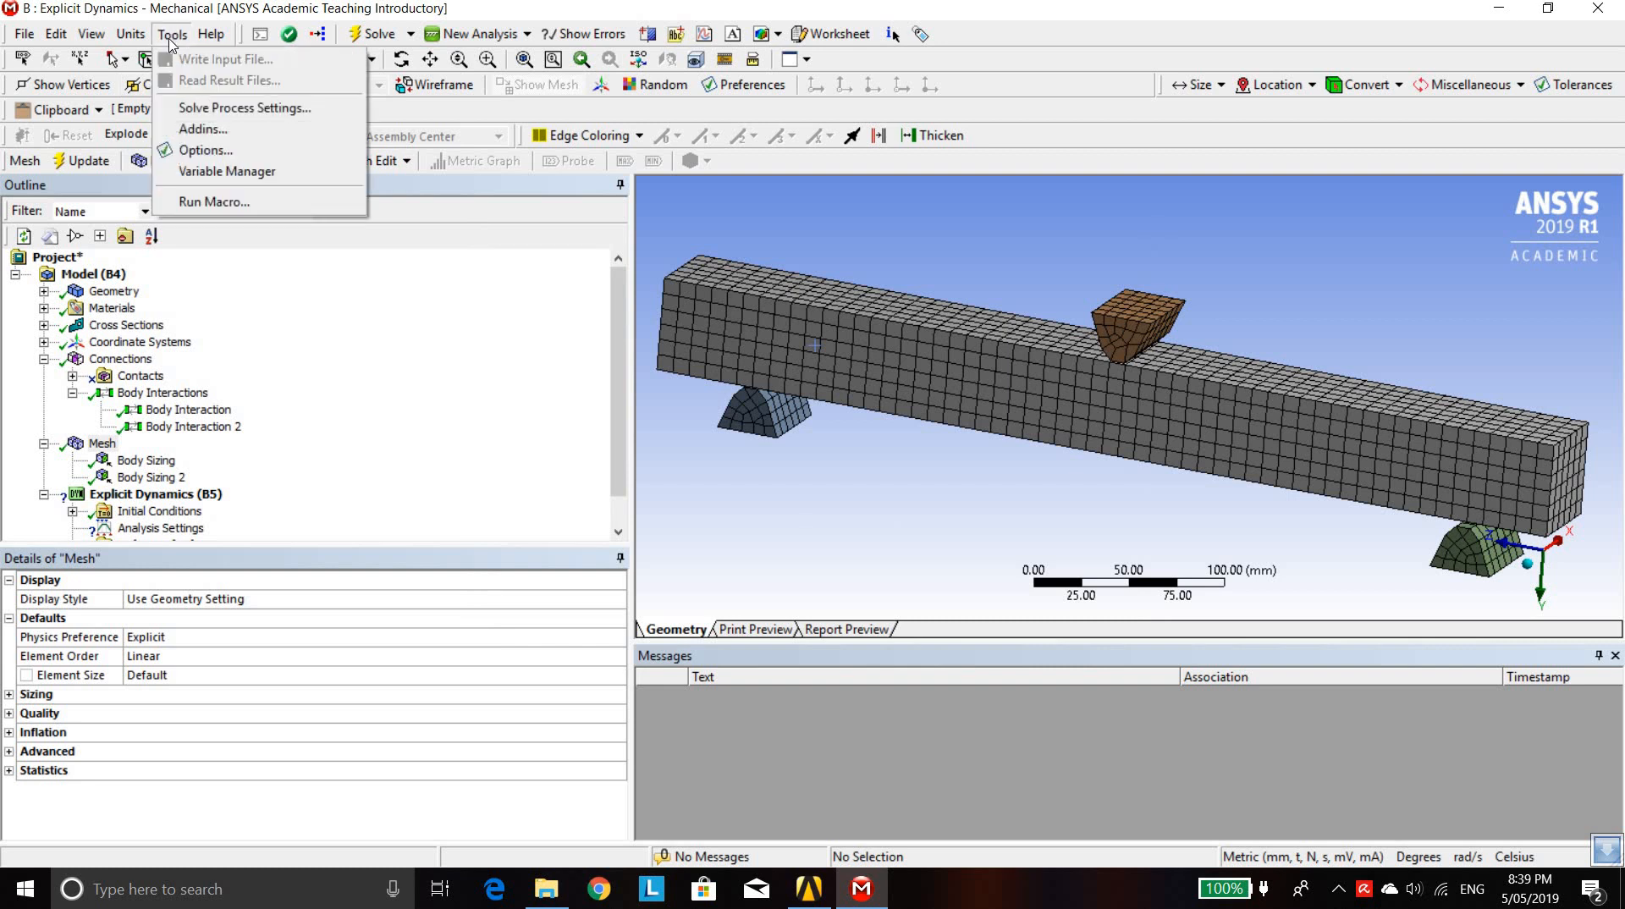
{"action": "left_click", "coordinate": [206, 150]}
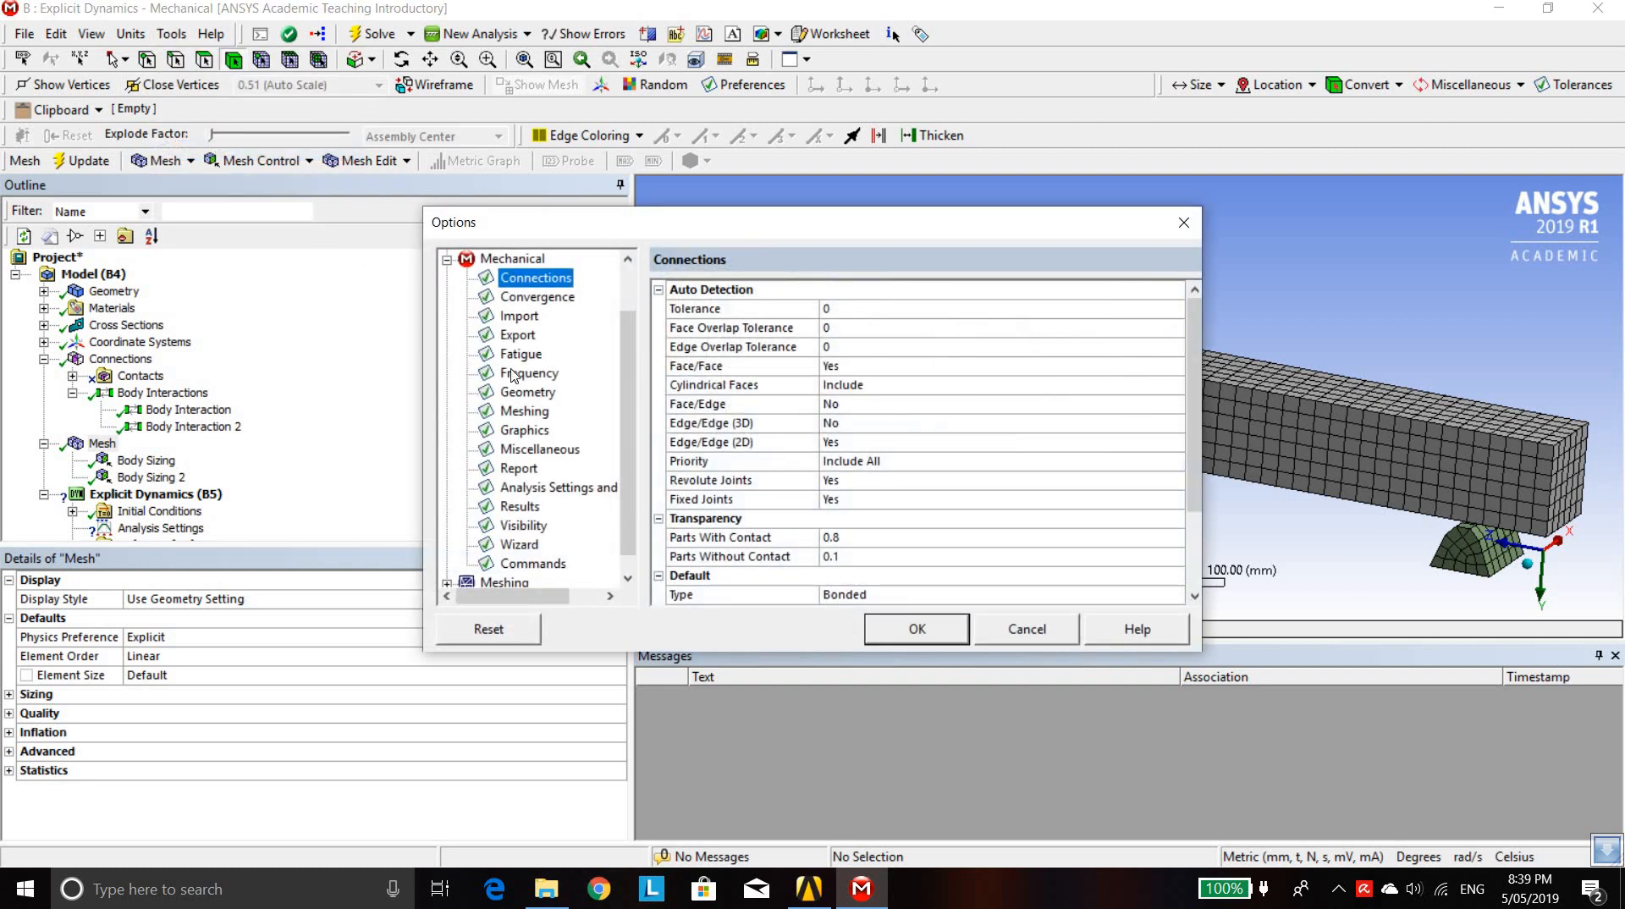
{"action": "scroll", "coordinate": [513, 377], "scroll_direction": "down", "scroll_amount": 1}
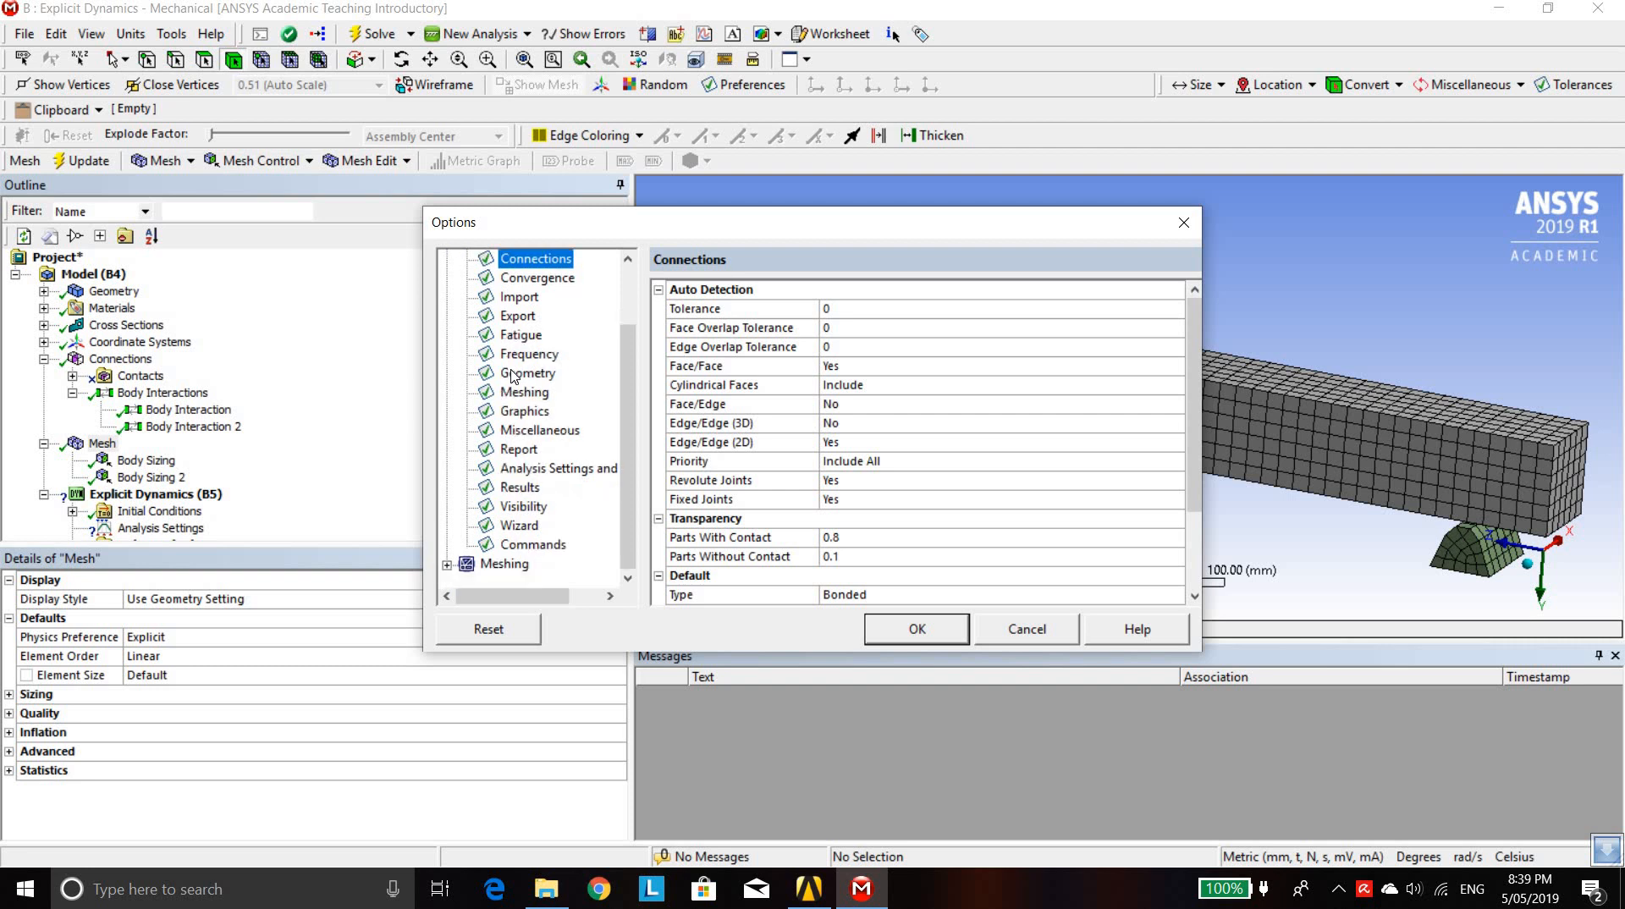
{"action": "left_click", "coordinate": [446, 565]}
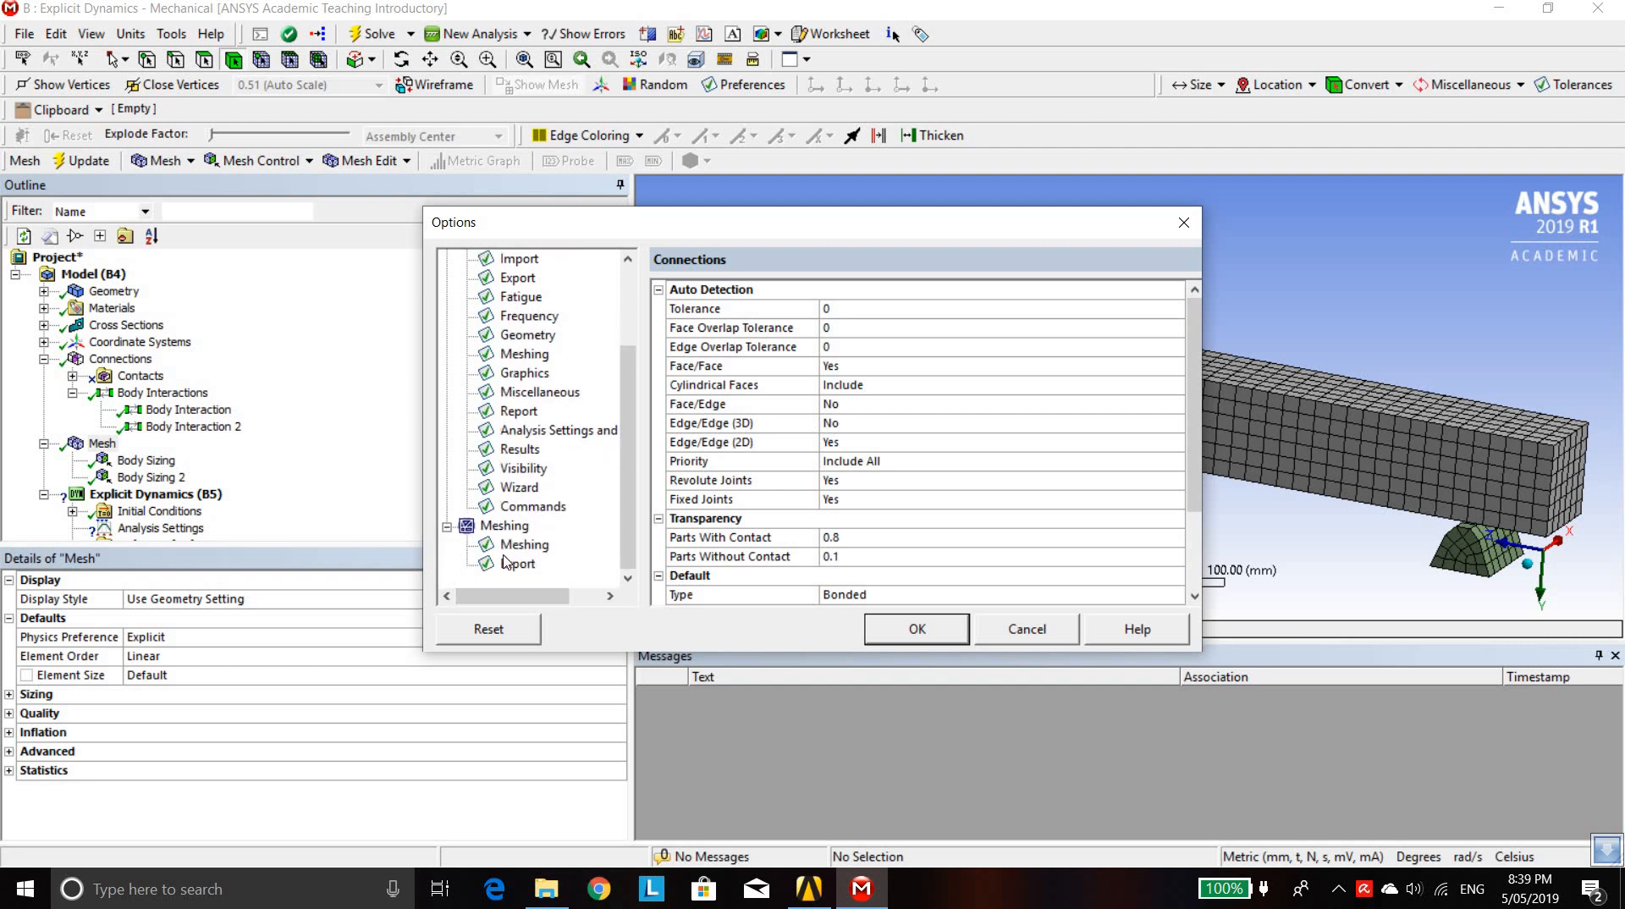
{"action": "left_click", "coordinate": [520, 544]}
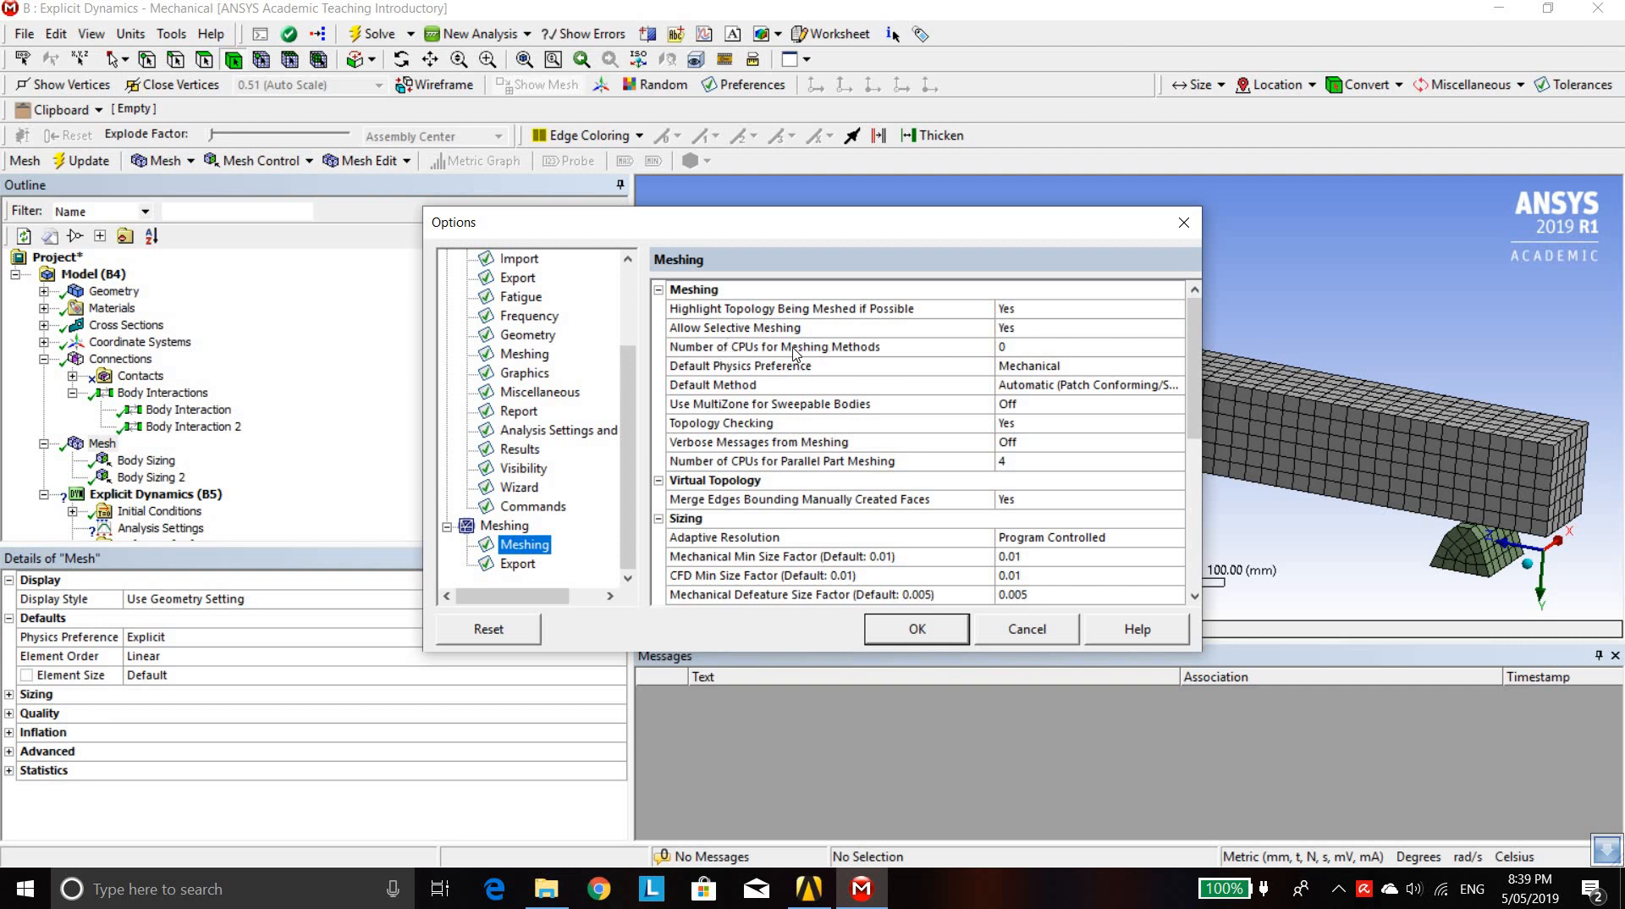
{"action": "left_click", "coordinate": [1016, 348]}
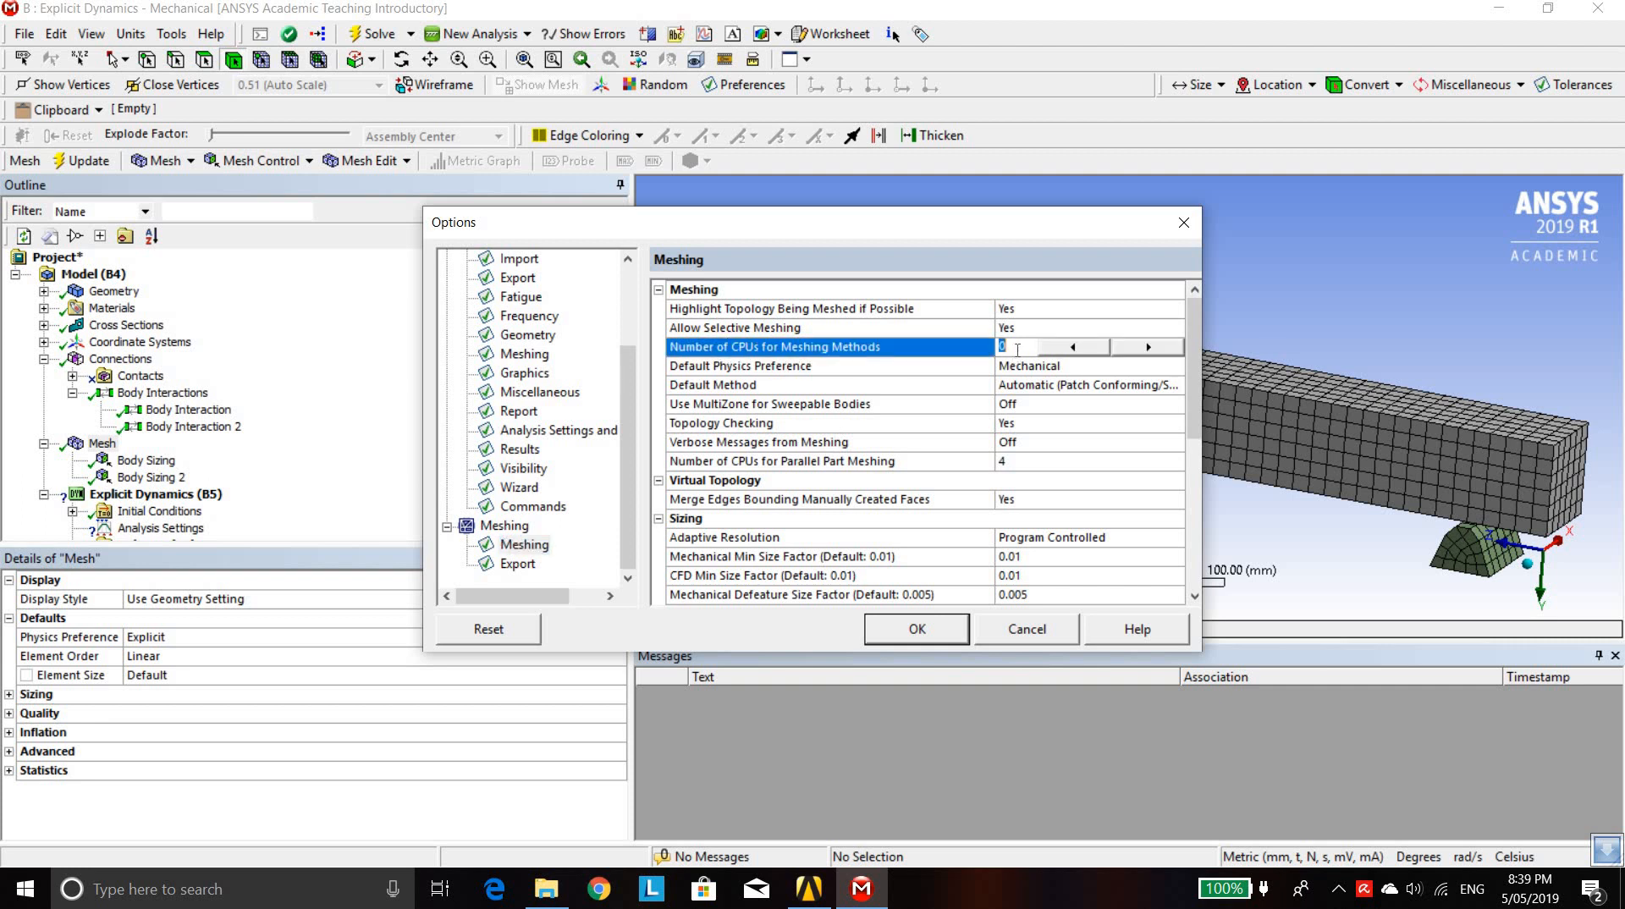
{"action": "double_click", "coordinate": [1161, 353]}
{"action": "left_click", "coordinate": [1020, 462]}
{"action": "left_click", "coordinate": [1060, 468]}
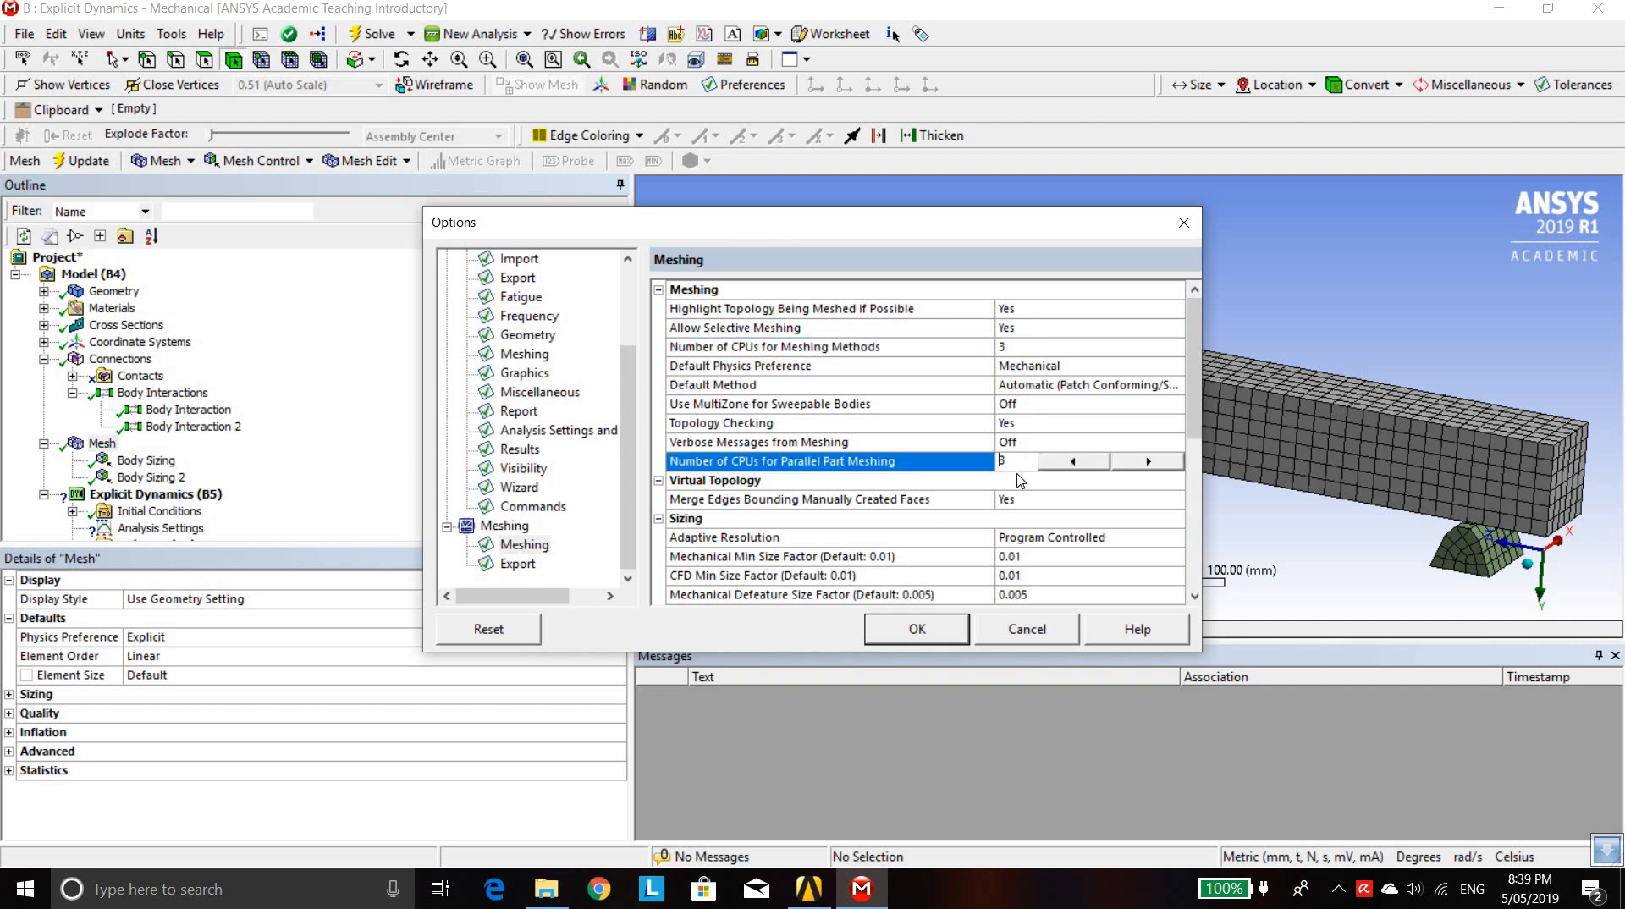
{"action": "left_click", "coordinate": [917, 642]}
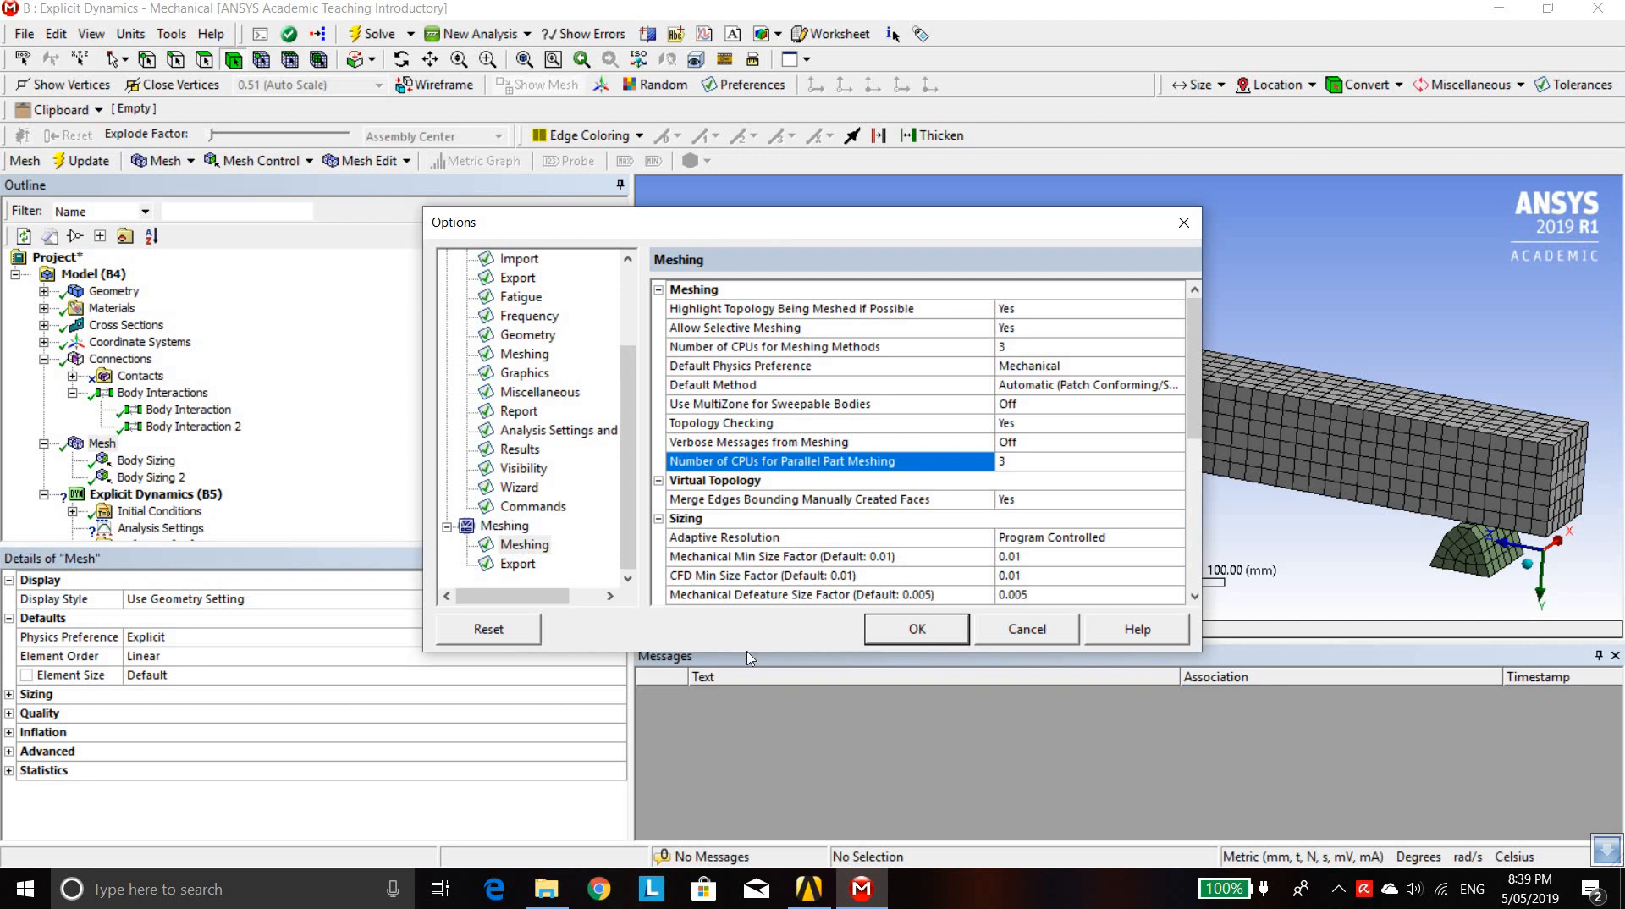
{"action": "left_click", "coordinate": [905, 636]}
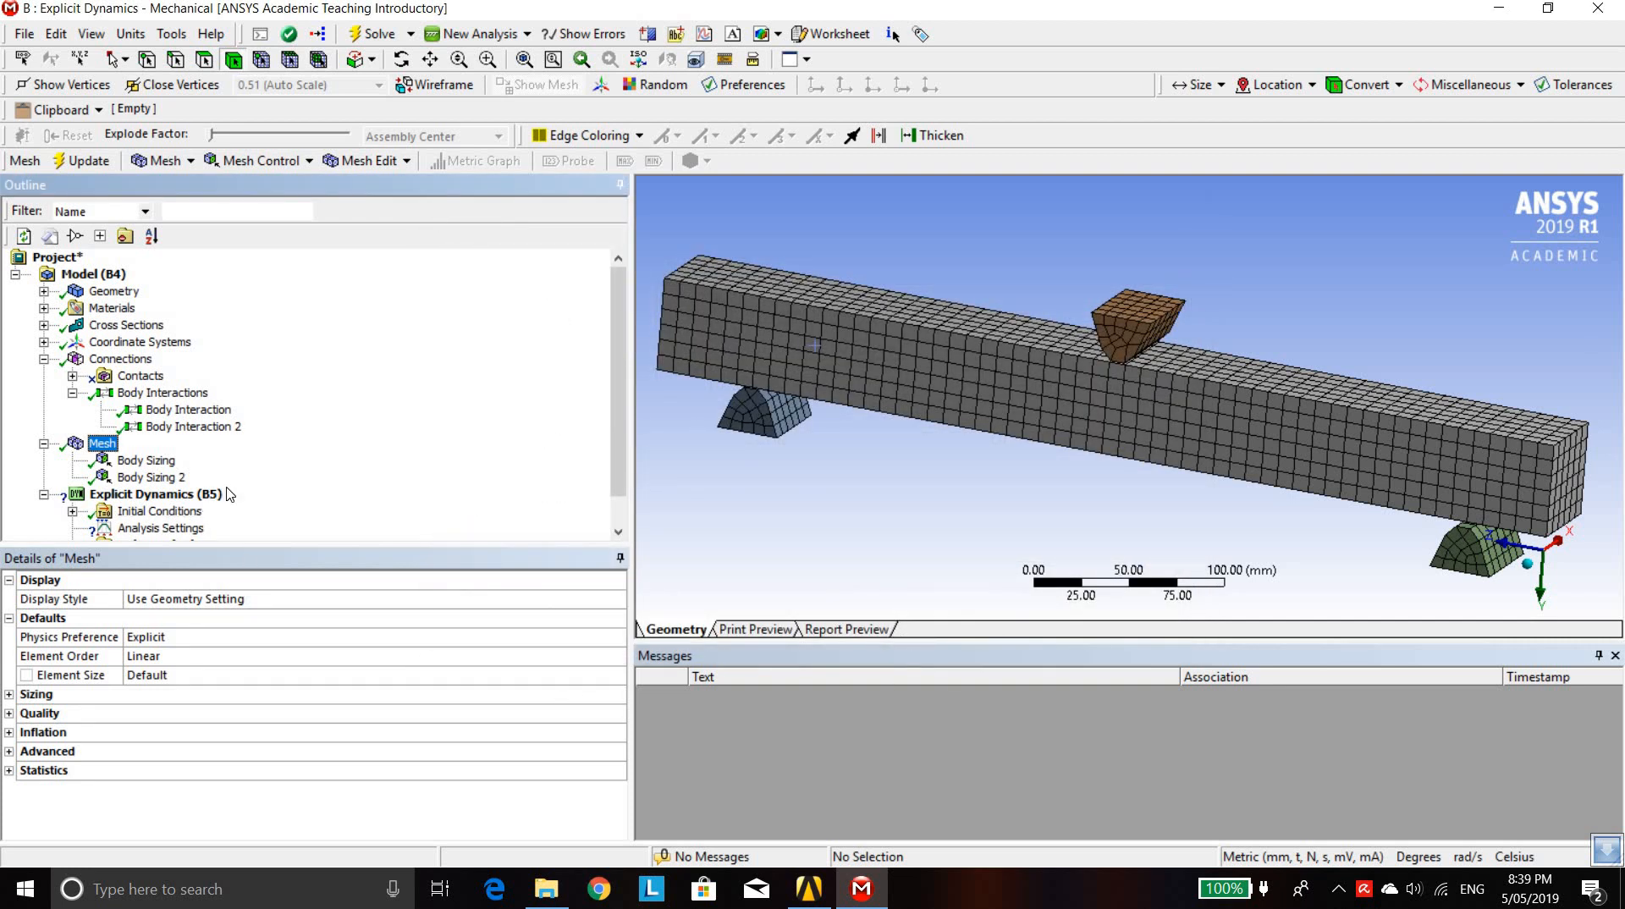
Insert a velocity under the initial conditions and scope it to the loading block above the beam
{"action": "scroll", "coordinate": [229, 494], "scroll_direction": "down", "scroll_amount": 1}
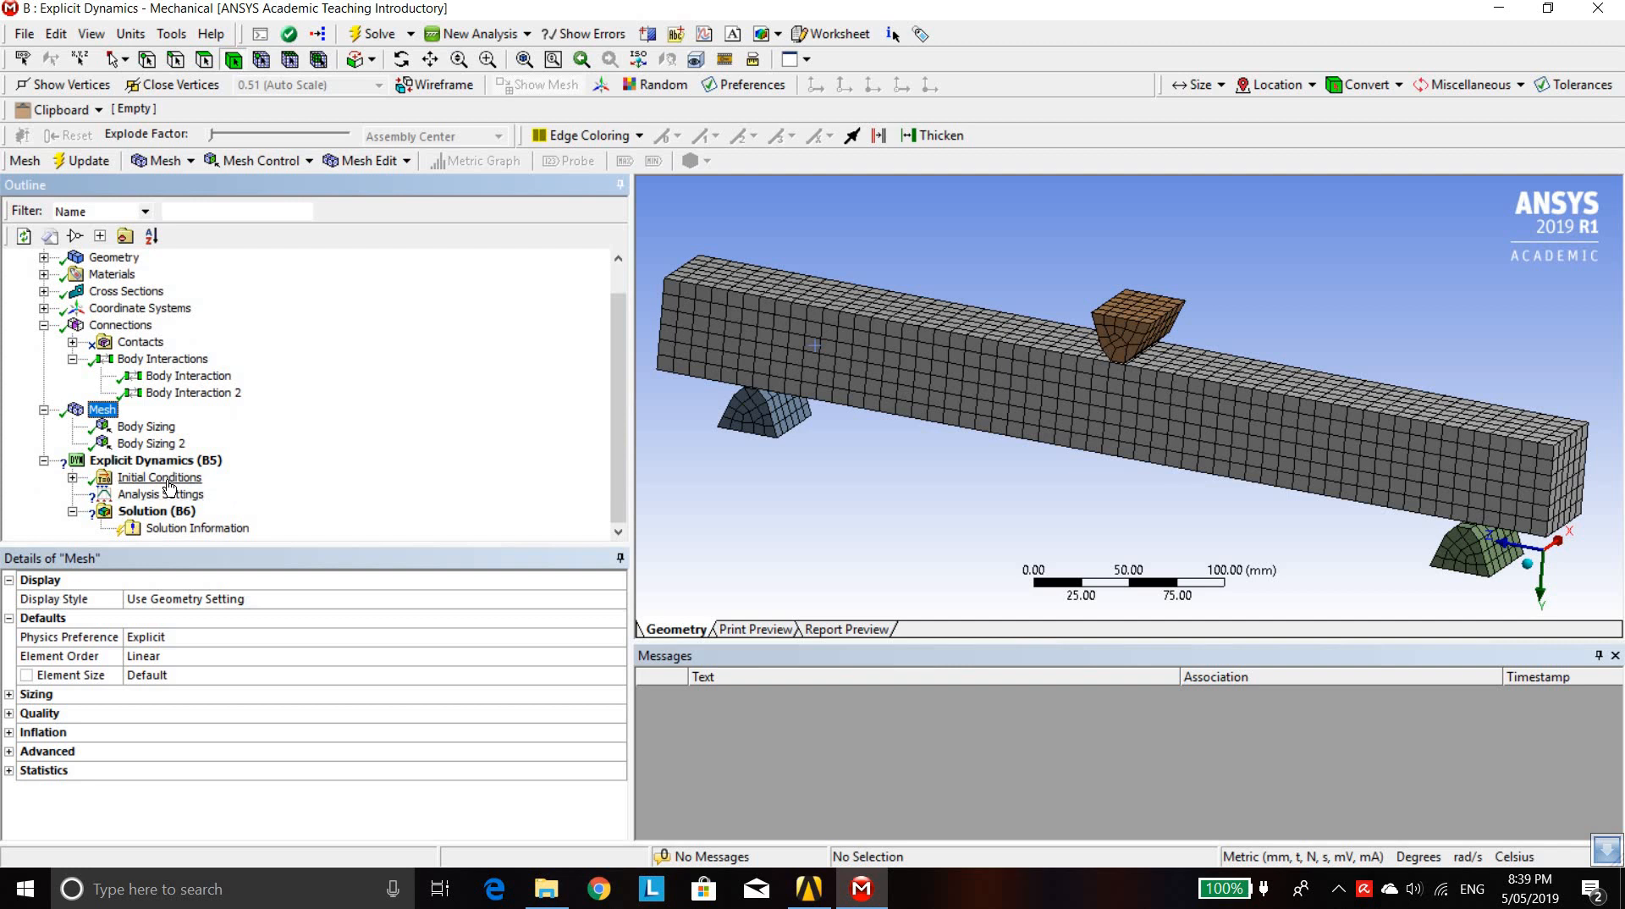
{"action": "left_click", "coordinate": [169, 480]}
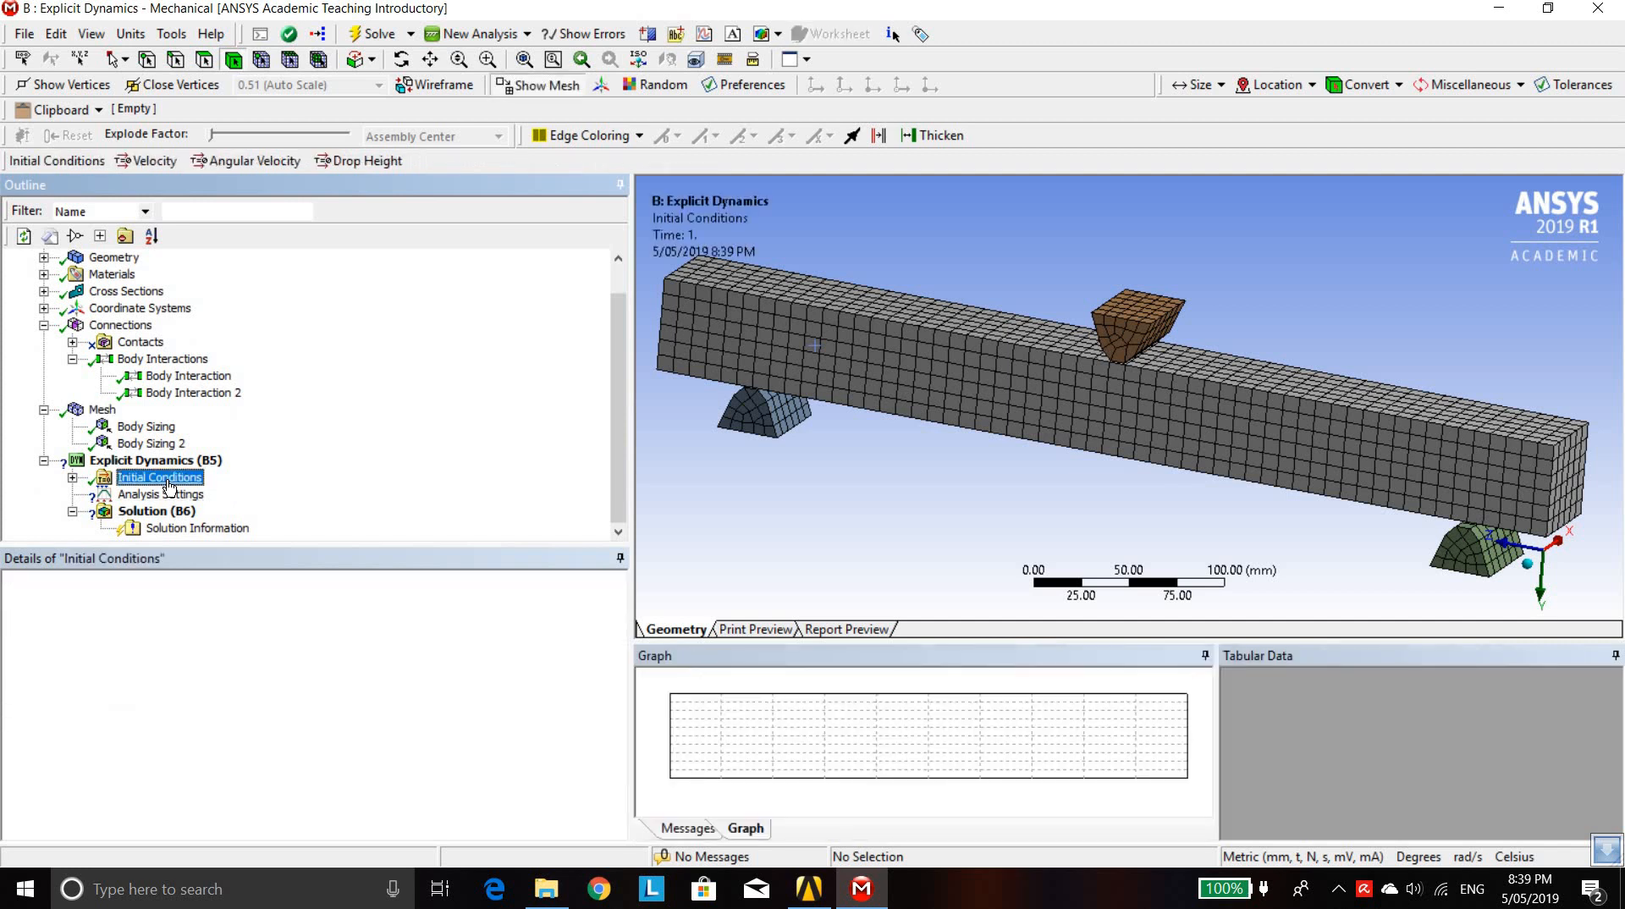
{"action": "right_click", "coordinate": [169, 486]}
{"action": "mouse_move", "coordinate": [200, 494]}
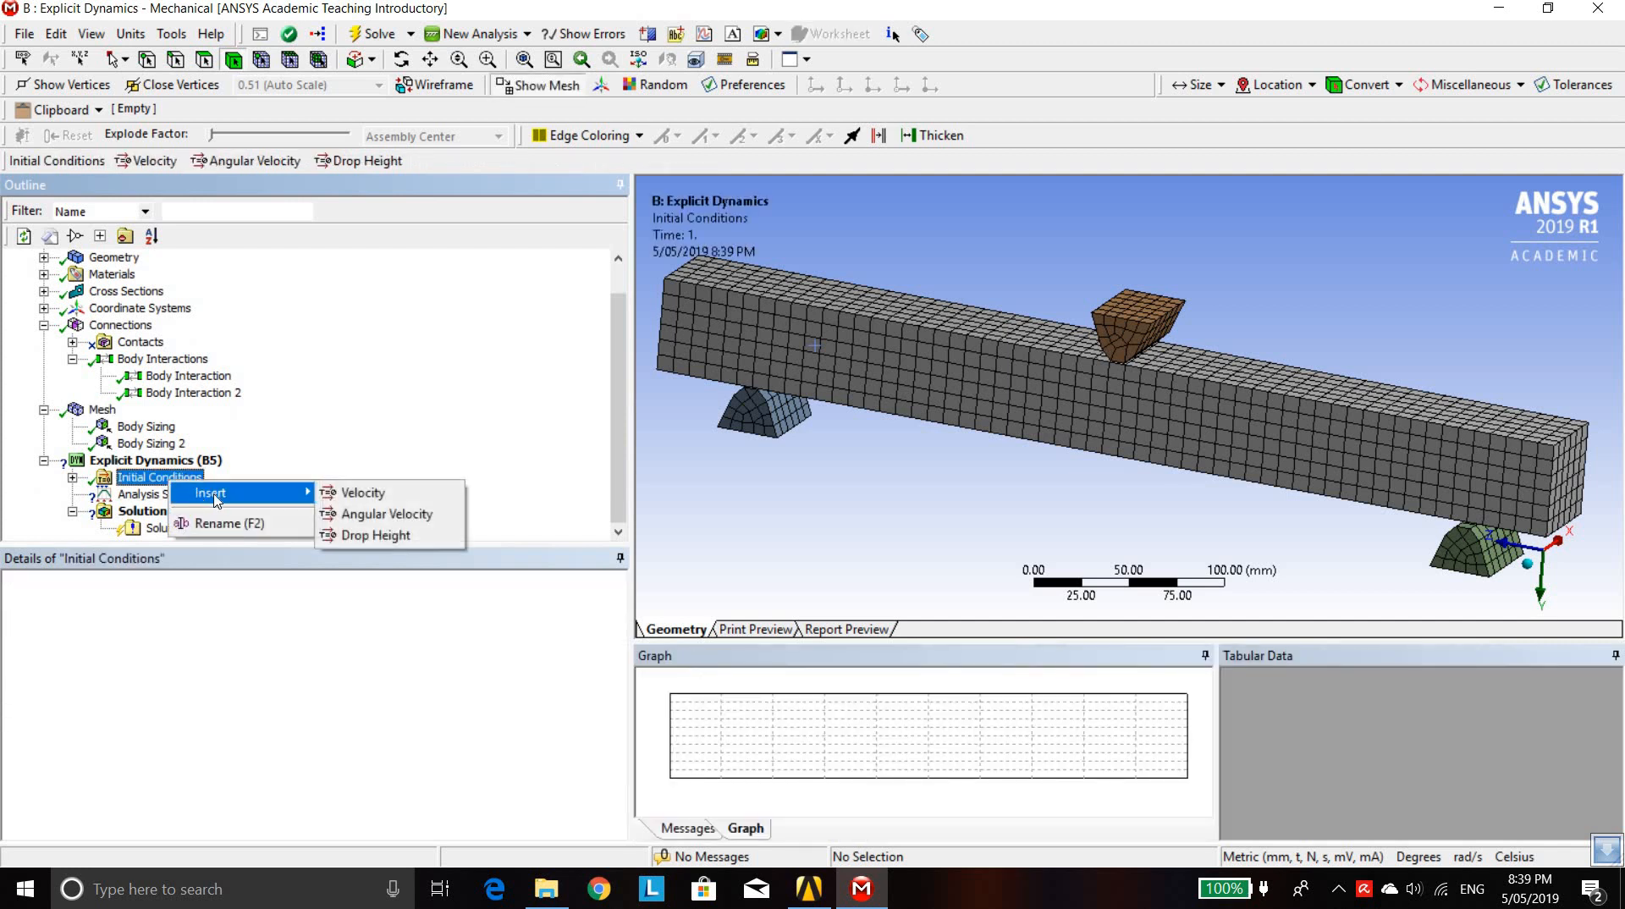
{"action": "left_click", "coordinate": [355, 493]}
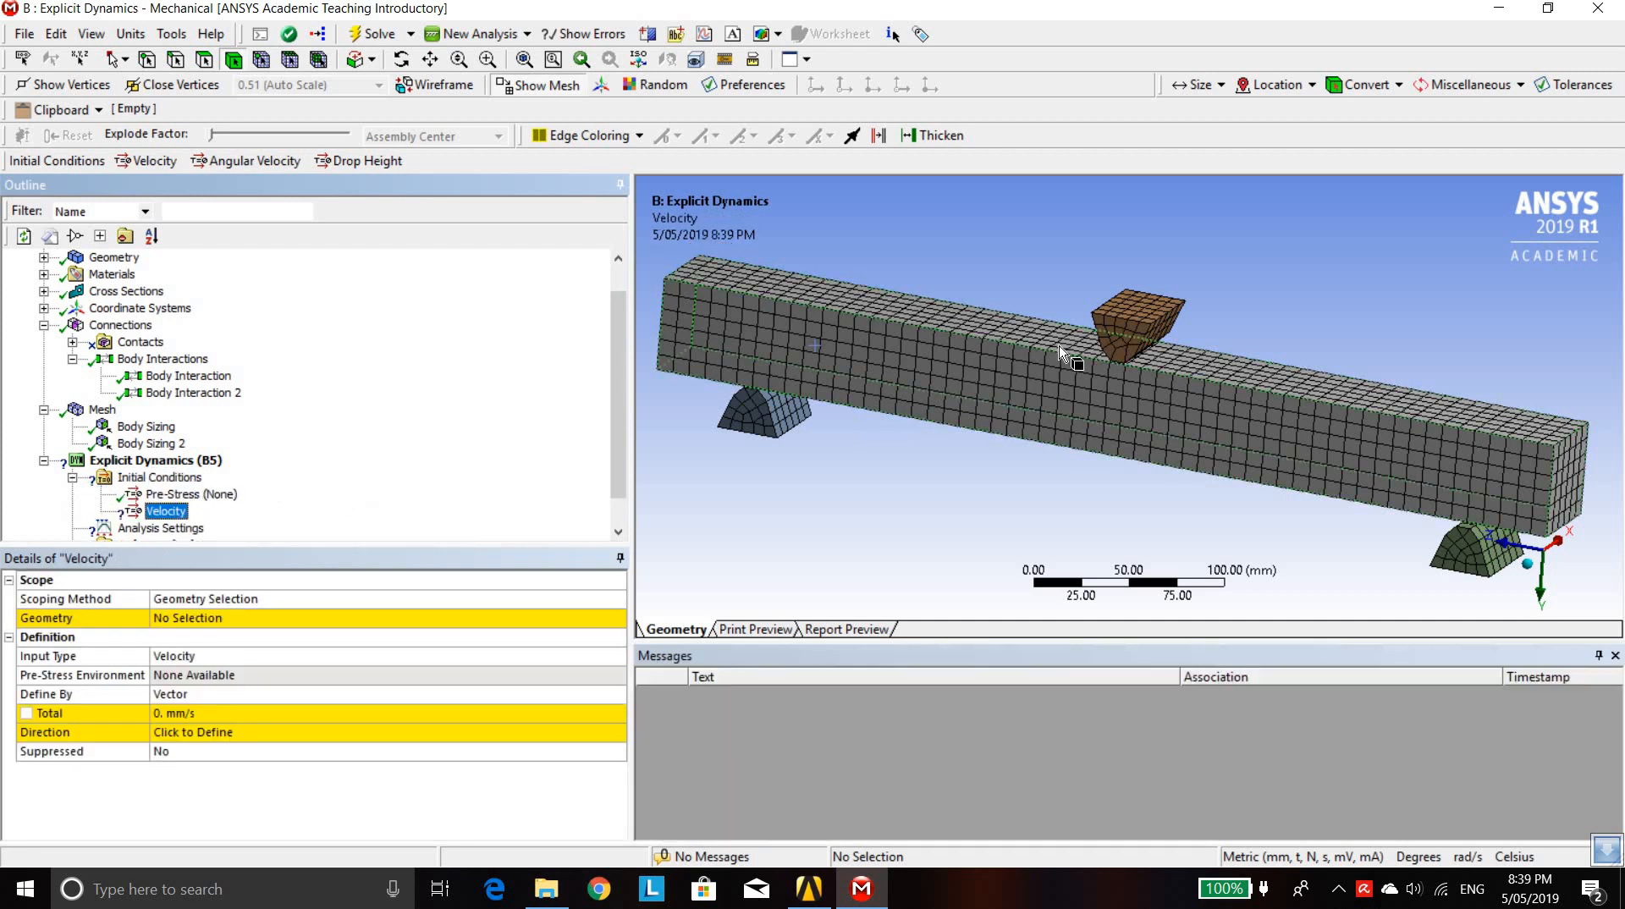
{"action": "left_click", "coordinate": [1118, 328]}
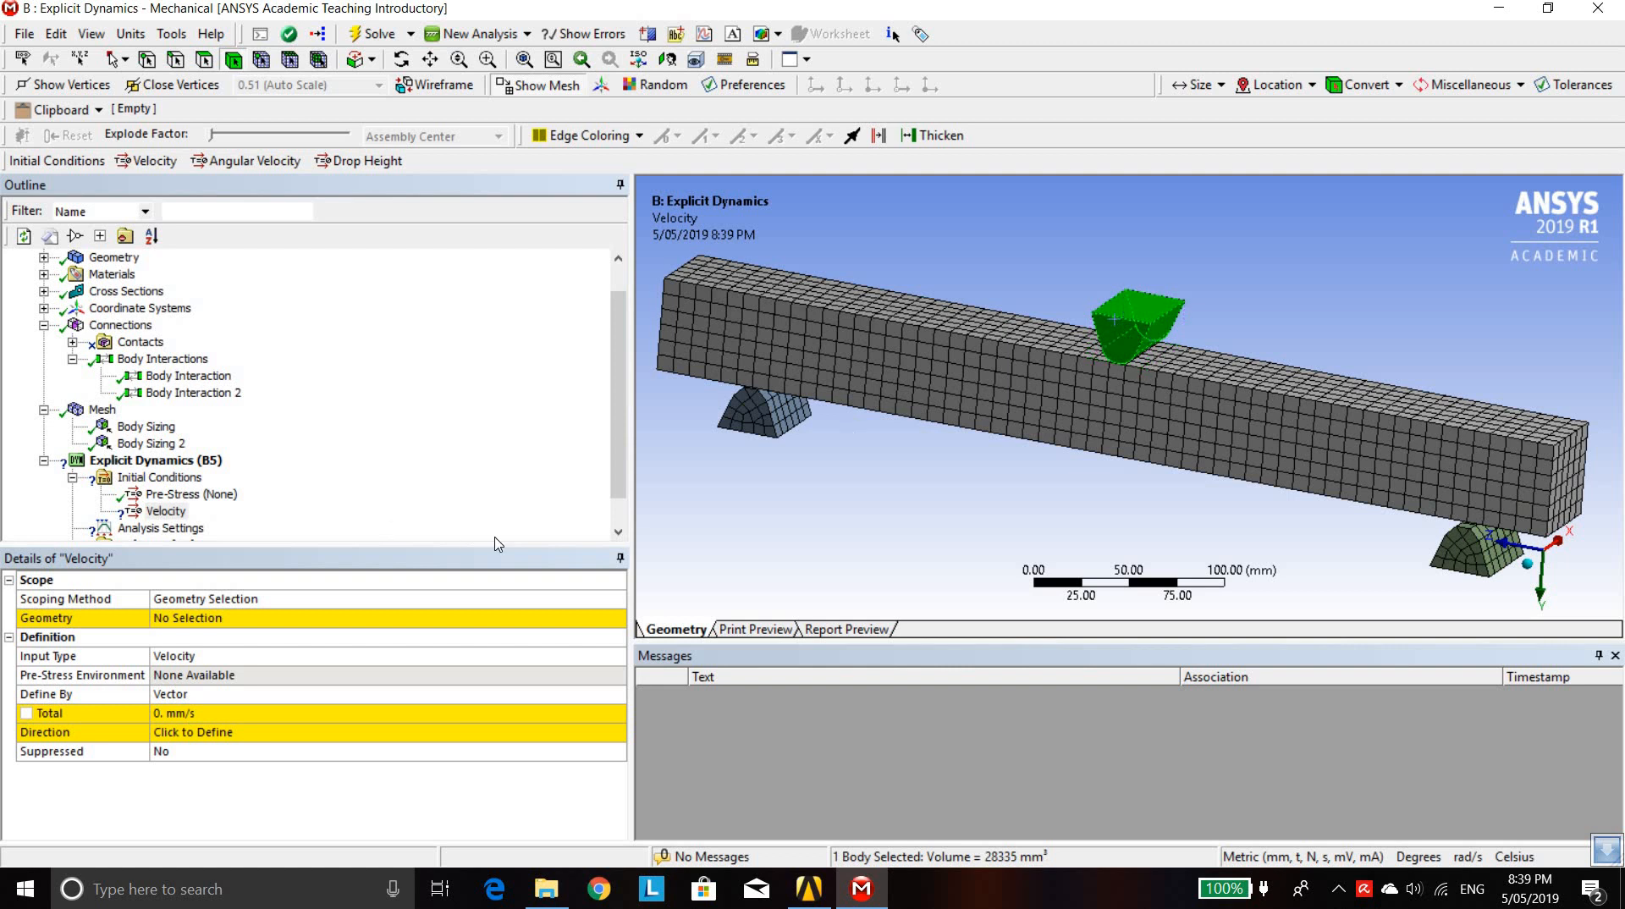
{"action": "left_click", "coordinate": [173, 621]}
{"action": "left_click", "coordinate": [175, 621]}
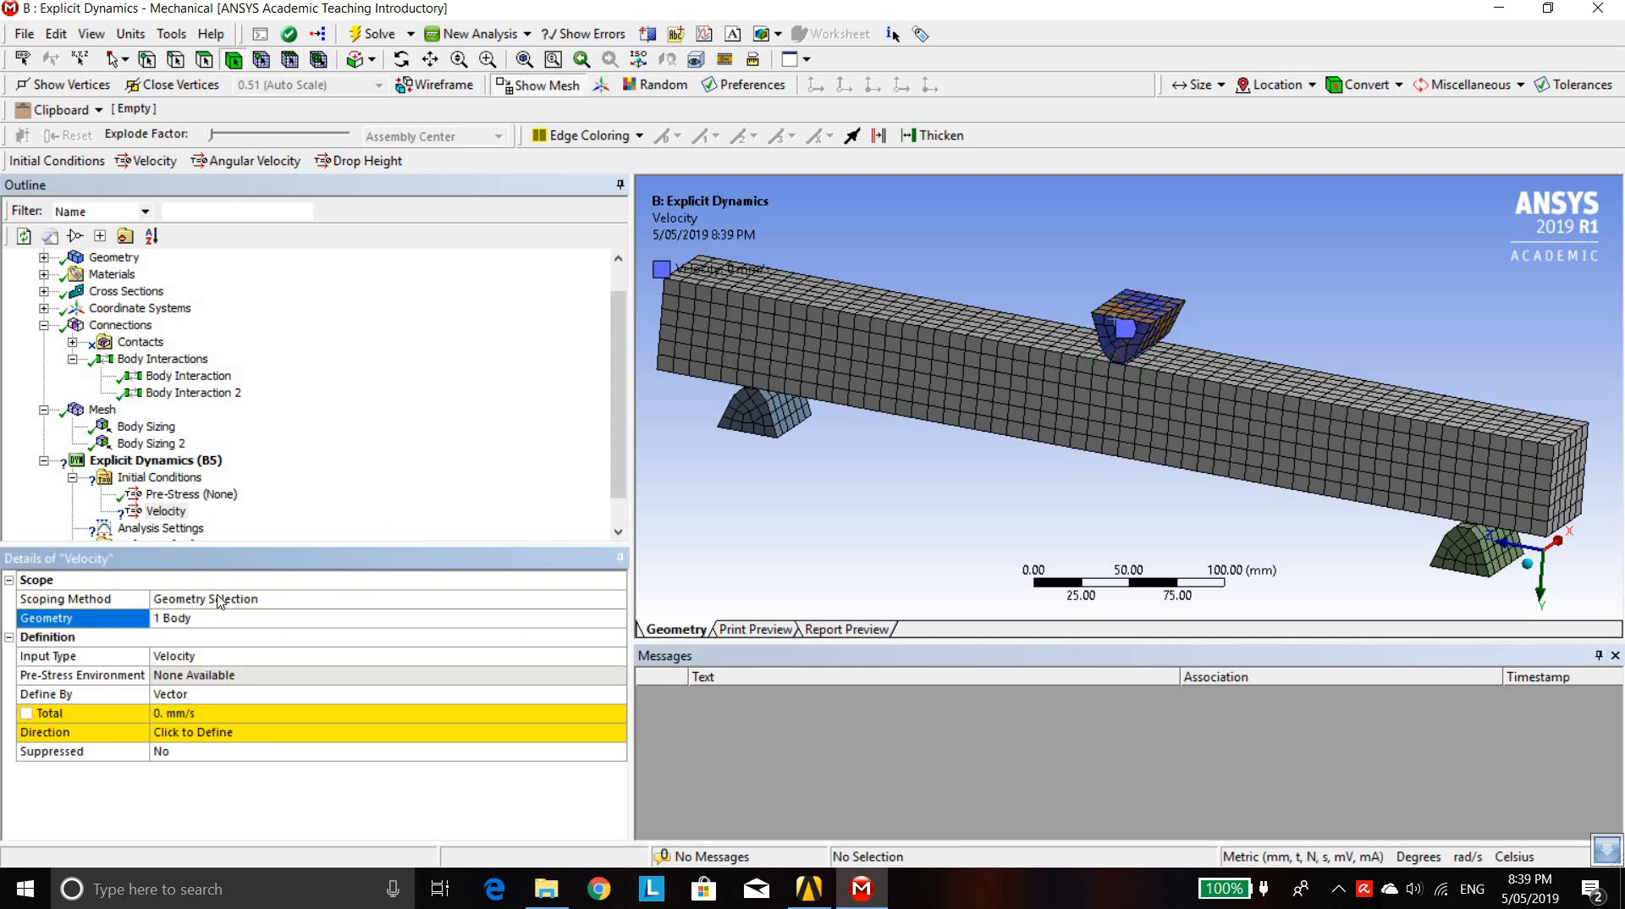
Define the loading block's initial velocity by components with a Y component of 8000 mm/s, and check its direction on the model
{"action": "left_click", "coordinate": [615, 700]}
{"action": "left_click", "coordinate": [617, 696]}
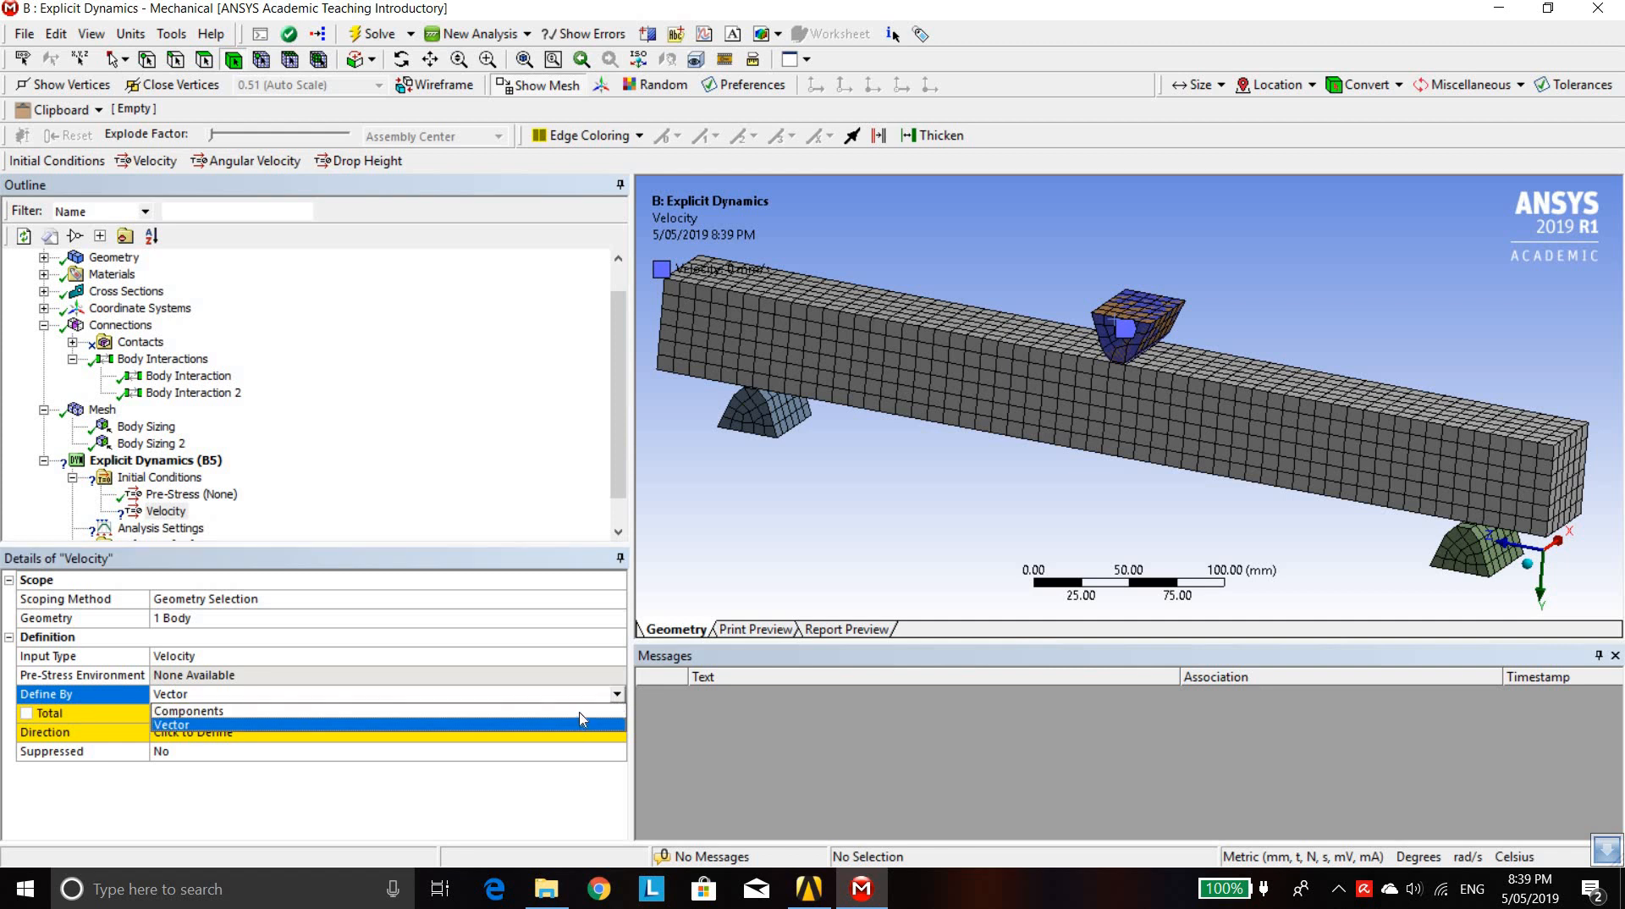
{"action": "left_click", "coordinate": [580, 711]}
{"action": "scroll", "coordinate": [1391, 541], "scroll_direction": "down", "scroll_amount": 2}
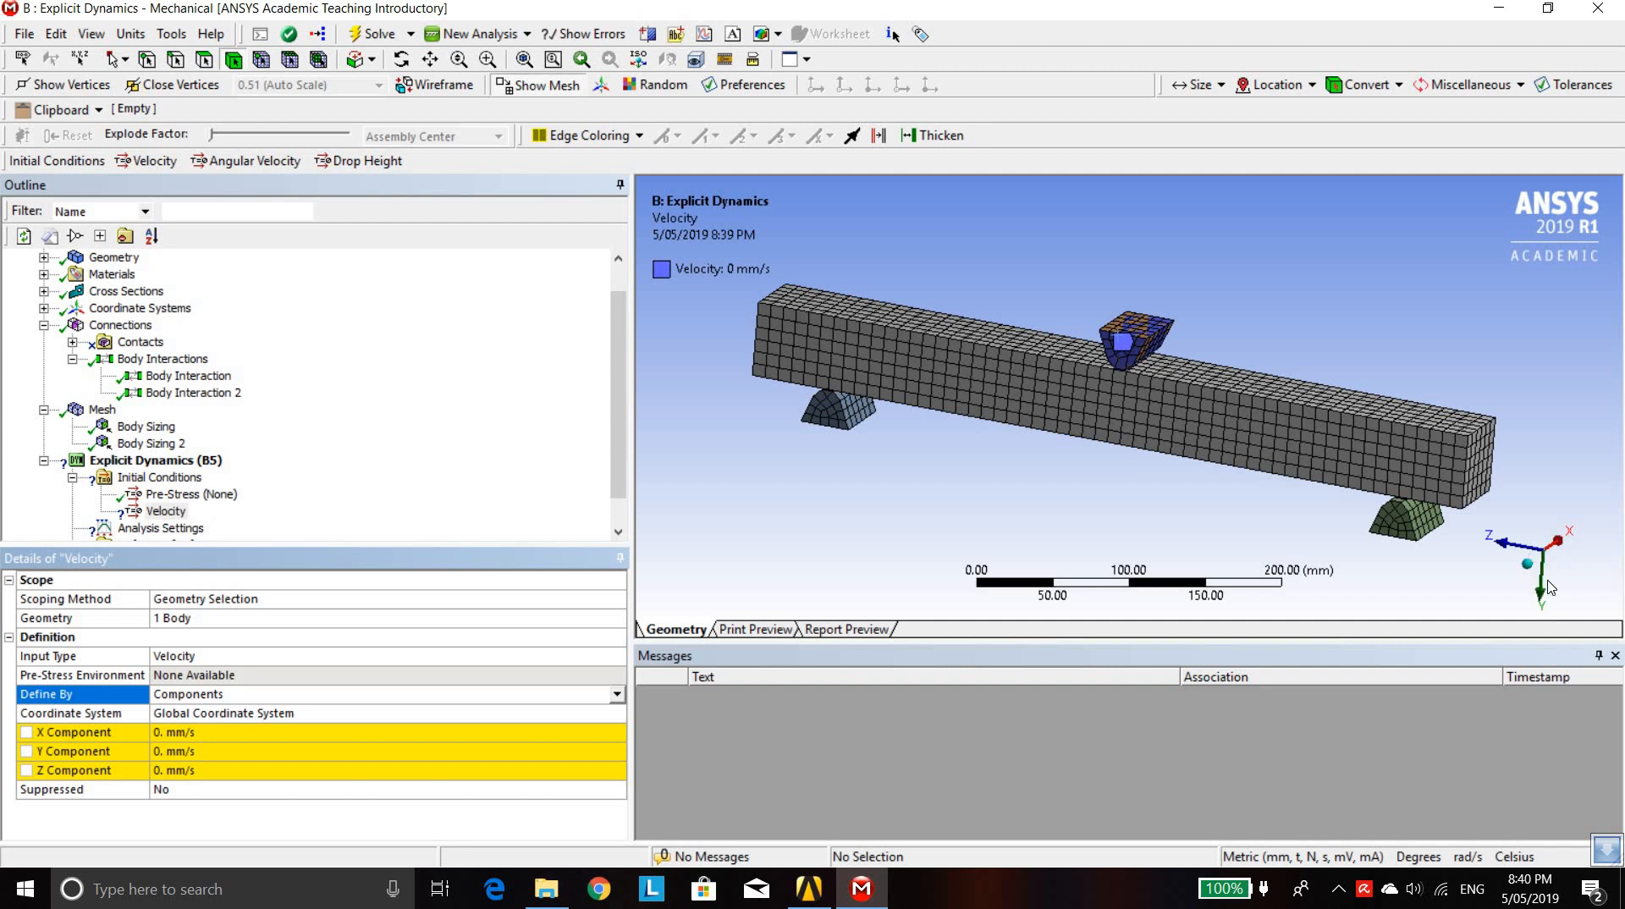
{"action": "left_click", "coordinate": [173, 752]}
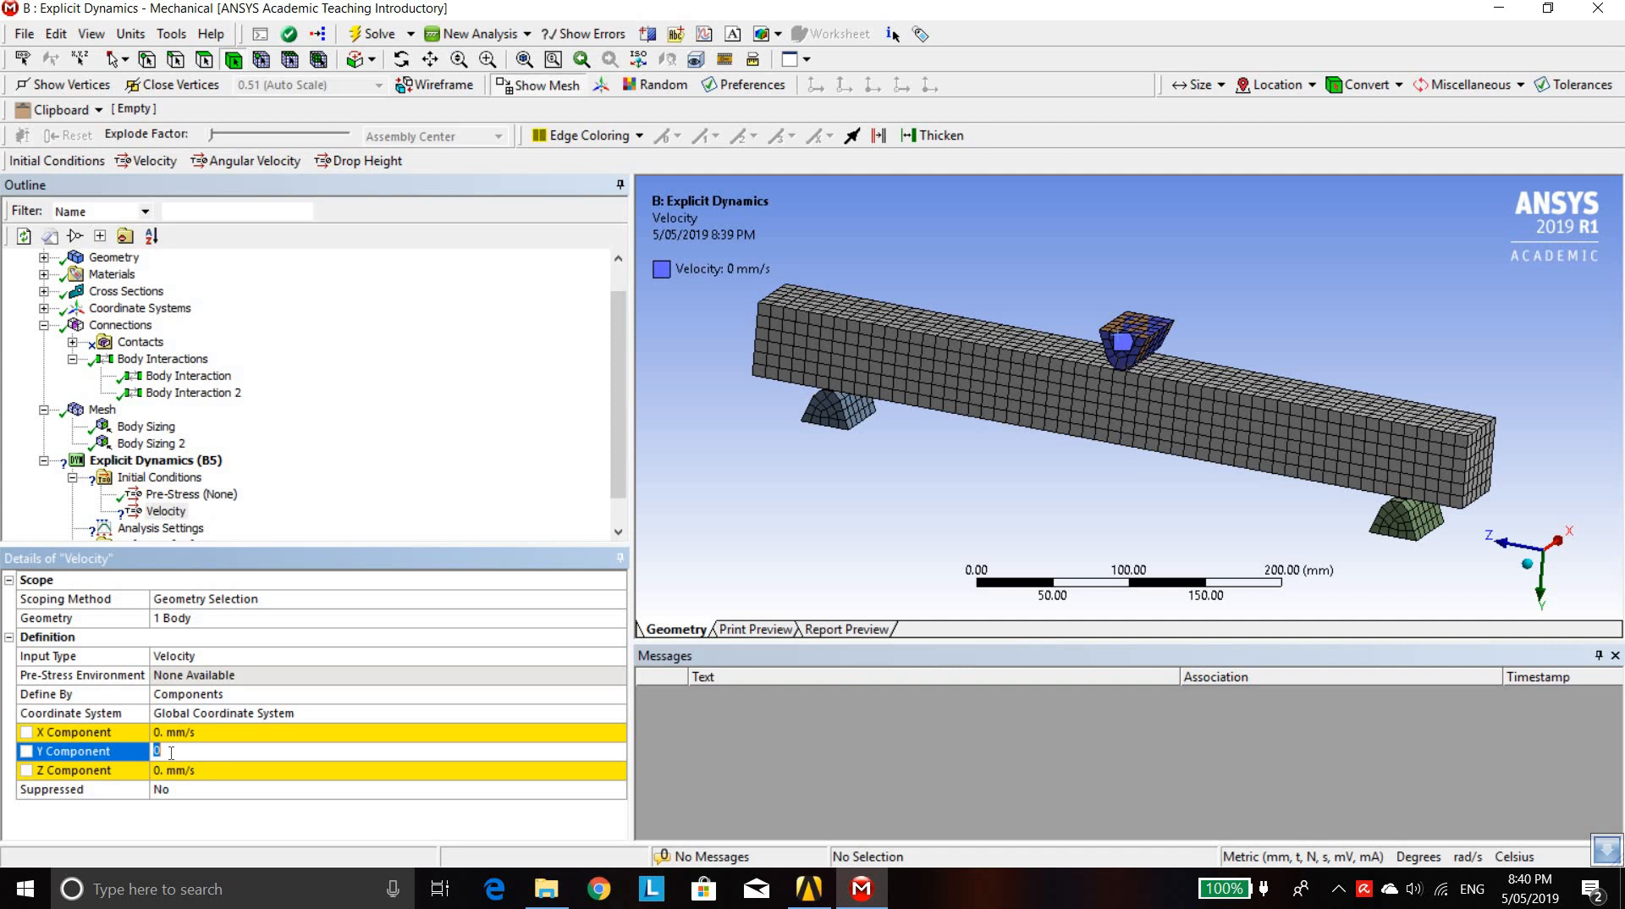
{"action": "type", "text": "8000"}
{"action": "left_click", "coordinate": [207, 821]}
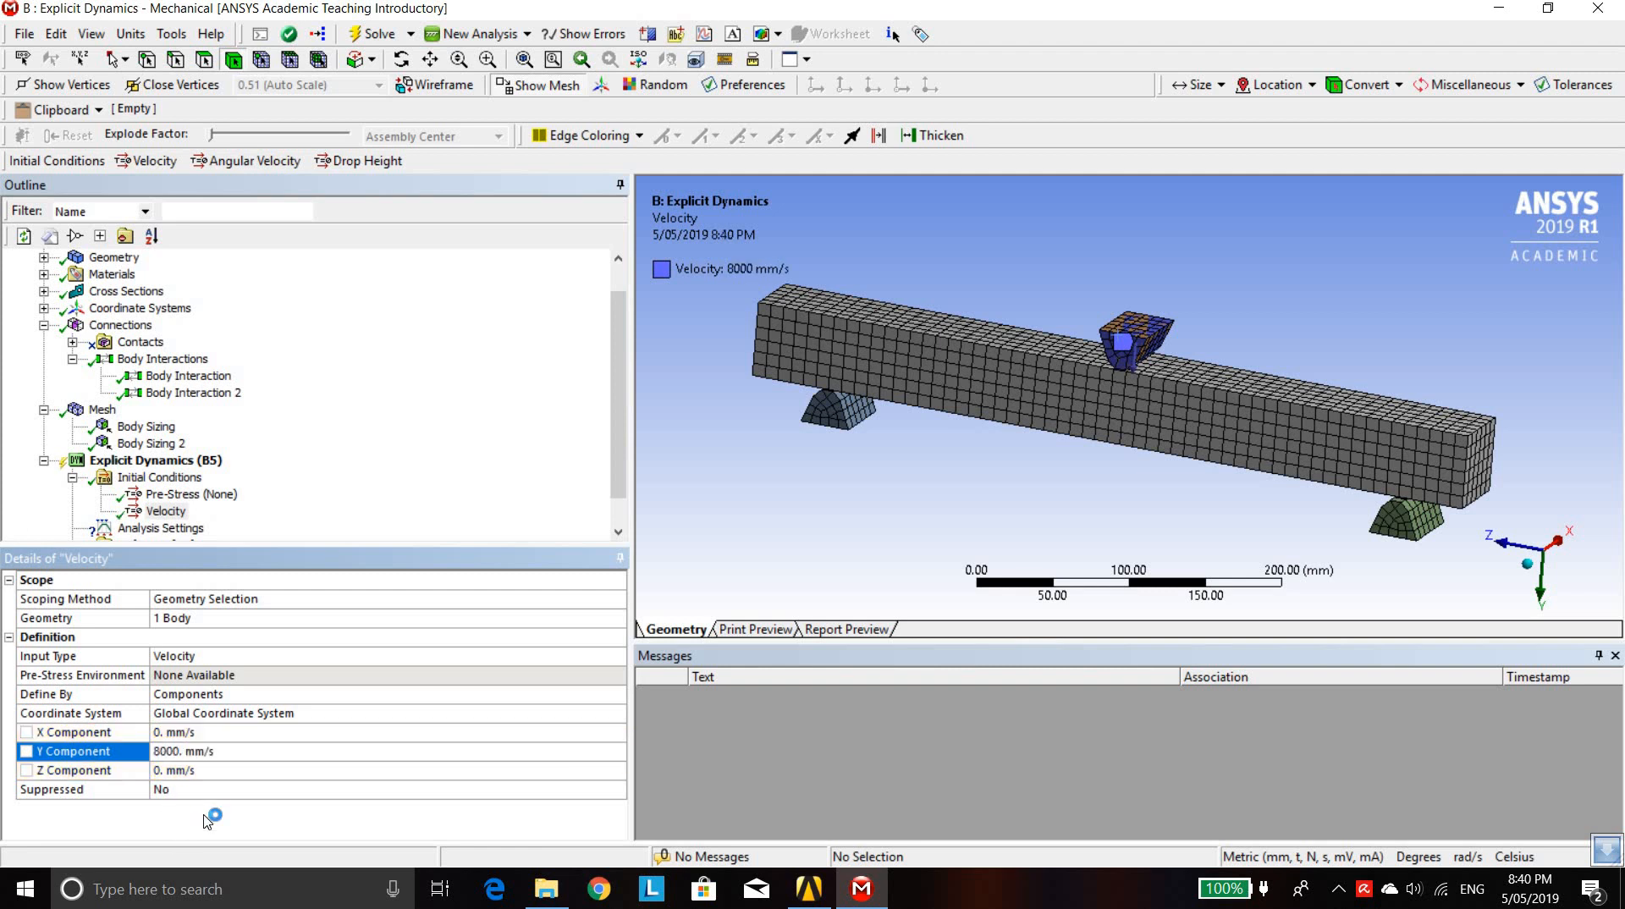
{"action": "scroll", "coordinate": [1124, 398], "scroll_direction": "up", "scroll_amount": 4}
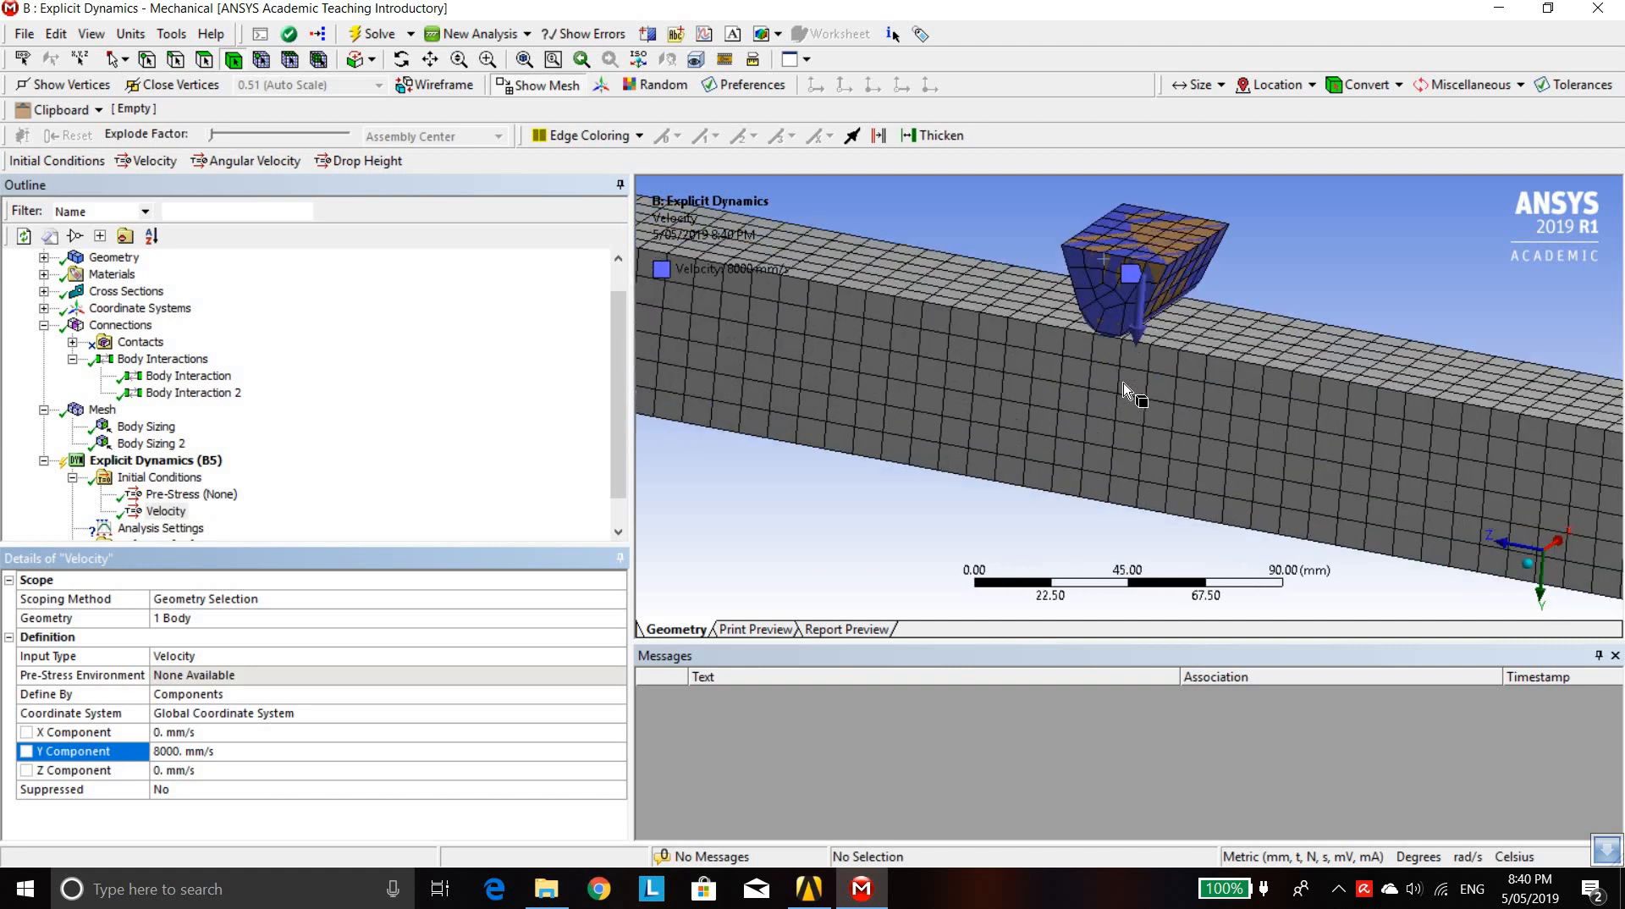
{"action": "scroll", "coordinate": [1124, 390], "scroll_direction": "up", "scroll_amount": 2}
{"action": "scroll", "coordinate": [1099, 336], "scroll_direction": "down", "scroll_amount": 3}
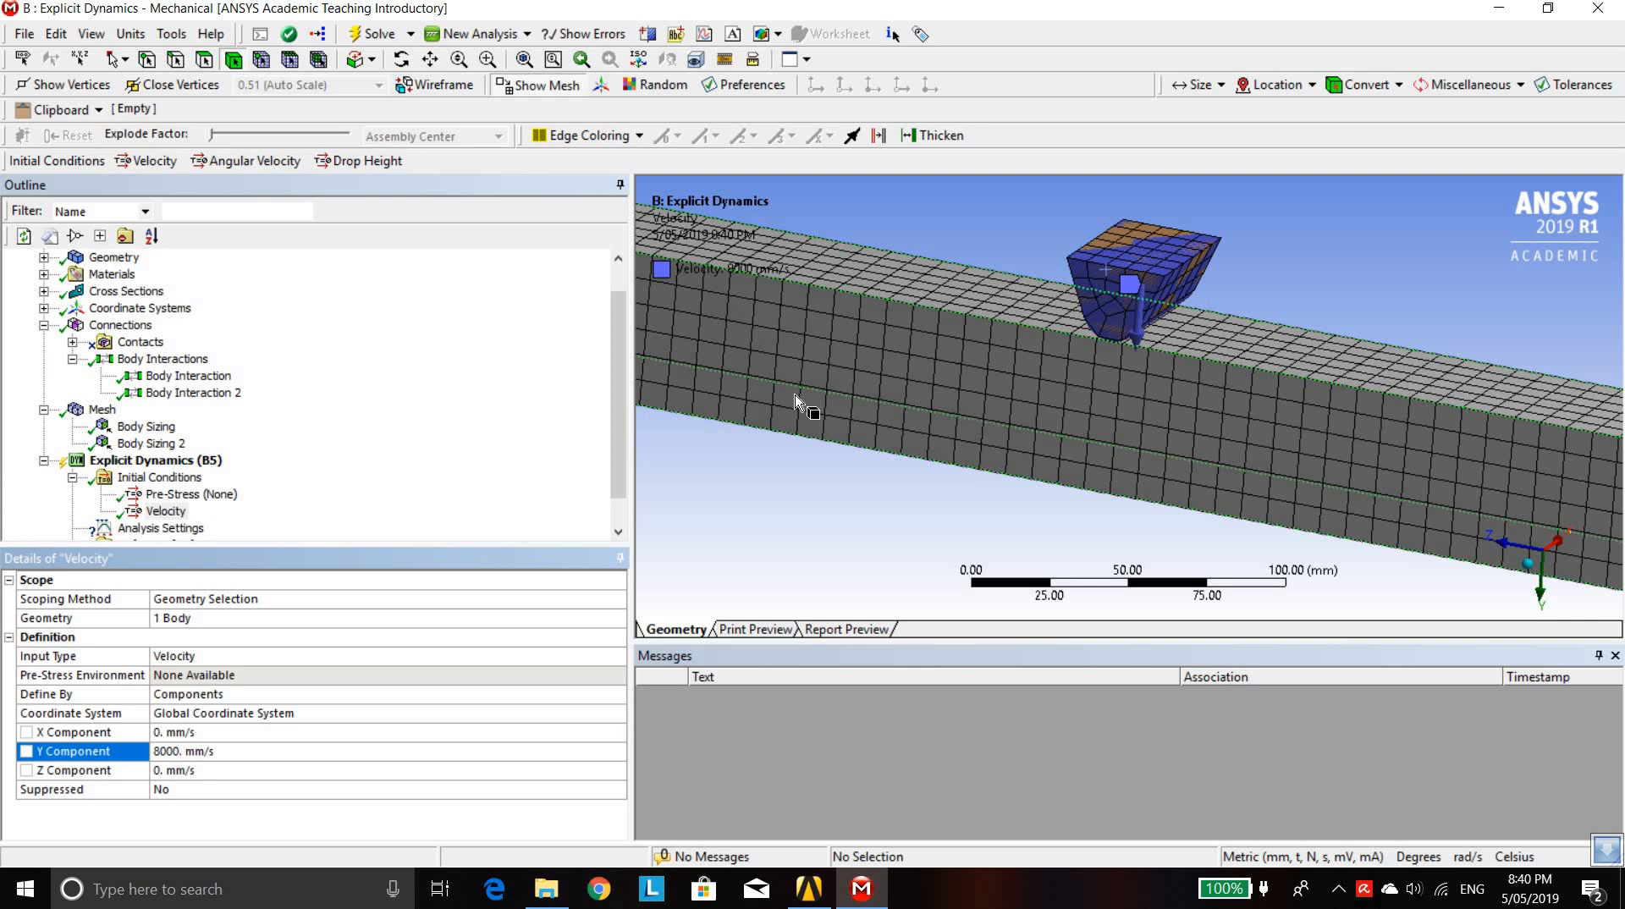
In the analysis settings, set the end time of the impact simulation to 5e-3 s
{"action": "scroll", "coordinate": [309, 423], "scroll_direction": "down", "scroll_amount": 1}
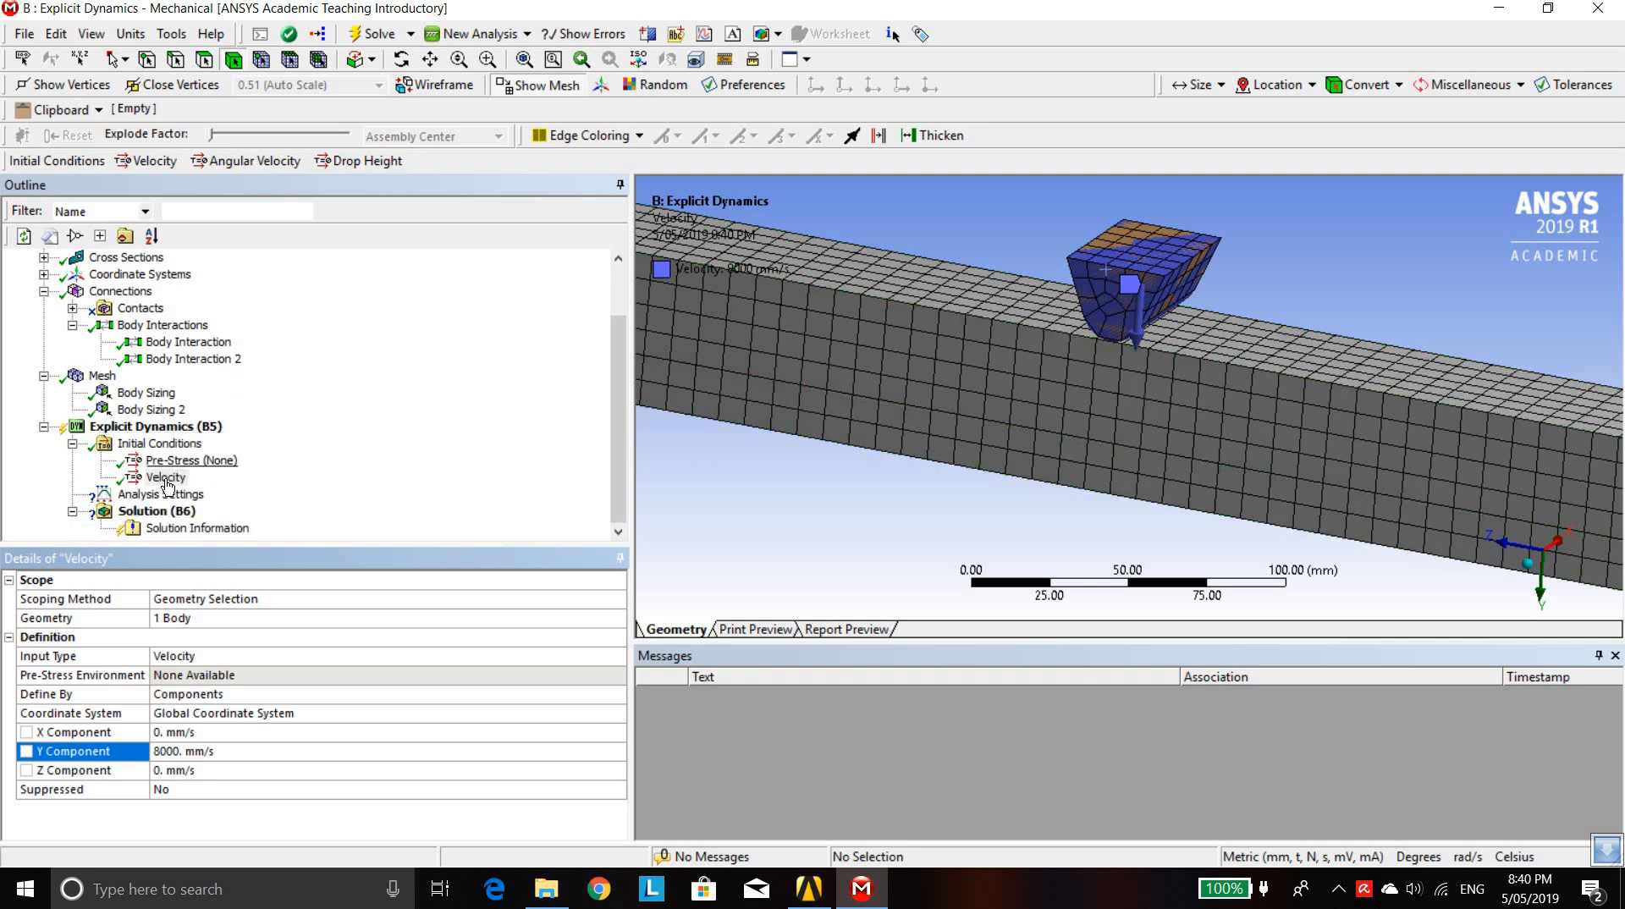
{"action": "scroll", "coordinate": [1088, 499], "scroll_direction": "down", "scroll_amount": 6}
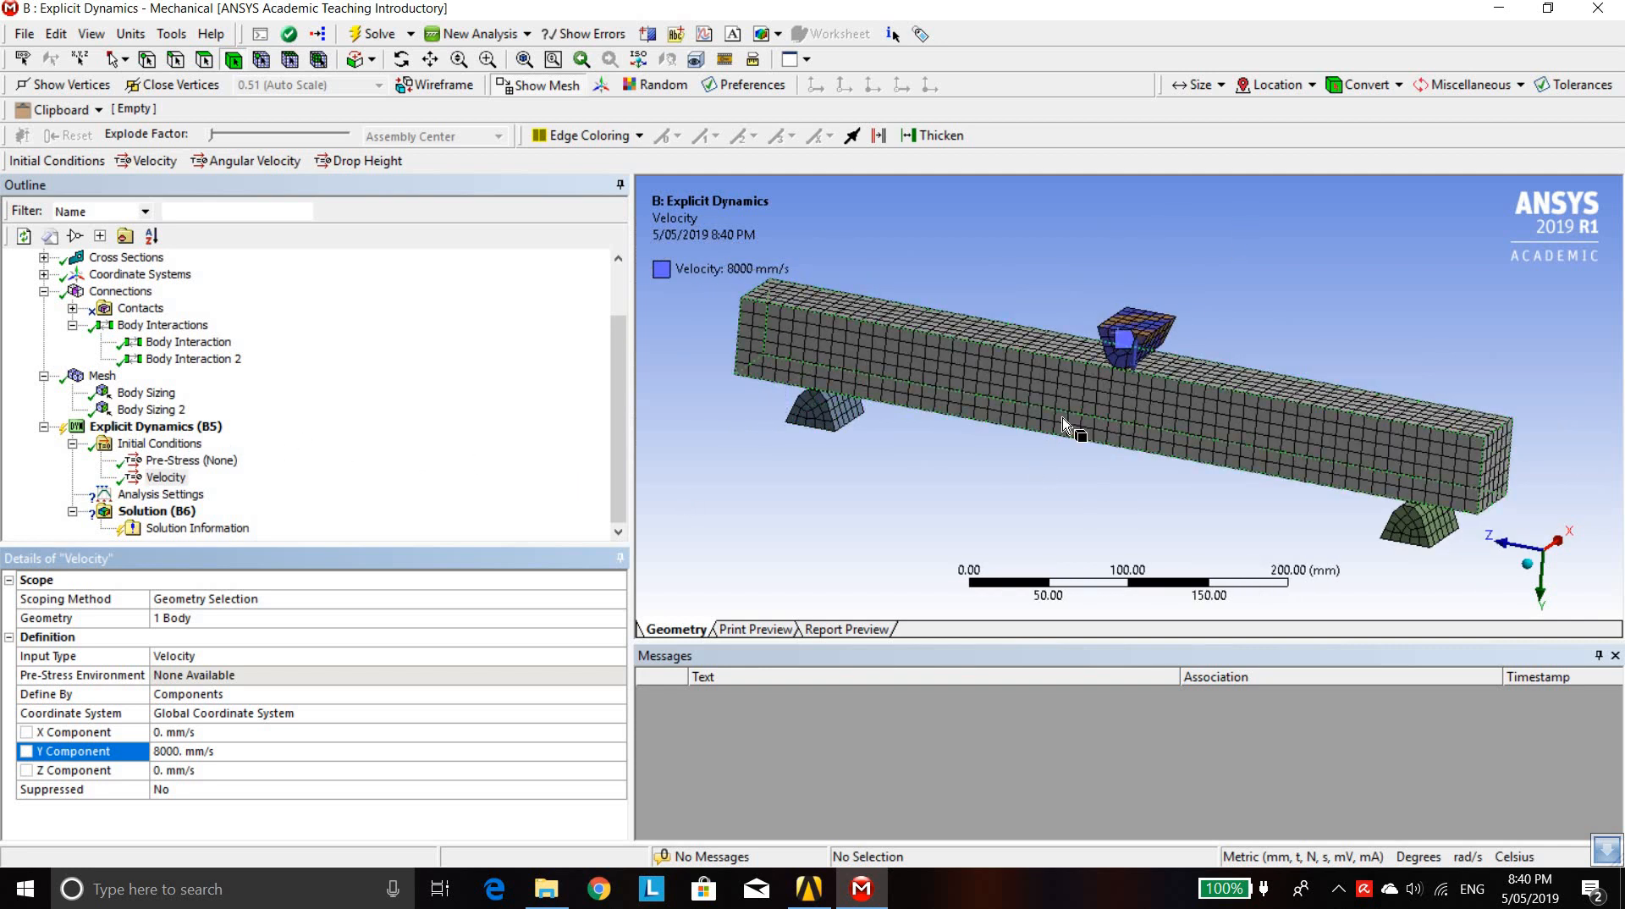
{"action": "left_click", "coordinate": [166, 495]}
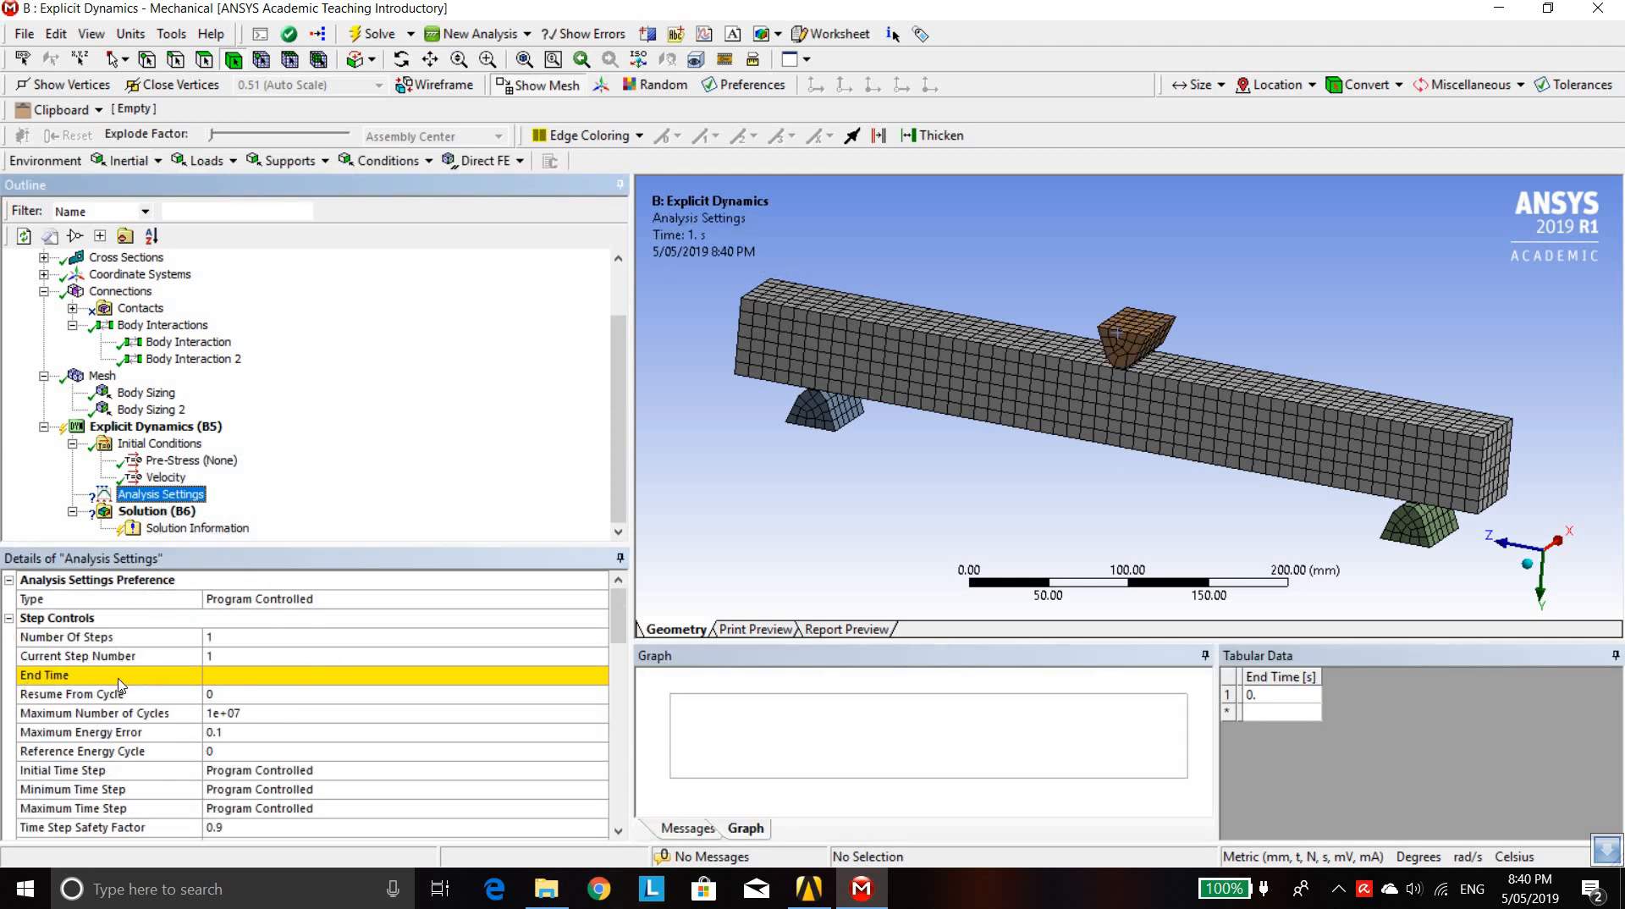
{"action": "left_click", "coordinate": [229, 680]}
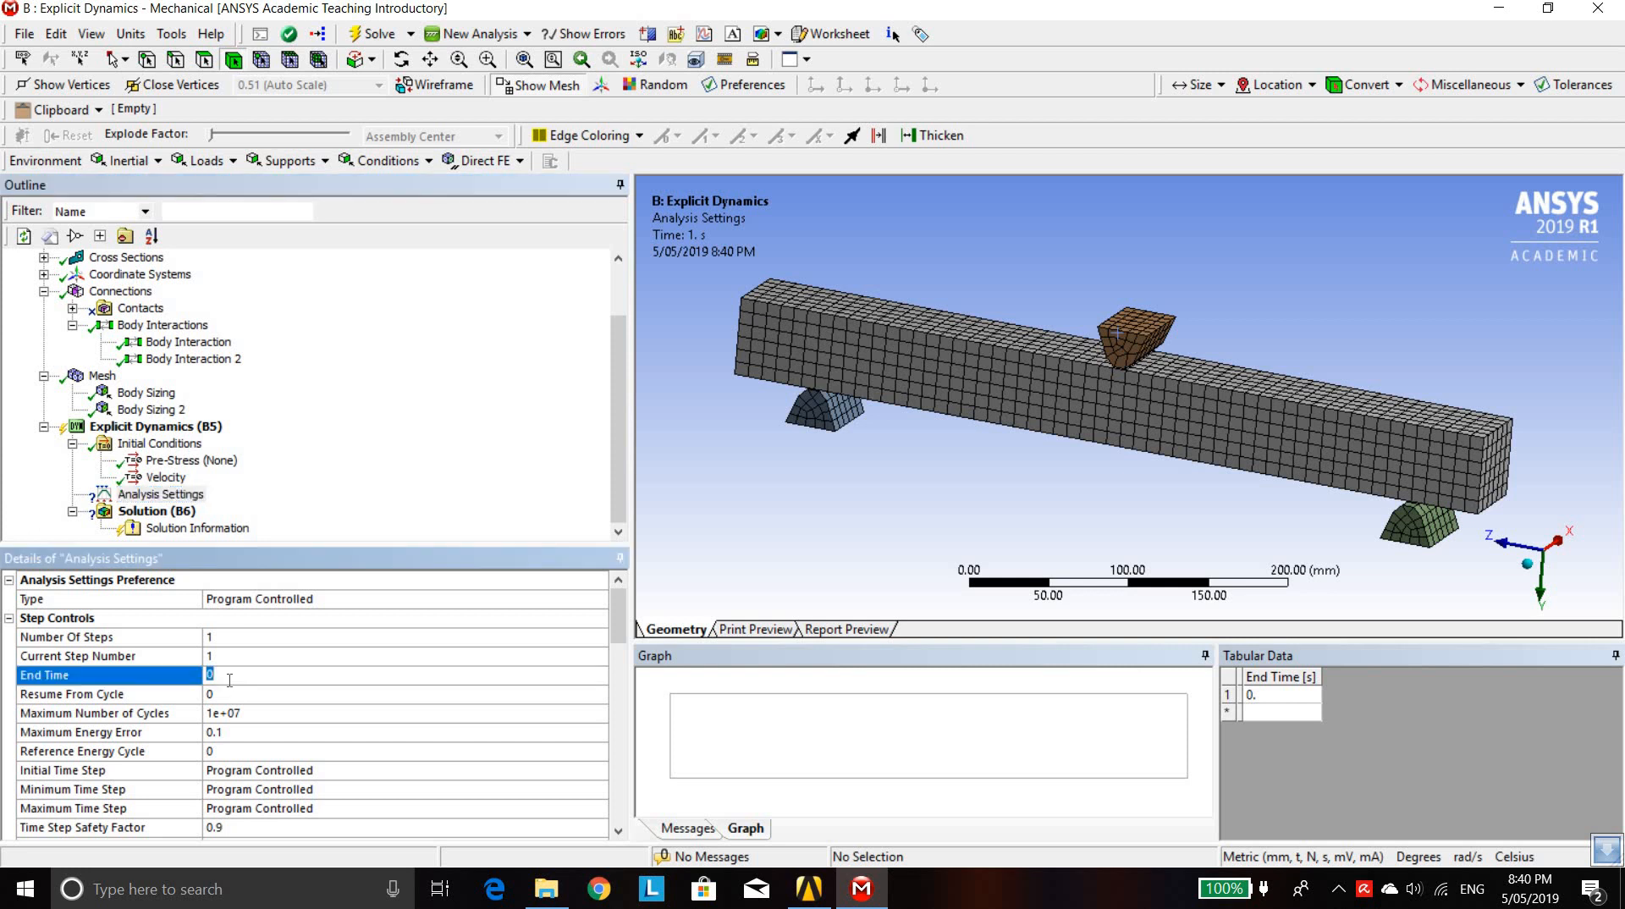
{"action": "type", "text": "5e-3"}
{"action": "left_click", "coordinate": [401, 529]}
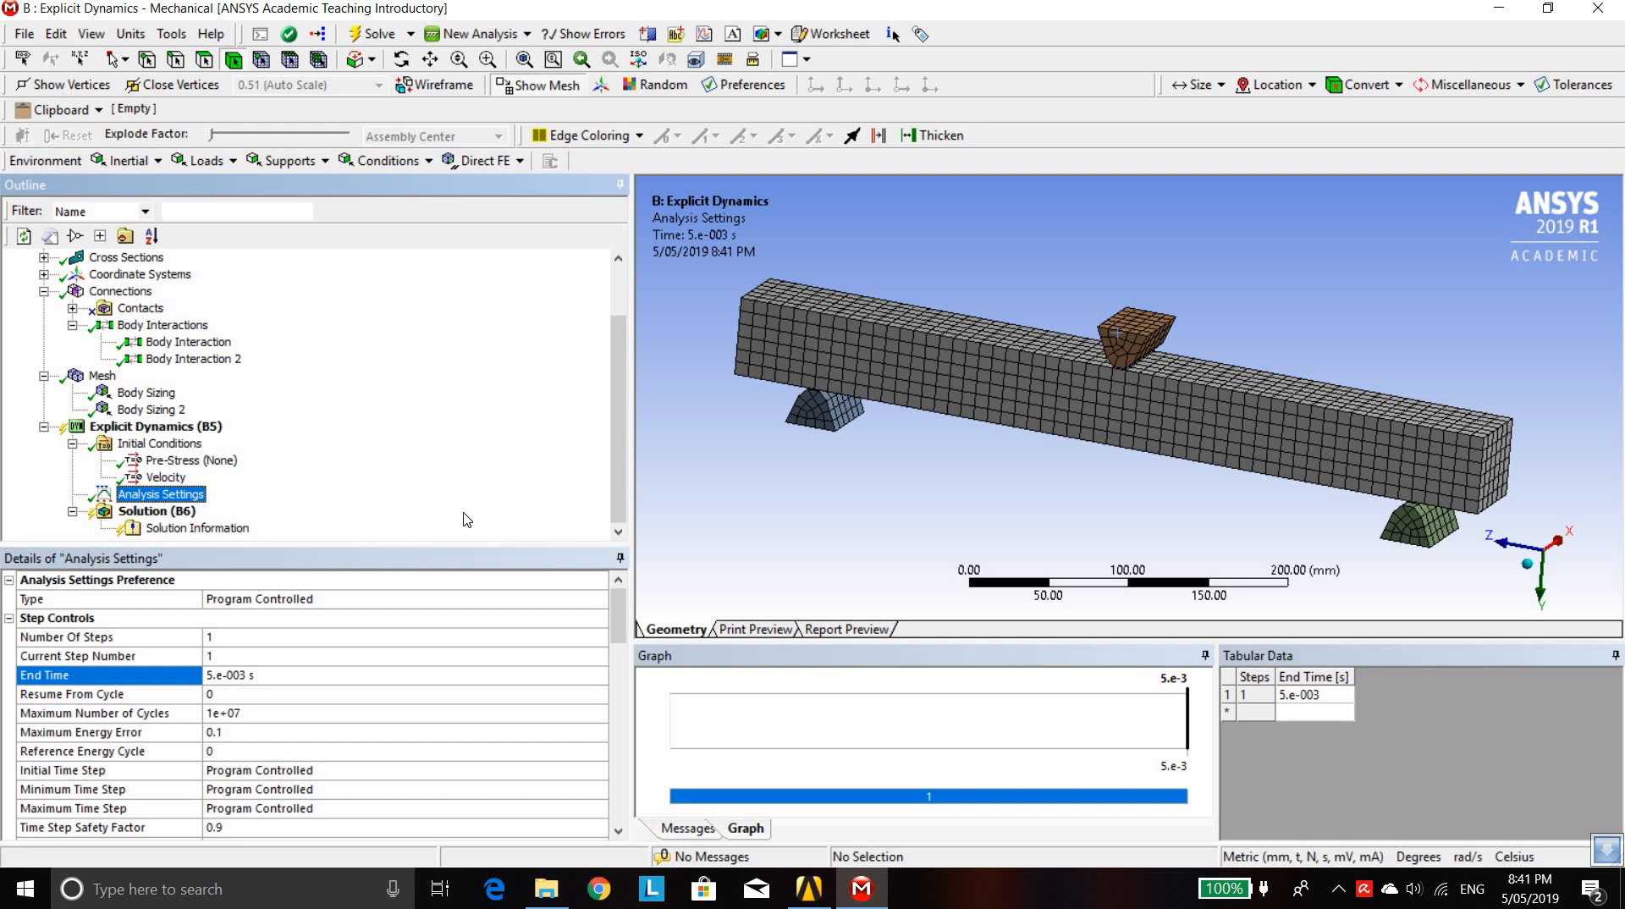
Add a fixed support and scope it to the bottom faces of the two supports under the beam
{"action": "mouse_move", "coordinate": [786, 523]}
{"action": "middle_mouse_down"}
{"action": "mouse_move", "coordinate": [779, 486]}
{"action": "mouse_move", "coordinate": [790, 496]}
{"action": "middle_mouse_up"}
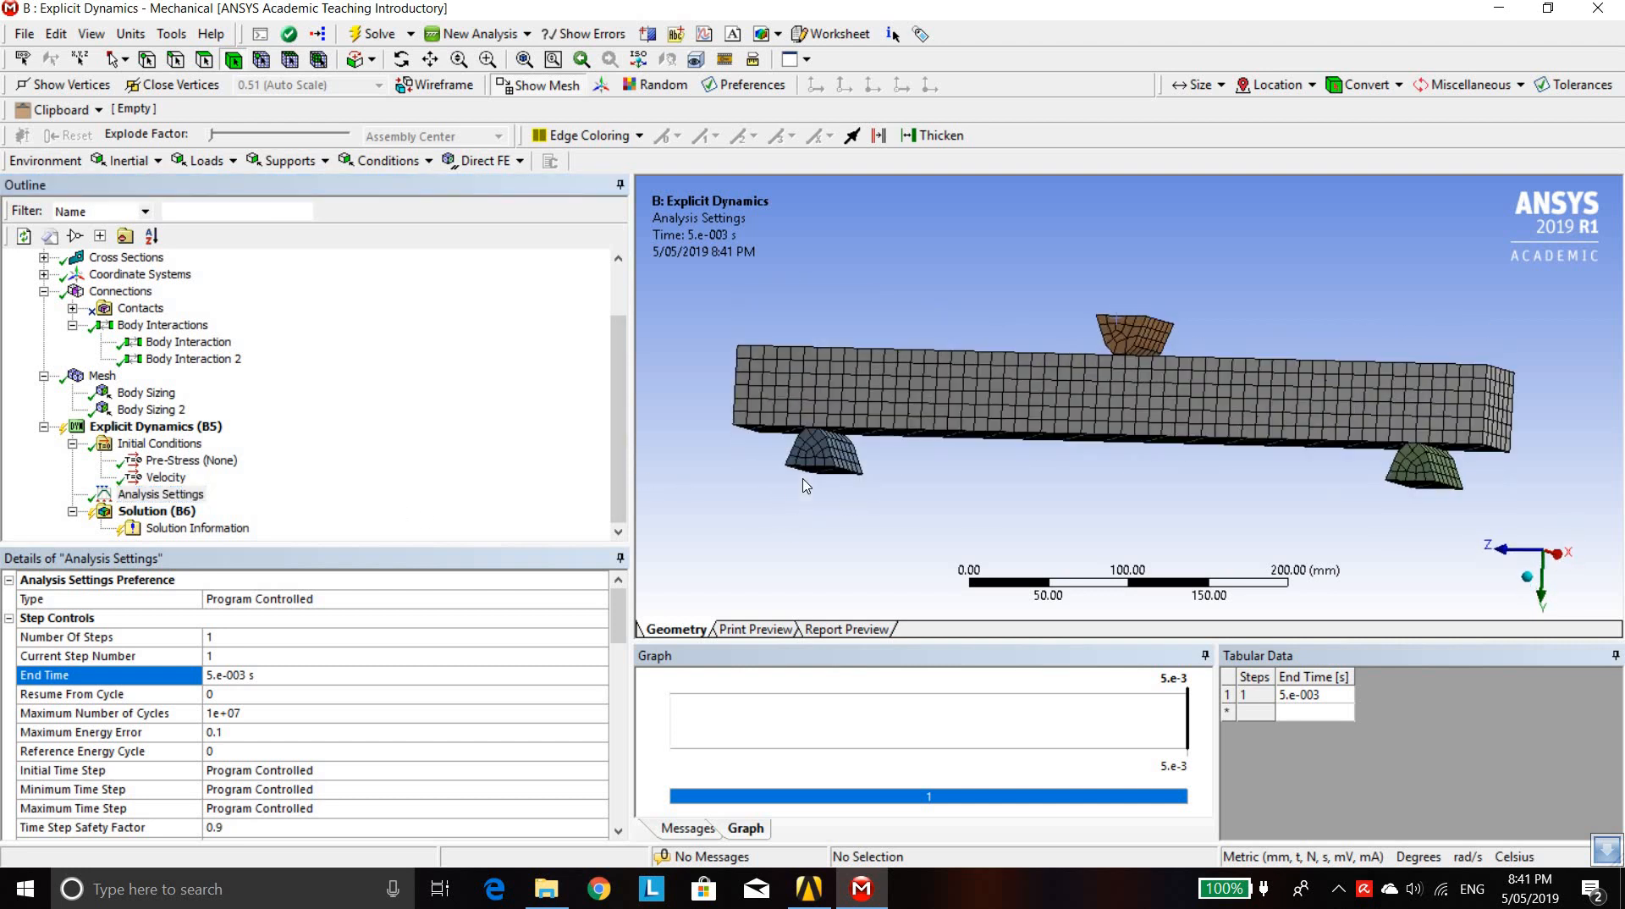
{"action": "left_click", "coordinate": [320, 161]}
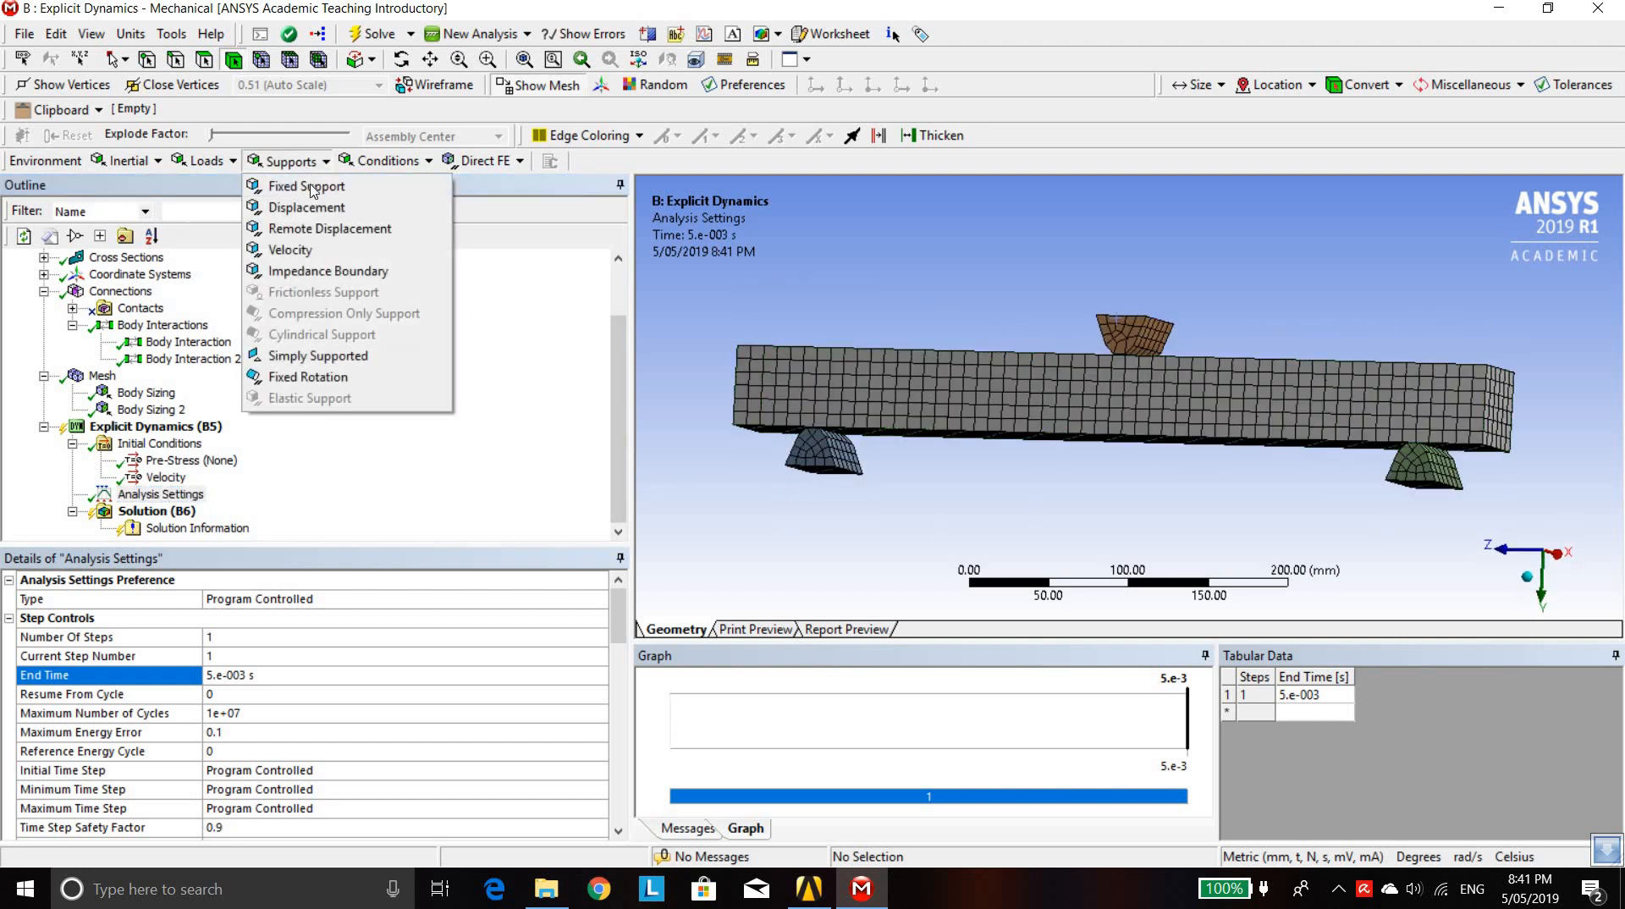
{"action": "left_click", "coordinate": [306, 186]}
{"action": "left_click", "coordinate": [205, 60]}
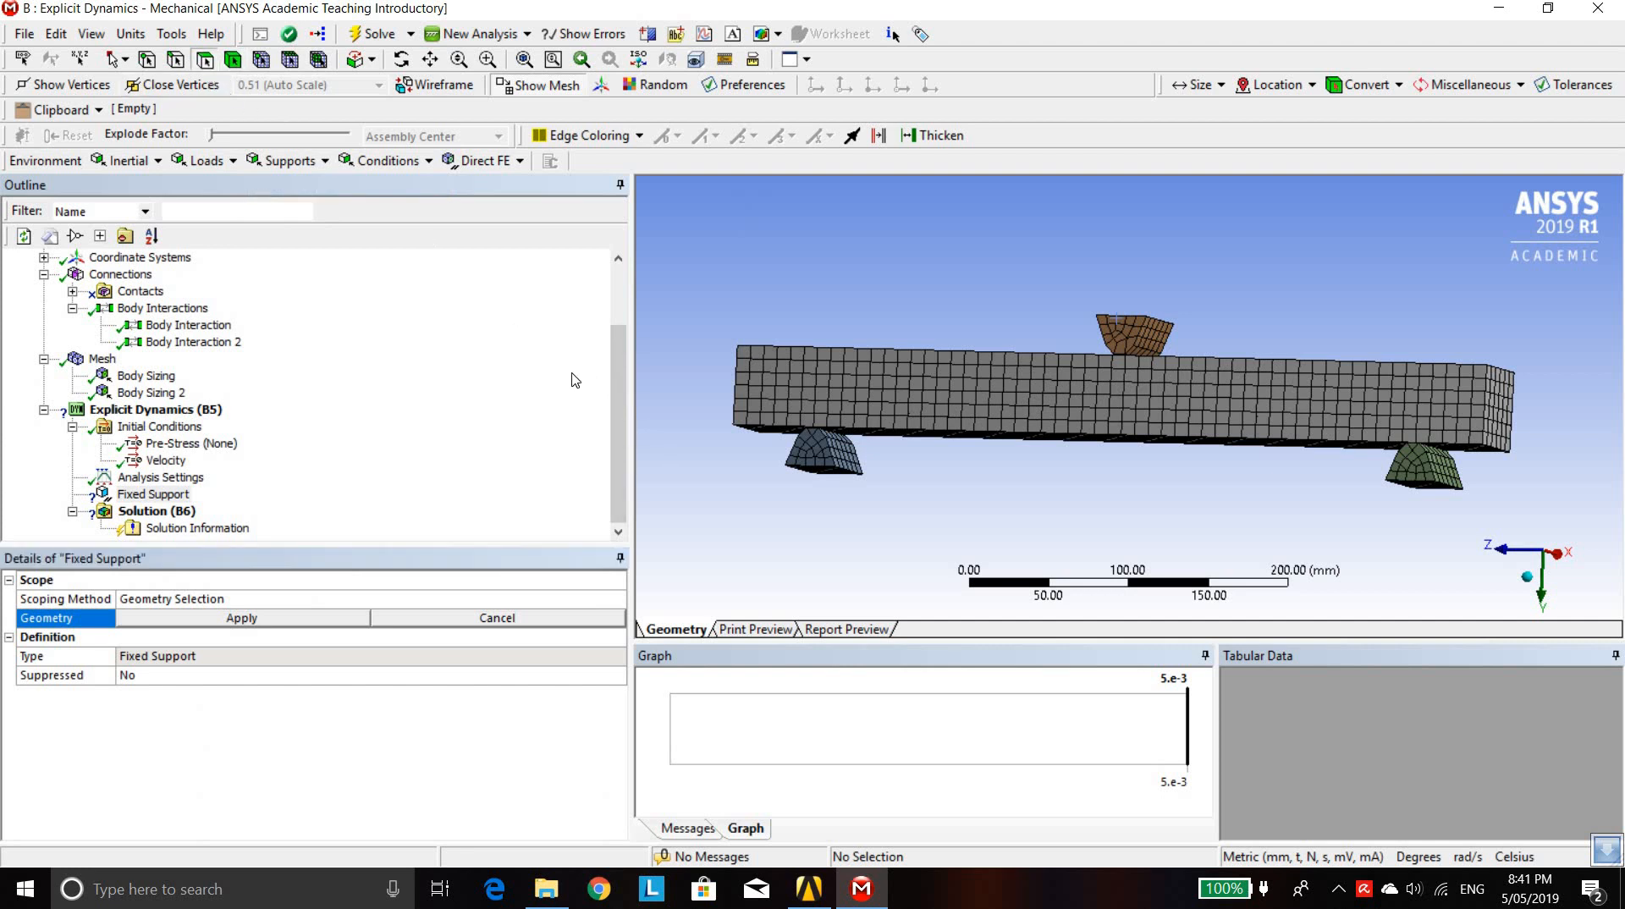
{"action": "middle_click_drag", "start_coordinate": [756, 475], "coordinate": [842, 515]}
{"action": "left_click", "coordinate": [846, 517]}
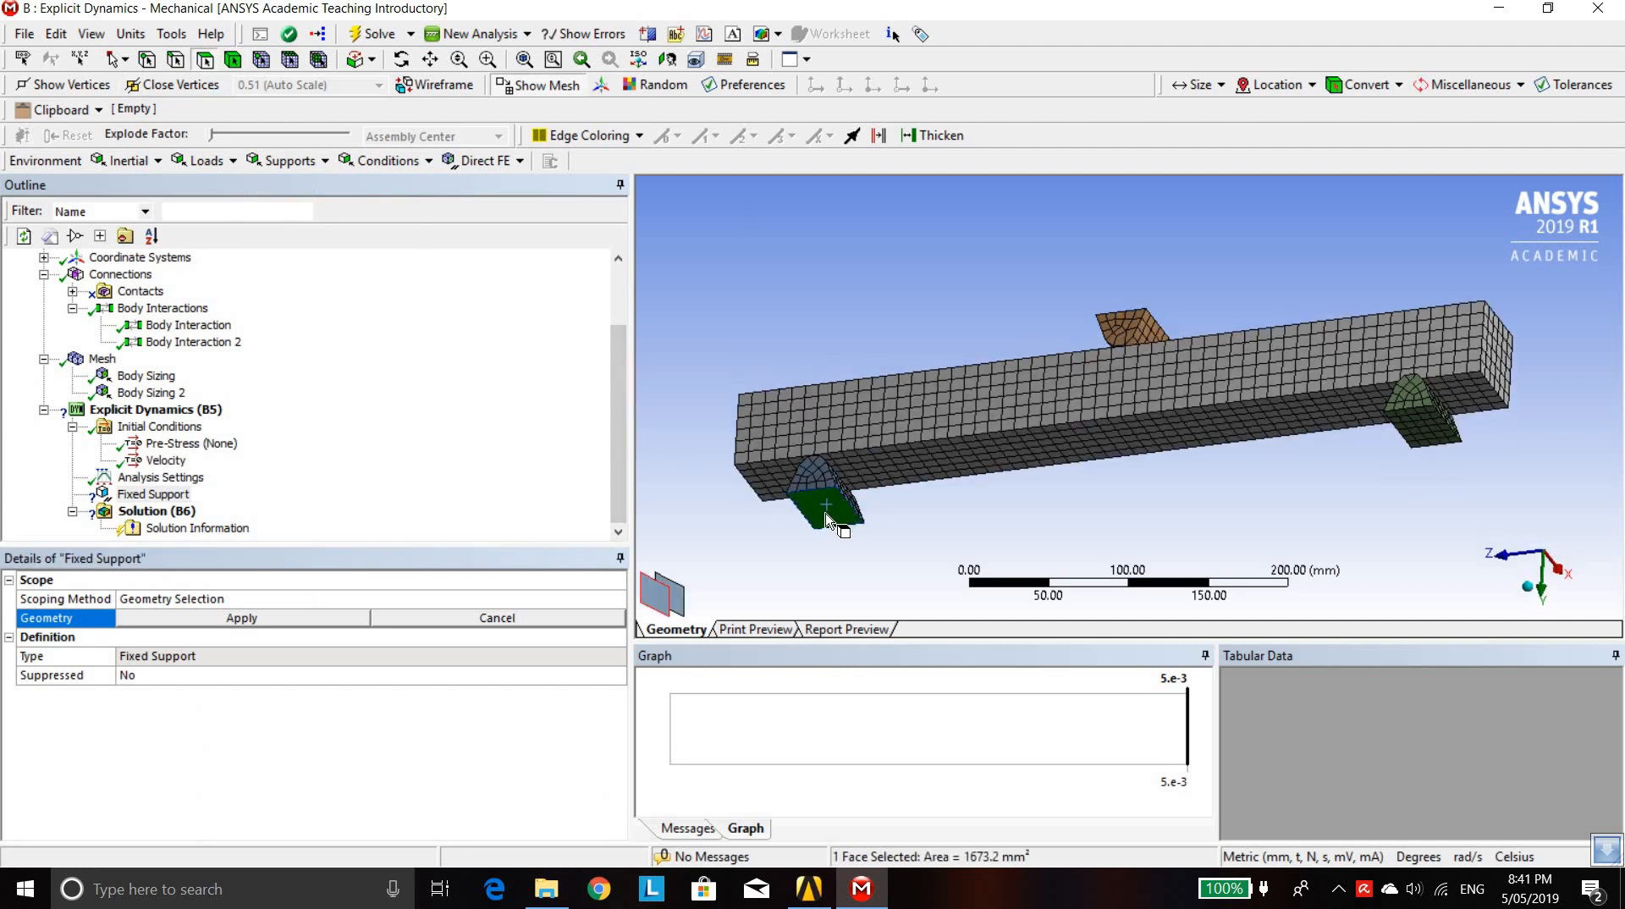
{"action": "left_click", "coordinate": [1424, 438], "text": "ctrl"}
{"action": "left_click", "coordinate": [227, 619]}
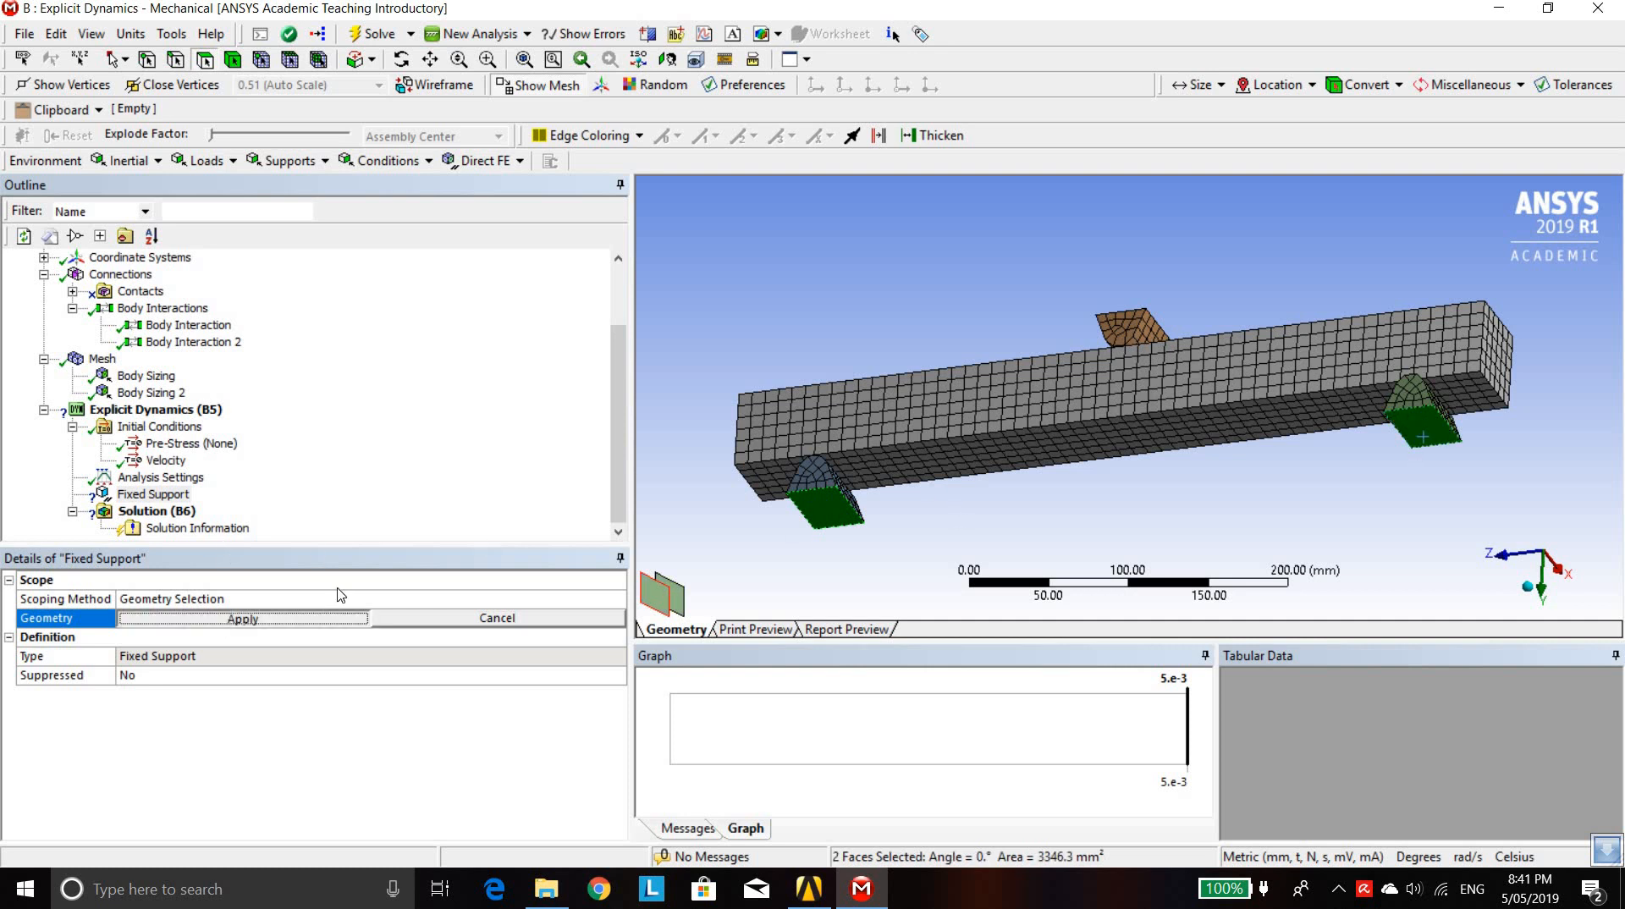
{"action": "middle_click_drag", "start_coordinate": [948, 342], "coordinate": [1119, 239]}
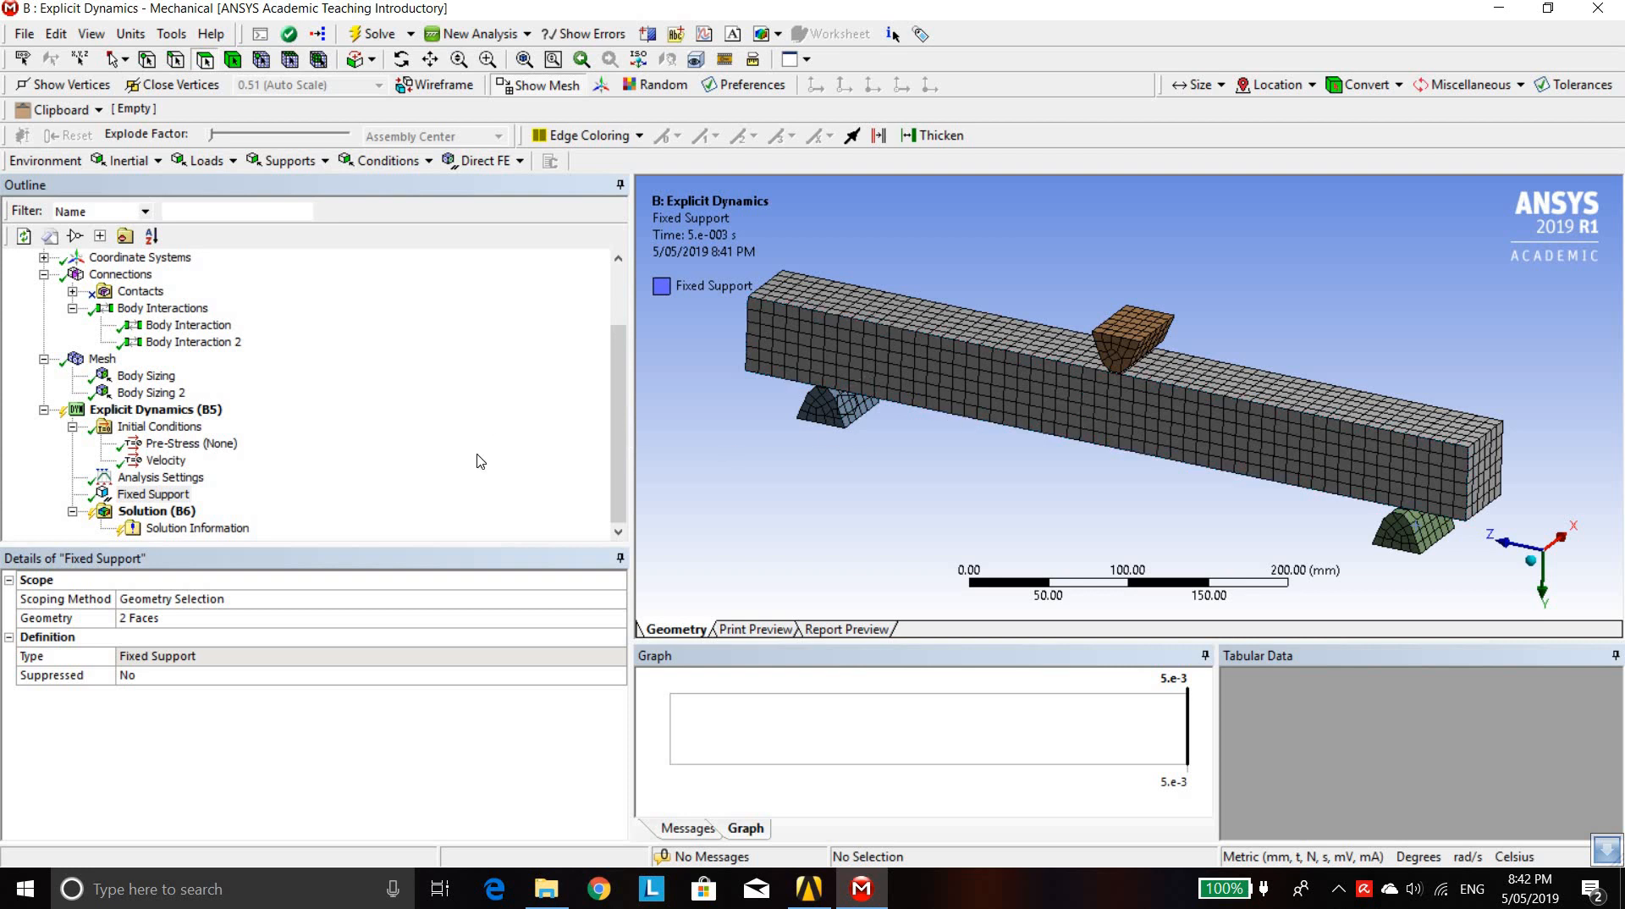
In the erosion controls of the analysis settings, set On Material Failure to Yes
{"action": "left_click", "coordinate": [170, 479]}
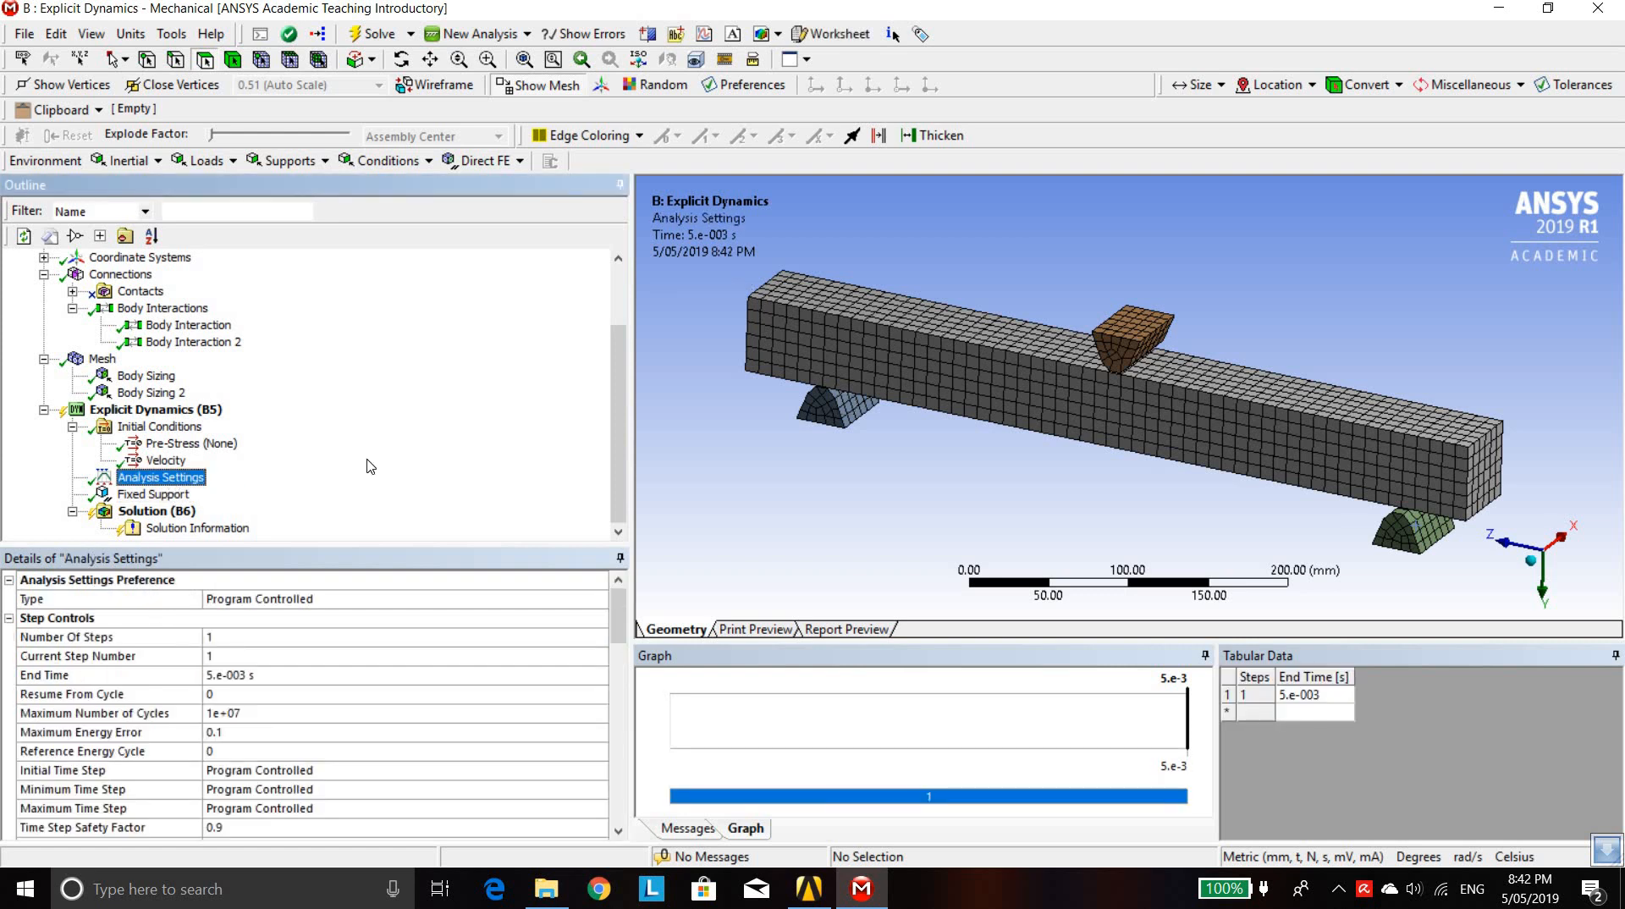
{"action": "scroll", "coordinate": [385, 664], "scroll_direction": "down", "scroll_amount": 2}
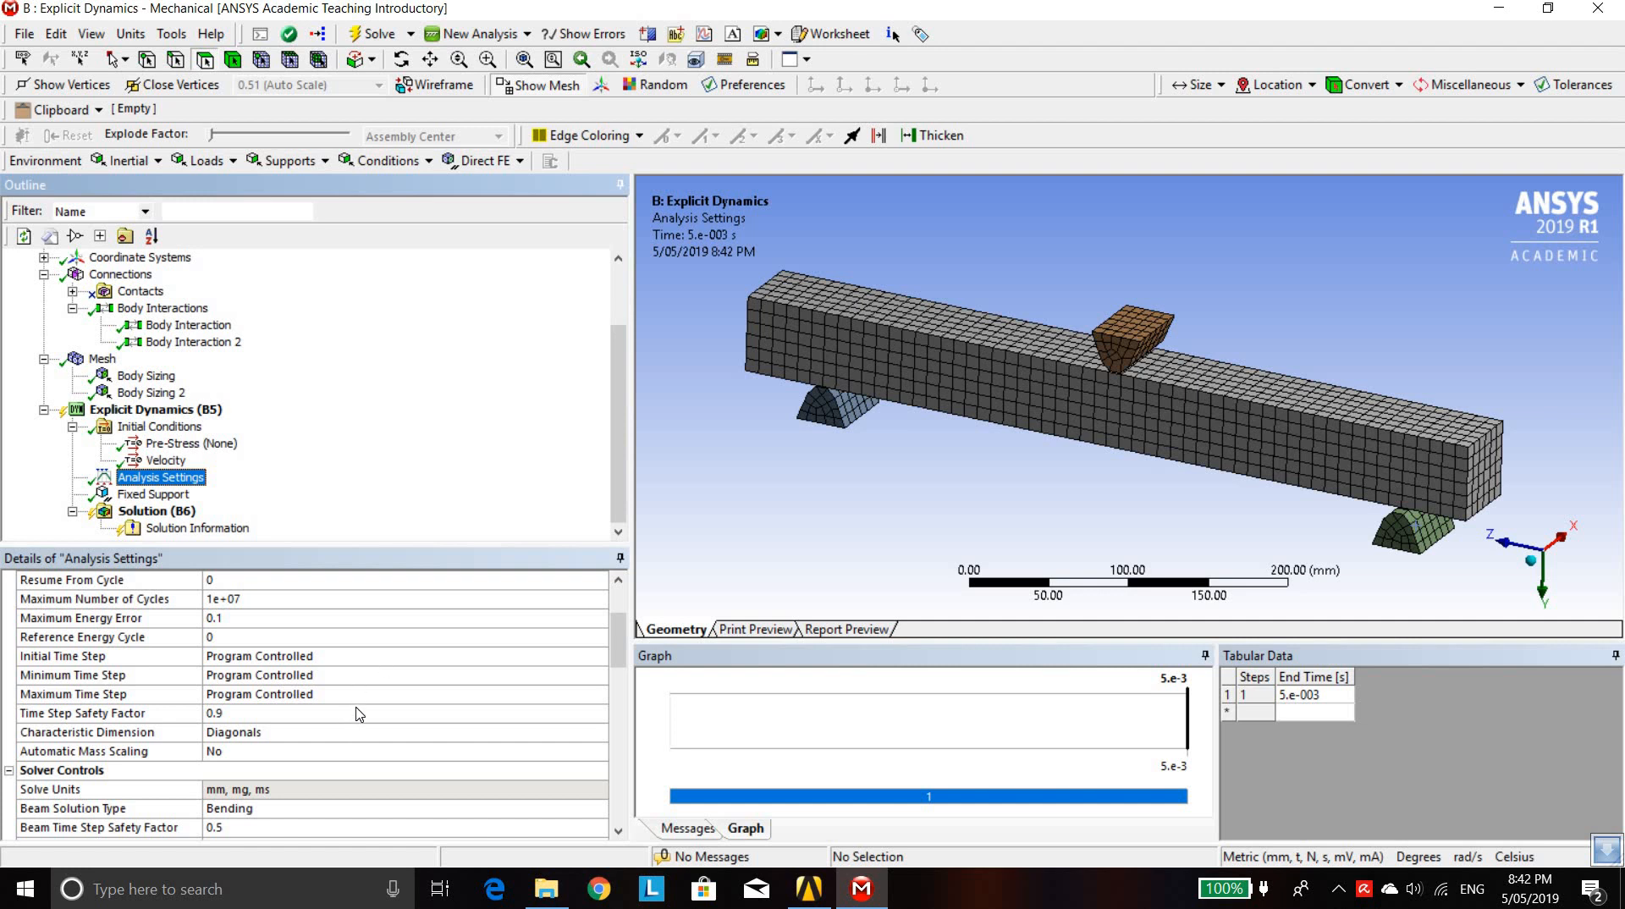
{"action": "scroll", "coordinate": [360, 713], "scroll_direction": "down", "scroll_amount": 6}
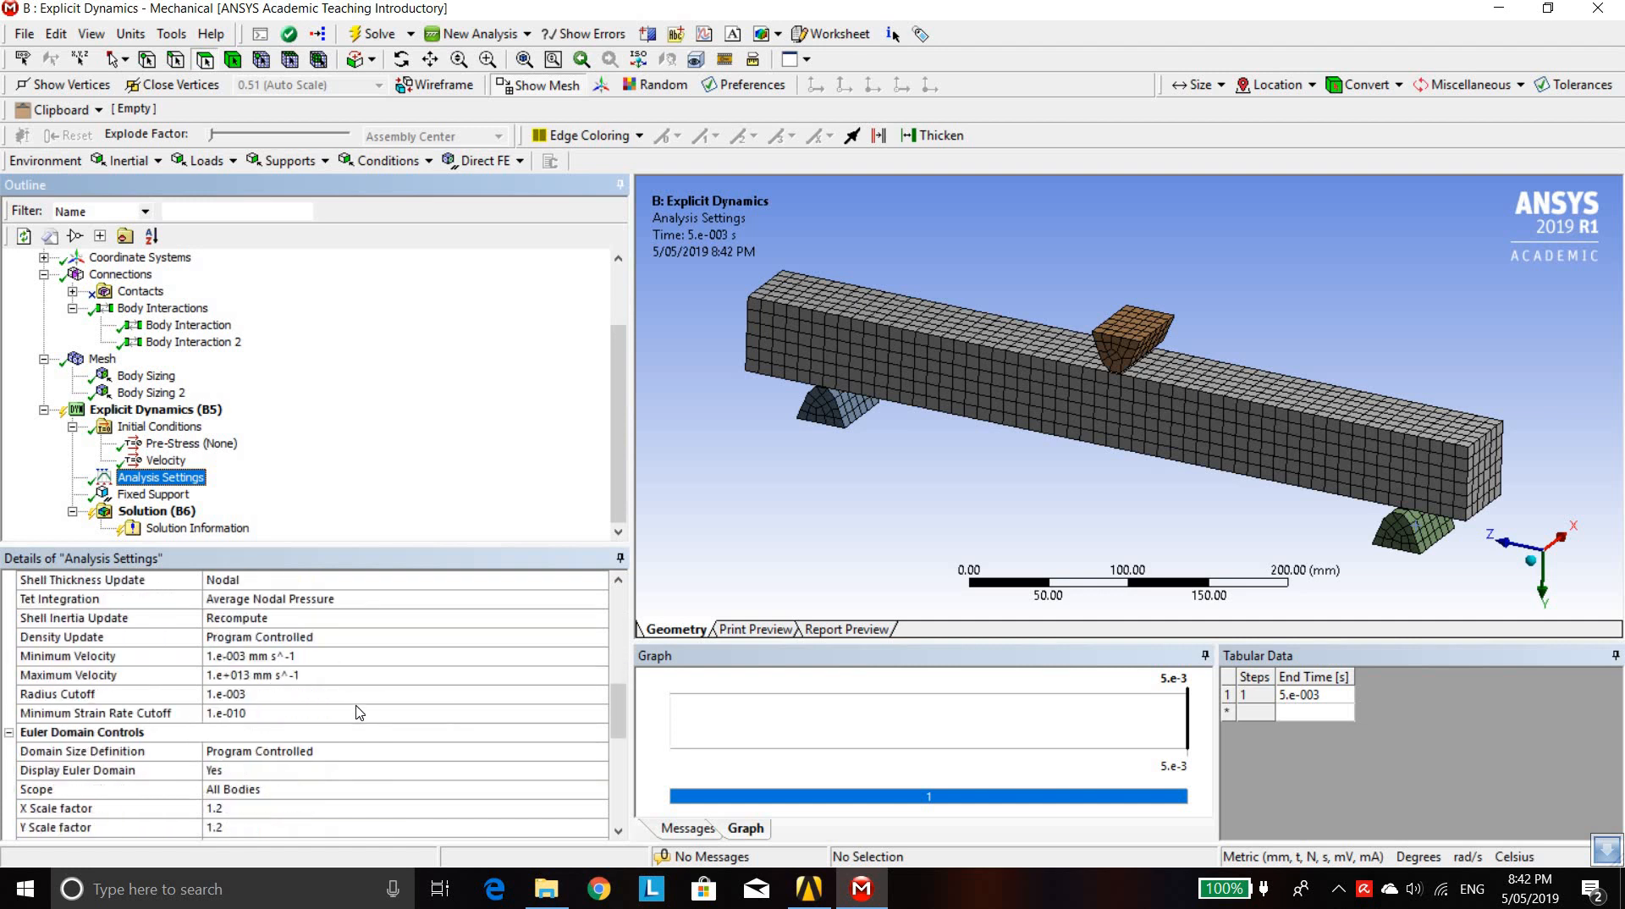
{"action": "scroll", "coordinate": [359, 713], "scroll_direction": "down", "scroll_amount": 7}
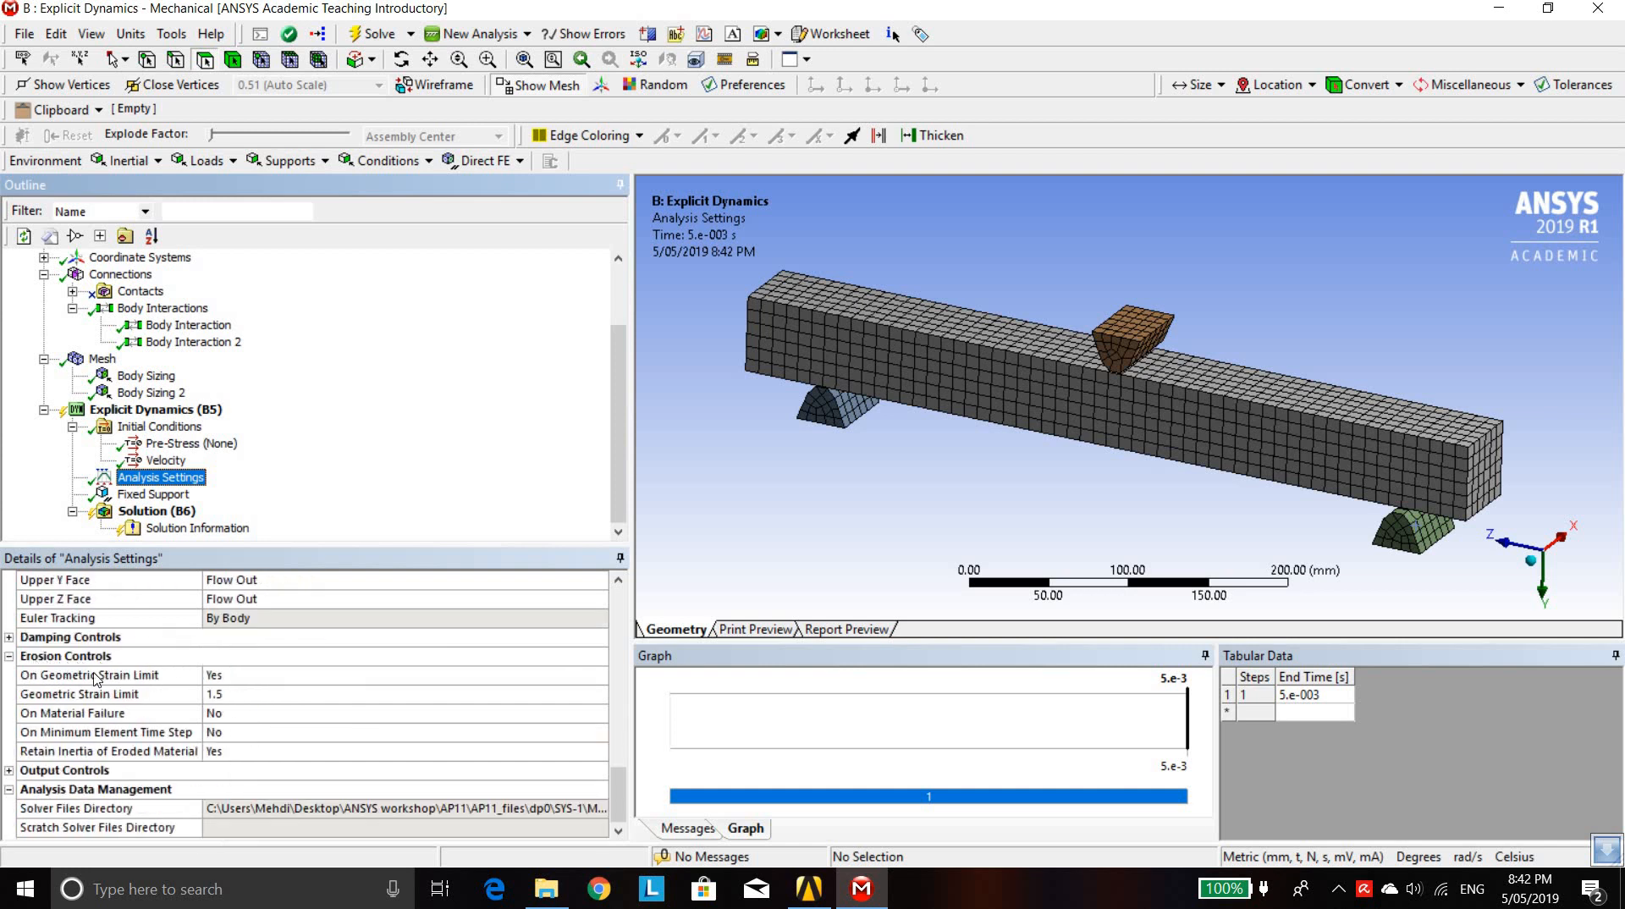
{"action": "double_click", "coordinate": [214, 714]}
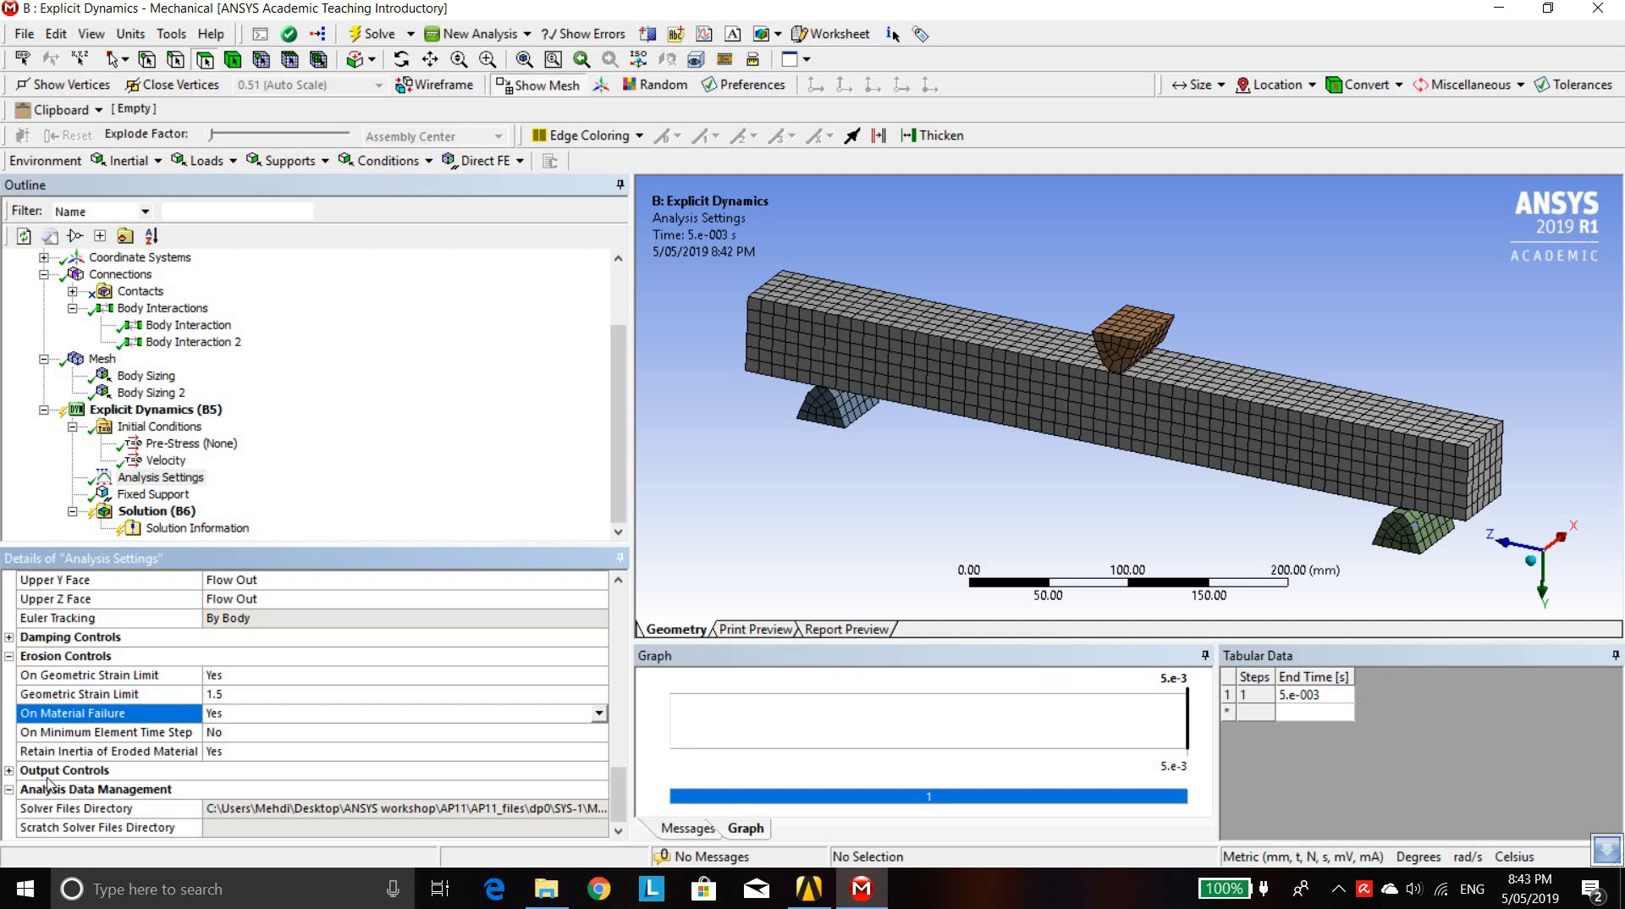
In the output controls, set the result number of points to 50
{"action": "left_click", "coordinate": [9, 770]}
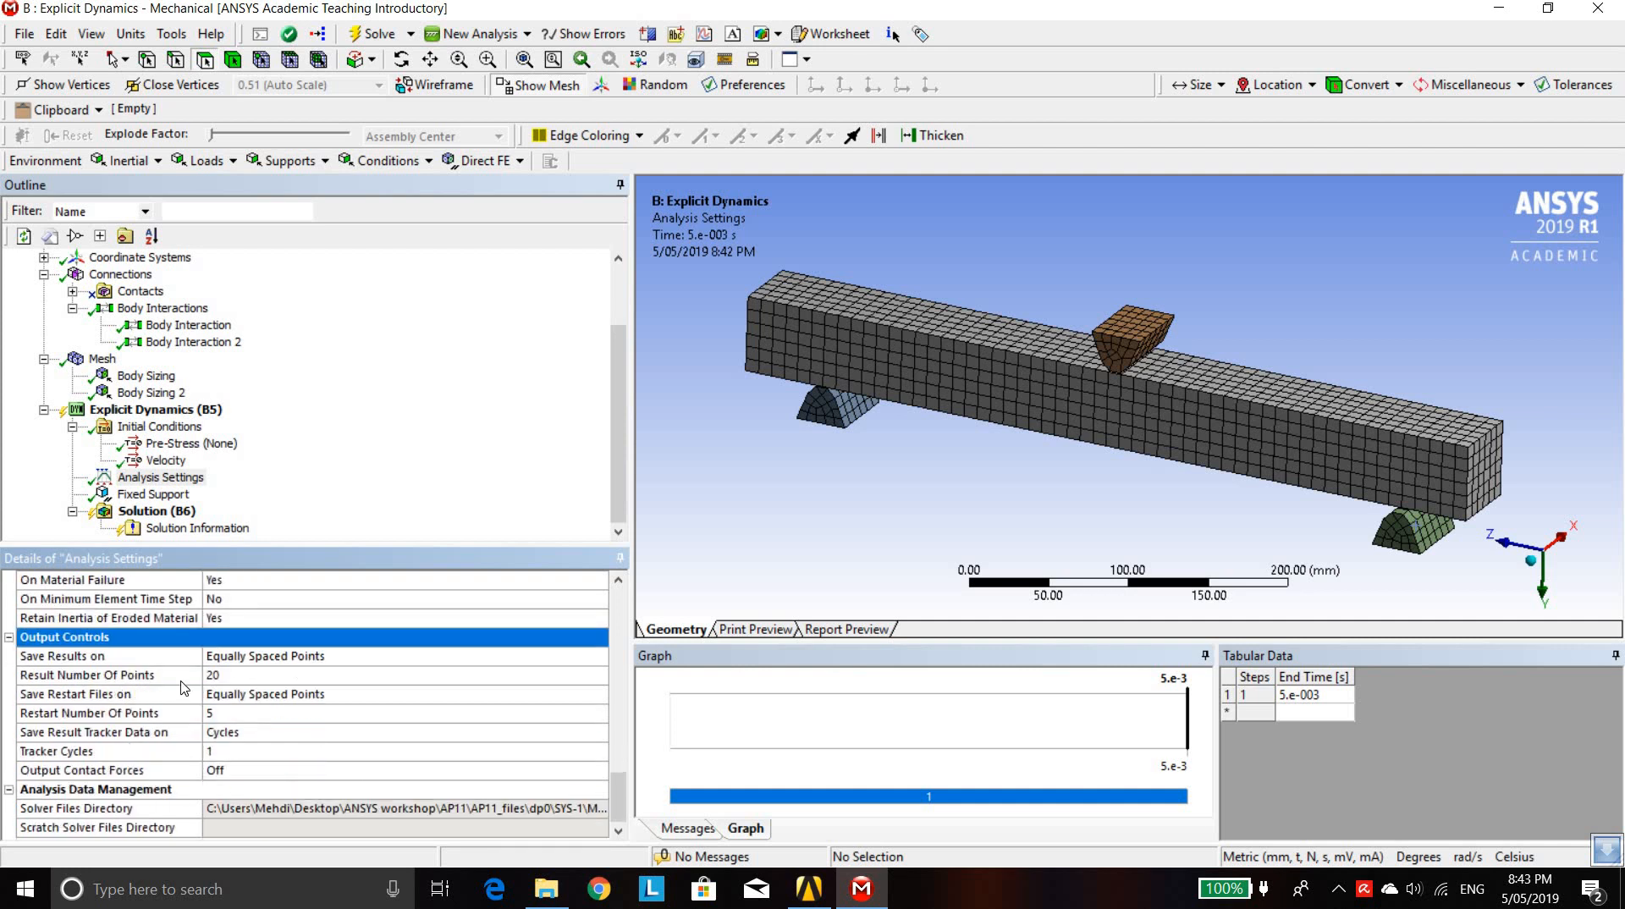
{"action": "left_click", "coordinate": [247, 675]}
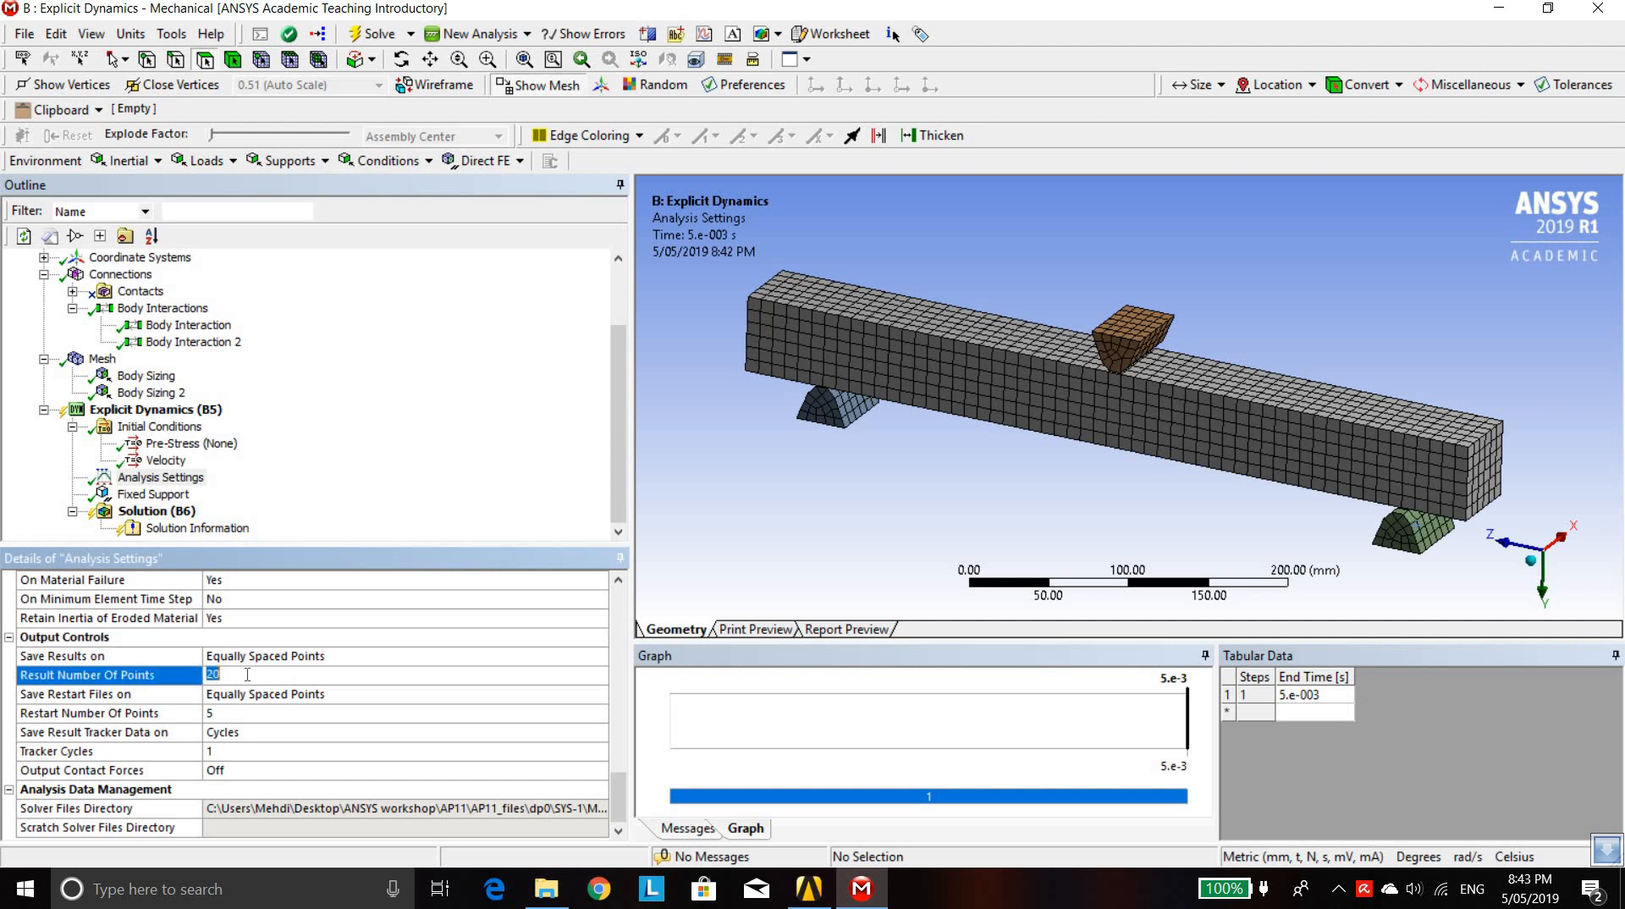
{"action": "type", "text": "50"}
{"action": "left_click", "coordinate": [384, 491]}
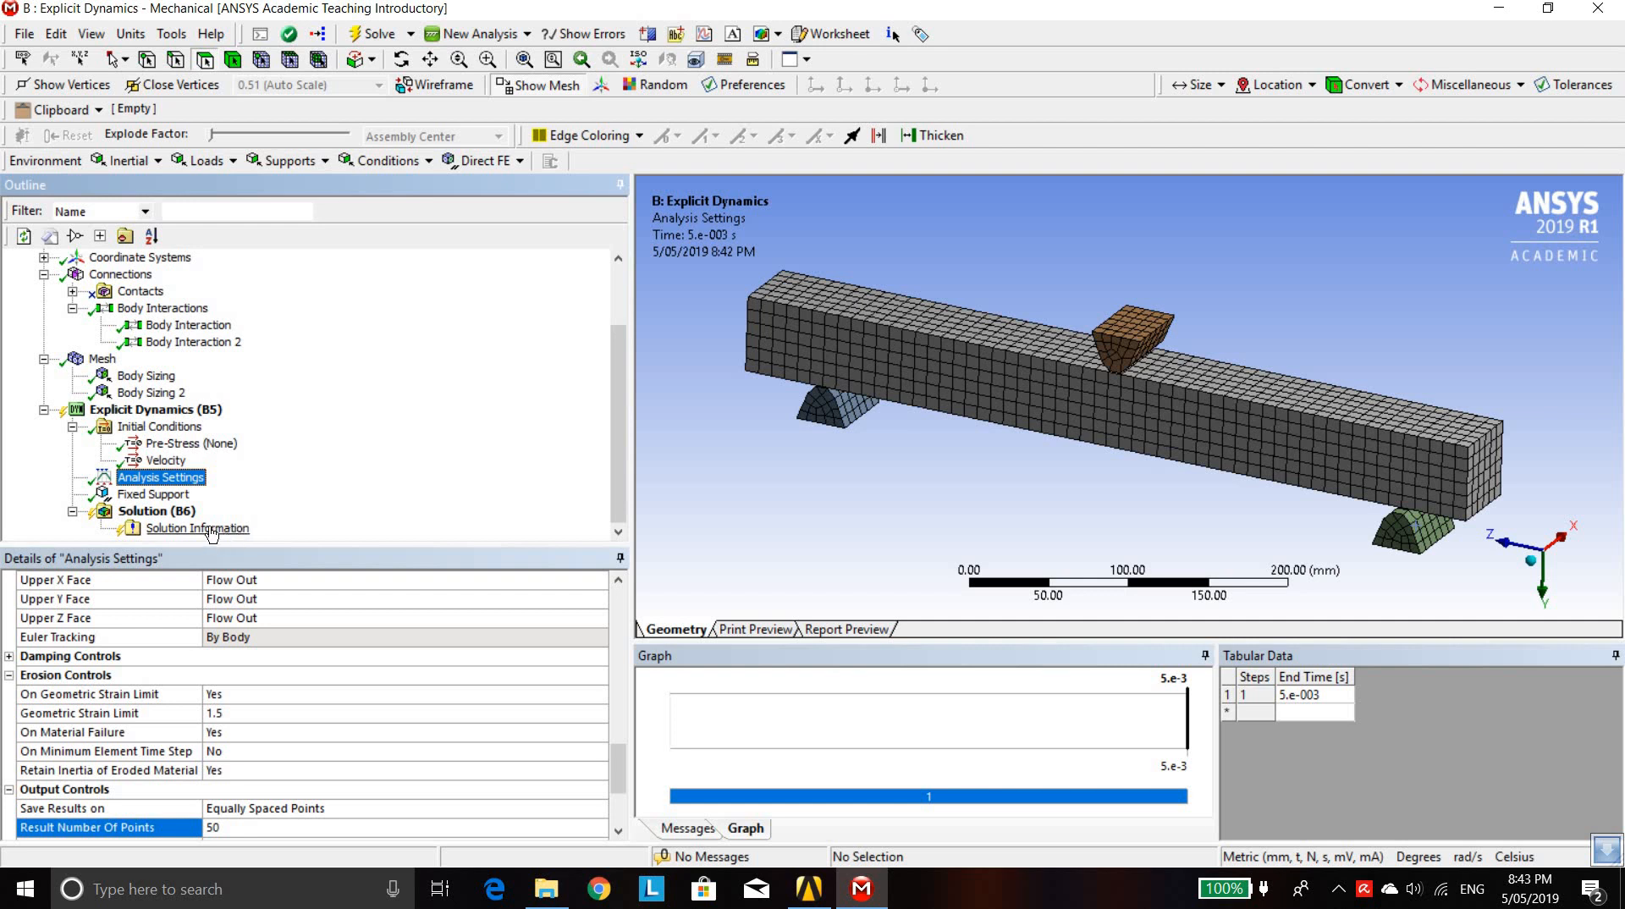
Insert a total deformation result for all bodies under Solution (B6)
{"action": "left_click", "coordinate": [141, 511]}
{"action": "right_click", "coordinate": [144, 511]}
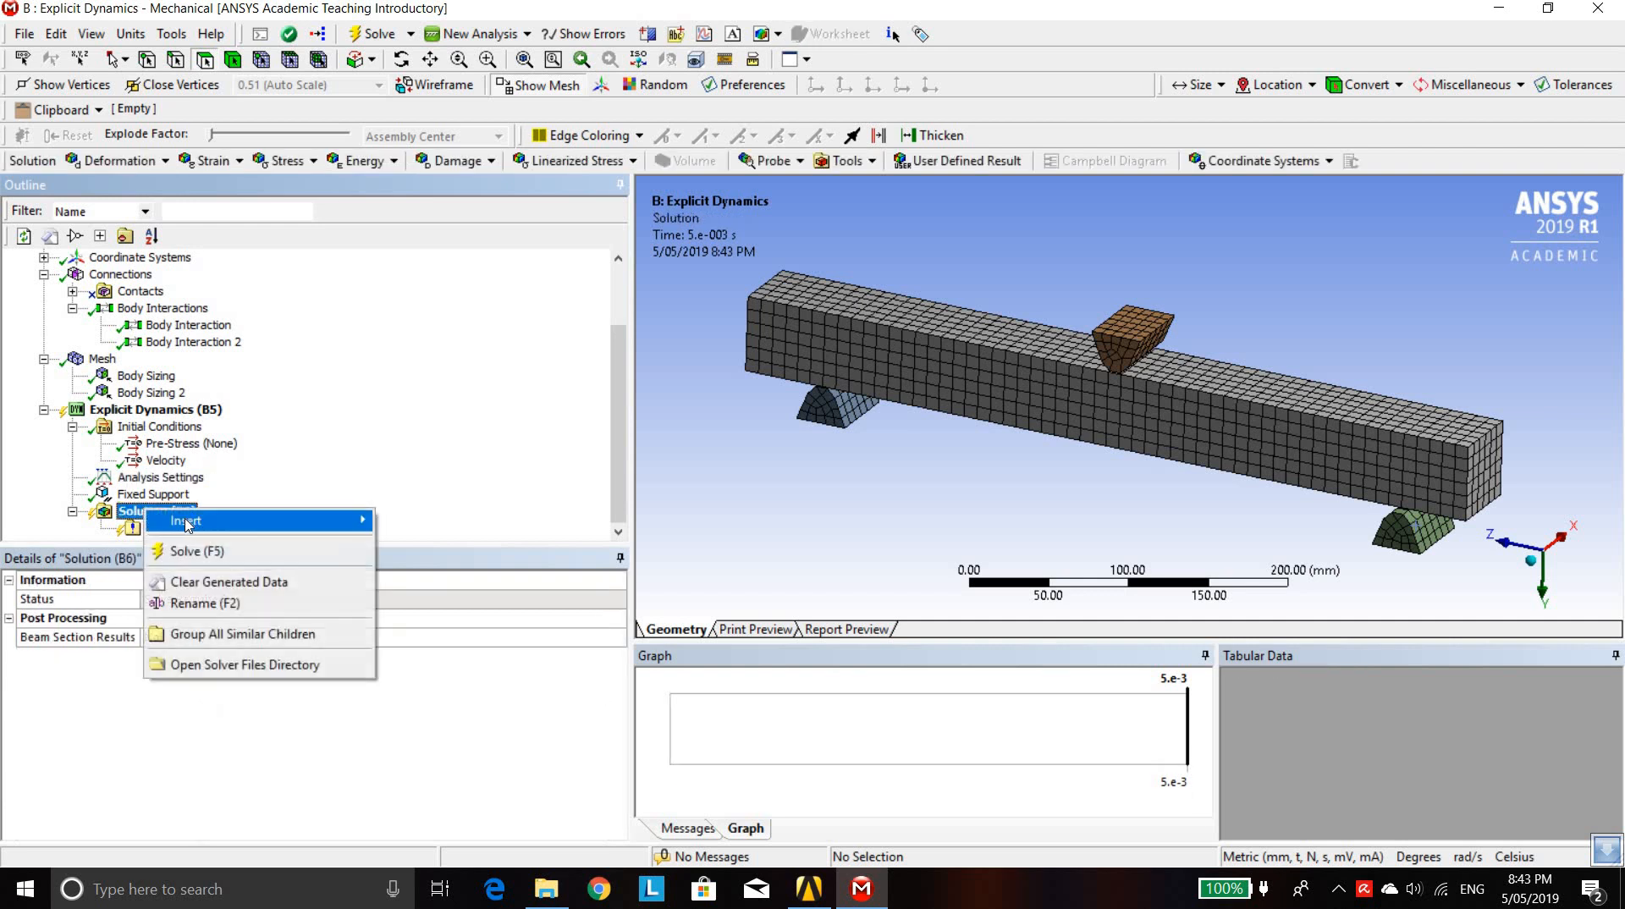
{"action": "mouse_move", "coordinate": [193, 525]}
{"action": "mouse_move", "coordinate": [424, 518]}
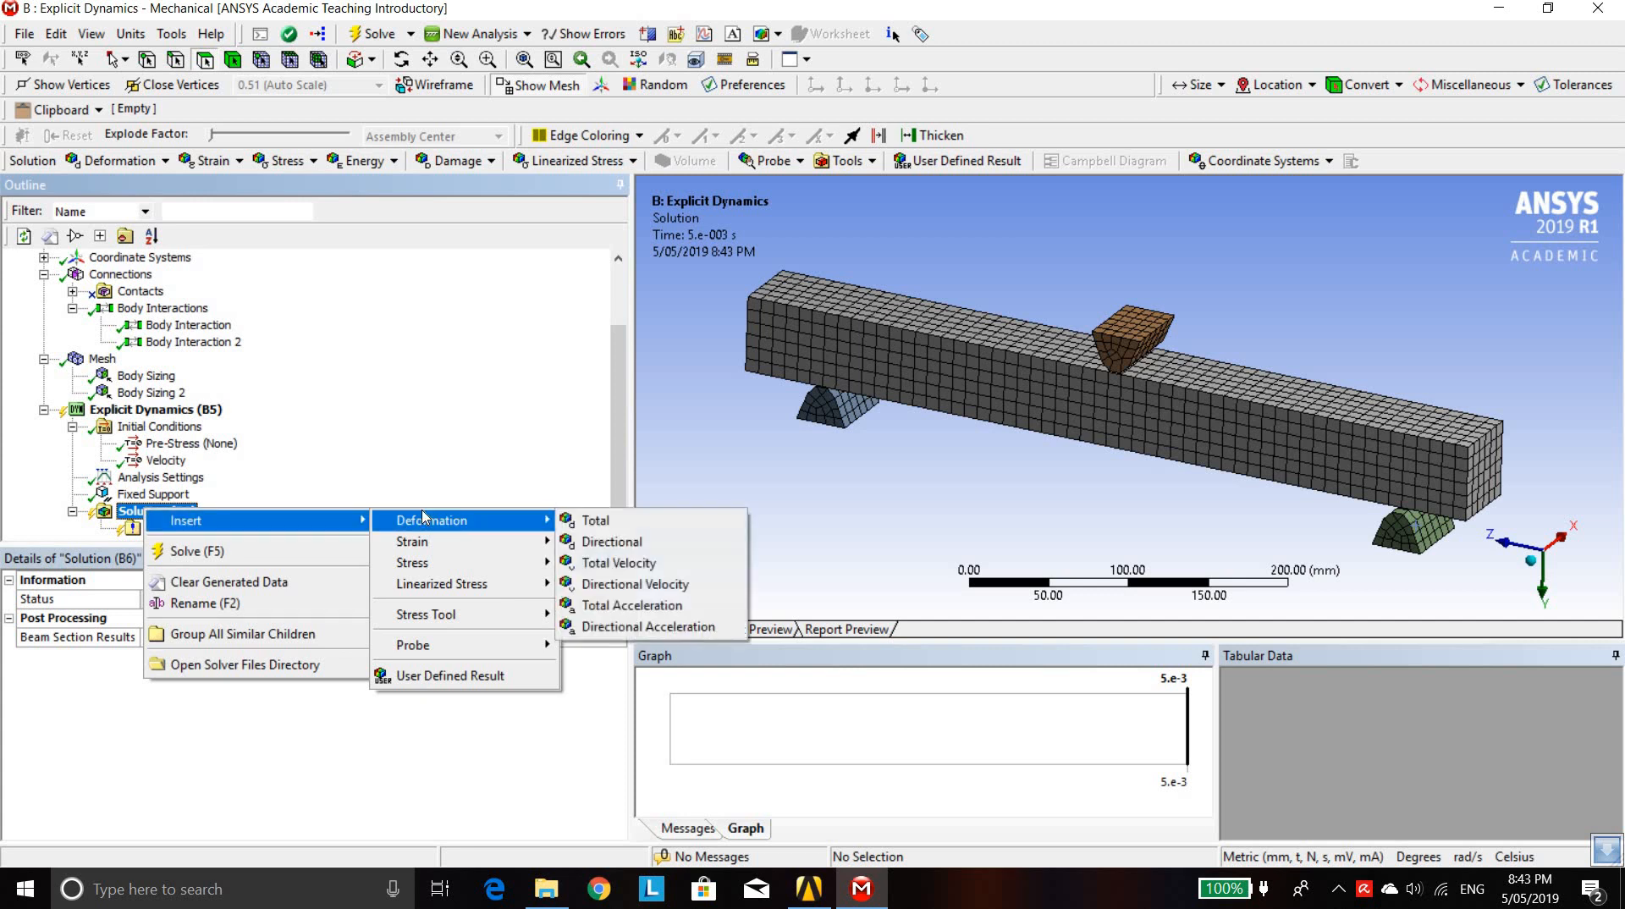
{"action": "left_click", "coordinate": [595, 520]}
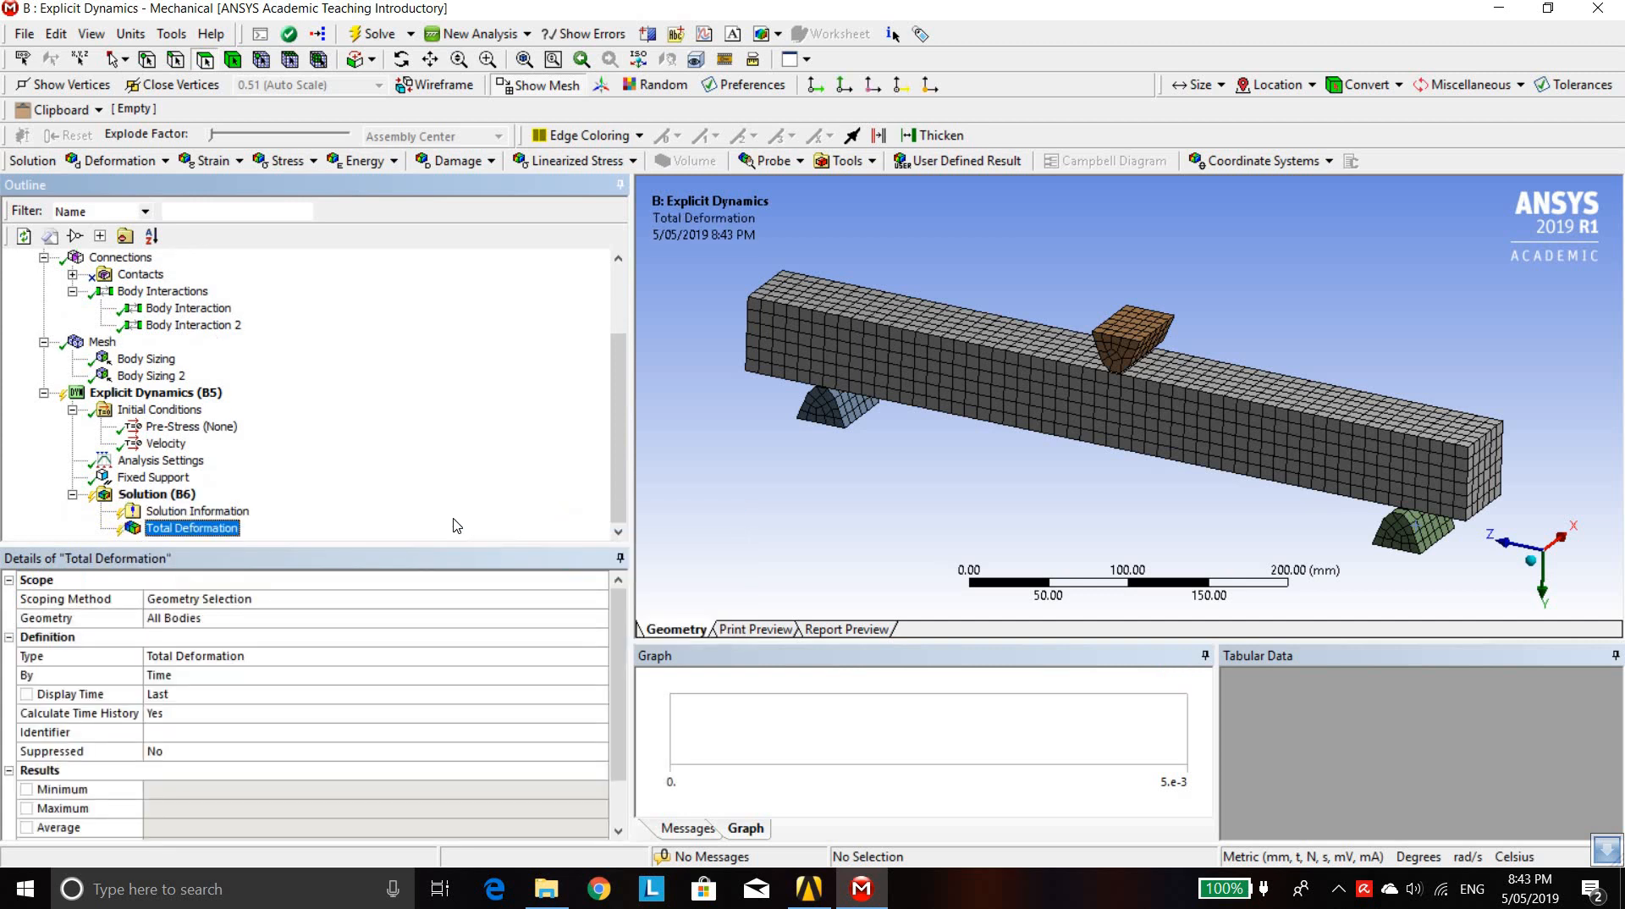
{"action": "scroll", "coordinate": [457, 525], "scroll_direction": "up", "scroll_amount": 2}
{"action": "scroll", "coordinate": [457, 525], "scroll_direction": "down", "scroll_amount": 2}
Start solving the analysis, check the solver output in Solution Information, and stop the solution
{"action": "left_click", "coordinate": [374, 39]}
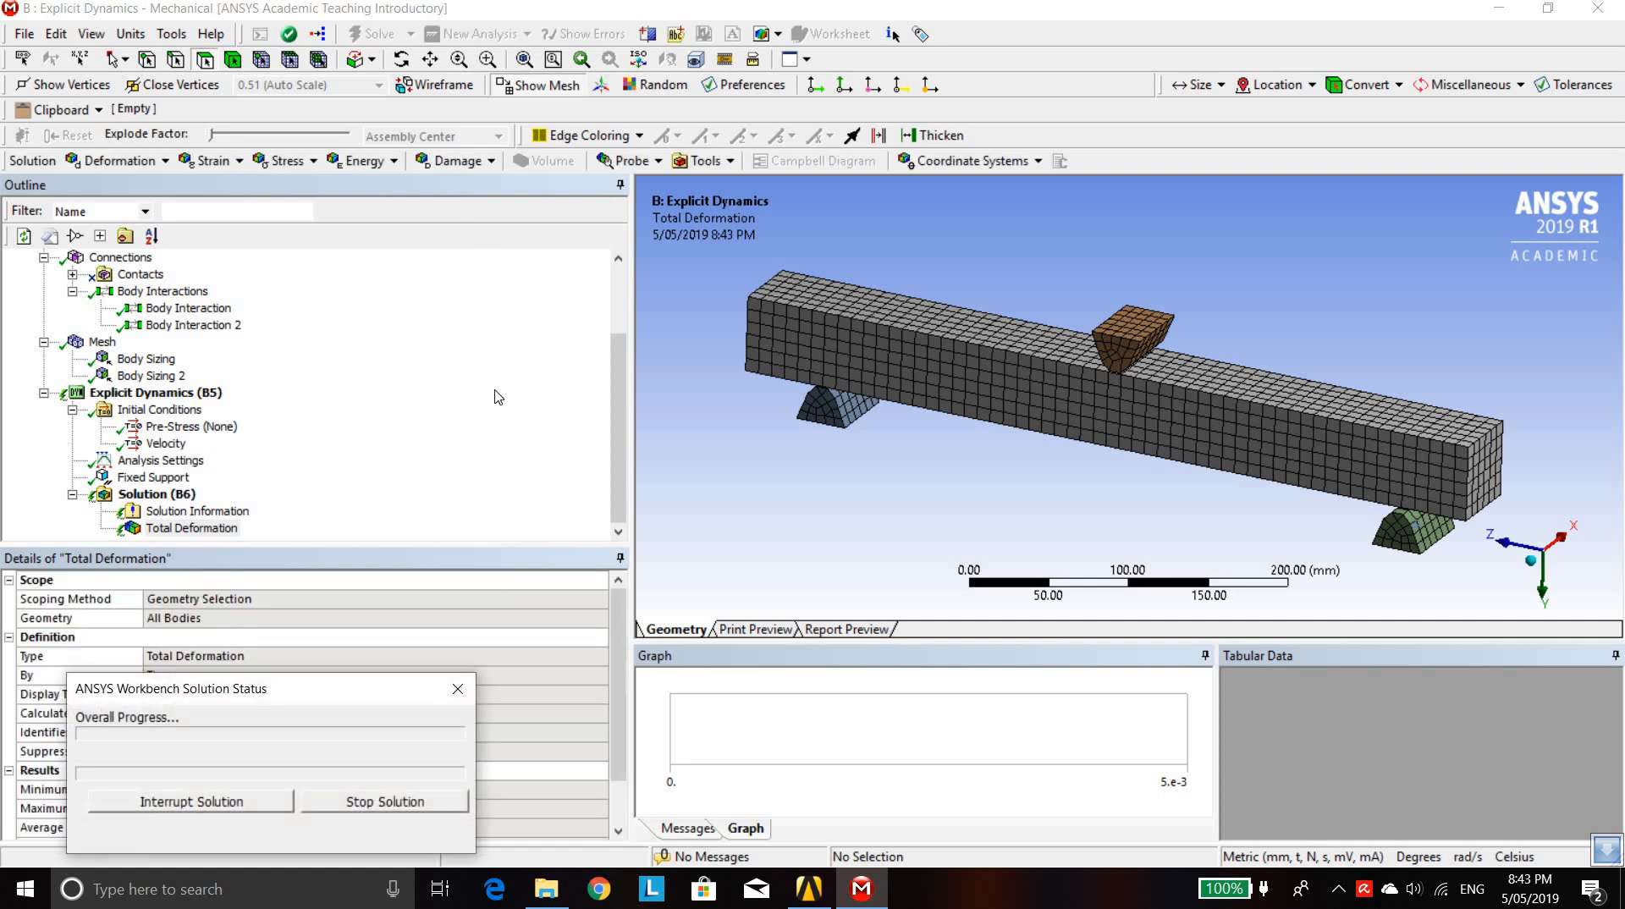
{"action": "left_click", "coordinate": [238, 518]}
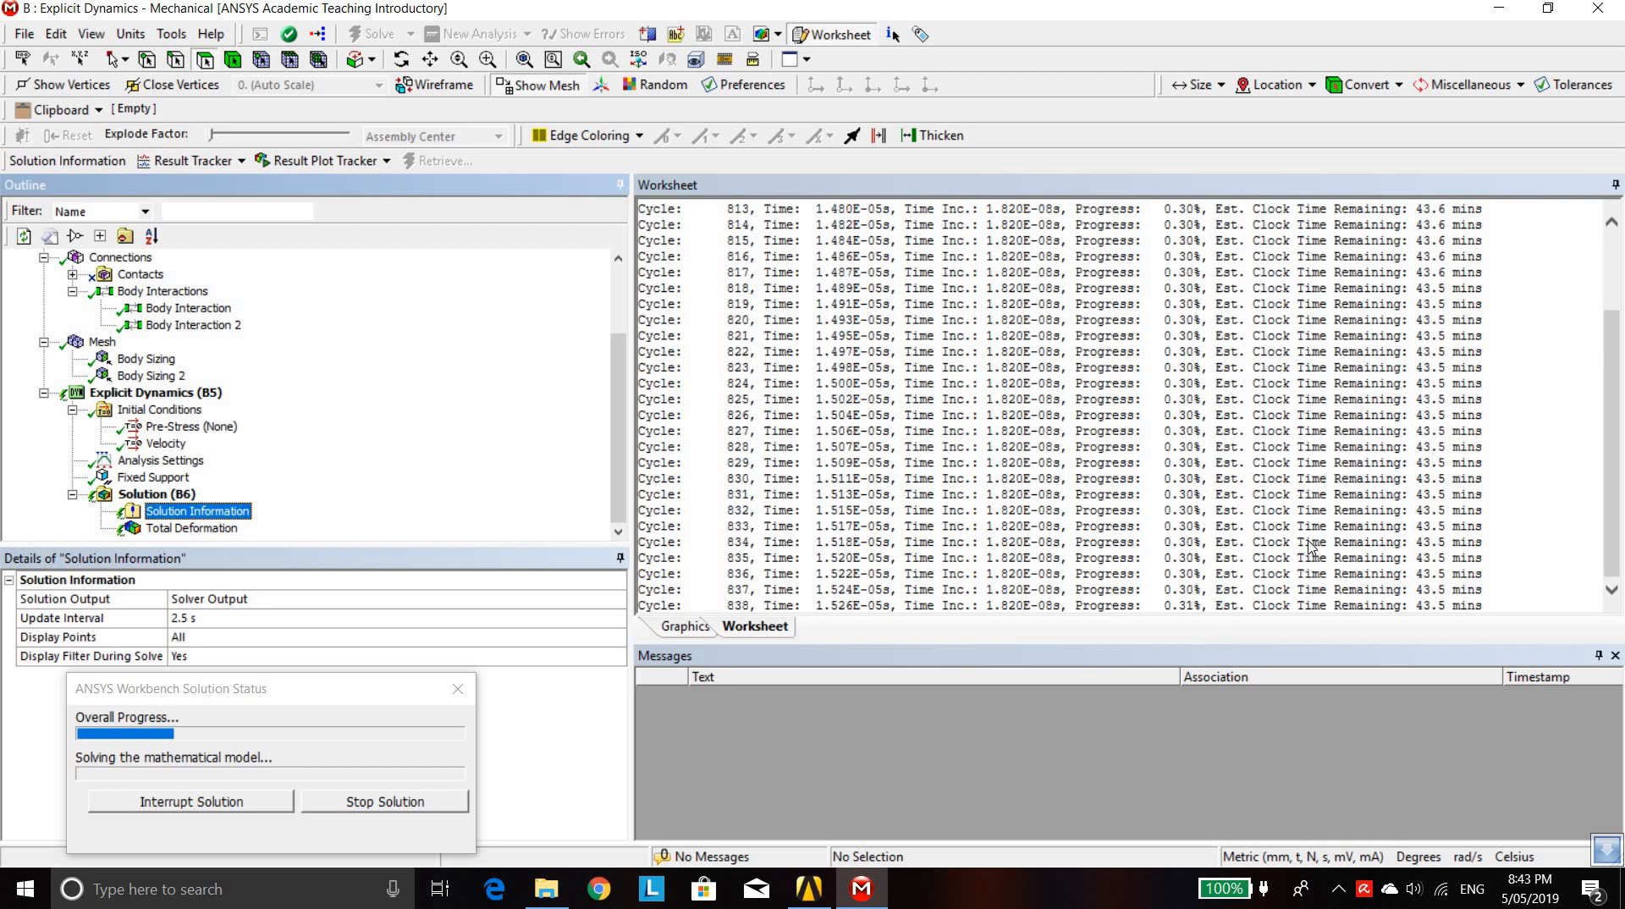
{"action": "left_click", "coordinate": [372, 804]}
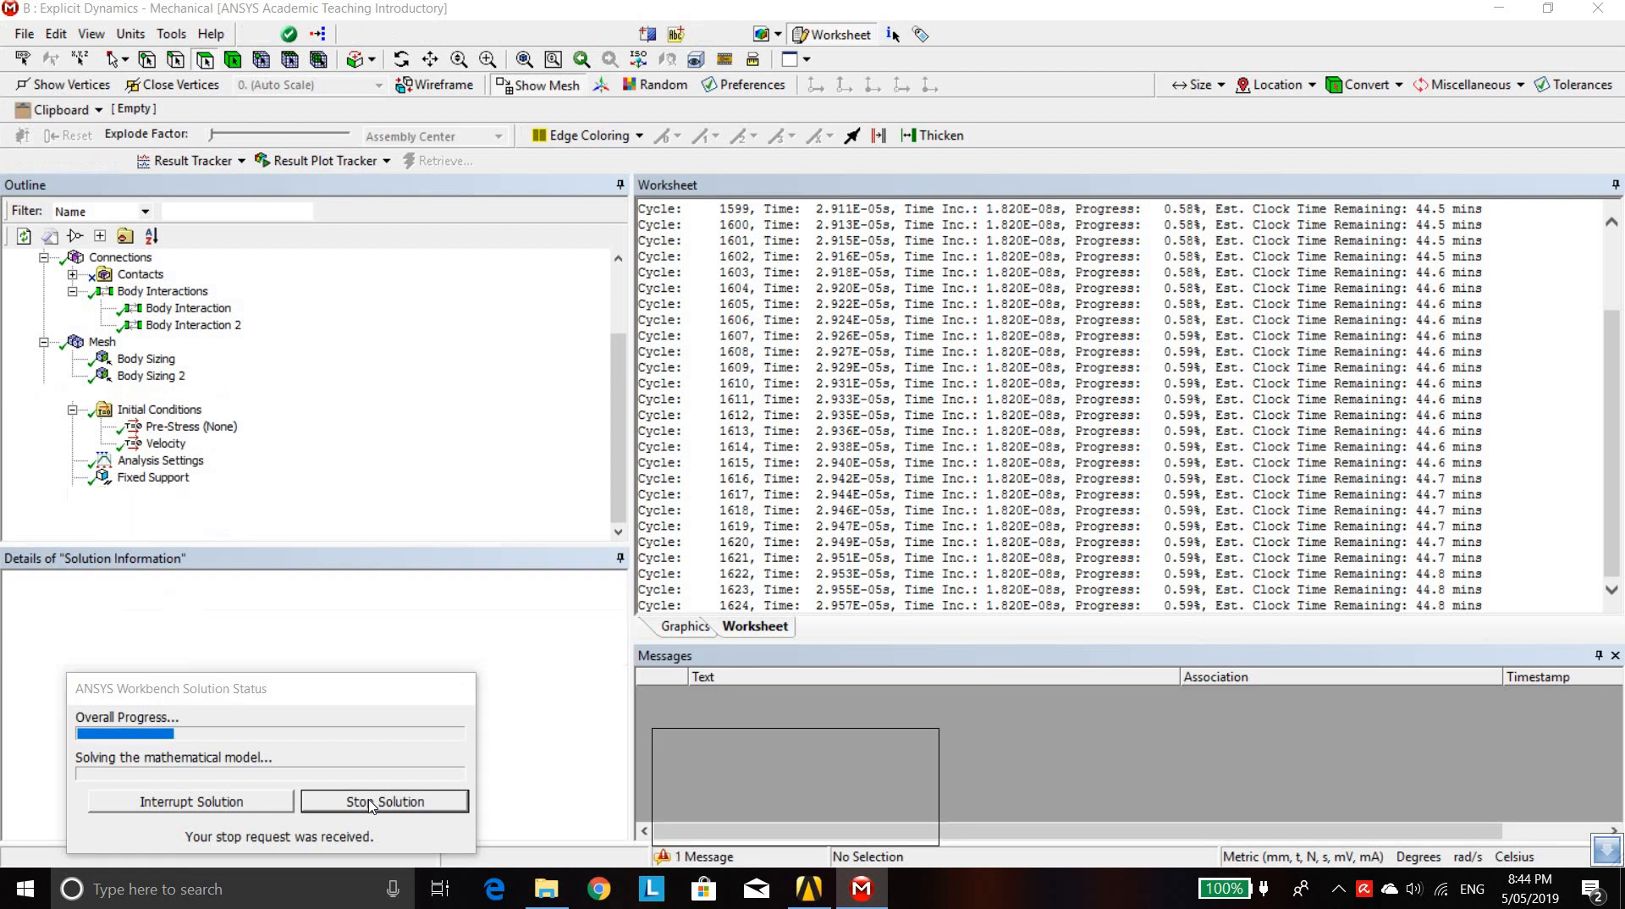
Close the Mechanical model of system B and open the solved model of system A in a maximized window
{"action": "left_click", "coordinate": [1595, 17]}
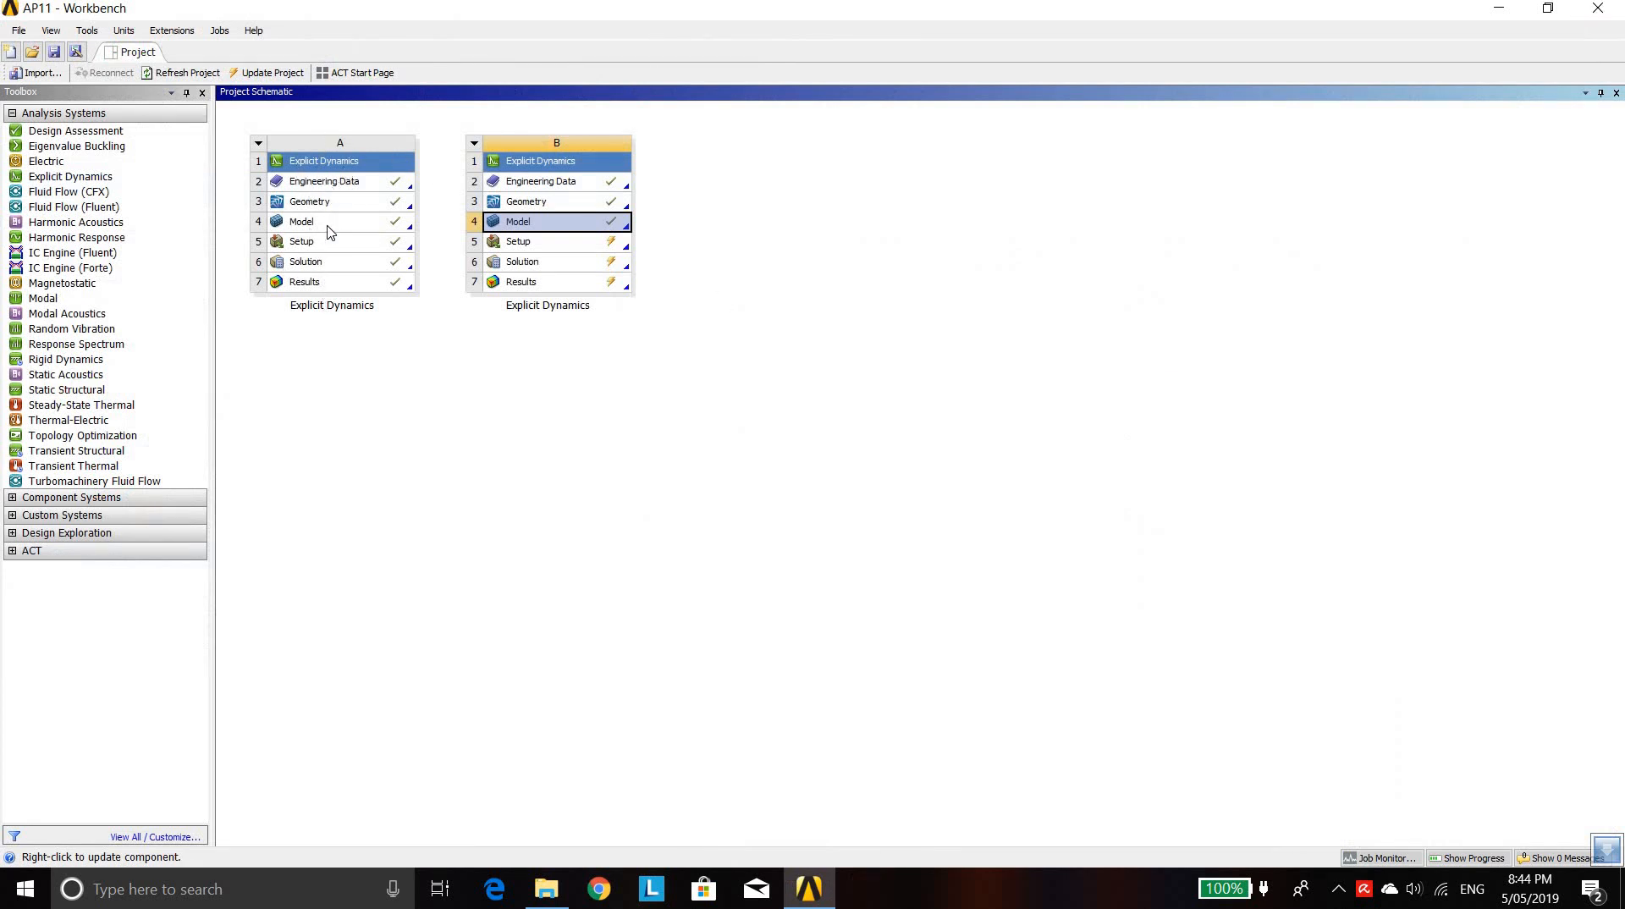
{"action": "double_click", "coordinate": [331, 223]}
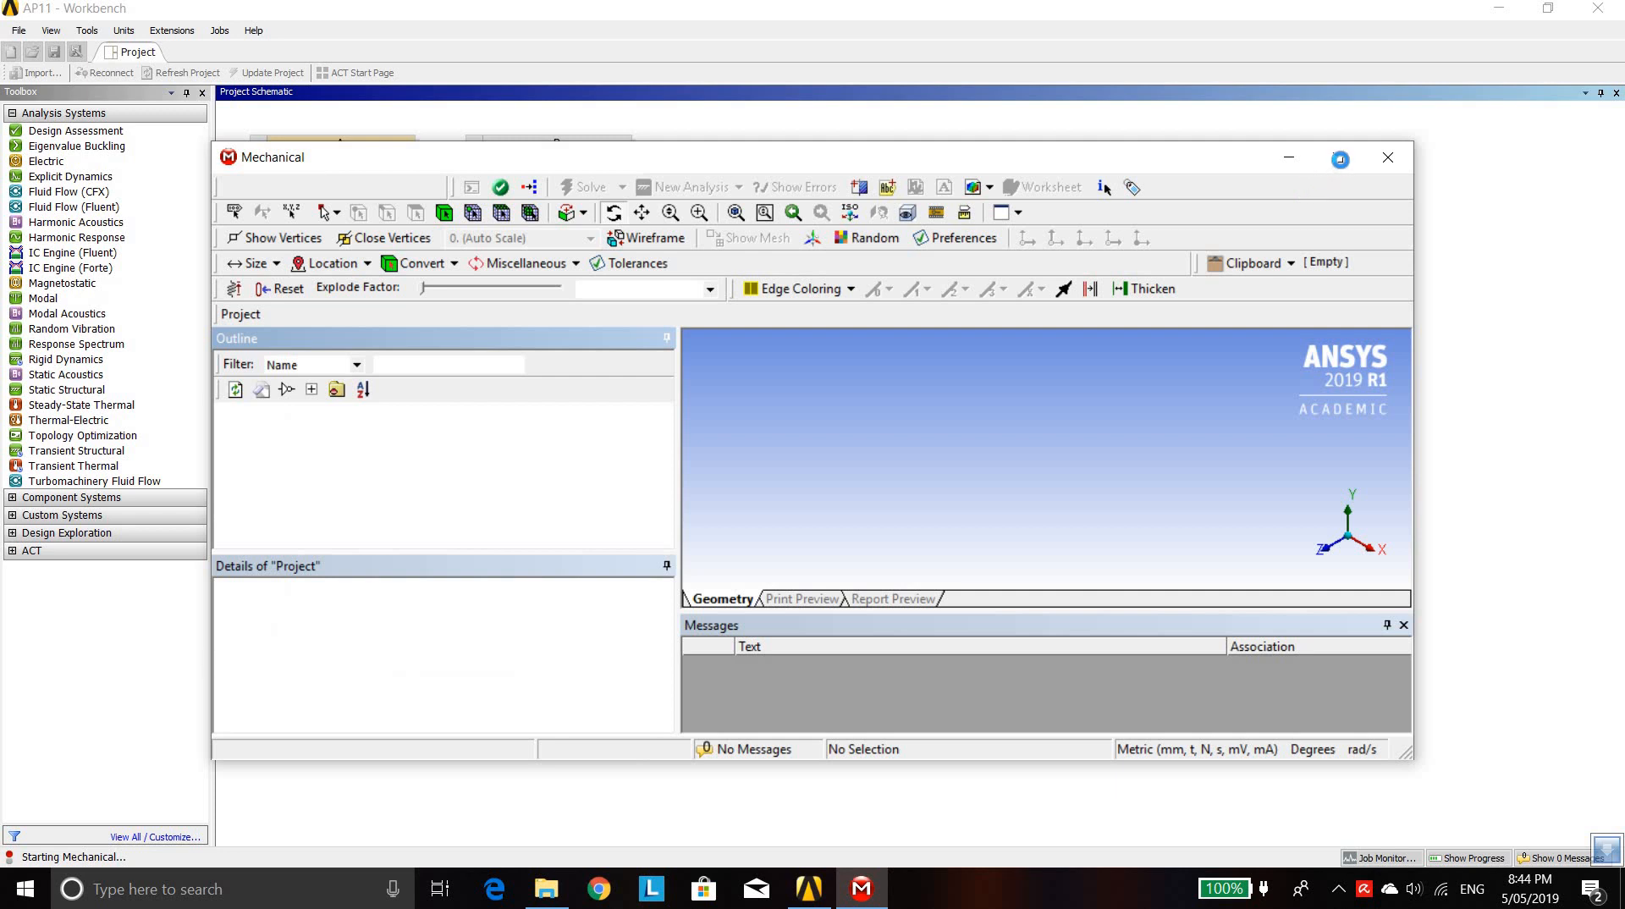
{"action": "left_click", "coordinate": [1338, 159]}
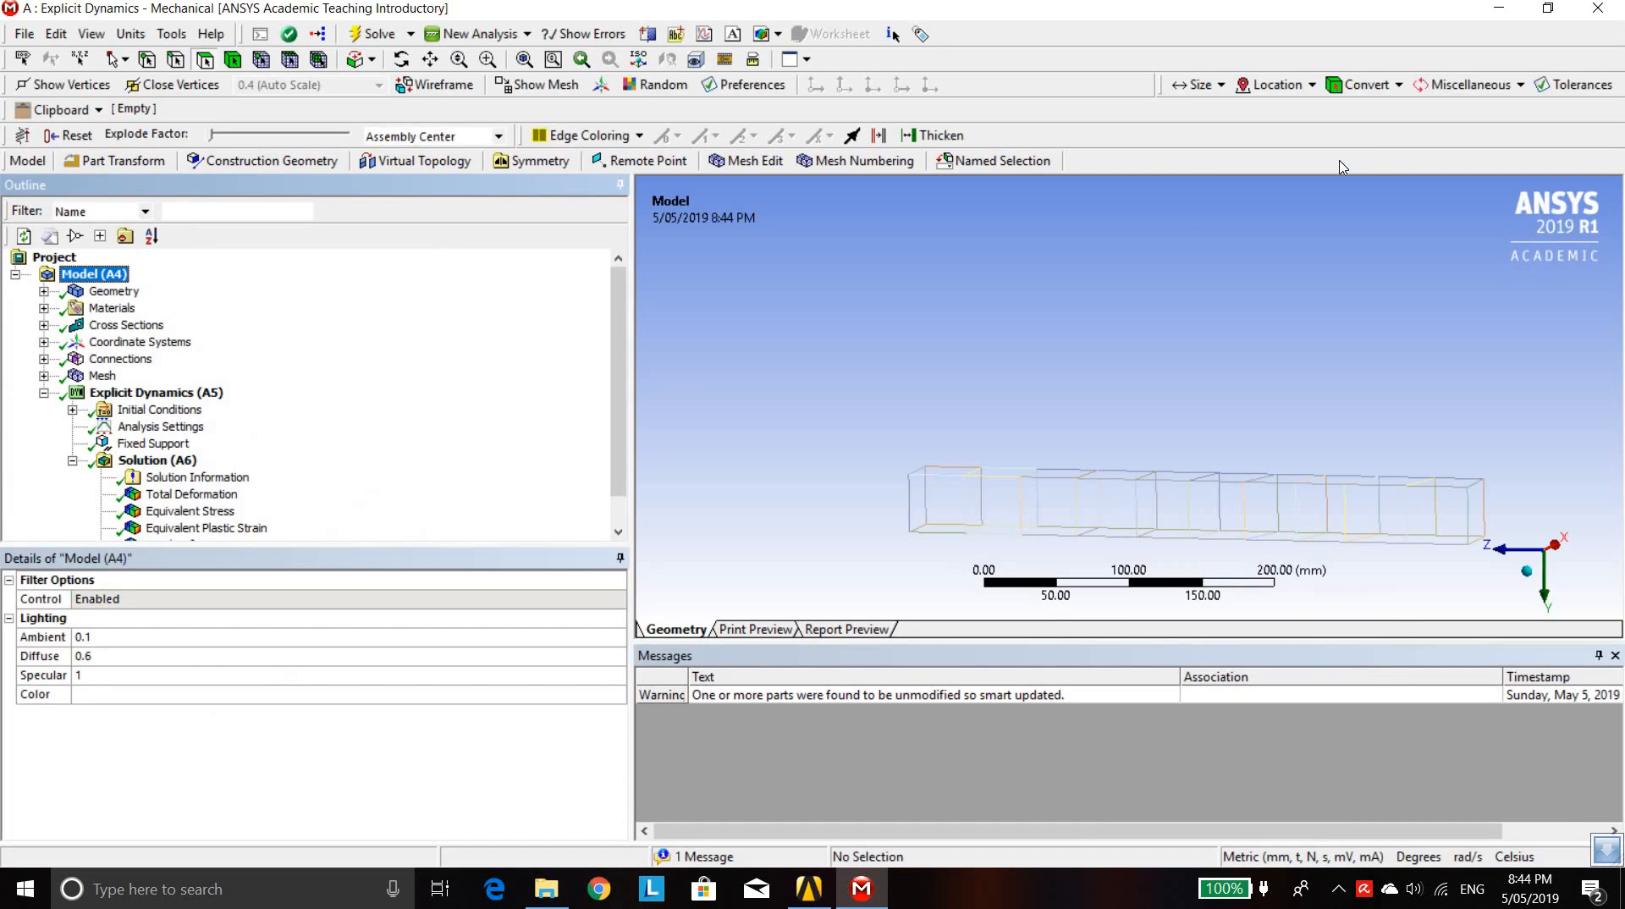
Show the four hidden solid bodies, Part1\Solid1 and the three Part4 solids, in the solved model
{"action": "left_click", "coordinate": [43, 292]}
{"action": "left_click", "coordinate": [137, 276]}
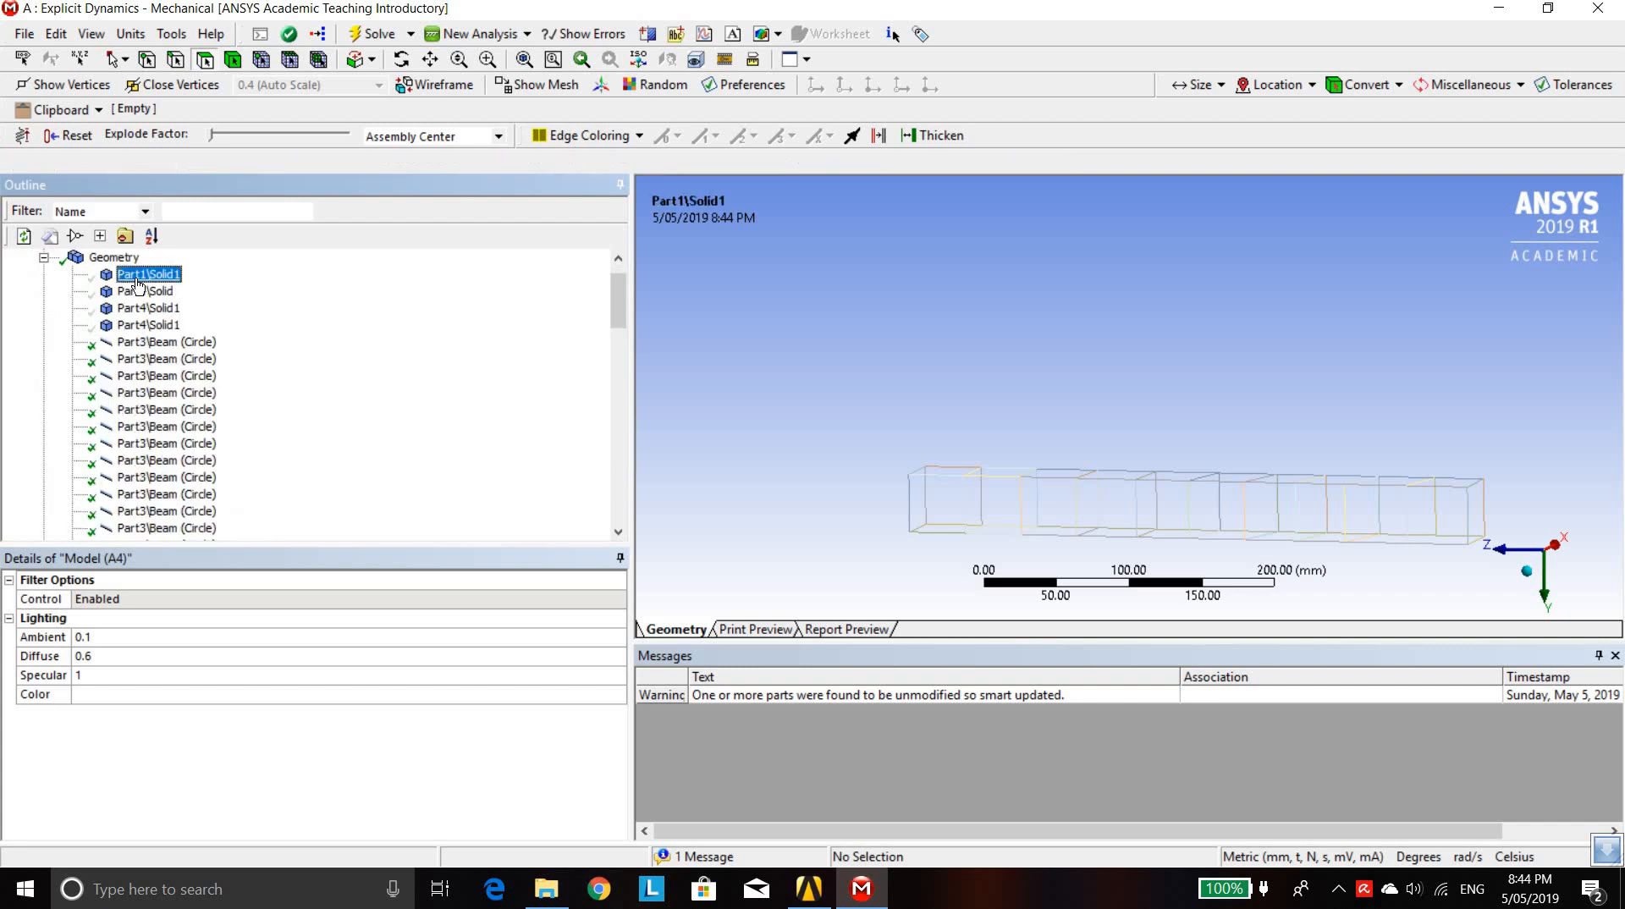
{"action": "left_click", "coordinate": [135, 325], "text": "ctrl"}
{"action": "left_click", "coordinate": [135, 308], "text": "ctrl"}
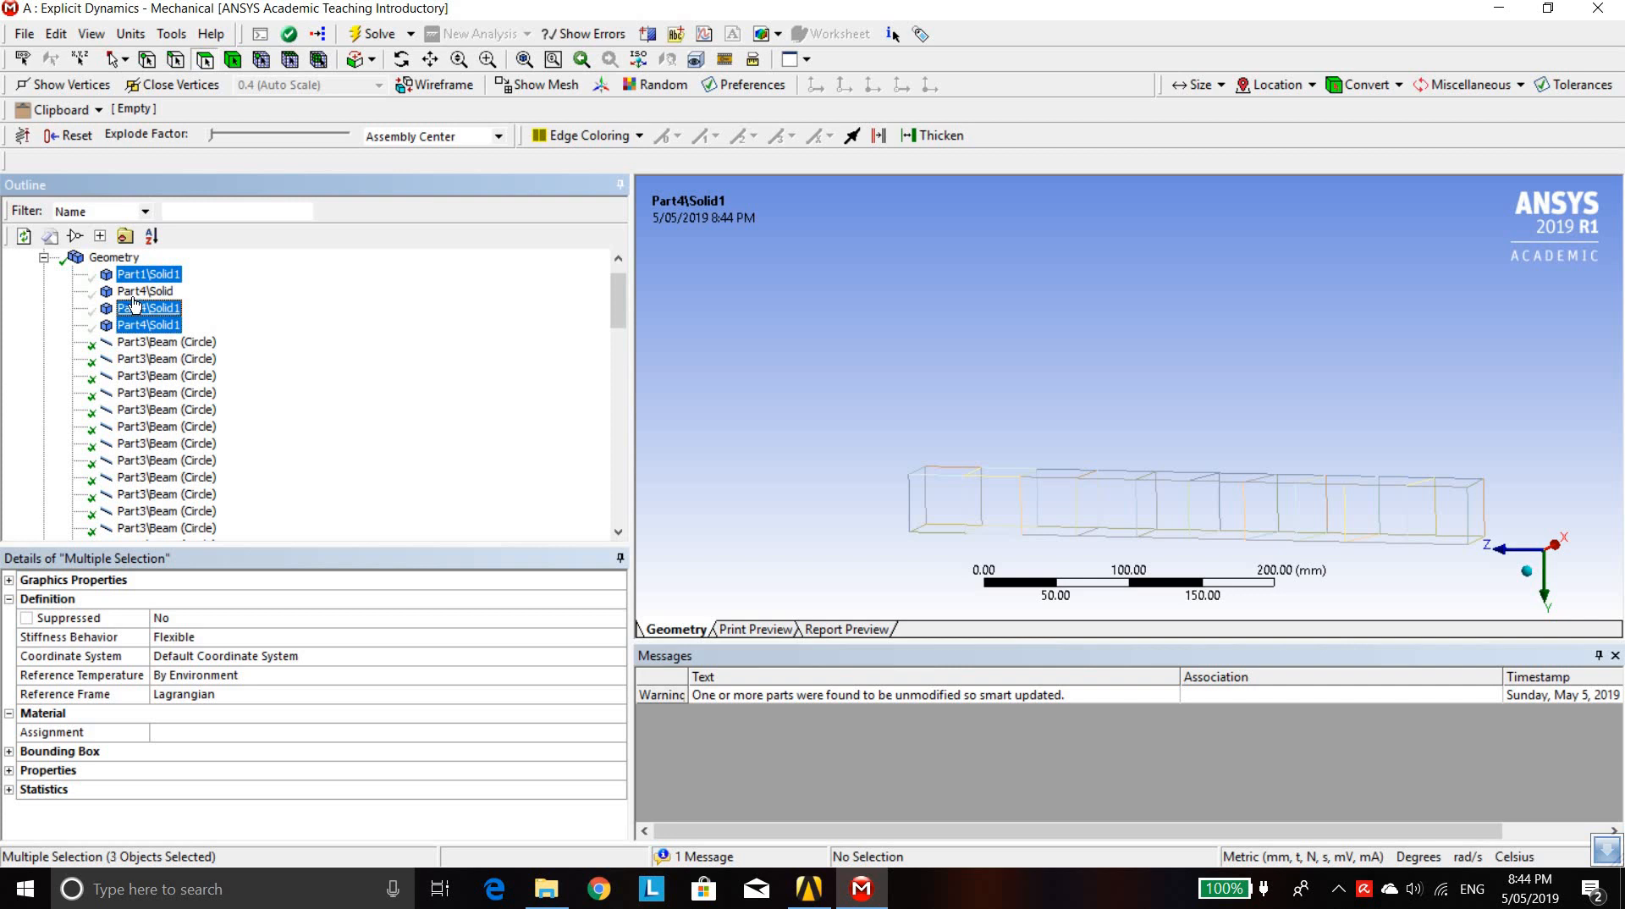
{"action": "left_click", "coordinate": [136, 291], "text": "ctrl"}
{"action": "right_click", "coordinate": [135, 297]}
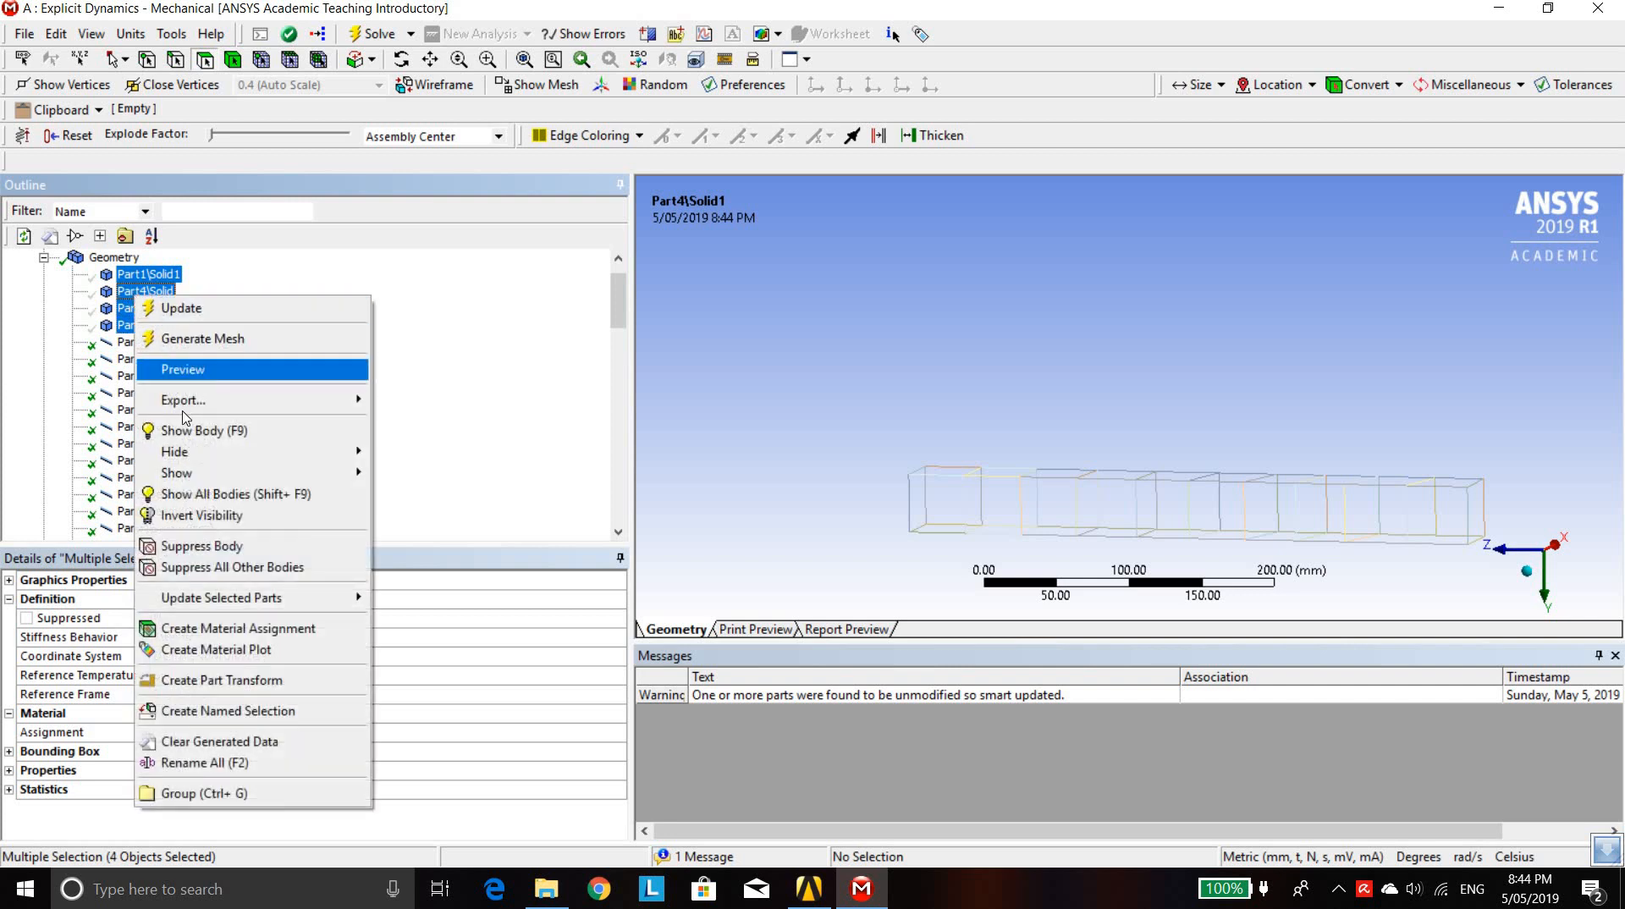
{"action": "left_click", "coordinate": [181, 430]}
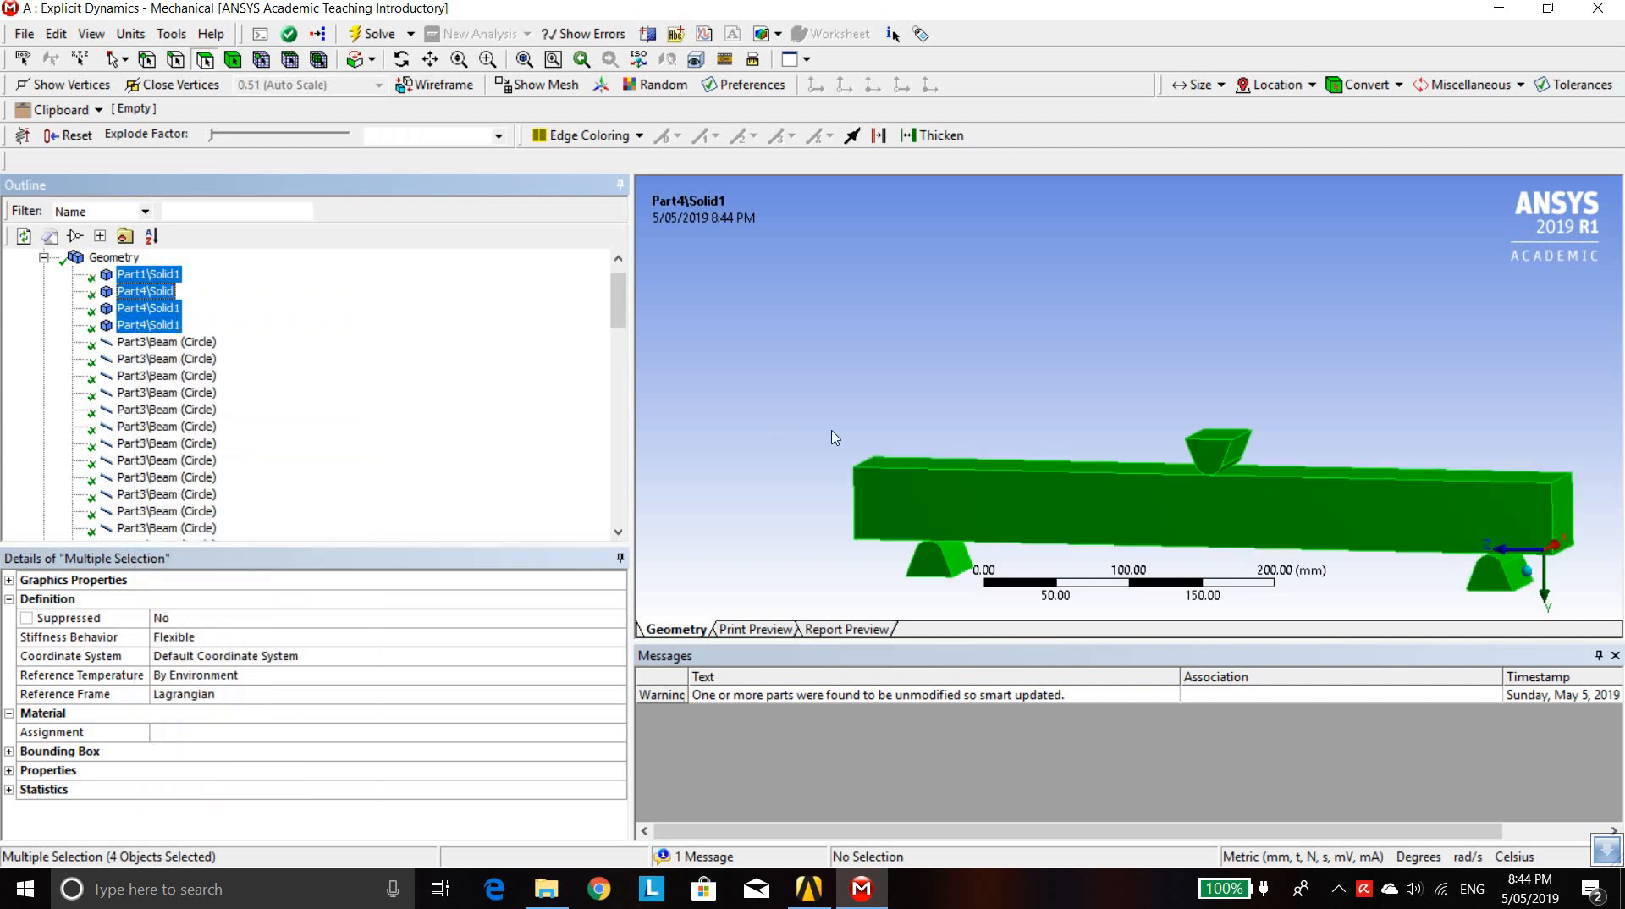
Collapse the geometry branch and open the Equivalent Stress result under Solution (A6)
{"action": "scroll", "coordinate": [508, 442], "scroll_direction": "down", "scroll_amount": 5}
{"action": "scroll", "coordinate": [494, 436], "scroll_direction": "up", "scroll_amount": 10}
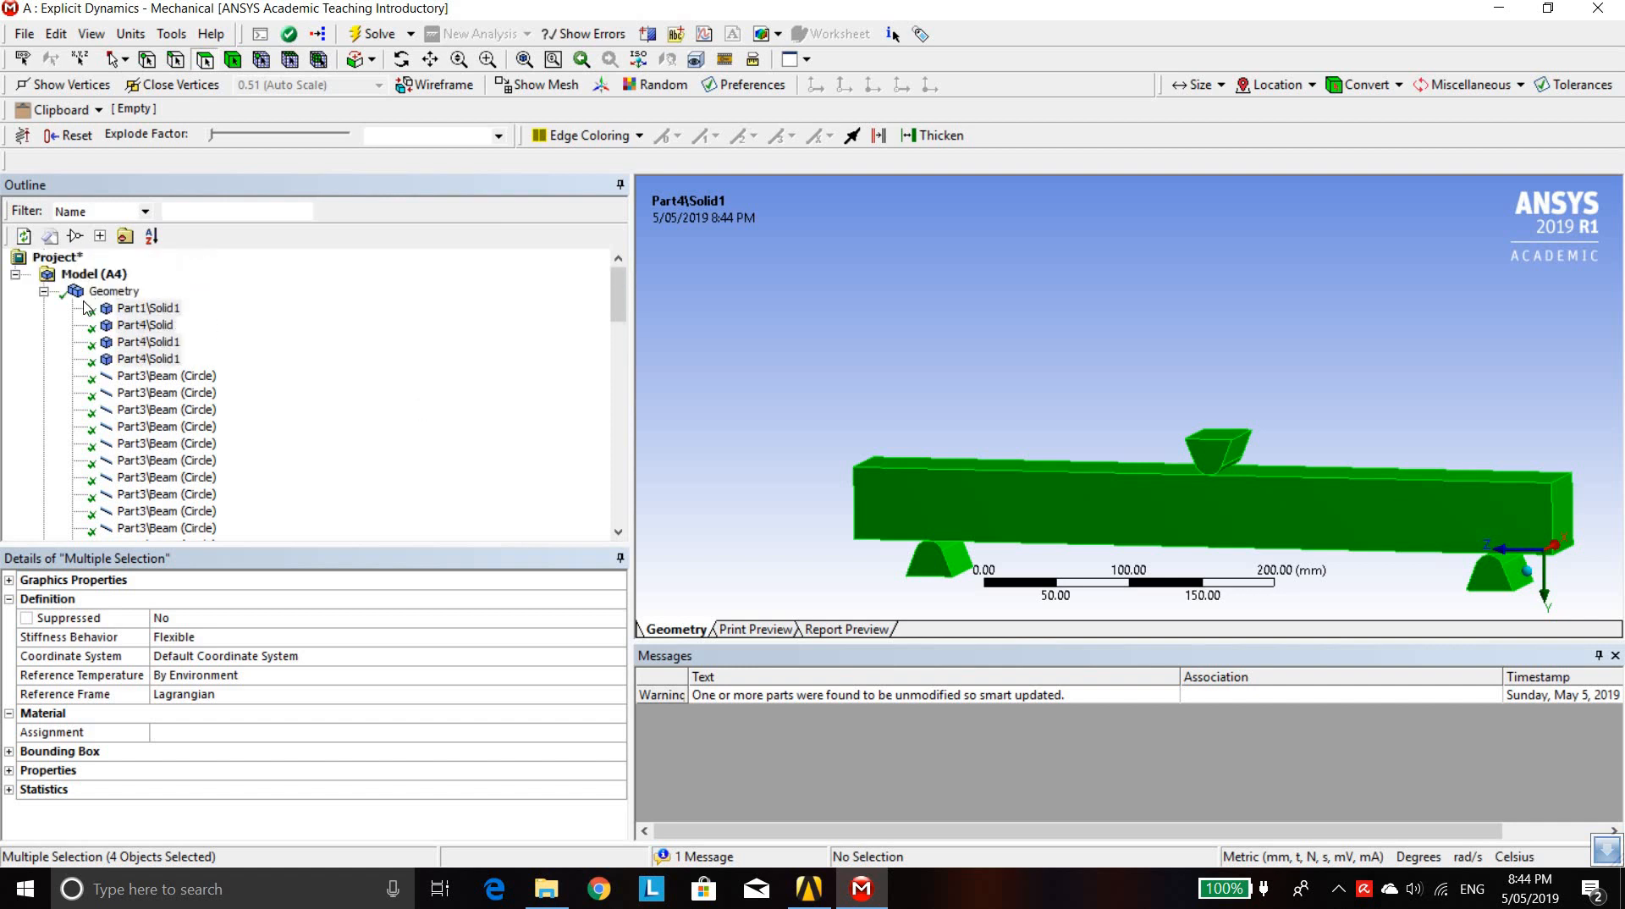
{"action": "left_click", "coordinate": [44, 292]}
{"action": "scroll", "coordinate": [203, 376], "scroll_direction": "down", "scroll_amount": 1}
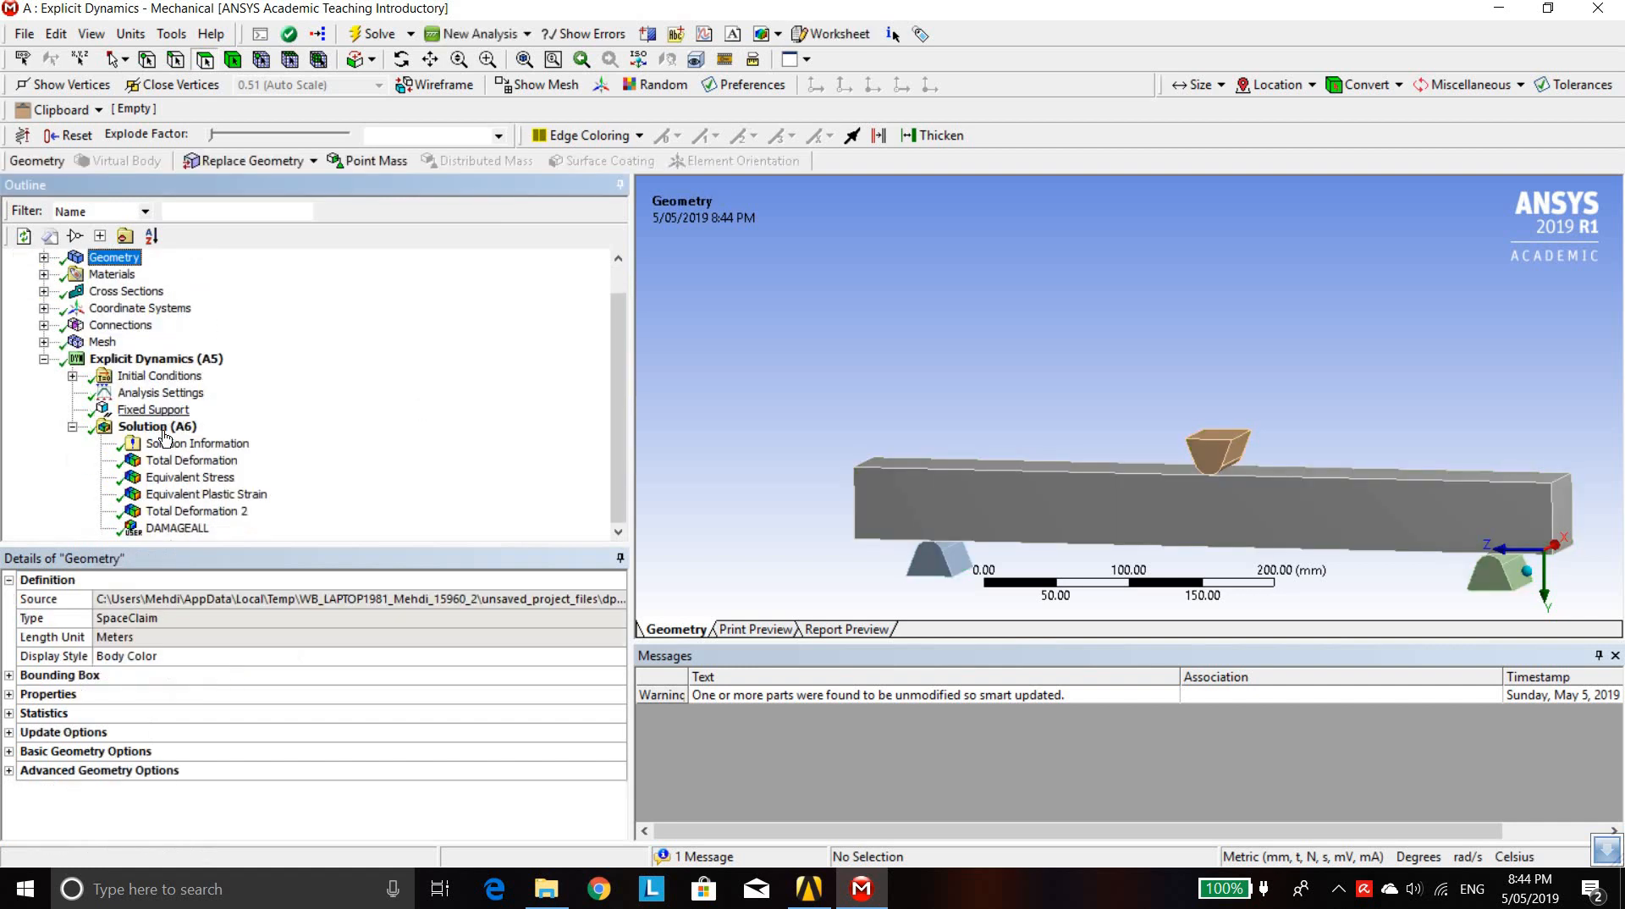
{"action": "left_click", "coordinate": [156, 483]}
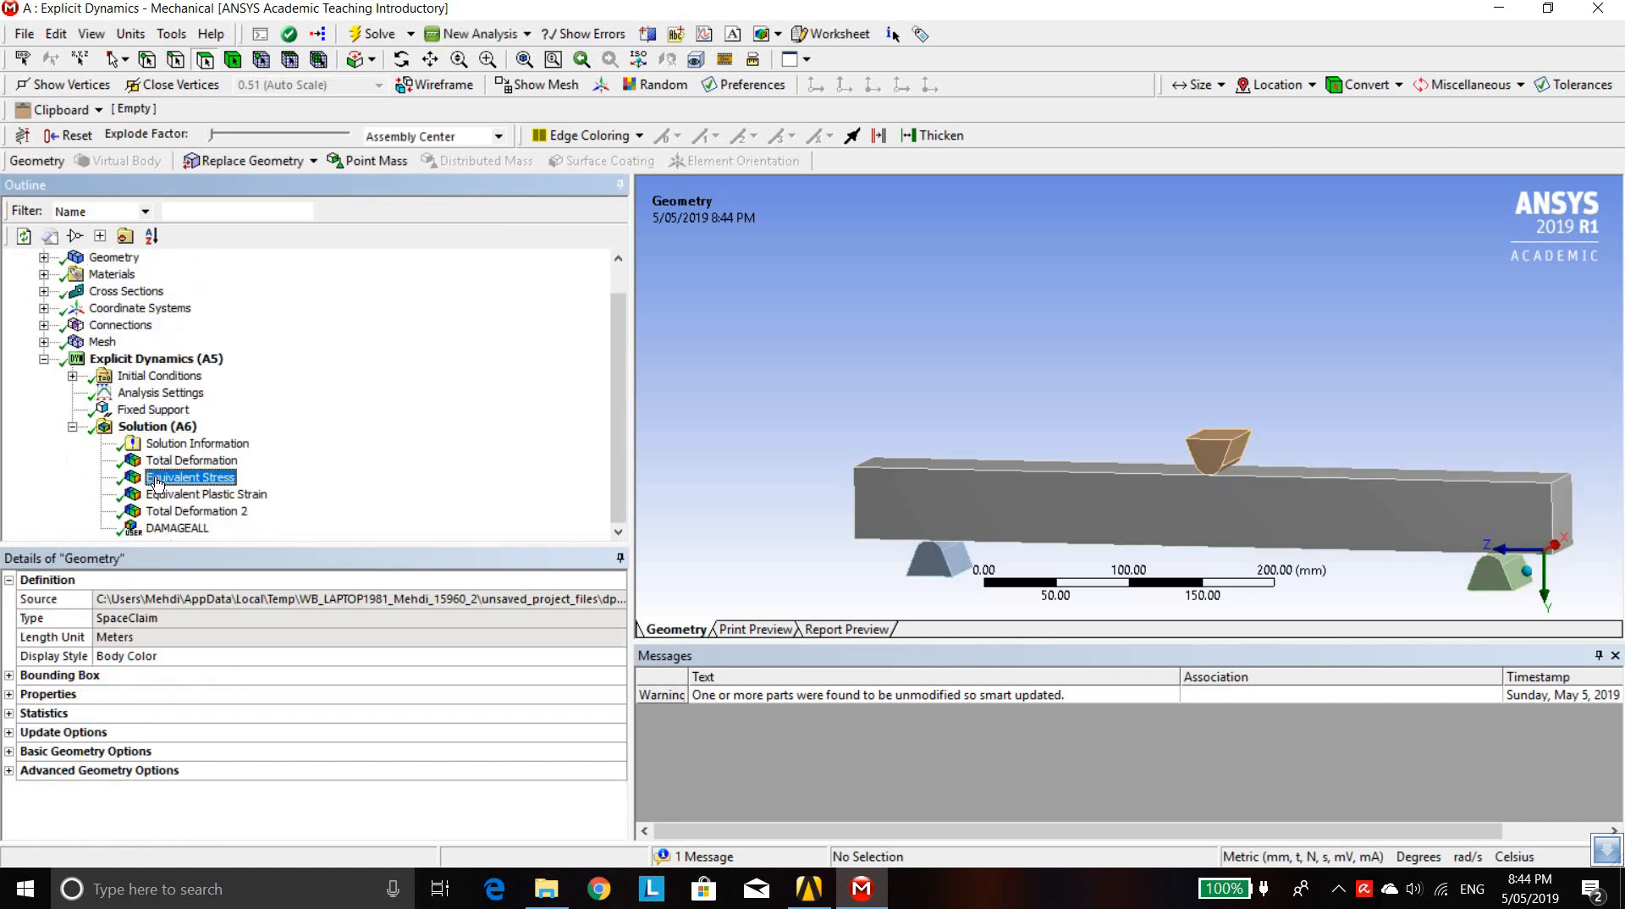
Delete the Equivalent Stress, Equivalent Plastic Strain, Total Deformation 2 and DAMAGEALL results from Solution (A6)
{"action": "left_click", "coordinate": [155, 527], "text": "shift"}
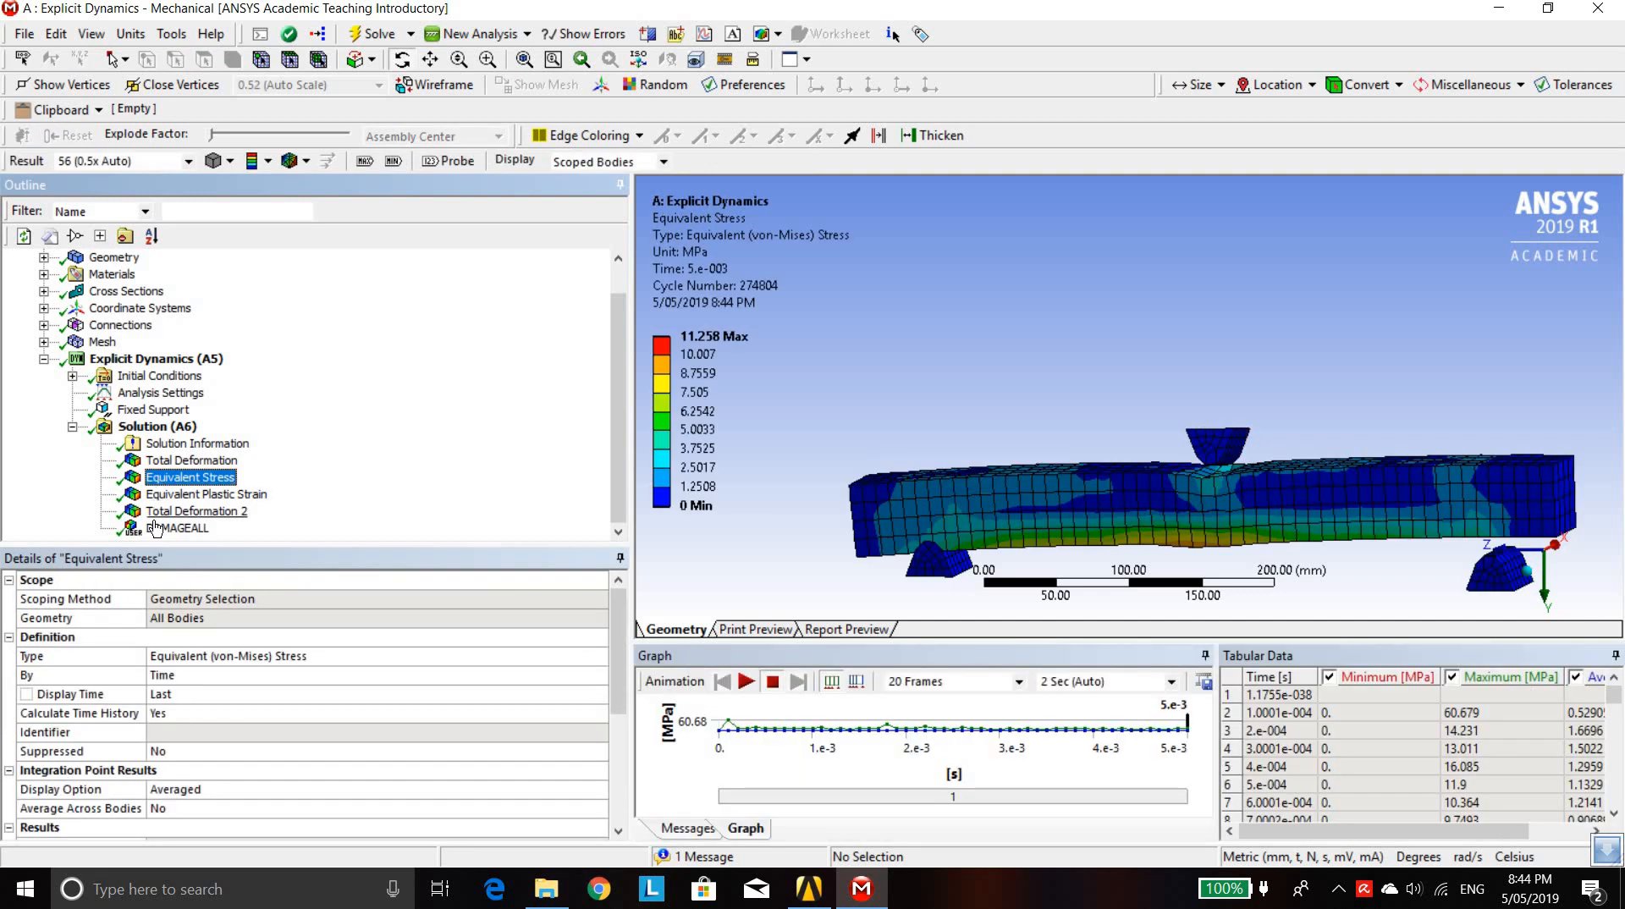
{"action": "right_click", "coordinate": [155, 526]}
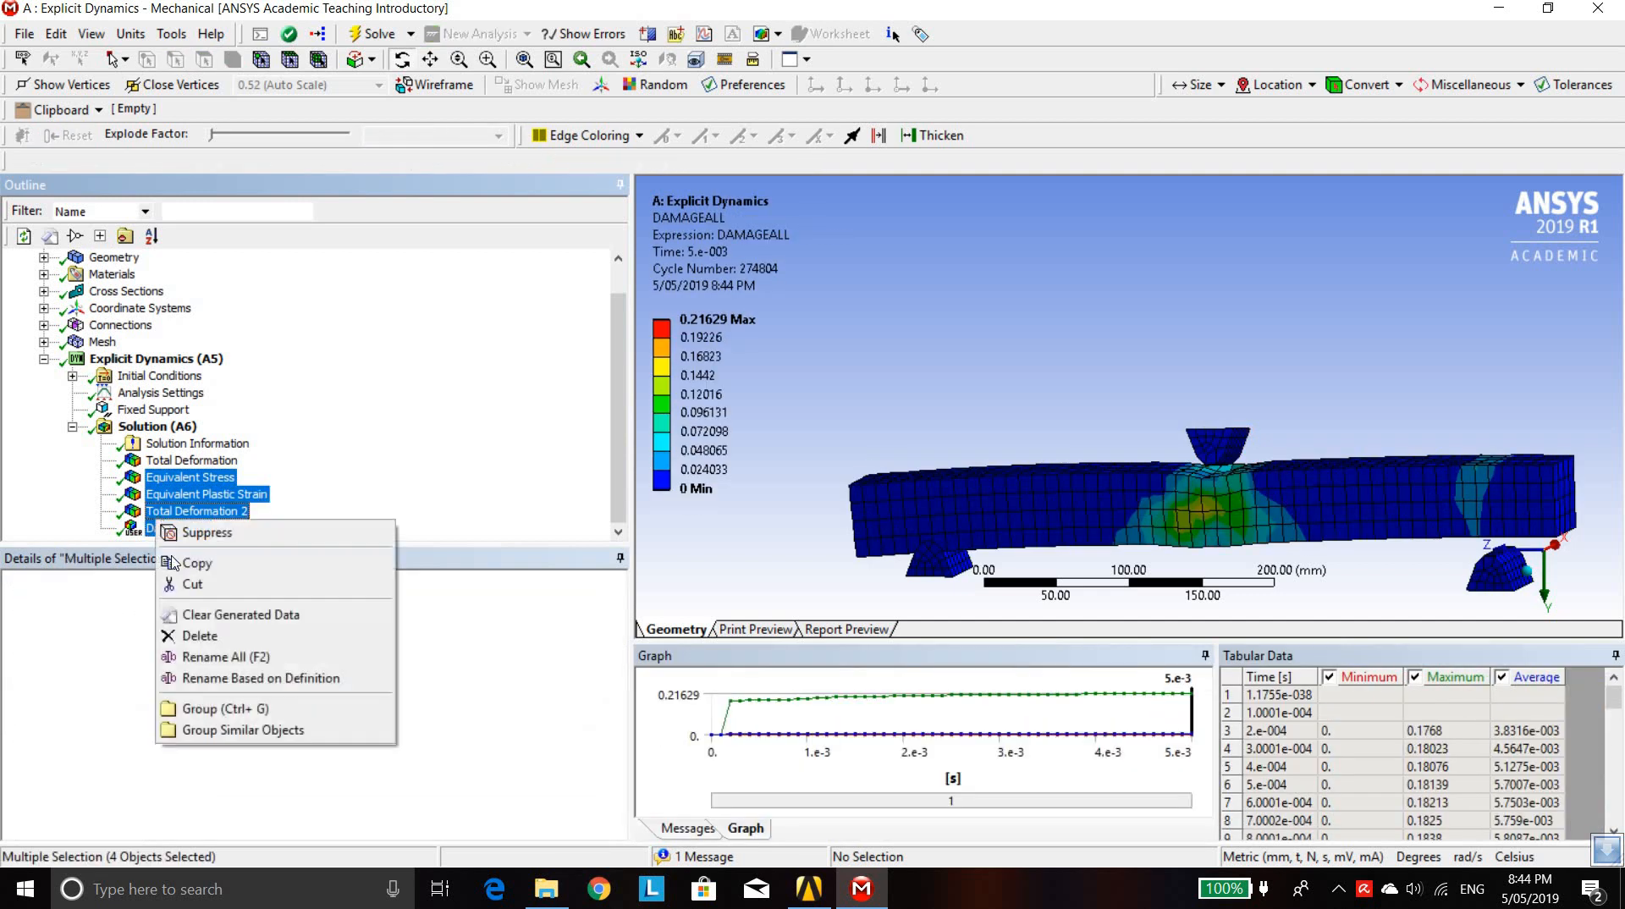
{"action": "left_click", "coordinate": [208, 636]}
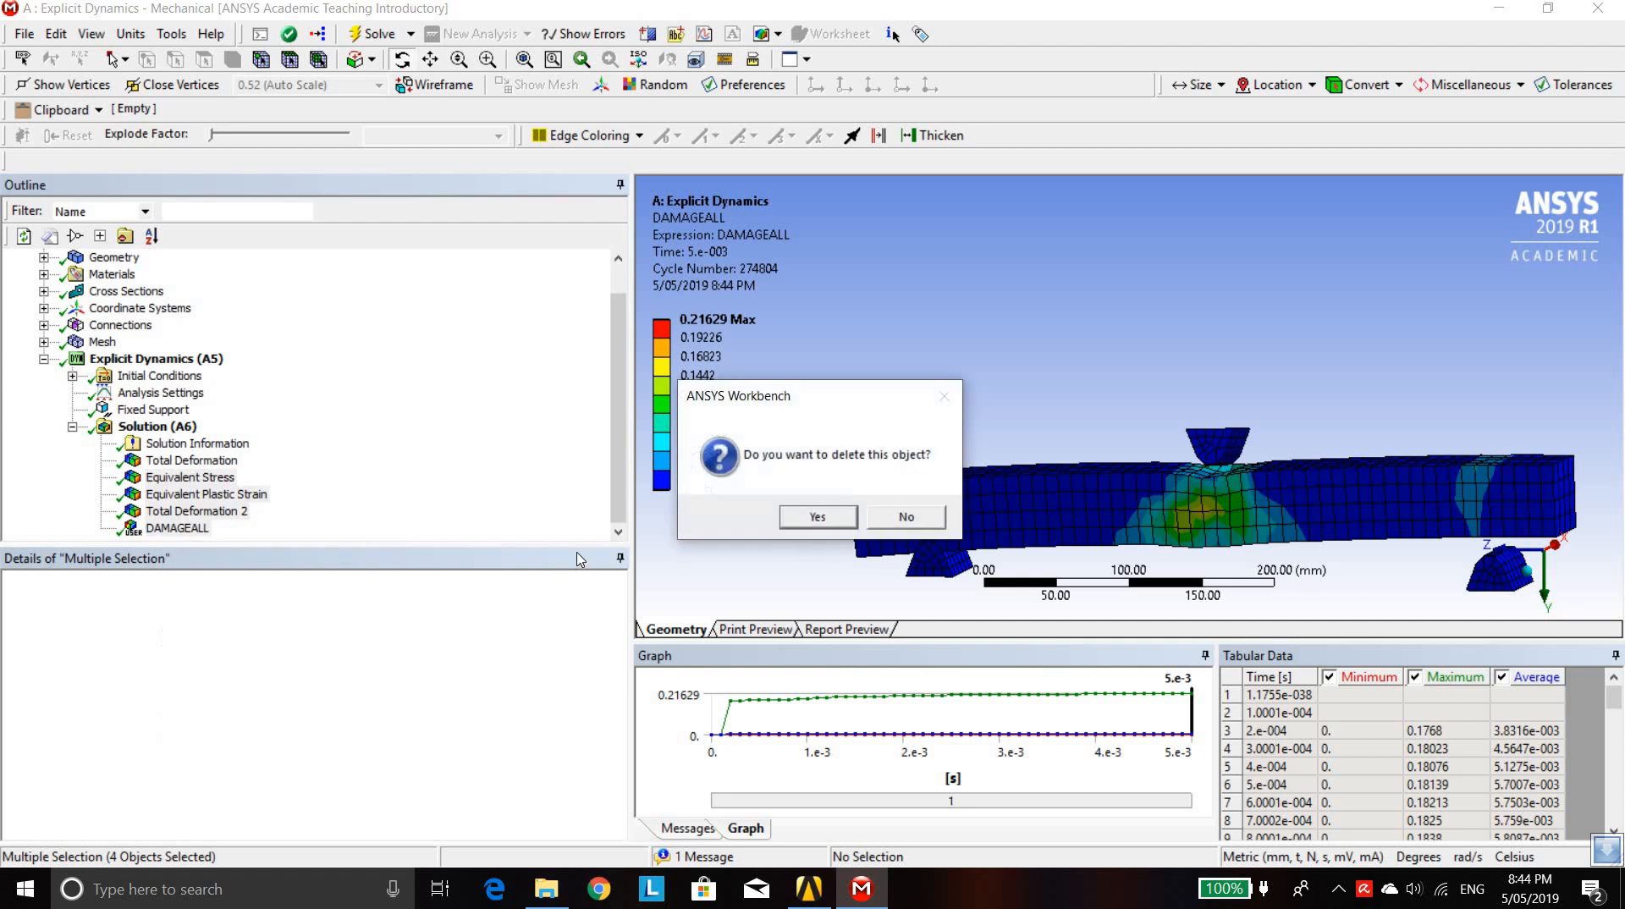
{"action": "left_click", "coordinate": [791, 524]}
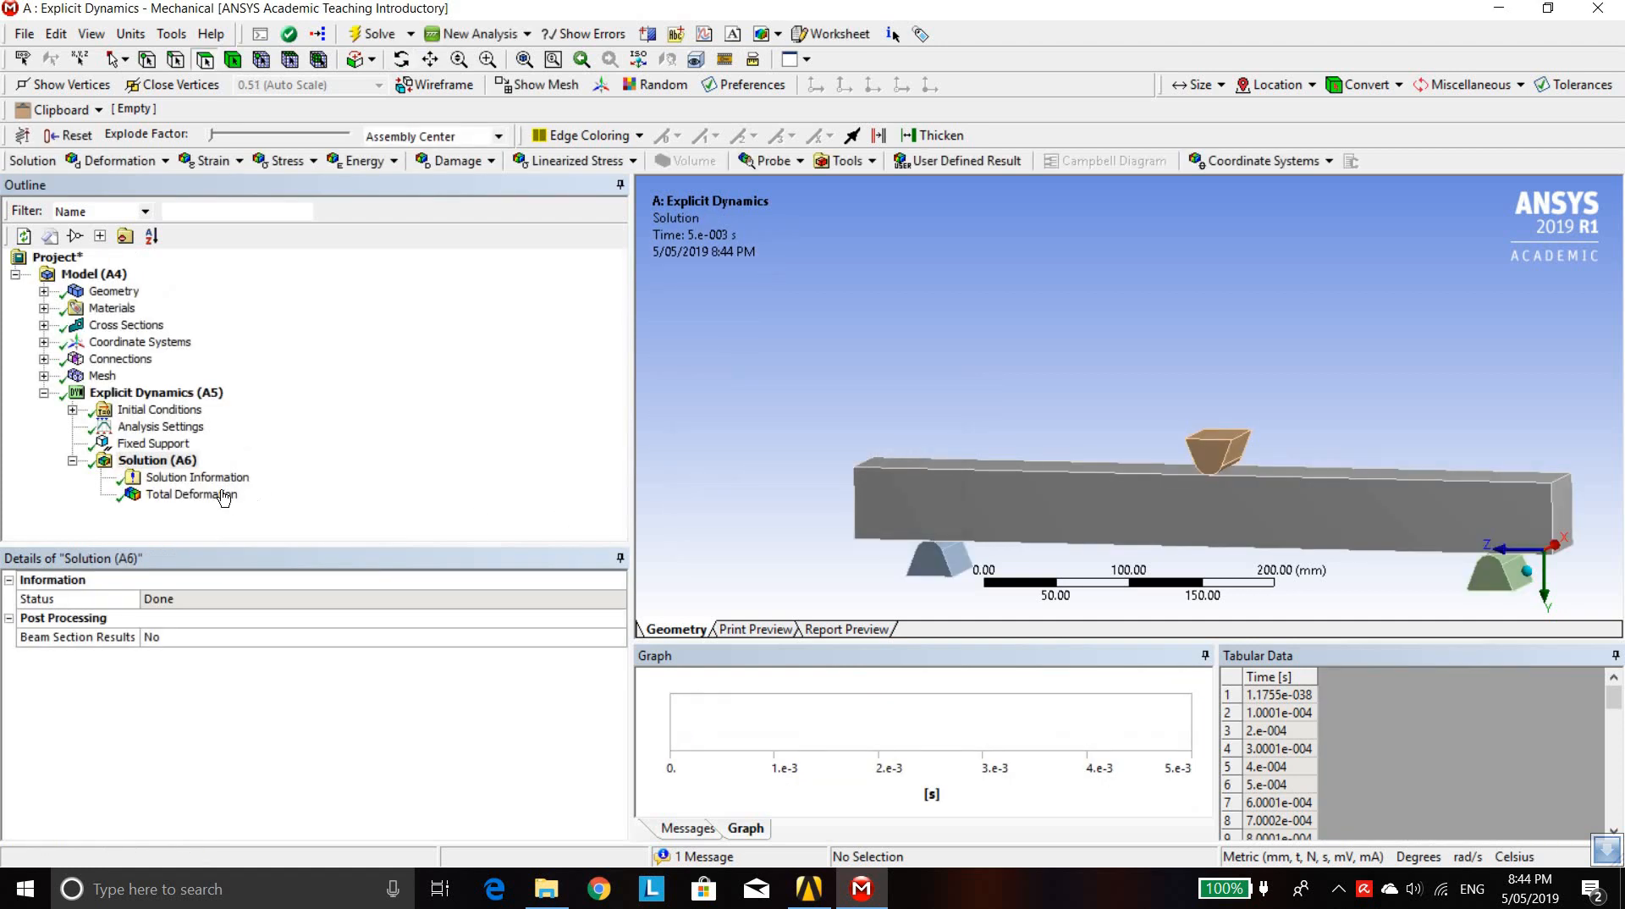
Open the Total Deformation result and display its deformation at 1.0 (True Scale), inspecting the beam around the impactor
{"action": "left_click", "coordinate": [196, 494]}
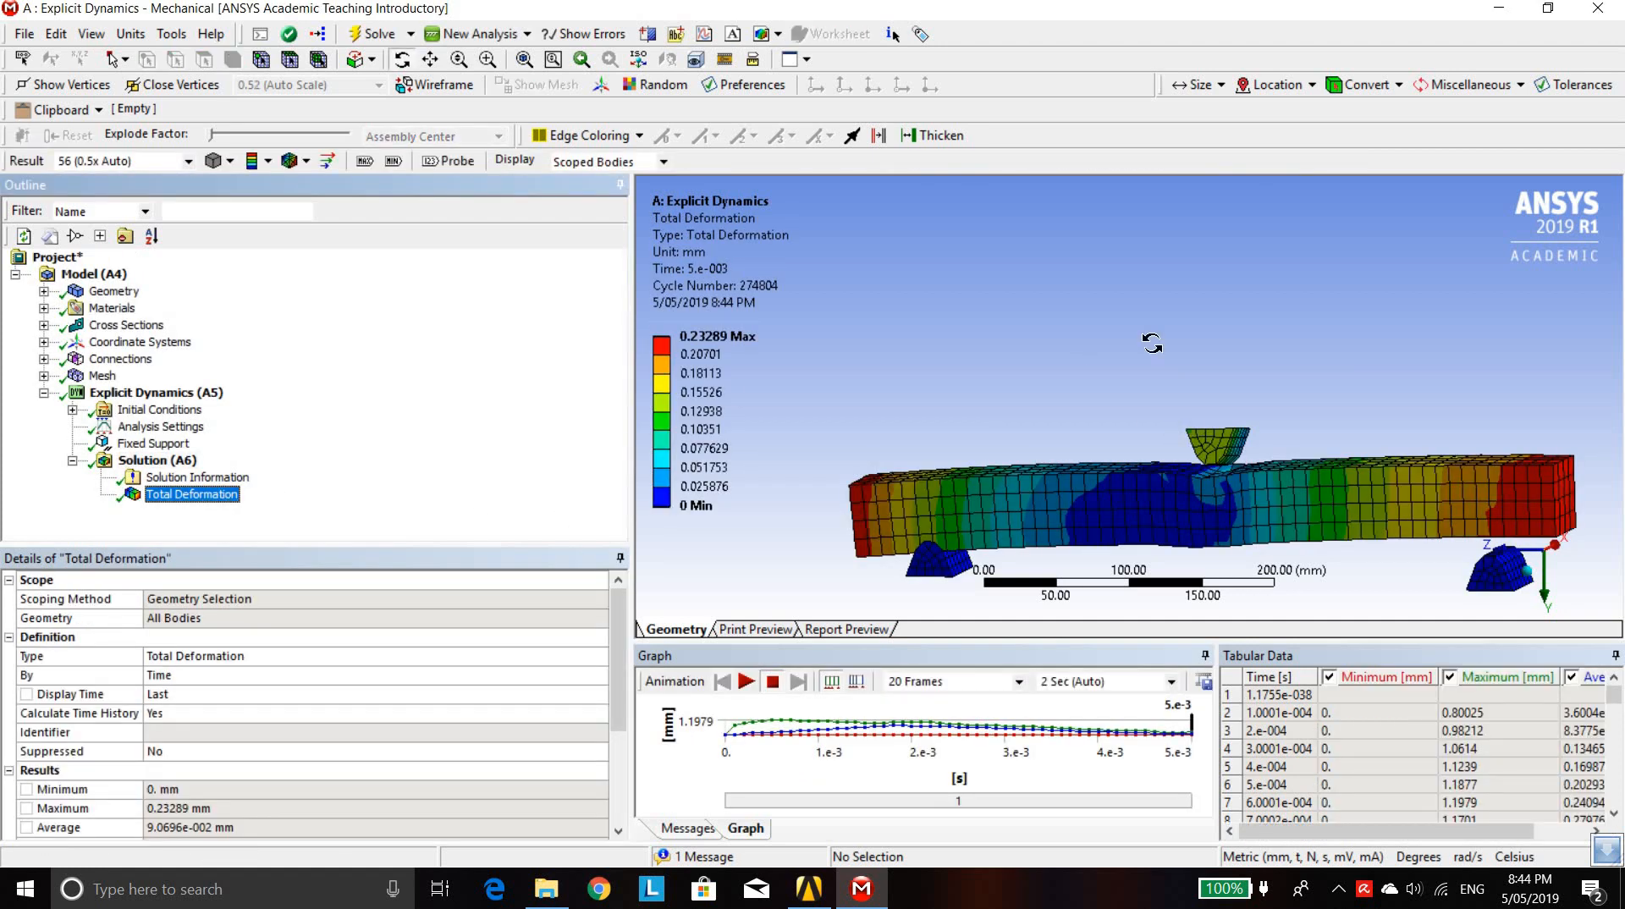
{"action": "mouse_move", "coordinate": [1152, 347]}
{"action": "left_mouse_down"}
{"action": "mouse_move", "coordinate": [1168, 373]}
{"action": "mouse_move", "coordinate": [1182, 320]}
{"action": "mouse_move", "coordinate": [1159, 362]}
{"action": "left_mouse_up"}
{"action": "left_click", "coordinate": [194, 166]}
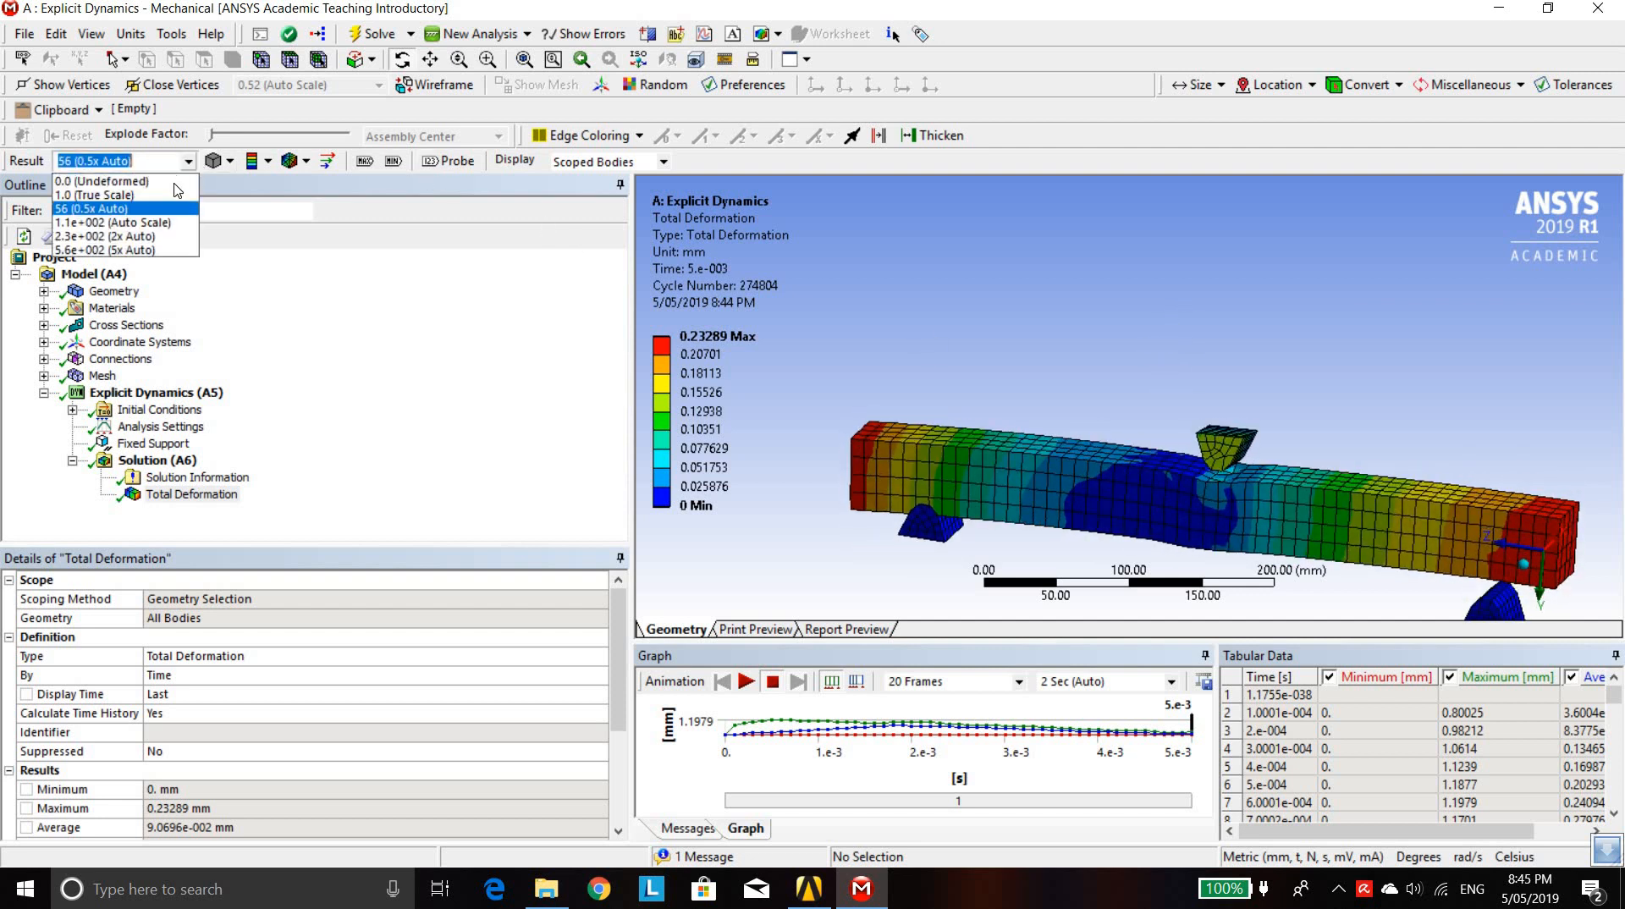
{"action": "left_click", "coordinate": [155, 198]}
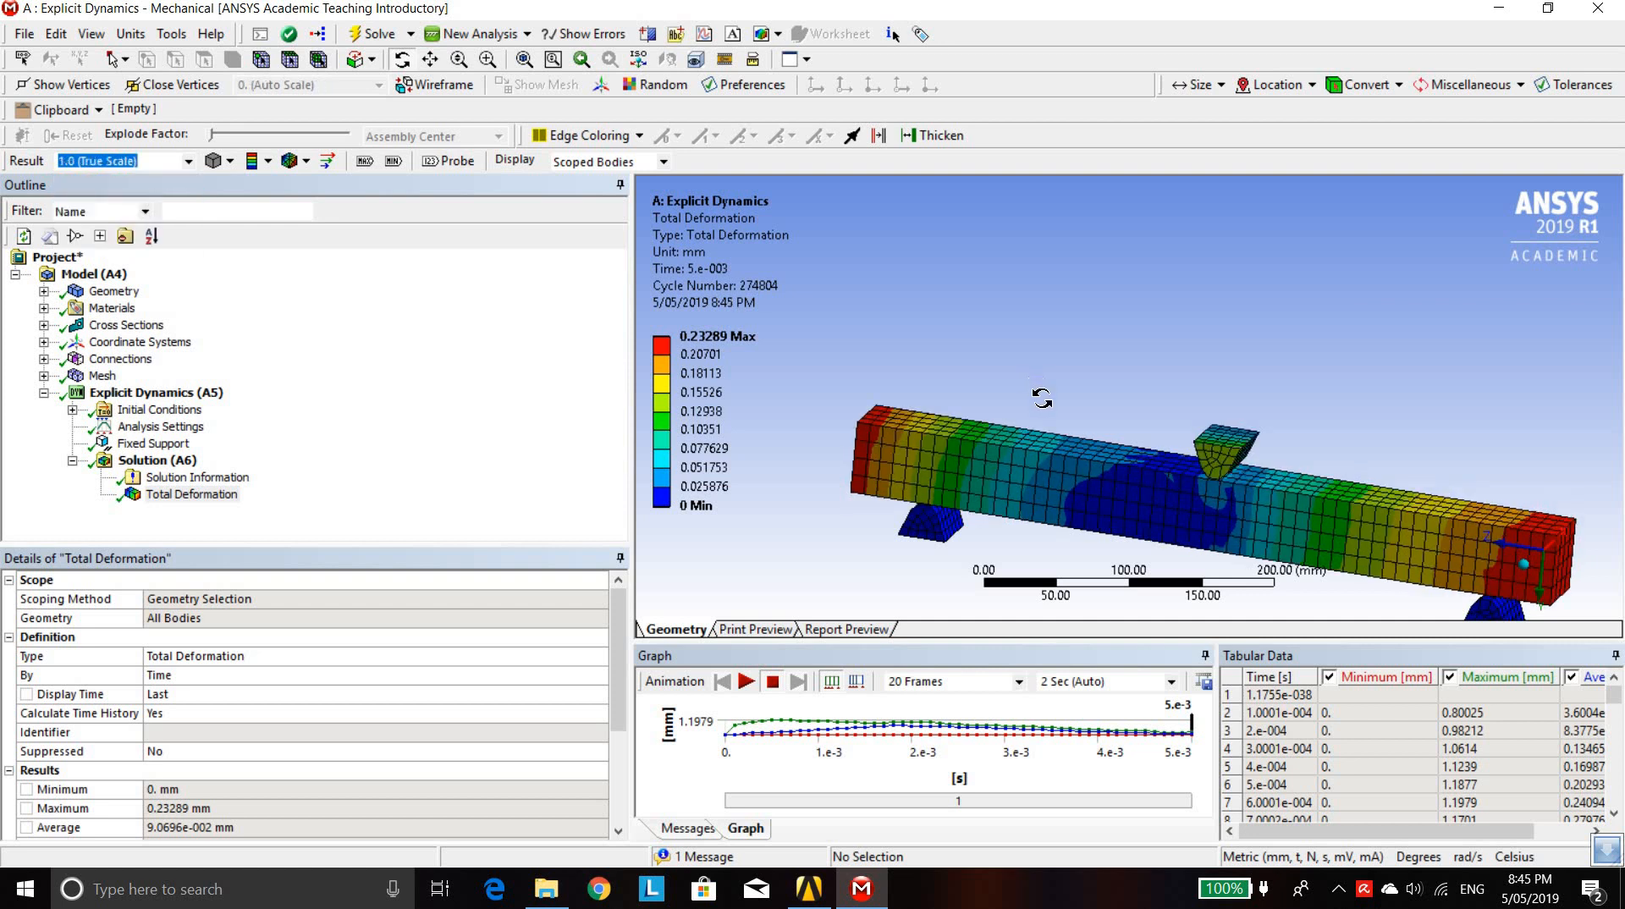
{"action": "mouse_move", "coordinate": [1042, 396]}
{"action": "left_mouse_down"}
{"action": "mouse_move", "coordinate": [1049, 353]}
{"action": "mouse_move", "coordinate": [1041, 394]}
{"action": "left_mouse_up"}
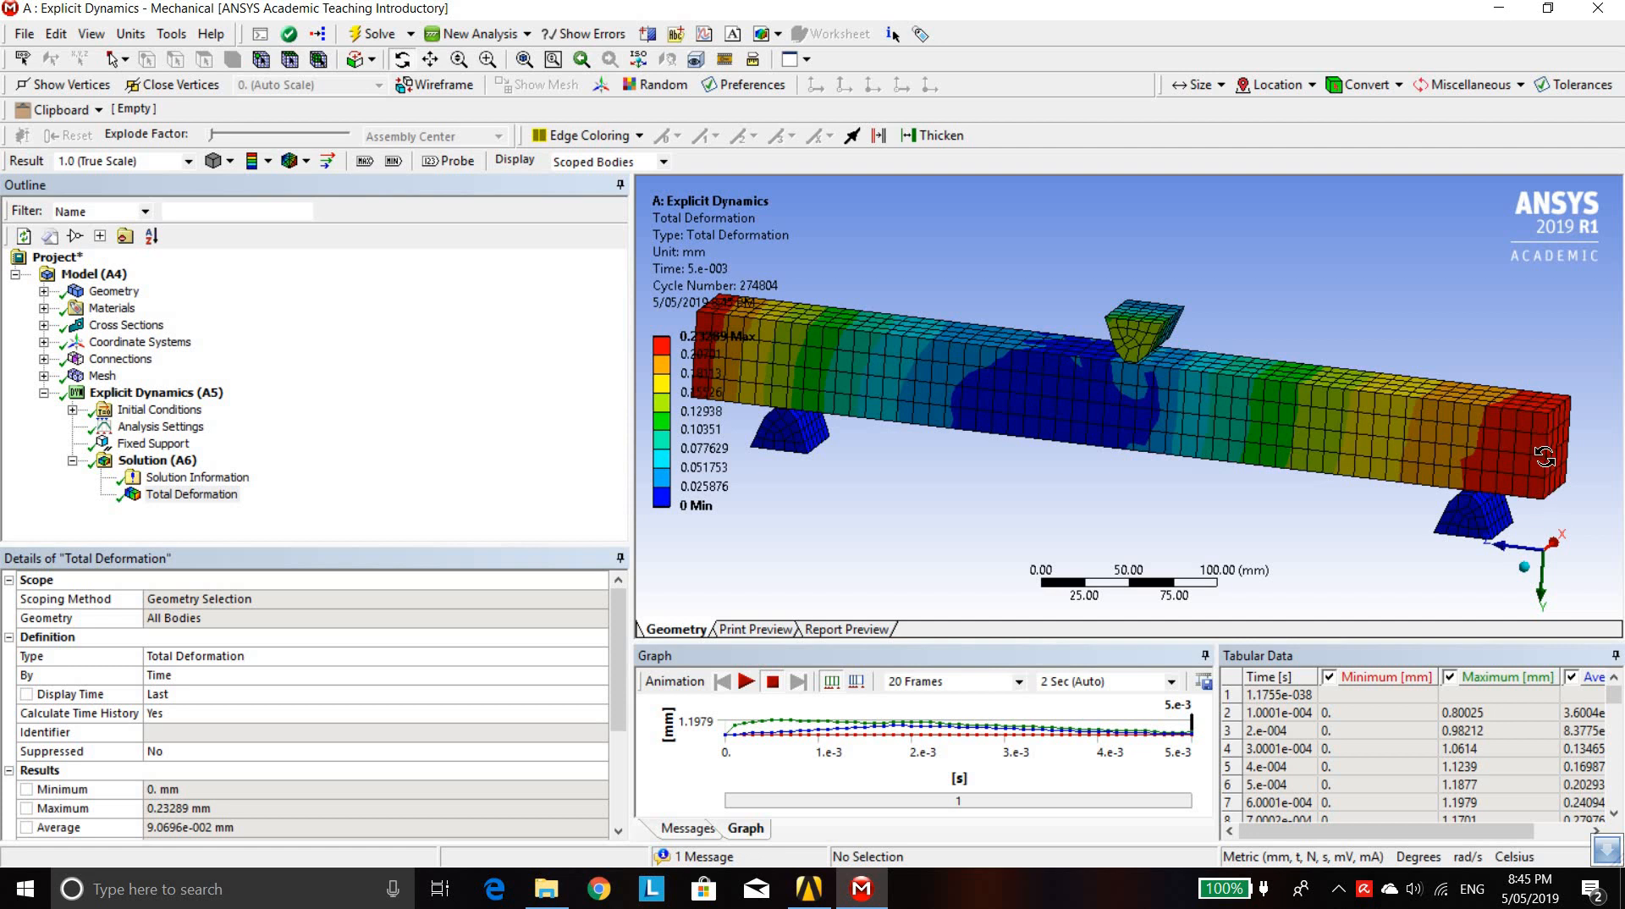
{"action": "scroll", "coordinate": [1061, 455], "scroll_direction": "up", "scroll_amount": 1}
{"action": "scroll", "coordinate": [1061, 454], "scroll_direction": "down", "scroll_amount": 2}
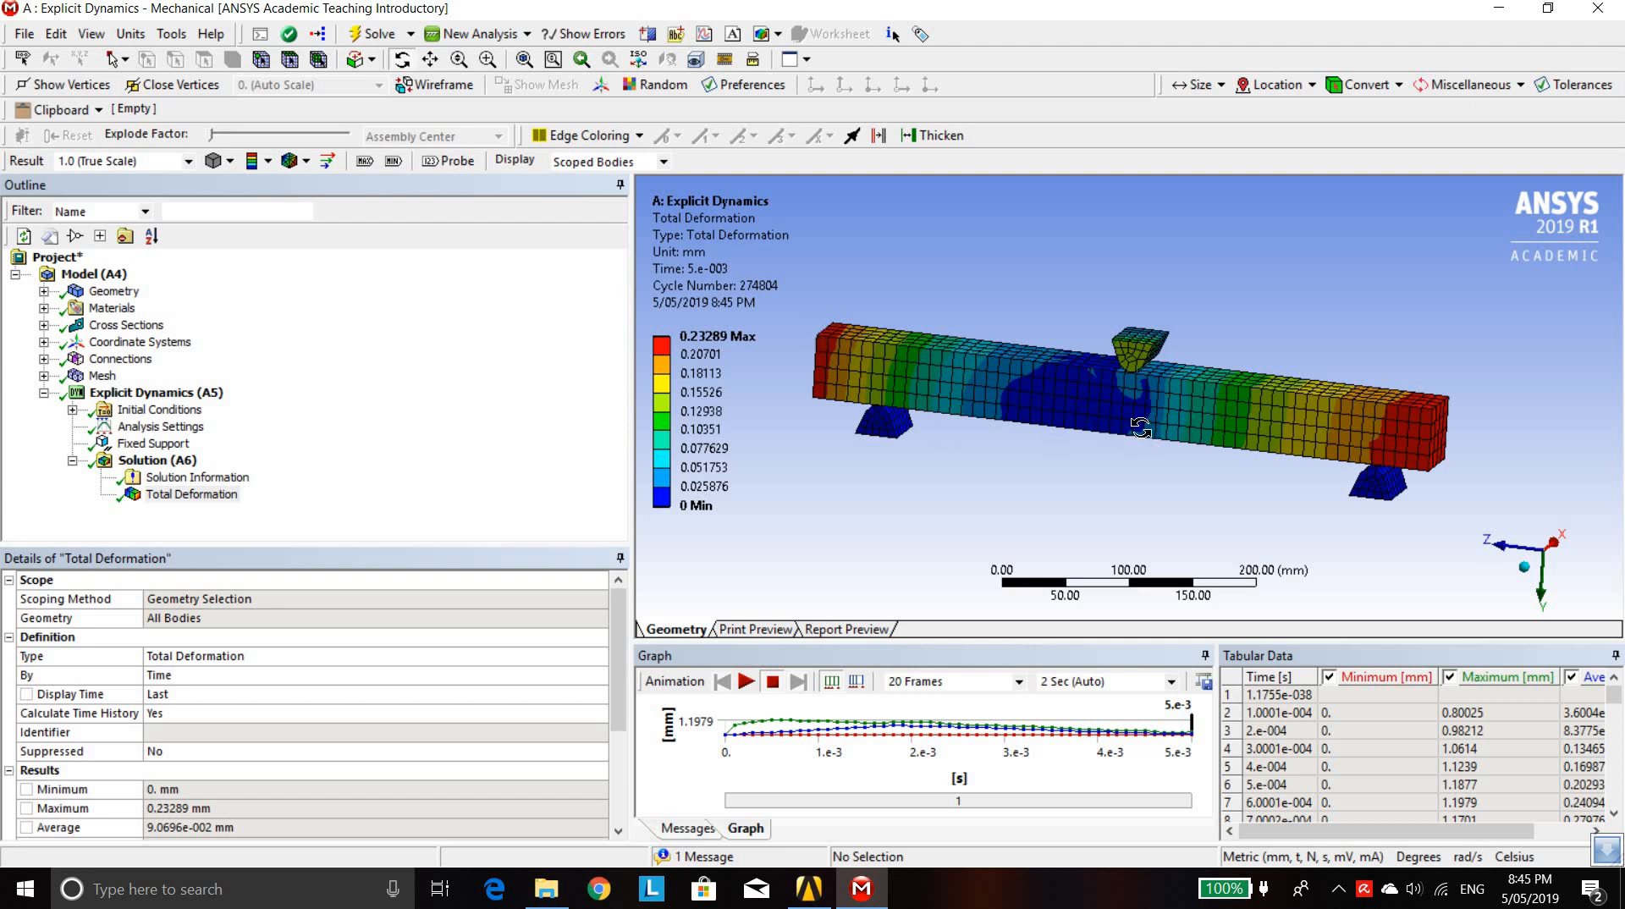
{"action": "scroll", "coordinate": [1140, 428], "scroll_direction": "up", "scroll_amount": 5}
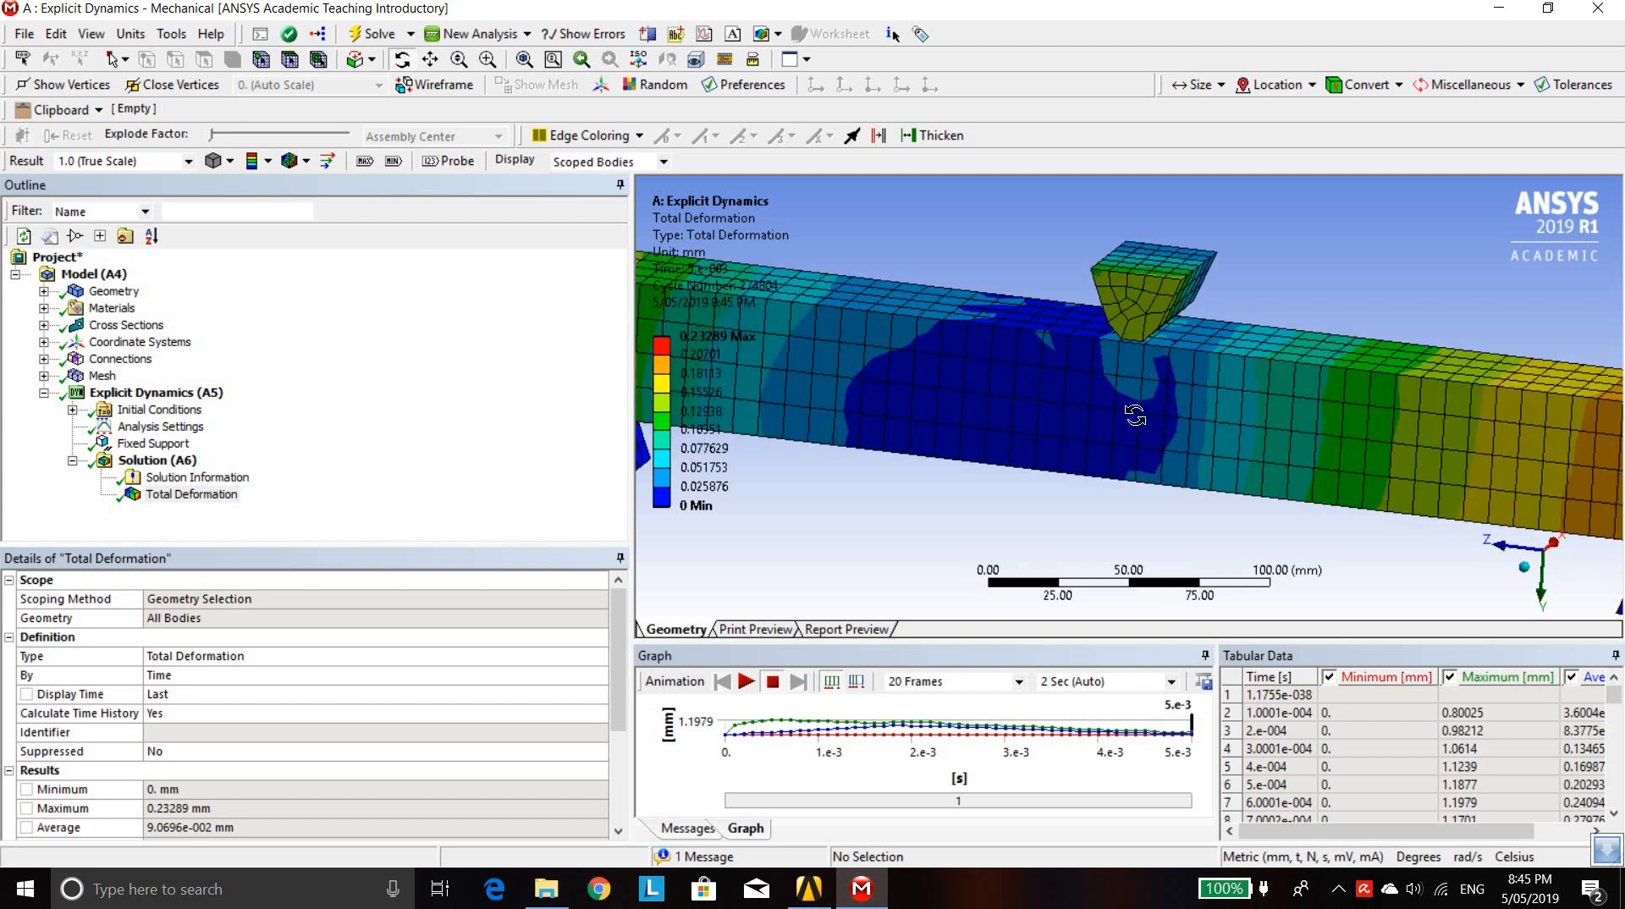
{"action": "left_click_drag", "start_coordinate": [1136, 415], "coordinate": [1089, 410]}
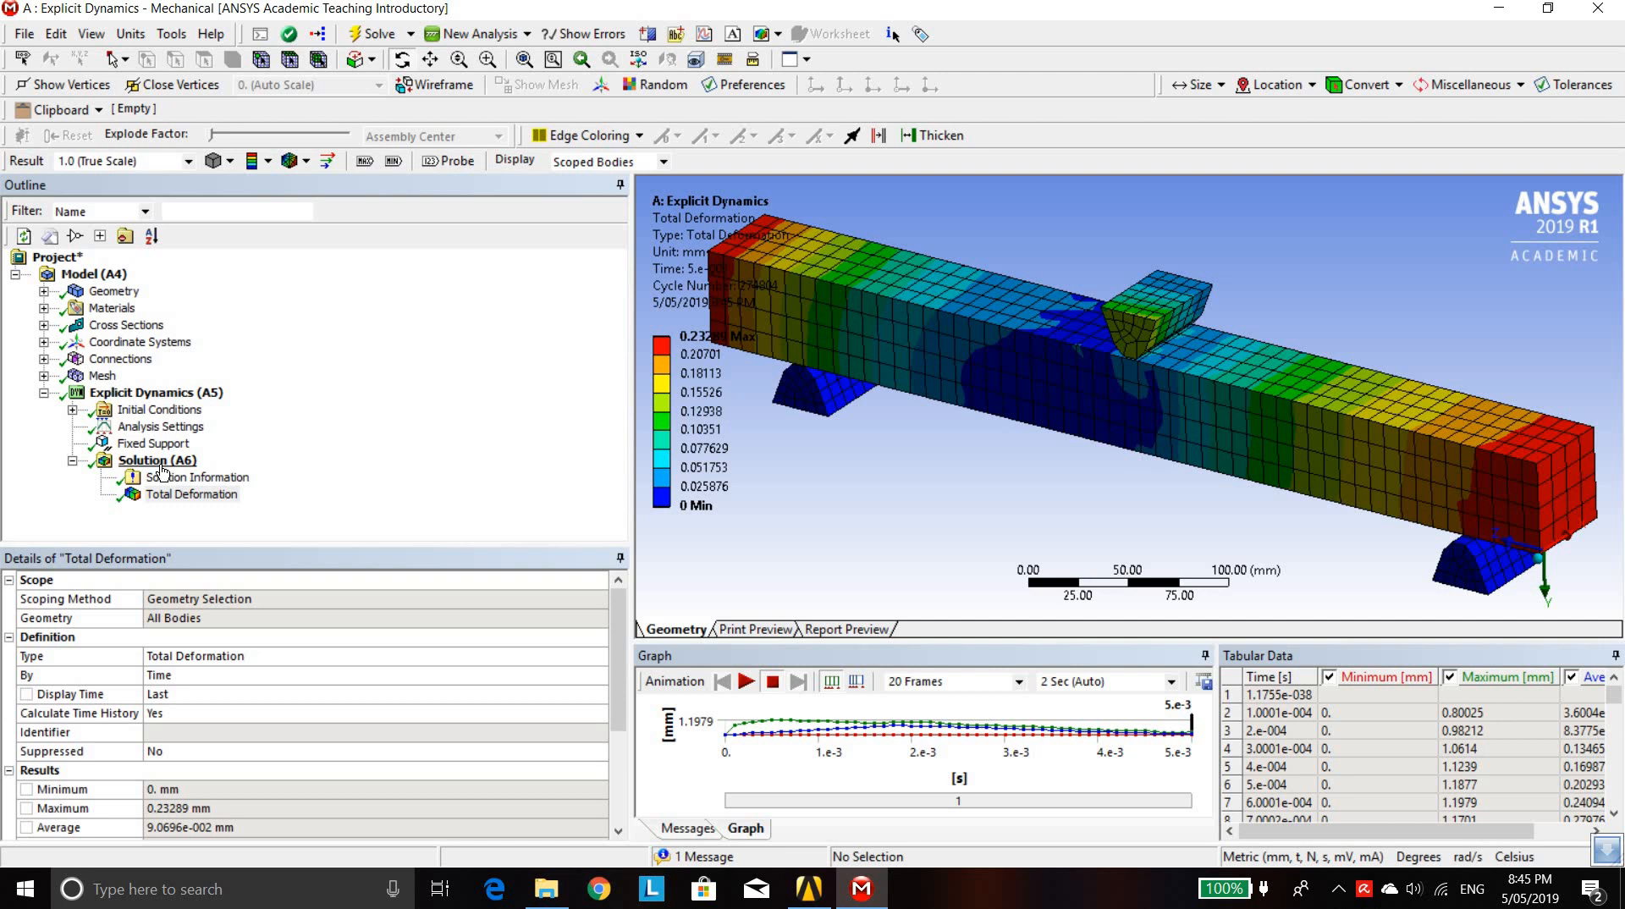
Add an Equivalent (von-Mises) Stress result for all bodies to Solution (A6) and evaluate it
{"action": "right_click", "coordinate": [162, 468]}
{"action": "mouse_move", "coordinate": [214, 483]}
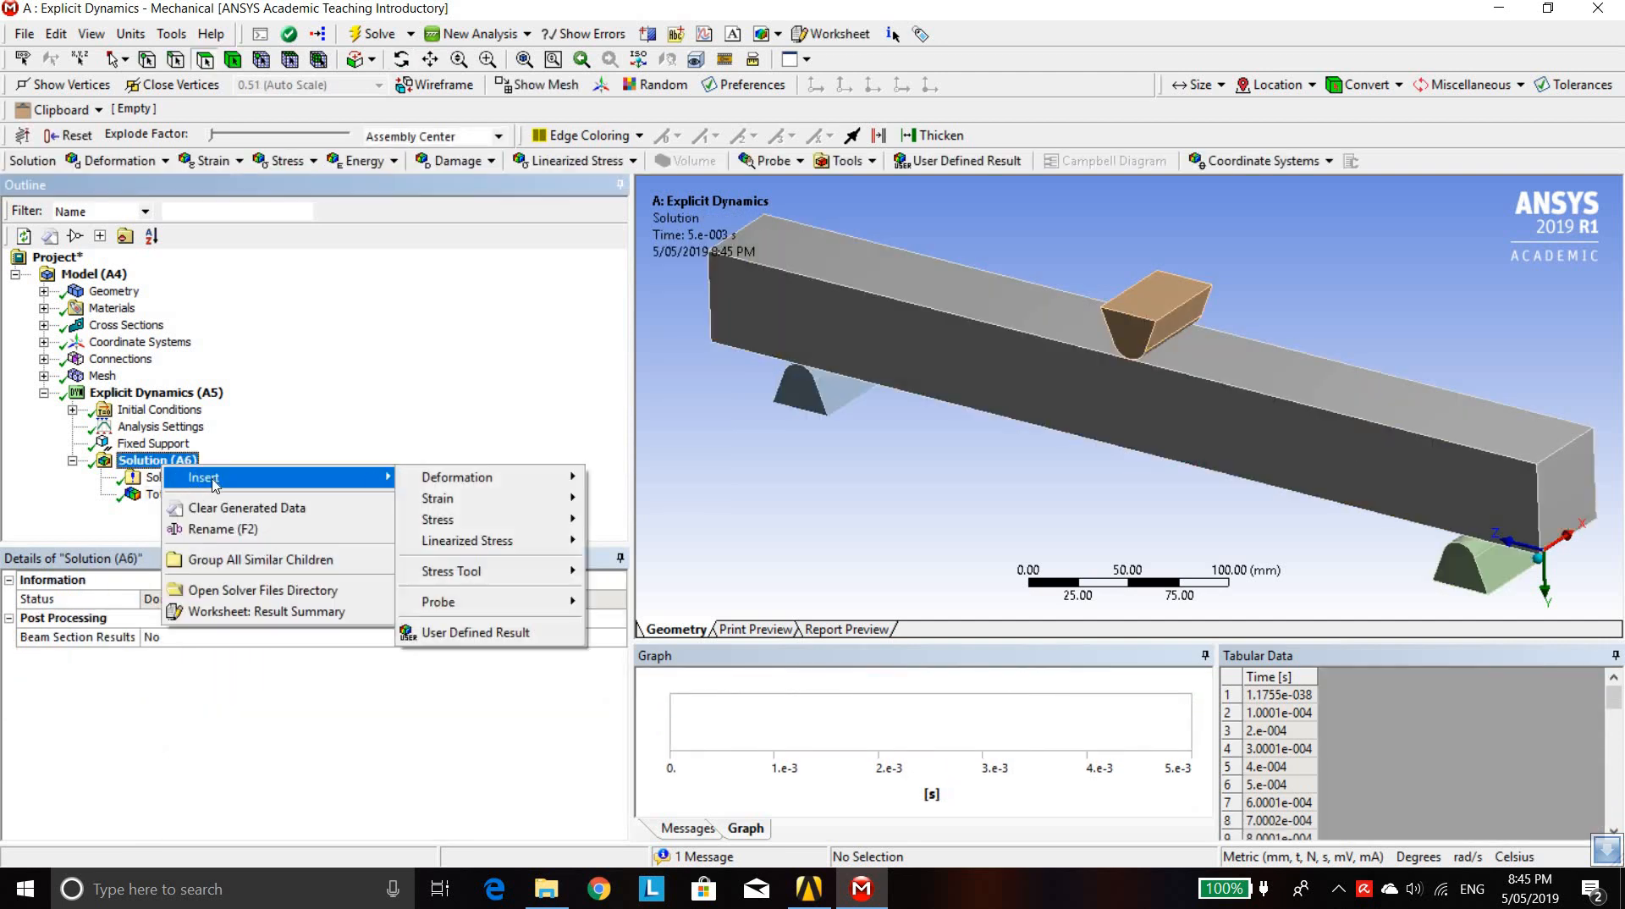
{"action": "mouse_move", "coordinate": [507, 520]}
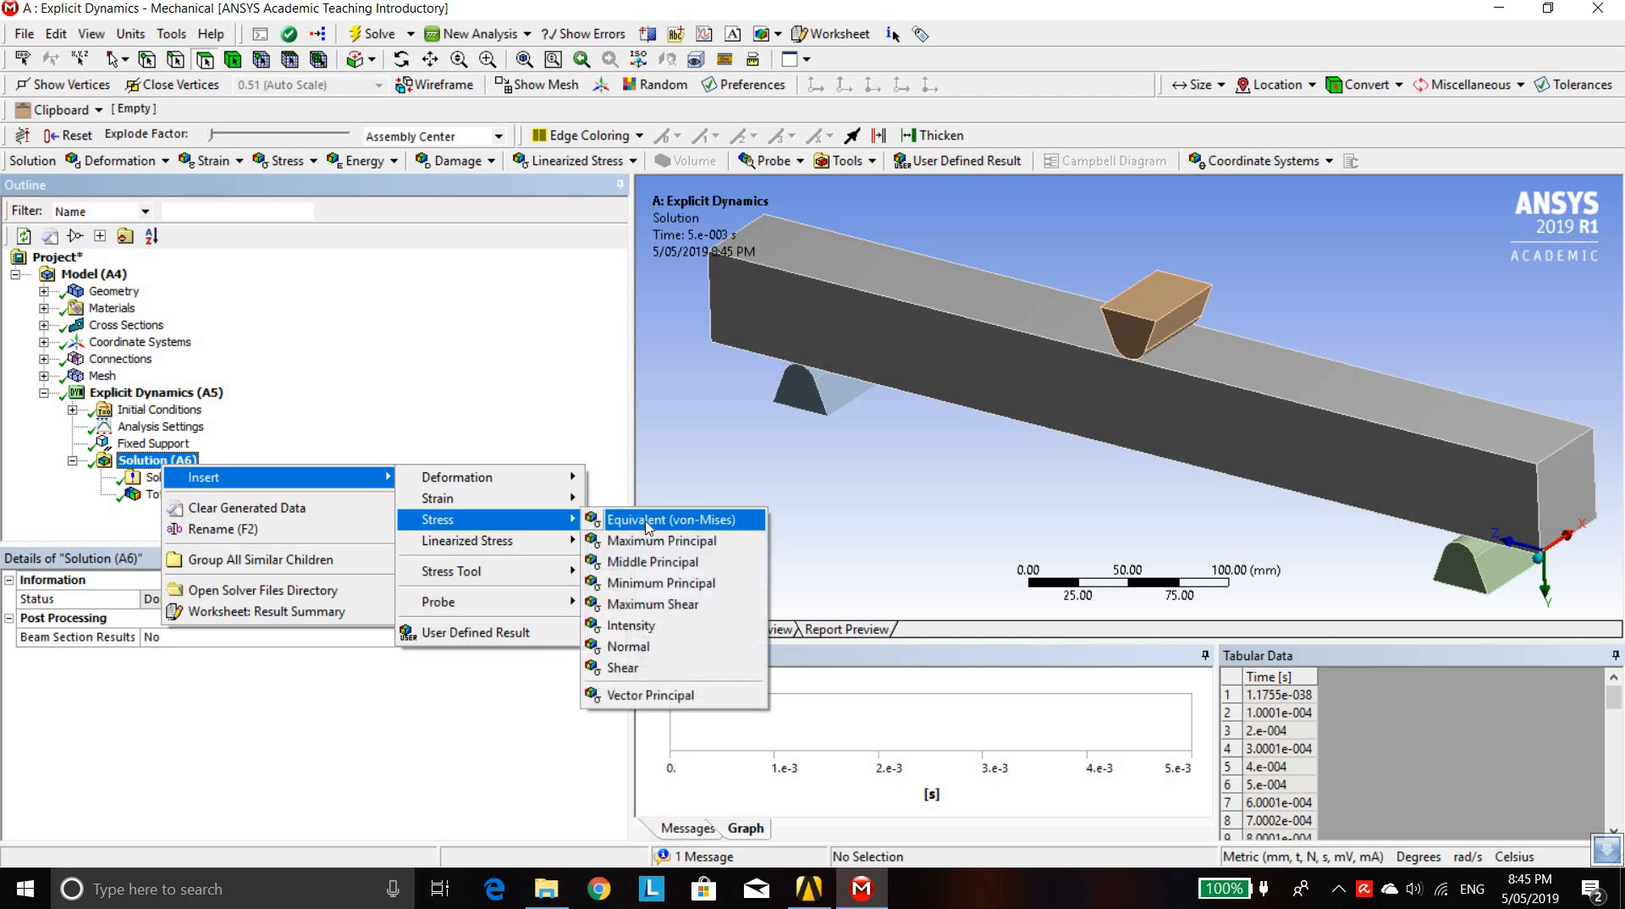
{"action": "left_click", "coordinate": [650, 526]}
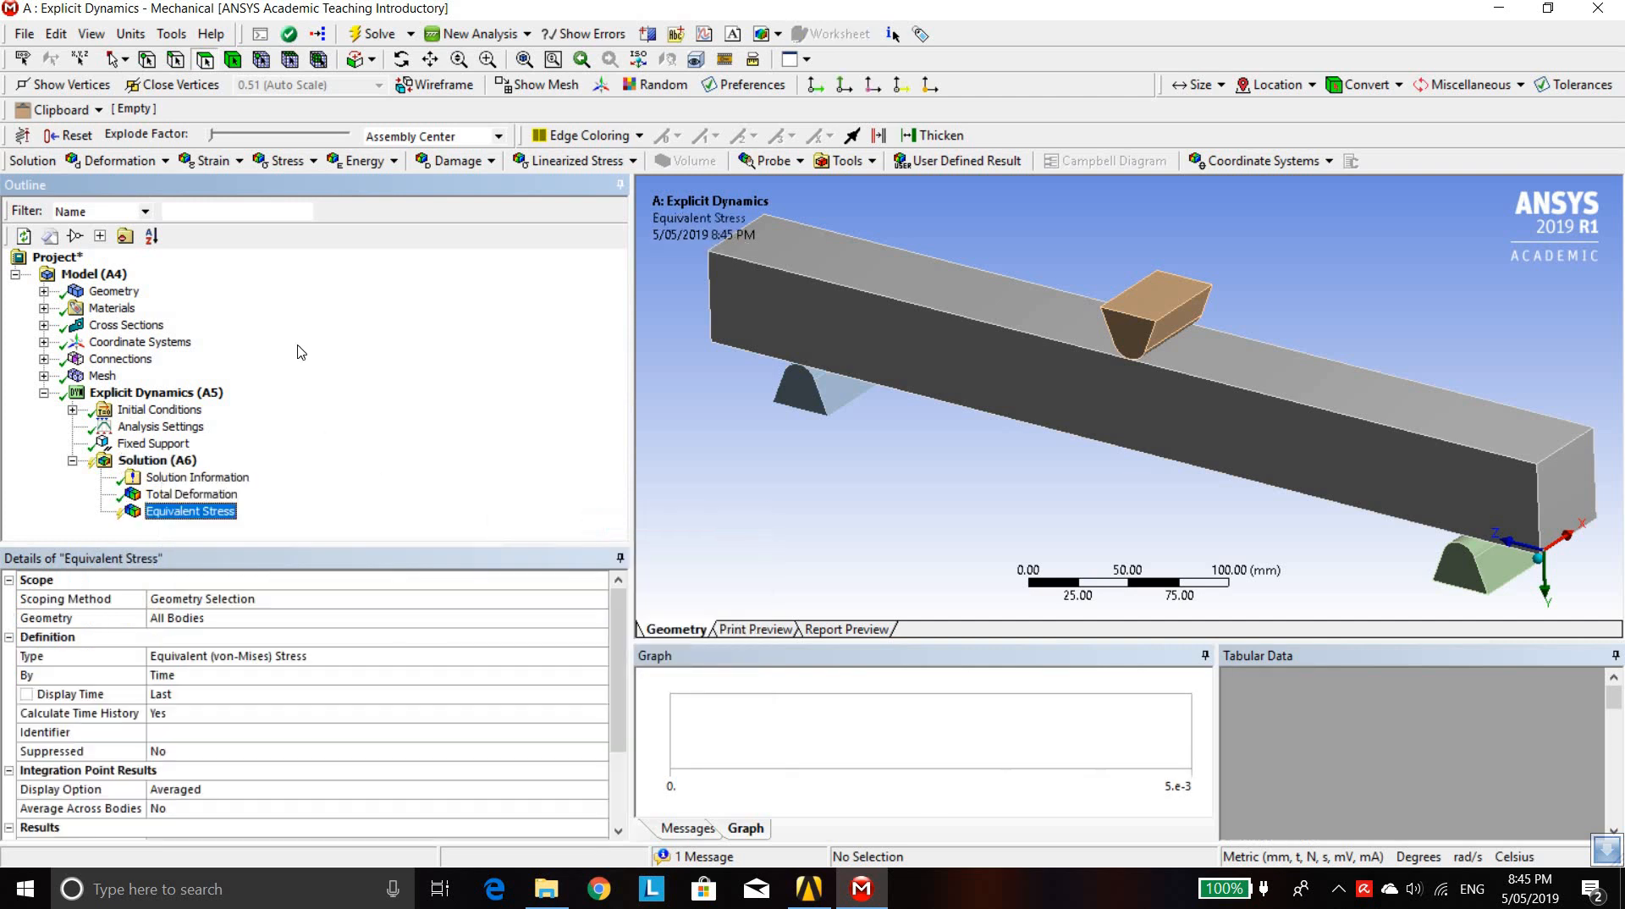
{"action": "left_click", "coordinate": [373, 36]}
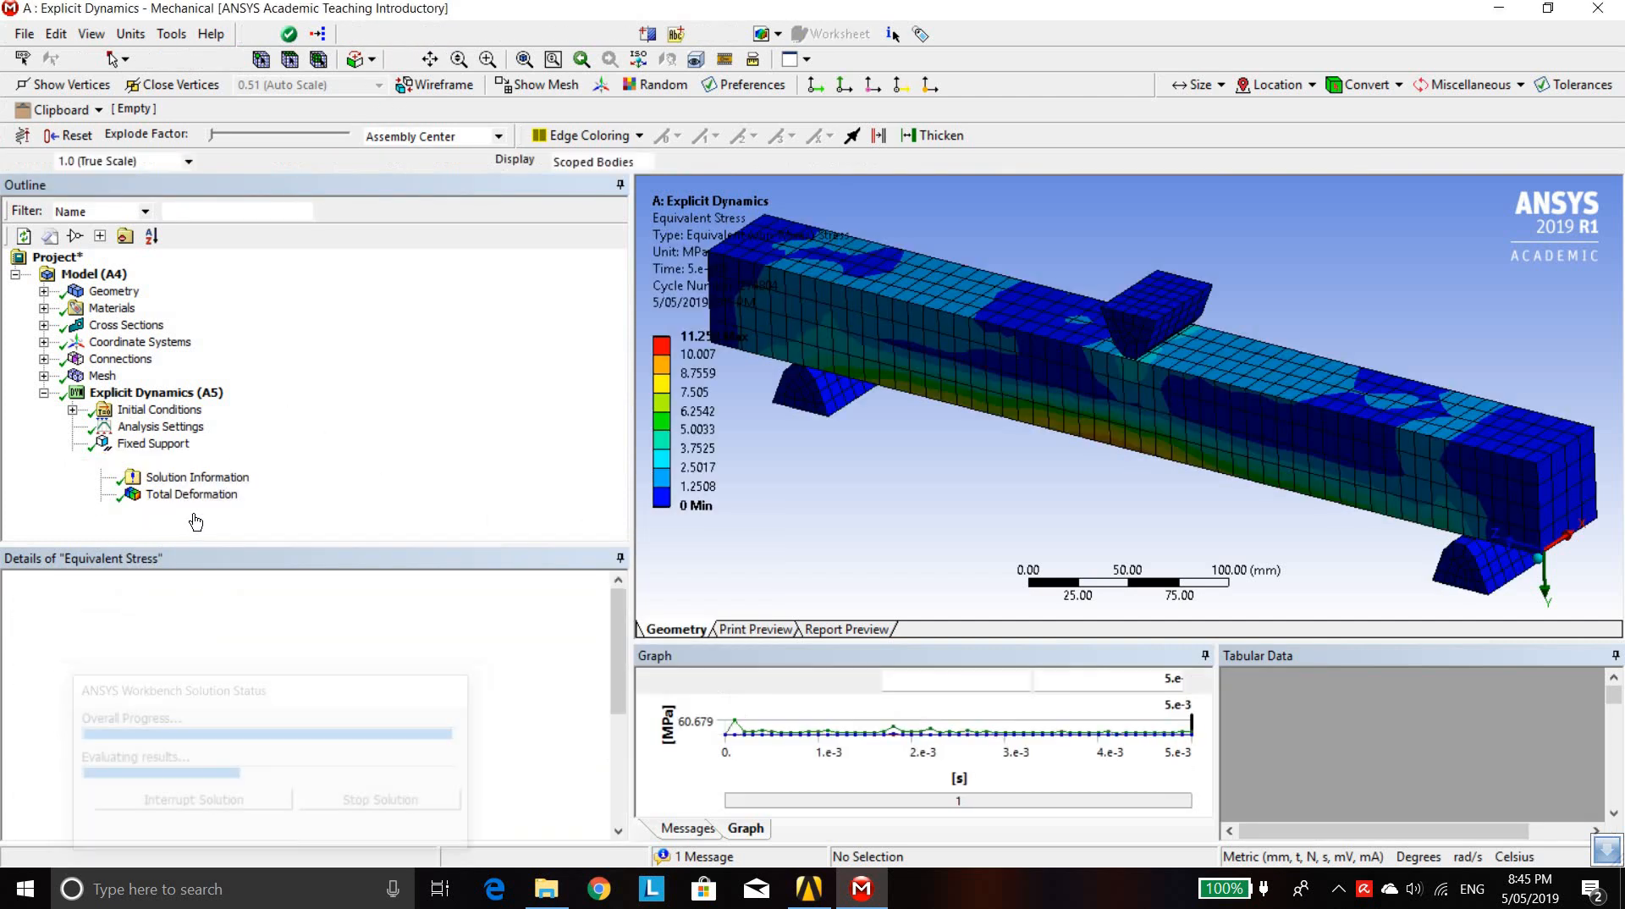
Examine the equivalent stress distribution on the beam's side, top and underside, around the impactor and the two supports
{"action": "mouse_move", "coordinate": [939, 462]}
{"action": "left_mouse_down"}
{"action": "mouse_move", "coordinate": [961, 436]}
{"action": "mouse_move", "coordinate": [966, 475]}
{"action": "left_mouse_up"}
{"action": "scroll", "coordinate": [966, 474], "scroll_direction": "up", "scroll_amount": 1}
{"action": "scroll", "coordinate": [966, 475], "scroll_direction": "down", "scroll_amount": 1}
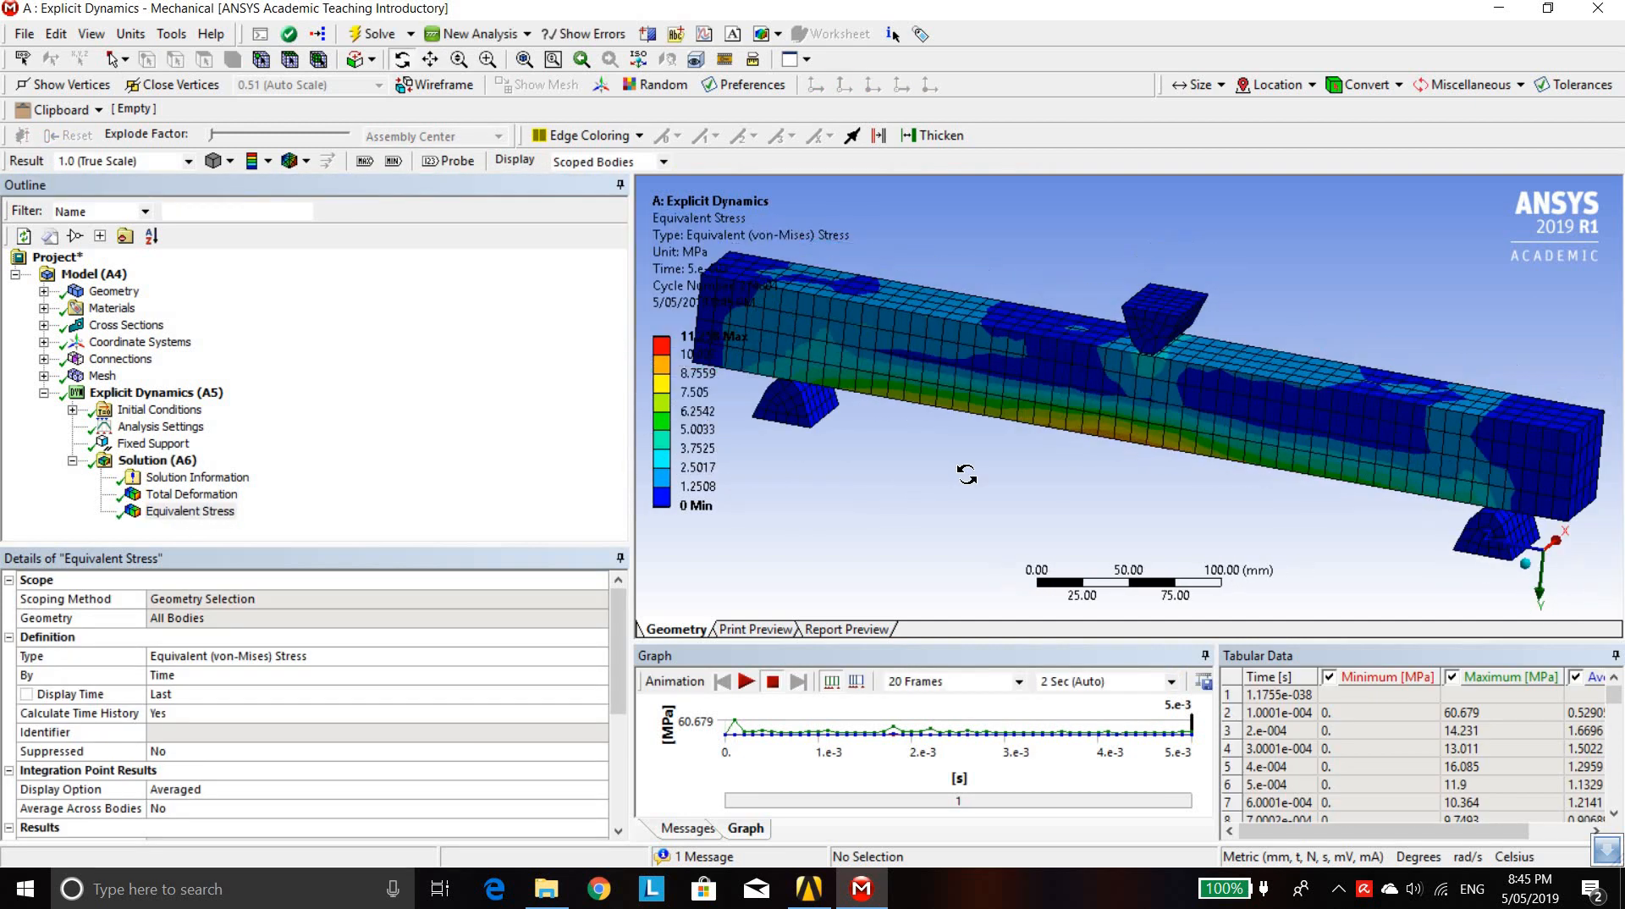
{"action": "scroll", "coordinate": [966, 473], "scroll_direction": "down", "scroll_amount": 1}
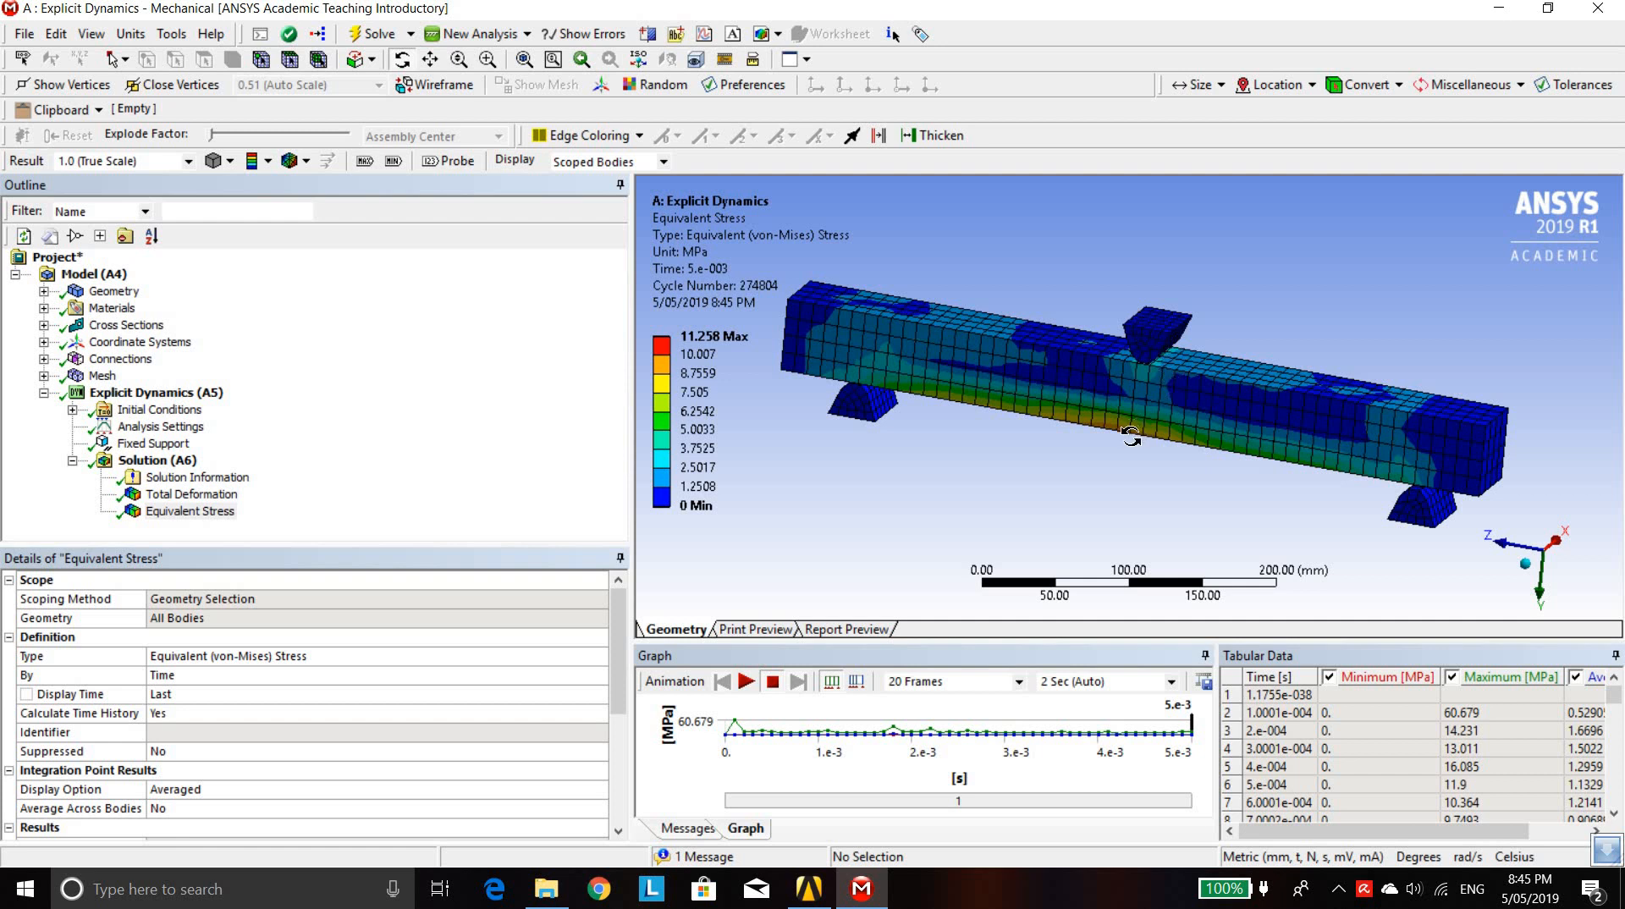
{"action": "left_click_drag", "start_coordinate": [1128, 462], "coordinate": [1134, 386]}
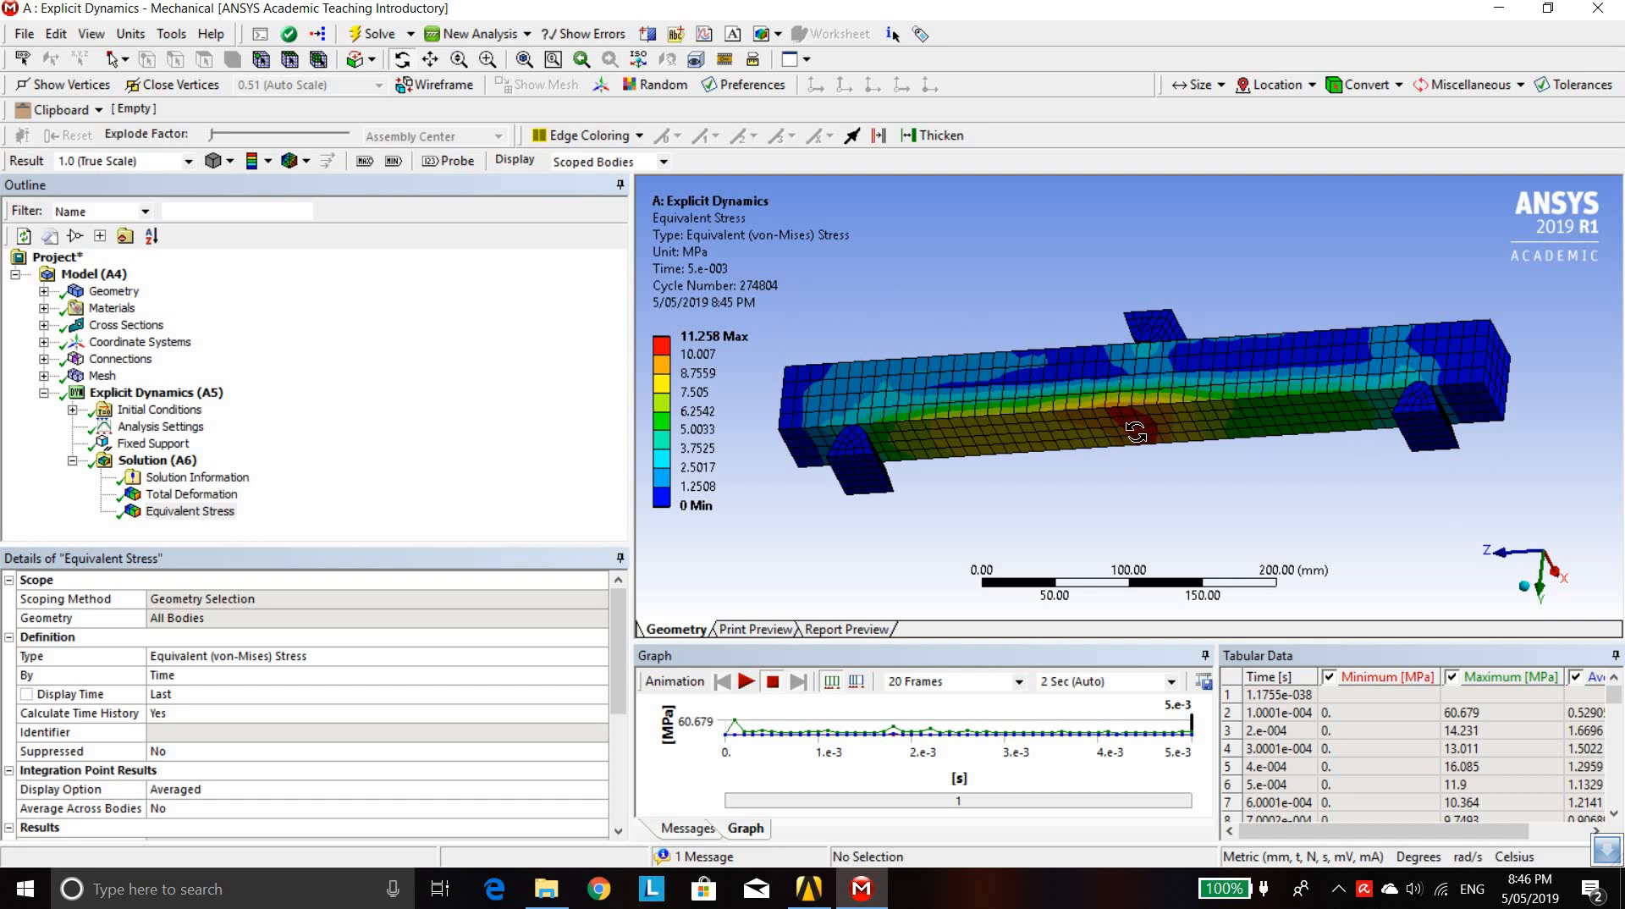
{"action": "left_click_drag", "start_coordinate": [1135, 431], "coordinate": [1056, 437]}
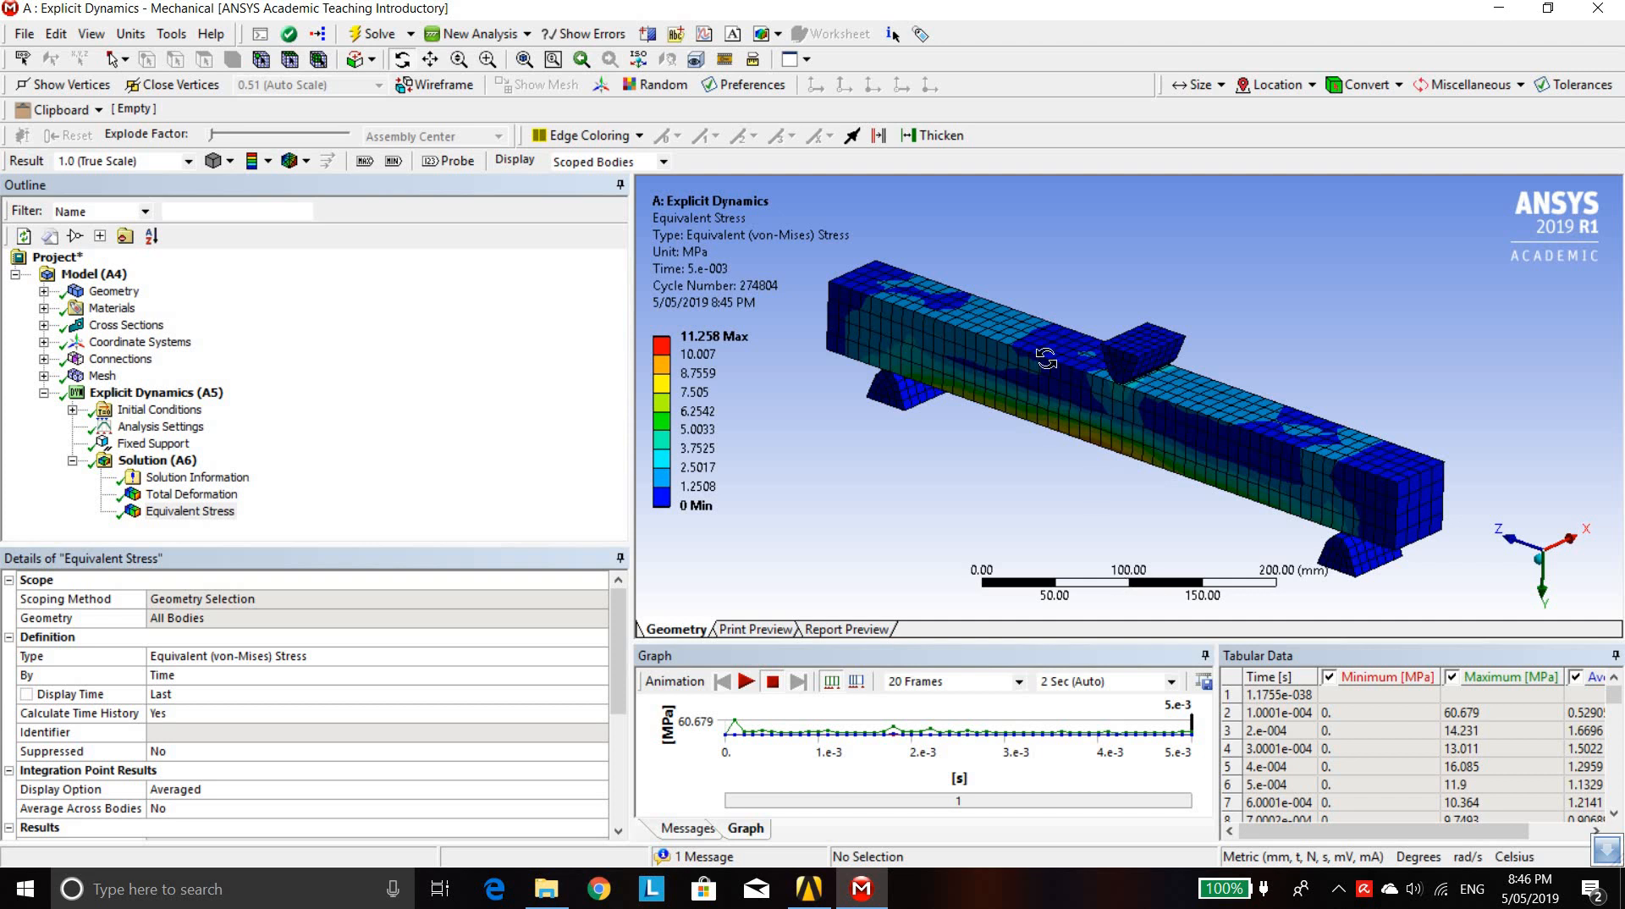
{"action": "scroll", "coordinate": [1083, 461], "scroll_direction": "up", "scroll_amount": 3}
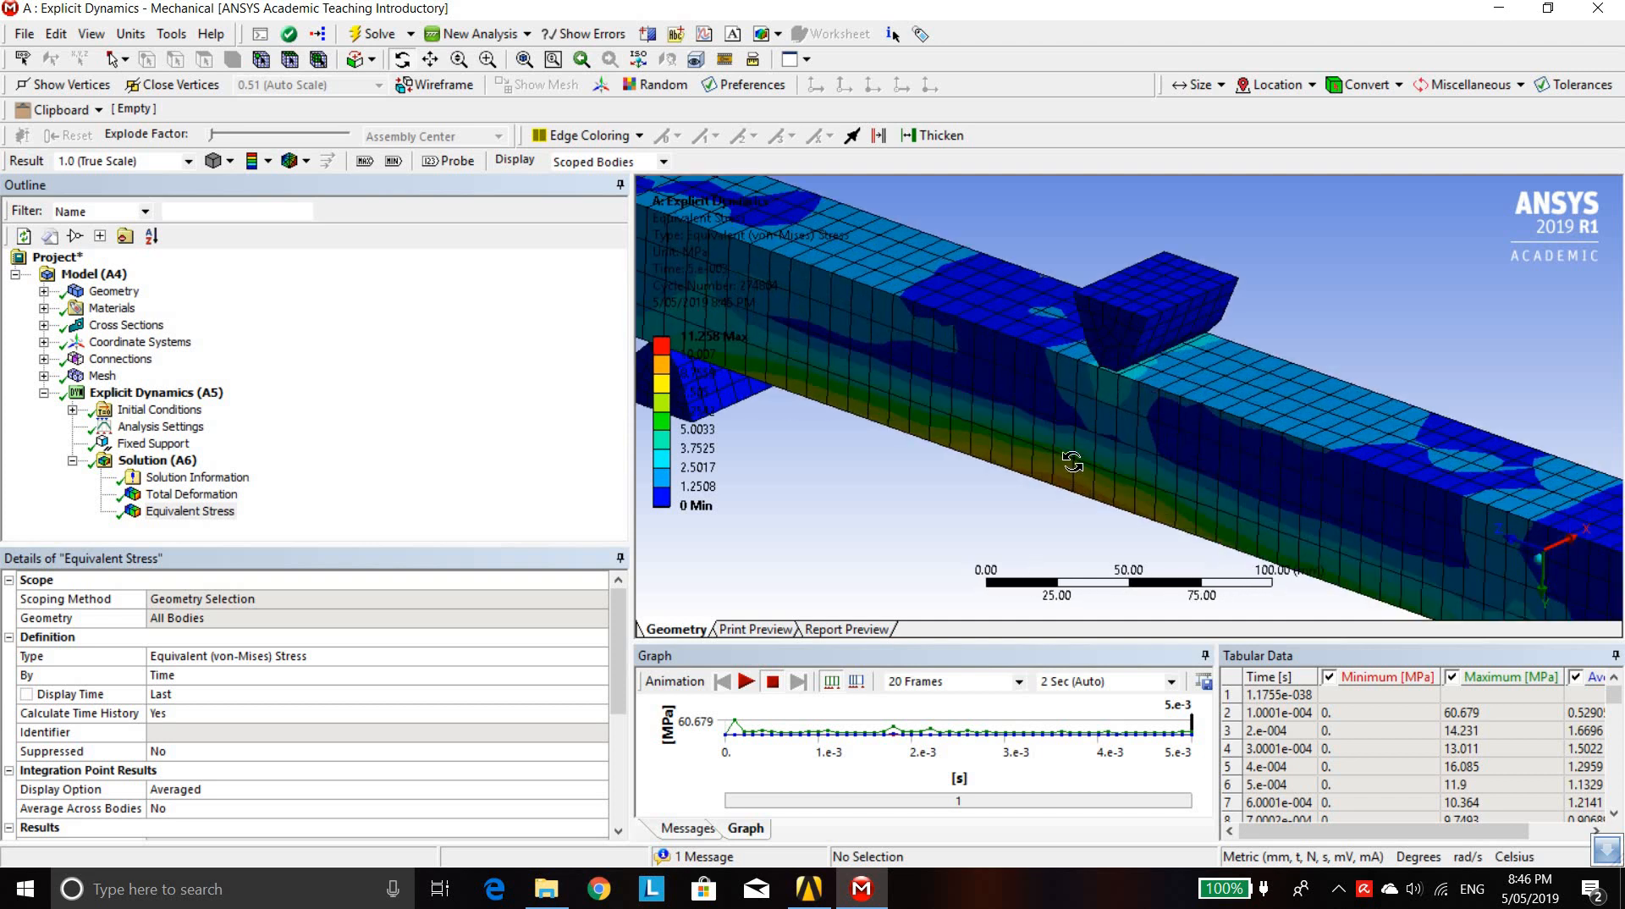
{"action": "left_click_drag", "start_coordinate": [1072, 461], "coordinate": [1117, 471]}
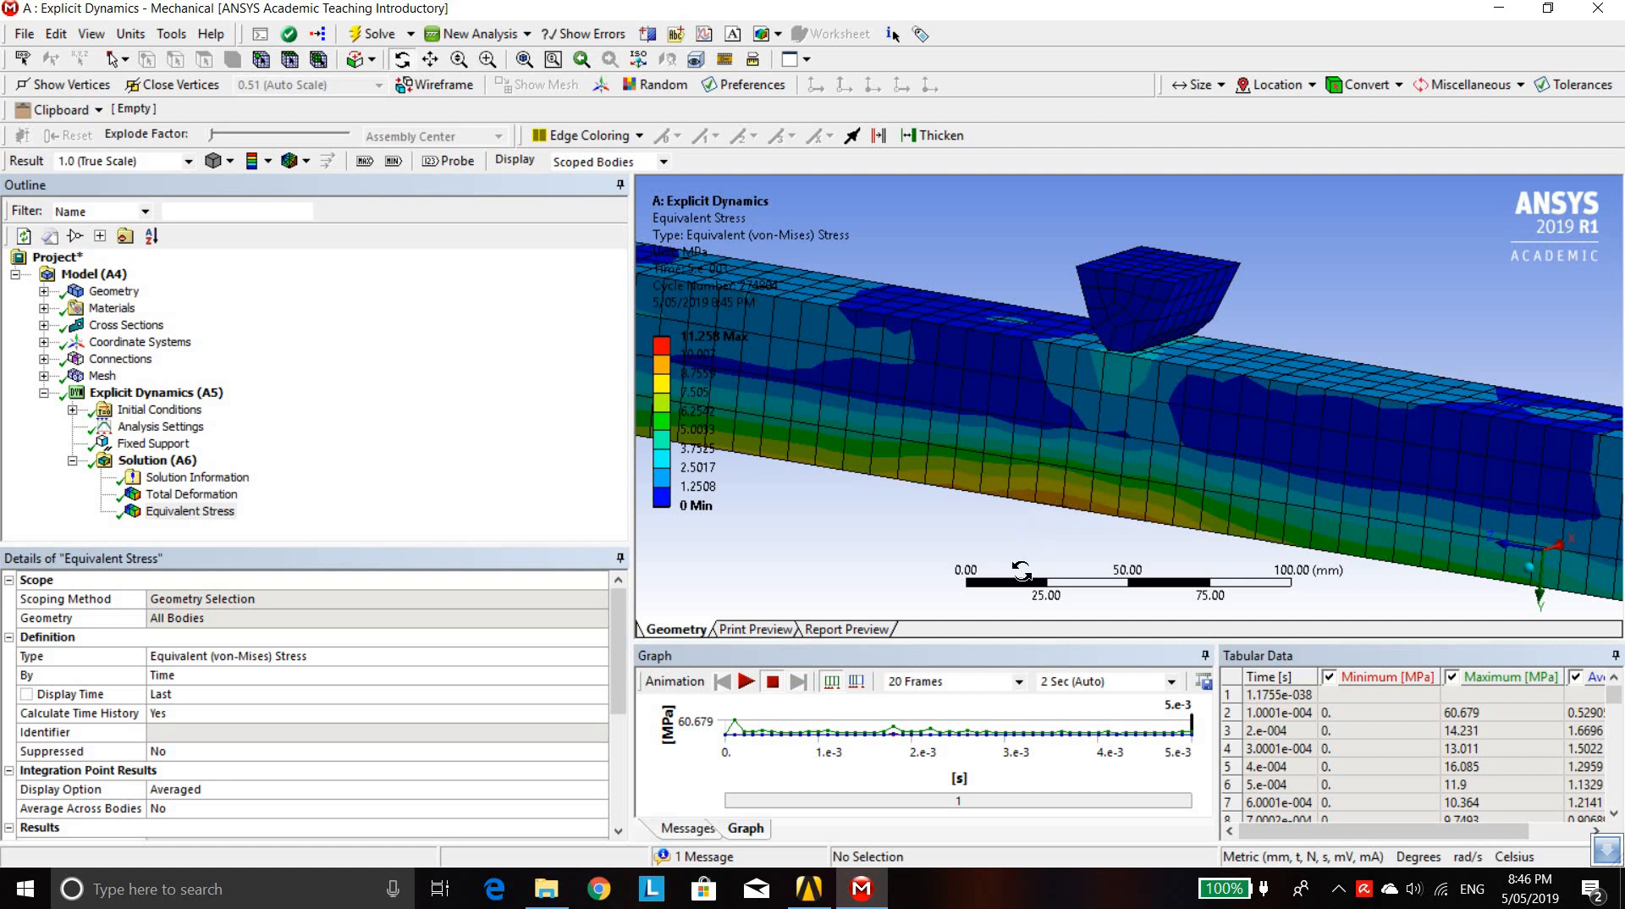
{"action": "scroll", "coordinate": [1018, 483], "scroll_direction": "down", "scroll_amount": 5}
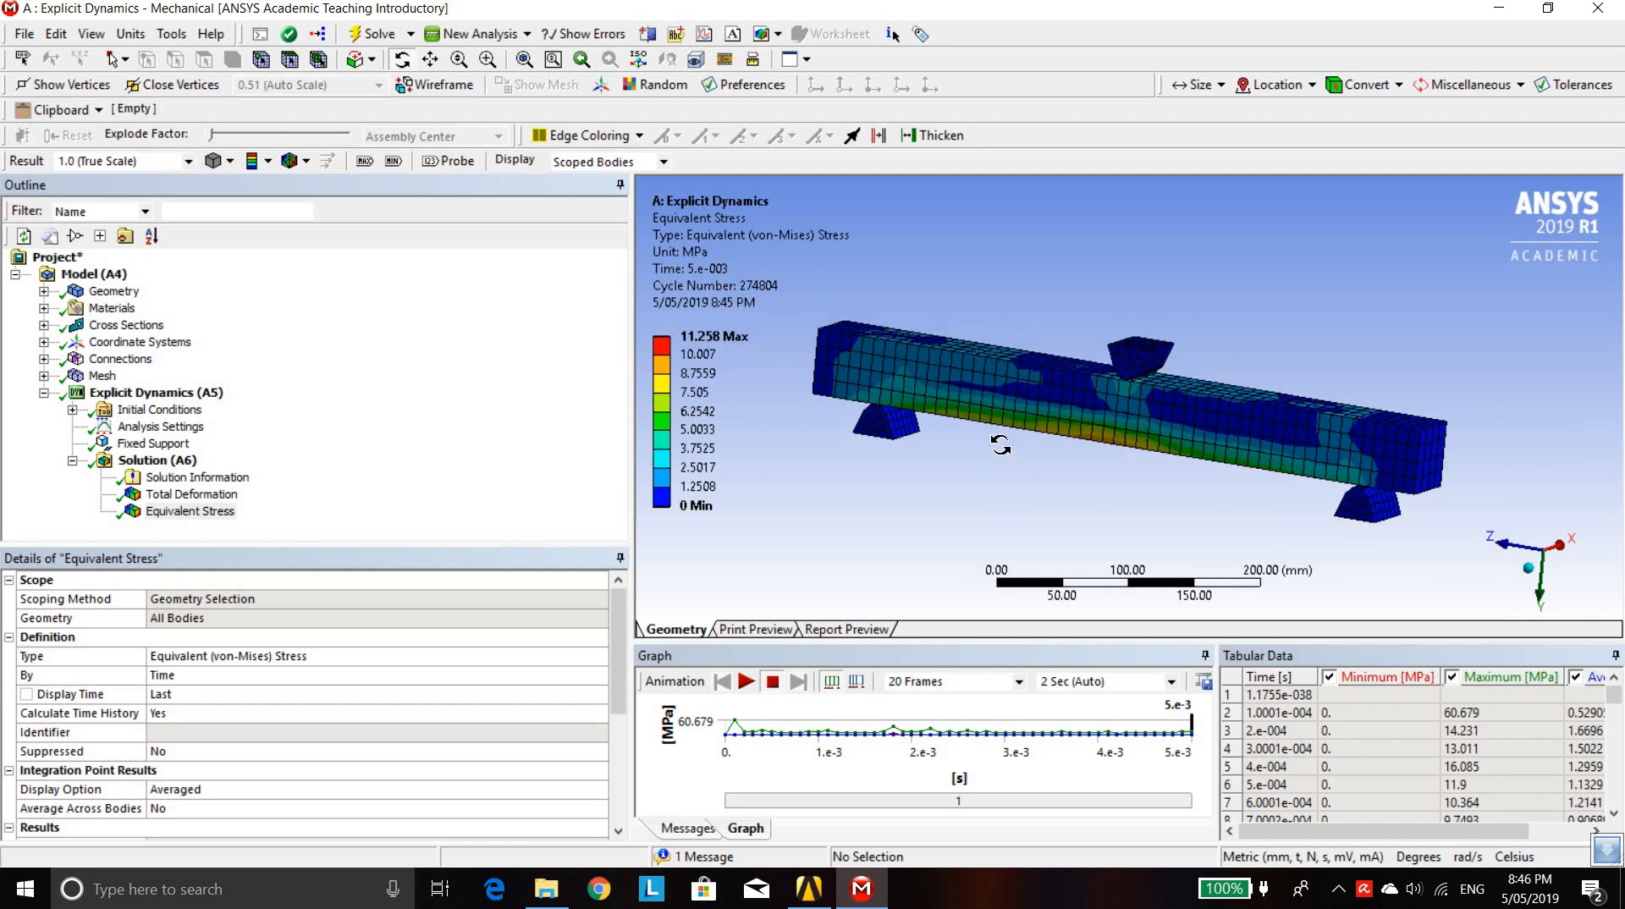
{"action": "left_click_drag", "start_coordinate": [1044, 462], "coordinate": [1028, 390]}
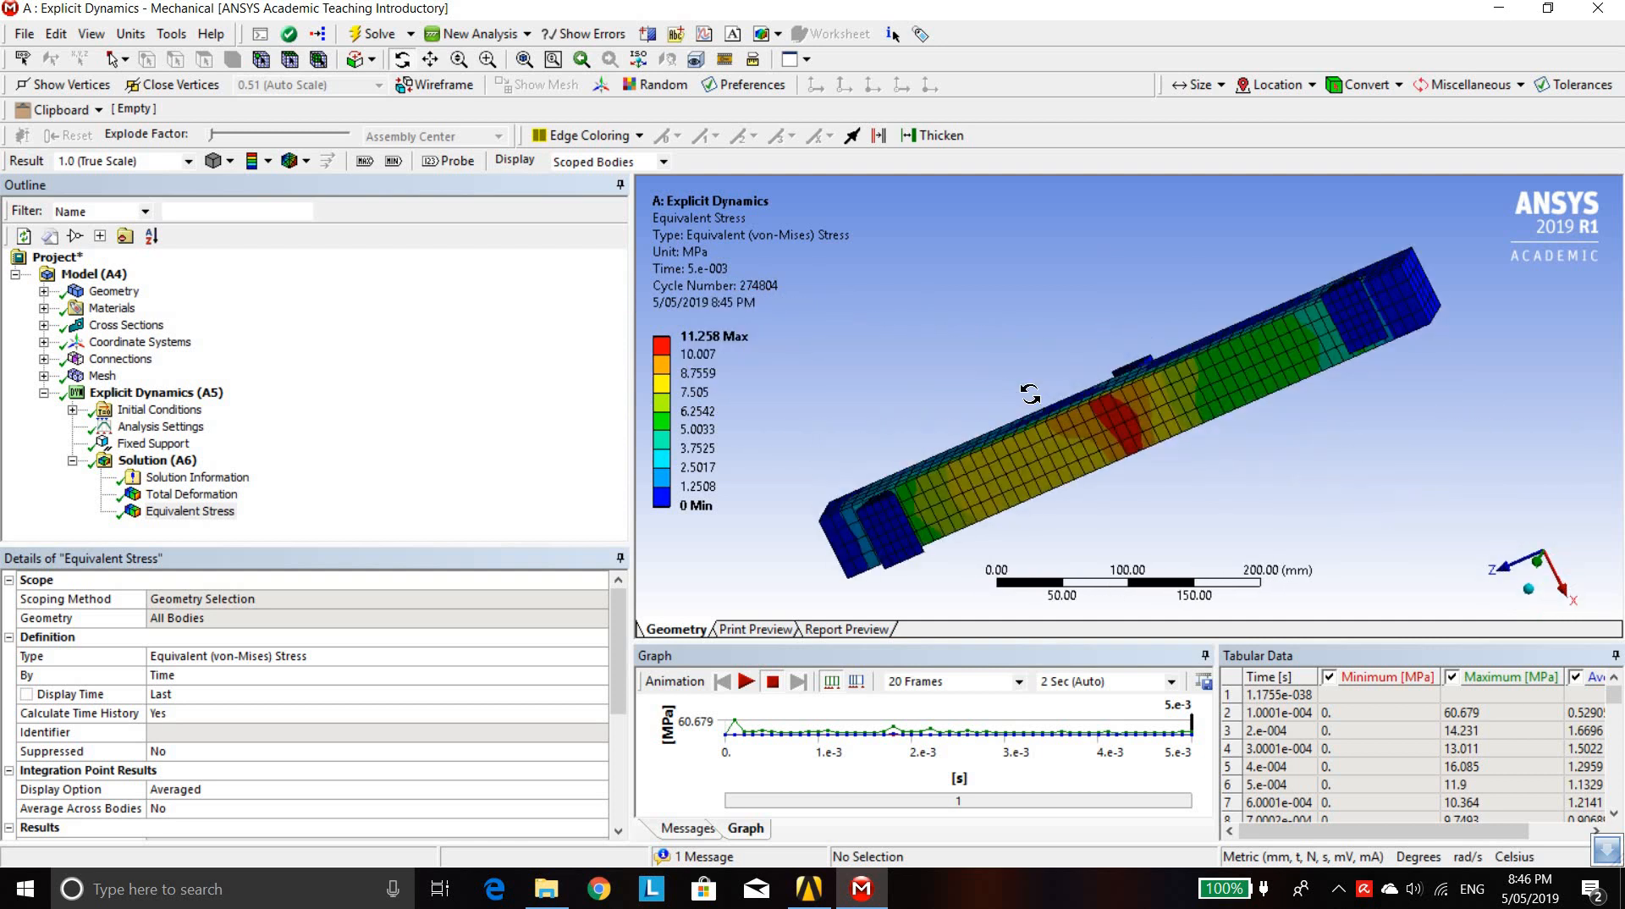
{"action": "right_click", "coordinate": [1025, 386]}
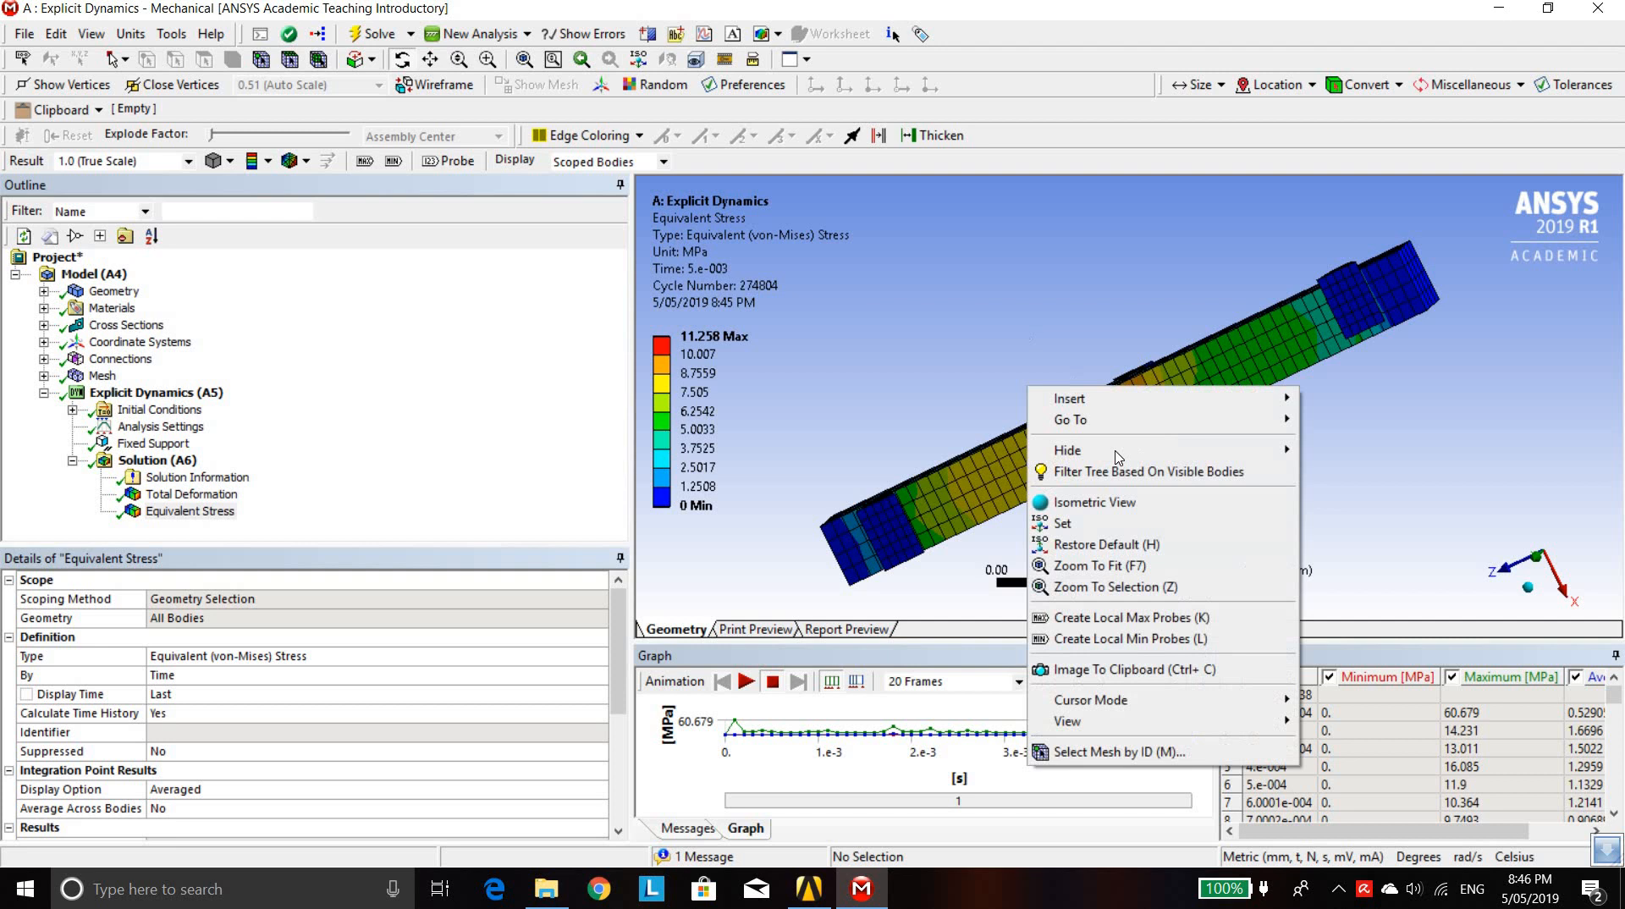
{"action": "left_click", "coordinate": [910, 270]}
{"action": "left_click_drag", "start_coordinate": [1109, 418], "coordinate": [1127, 509]}
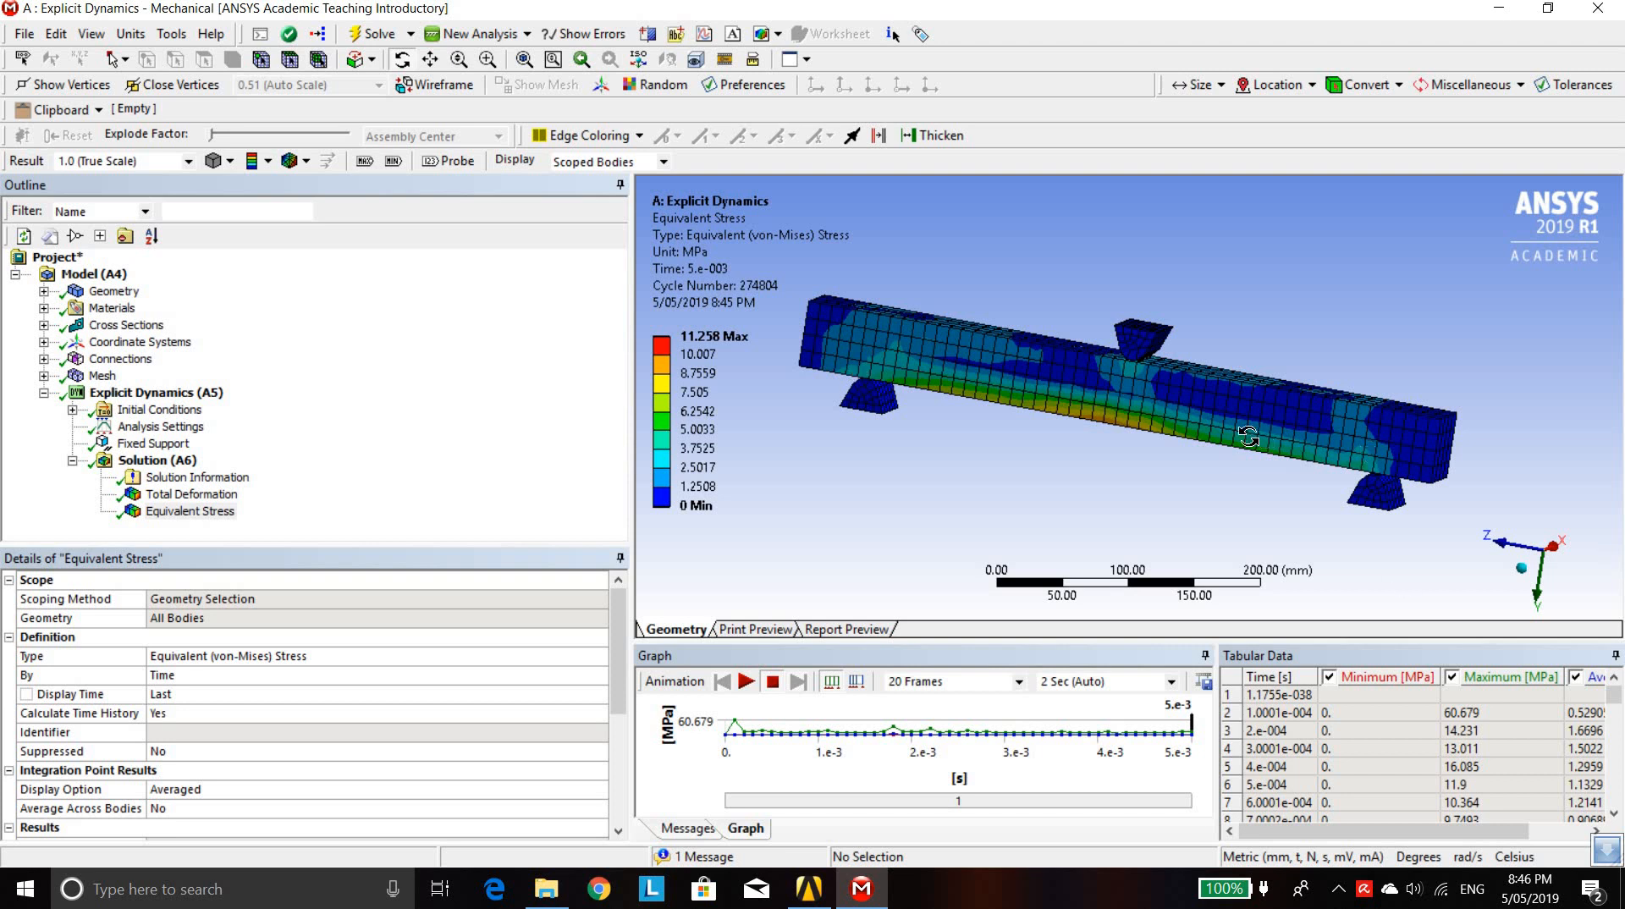
{"action": "left_click_drag", "start_coordinate": [1181, 444], "coordinate": [1202, 520]}
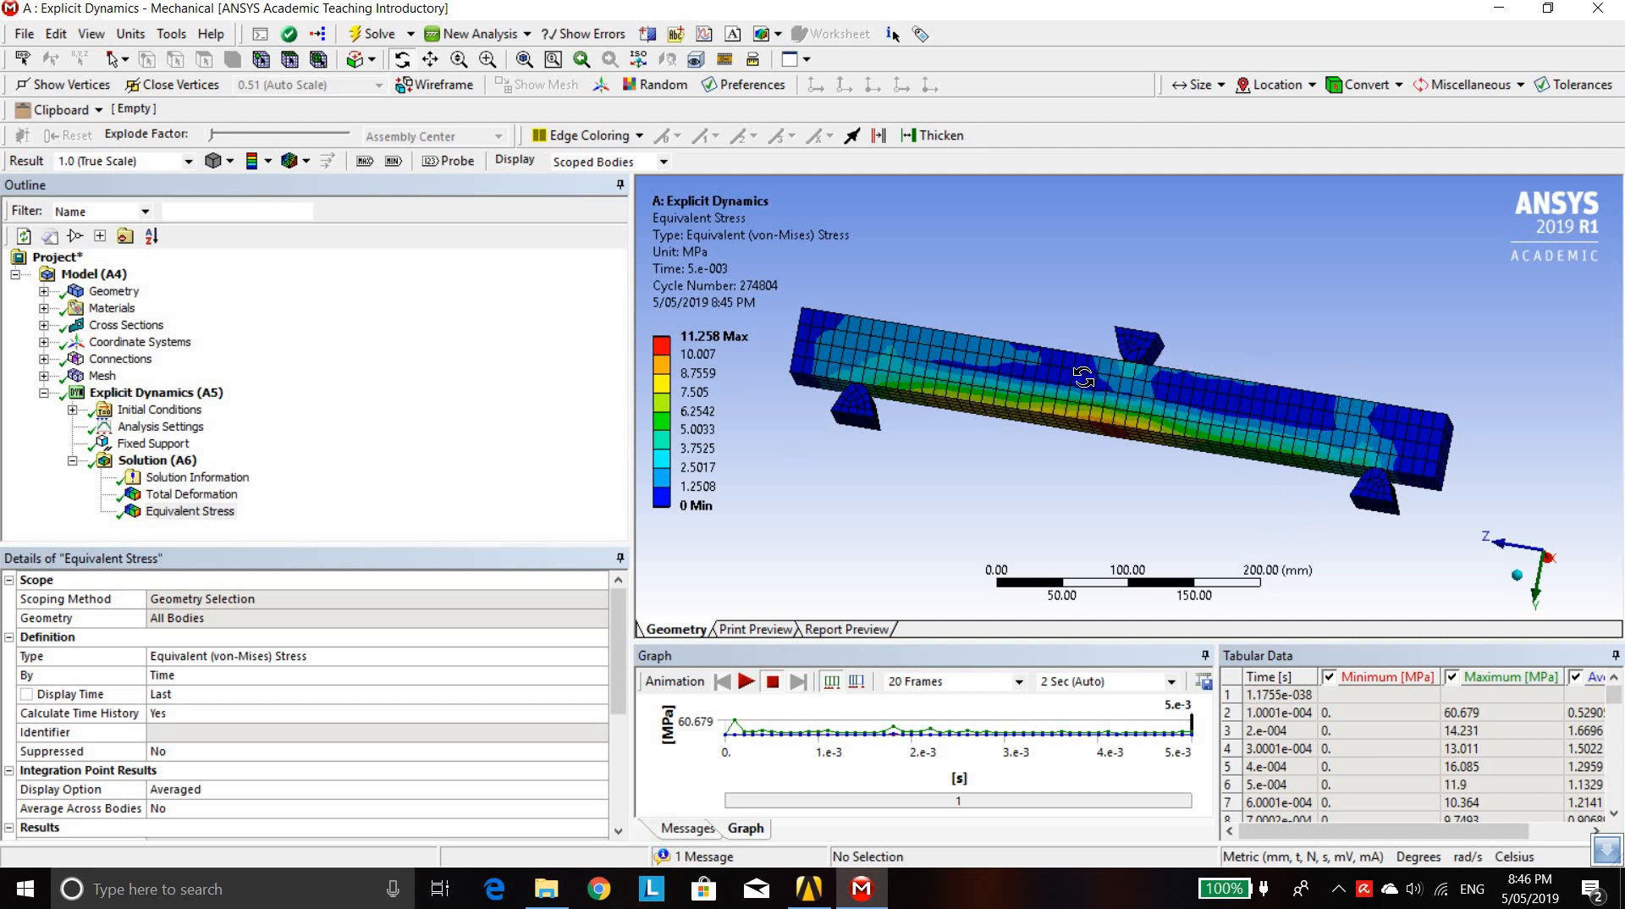
{"action": "mouse_move", "coordinate": [1073, 385]}
{"action": "left_mouse_down"}
{"action": "mouse_move", "coordinate": [1046, 391]}
{"action": "mouse_move", "coordinate": [1062, 399]}
{"action": "left_mouse_up"}
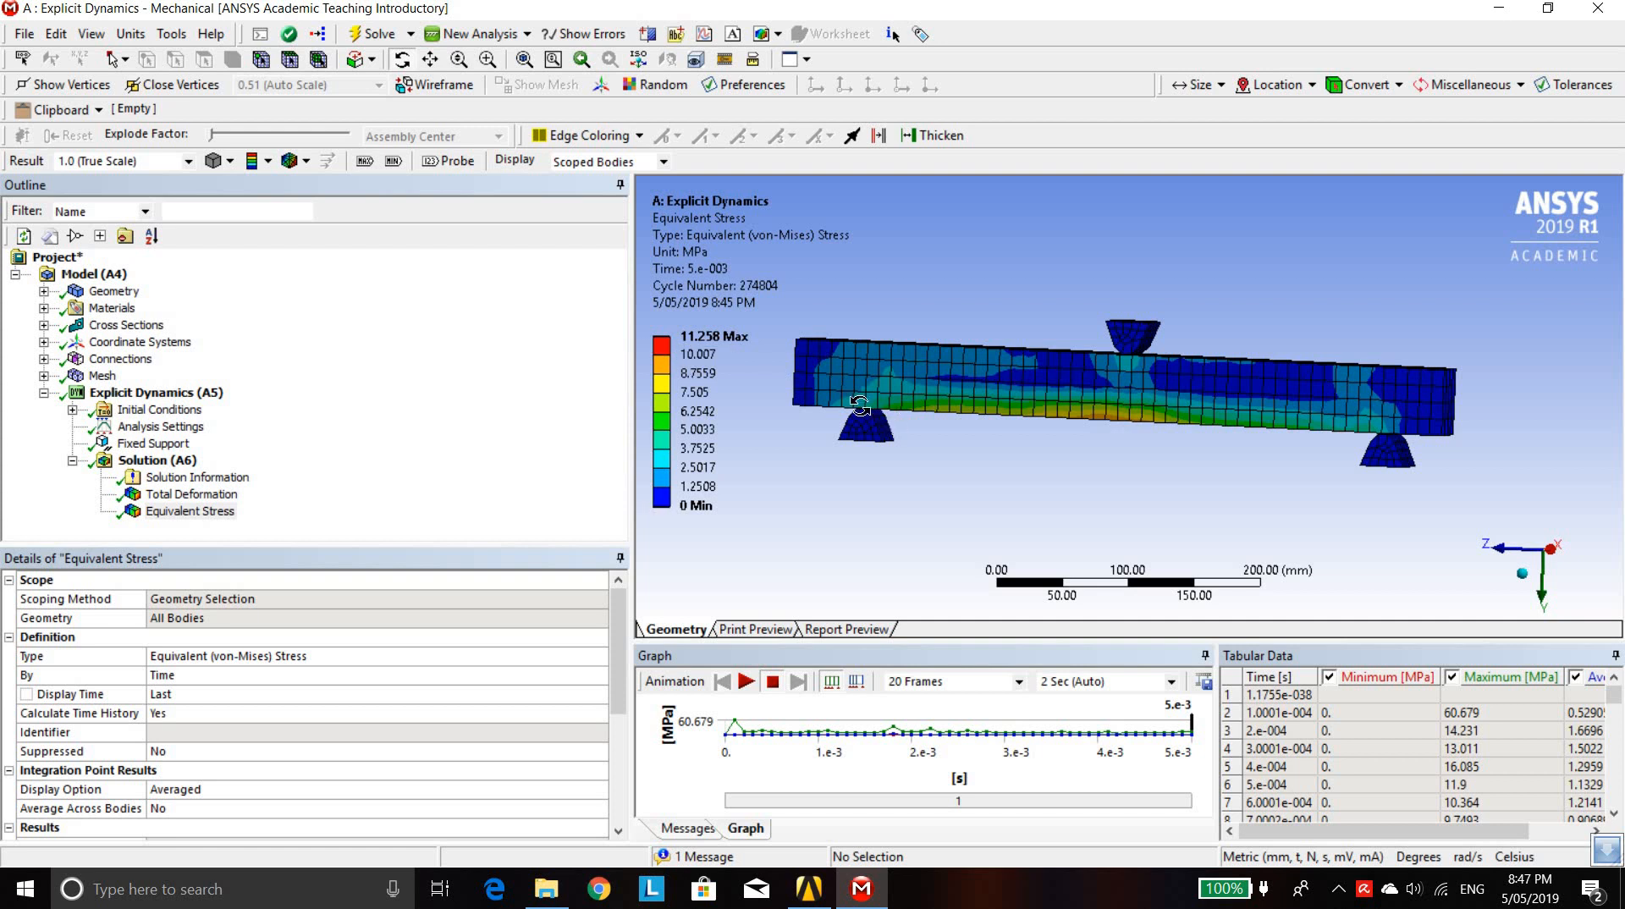
{"action": "left_click_drag", "start_coordinate": [970, 408], "coordinate": [954, 440]}
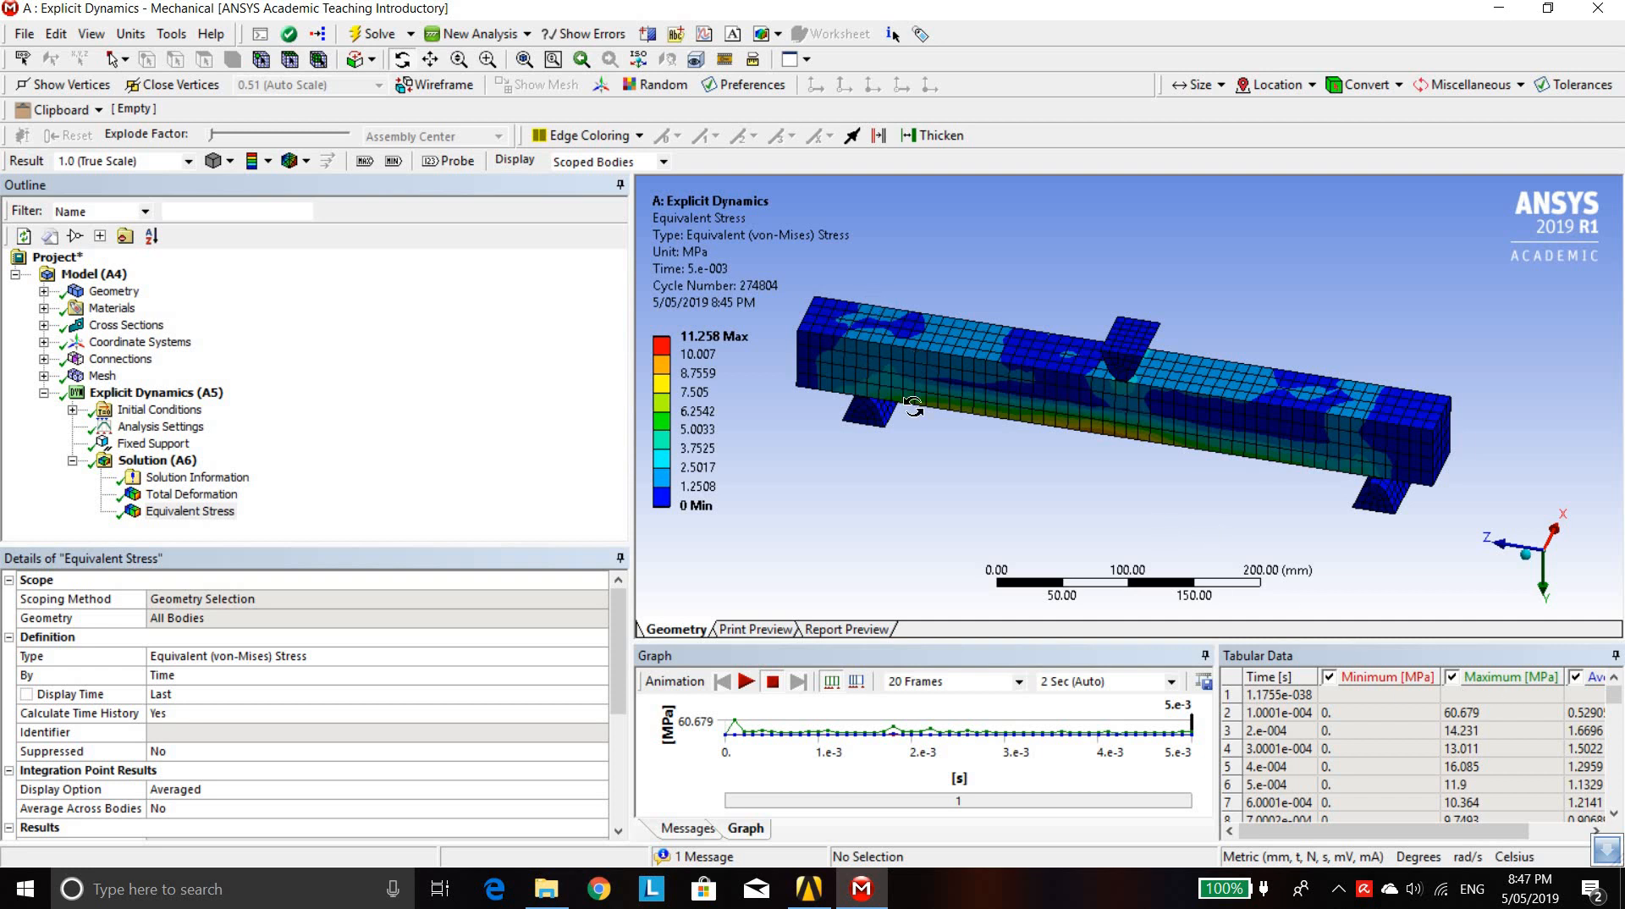
{"action": "left_click_drag", "start_coordinate": [912, 401], "coordinate": [944, 393]}
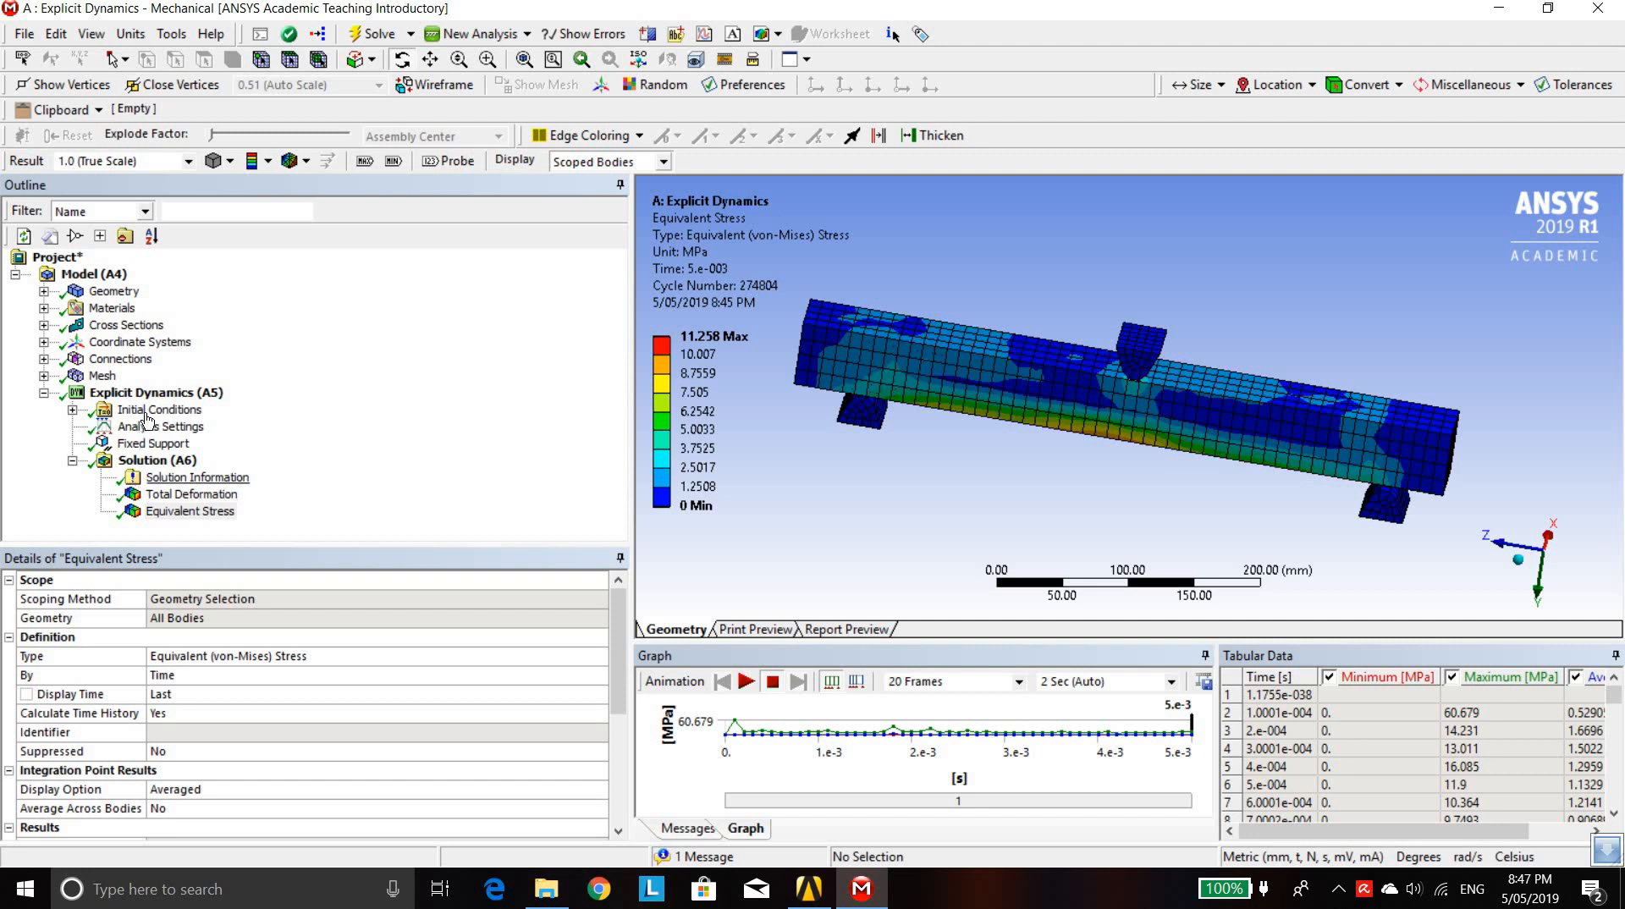
Create a user defined result from the DAMAGE quantity in the Solution (A6) worksheet's available solution quantities and evaluate it
{"action": "left_click", "coordinate": [158, 461]}
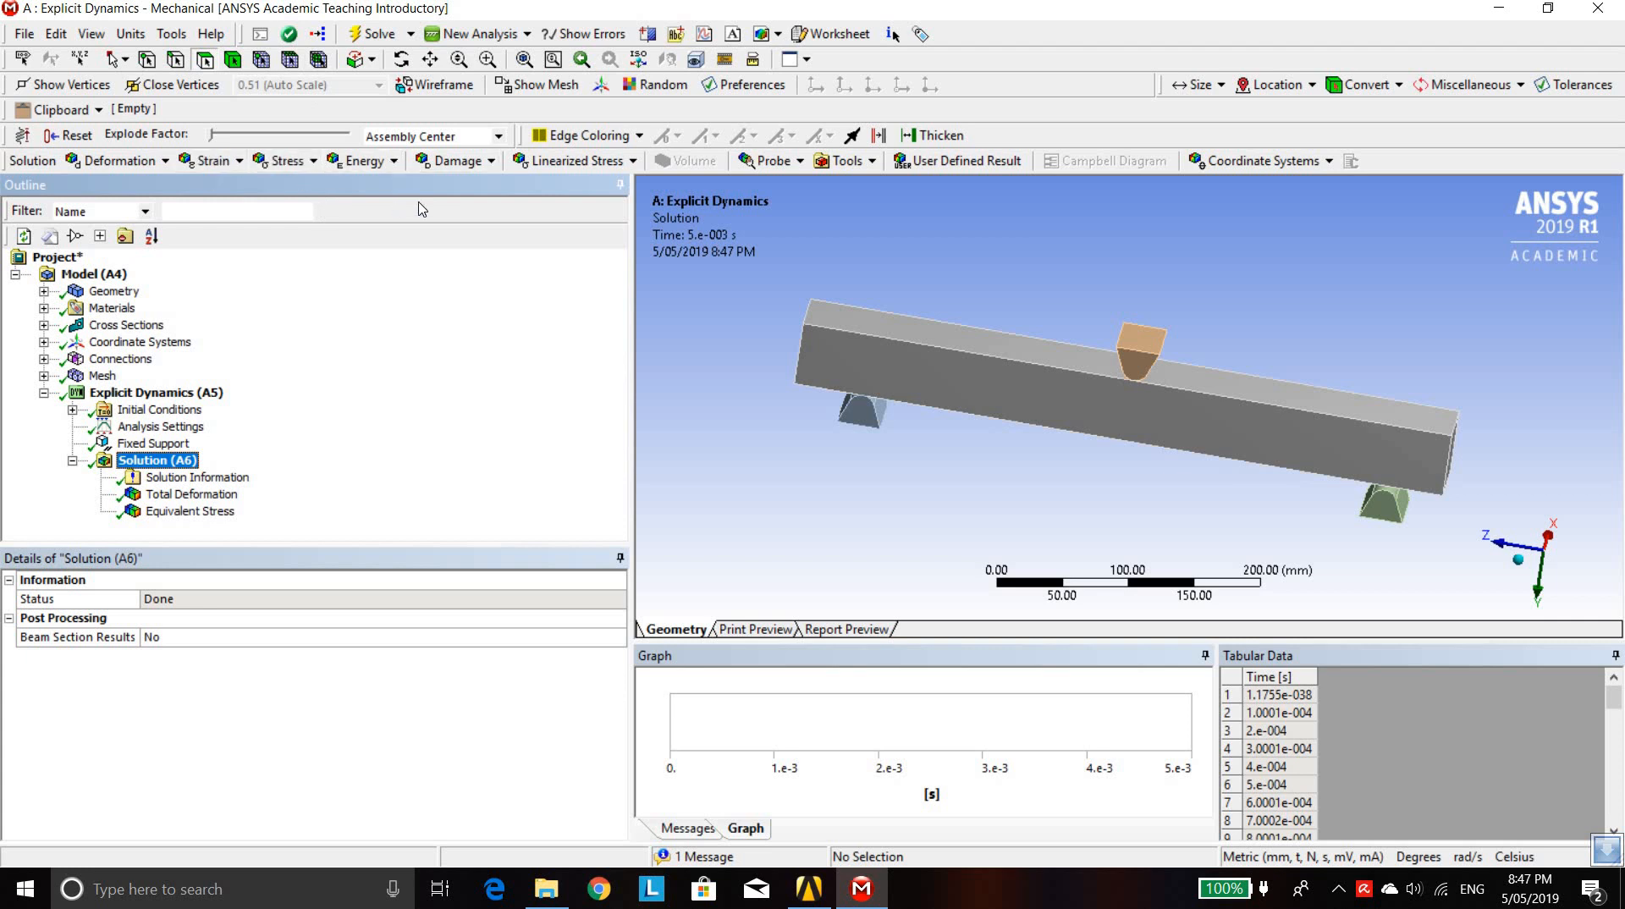
{"action": "left_click", "coordinate": [849, 37]}
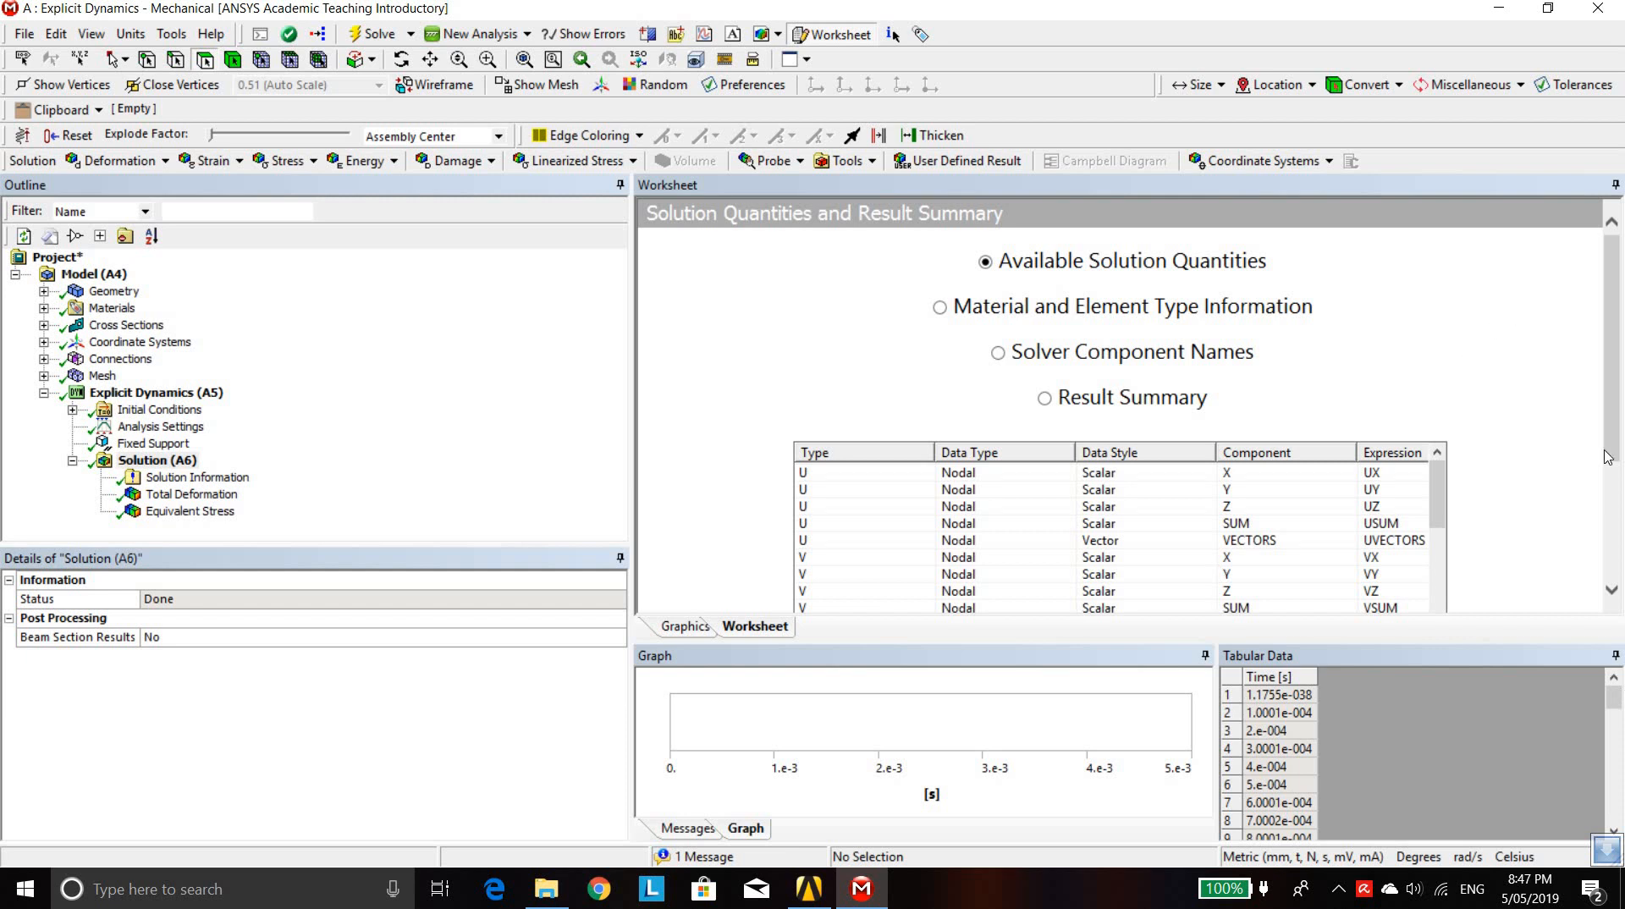
{"action": "scroll", "coordinate": [1607, 457], "scroll_direction": "down", "scroll_amount": 5}
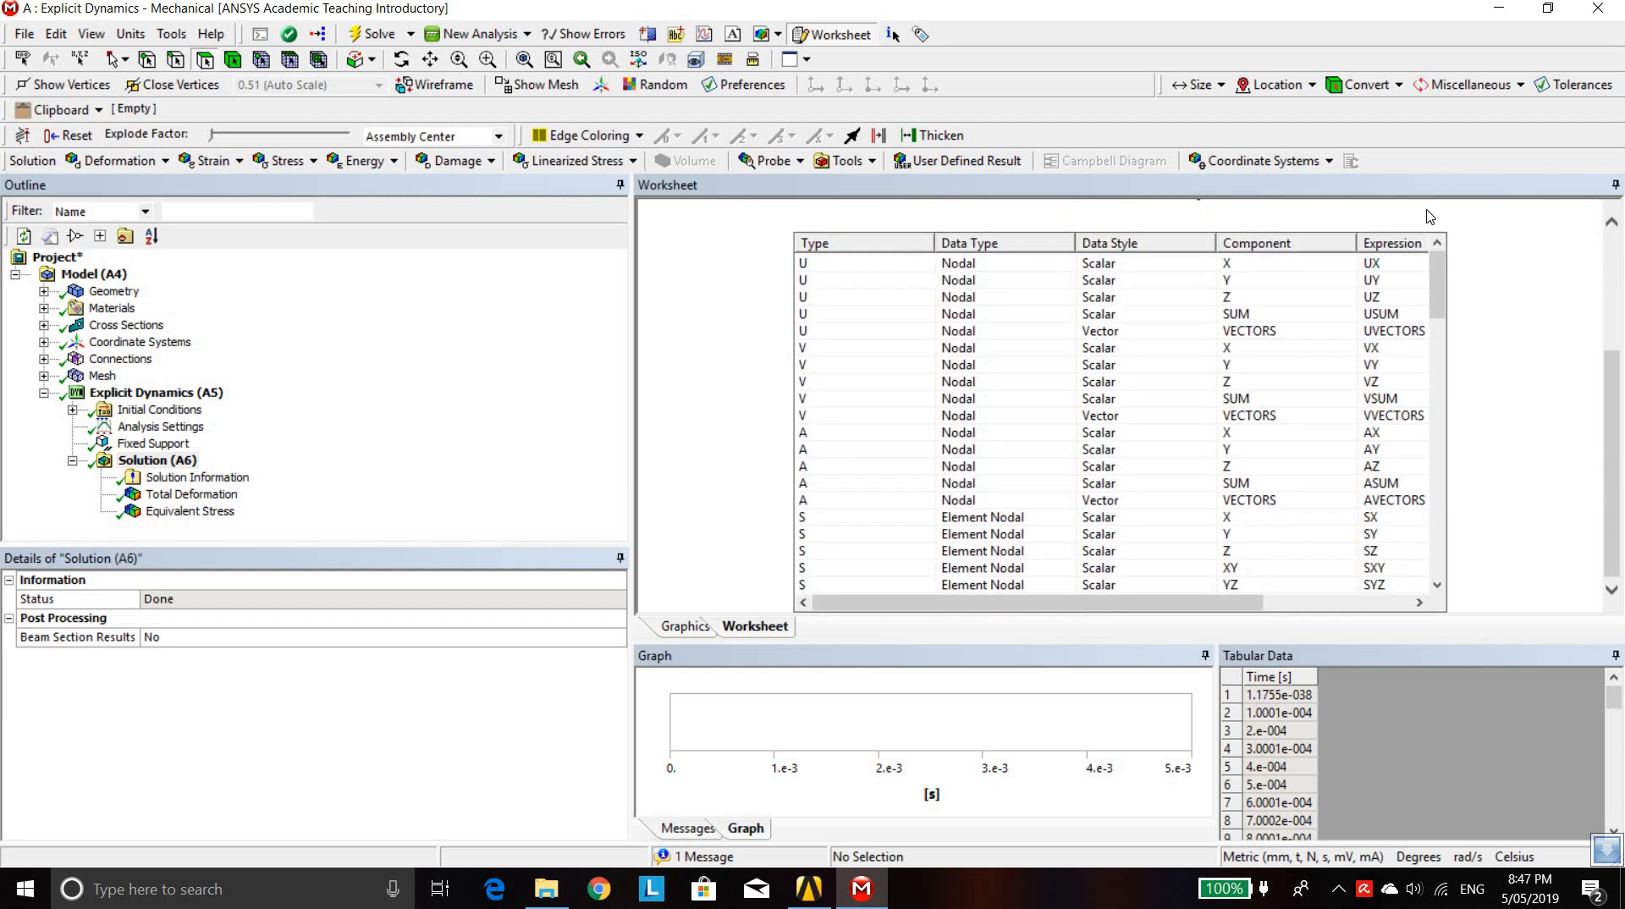
{"action": "left_click_drag", "start_coordinate": [1441, 300], "coordinate": [1436, 488]}
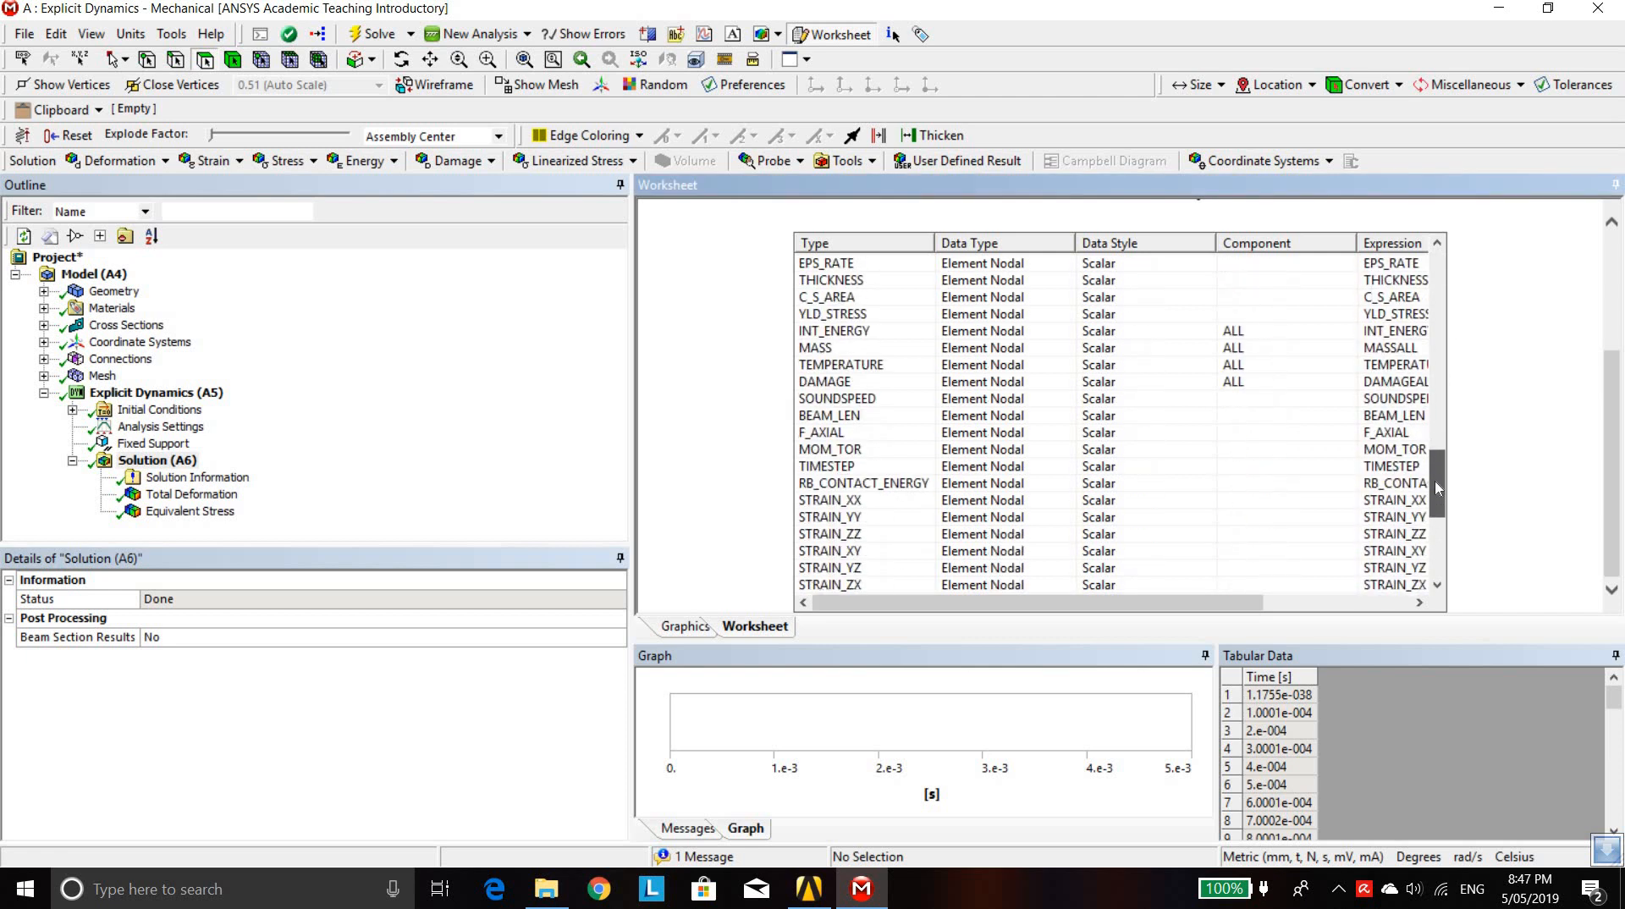
{"action": "left_click", "coordinate": [824, 384]}
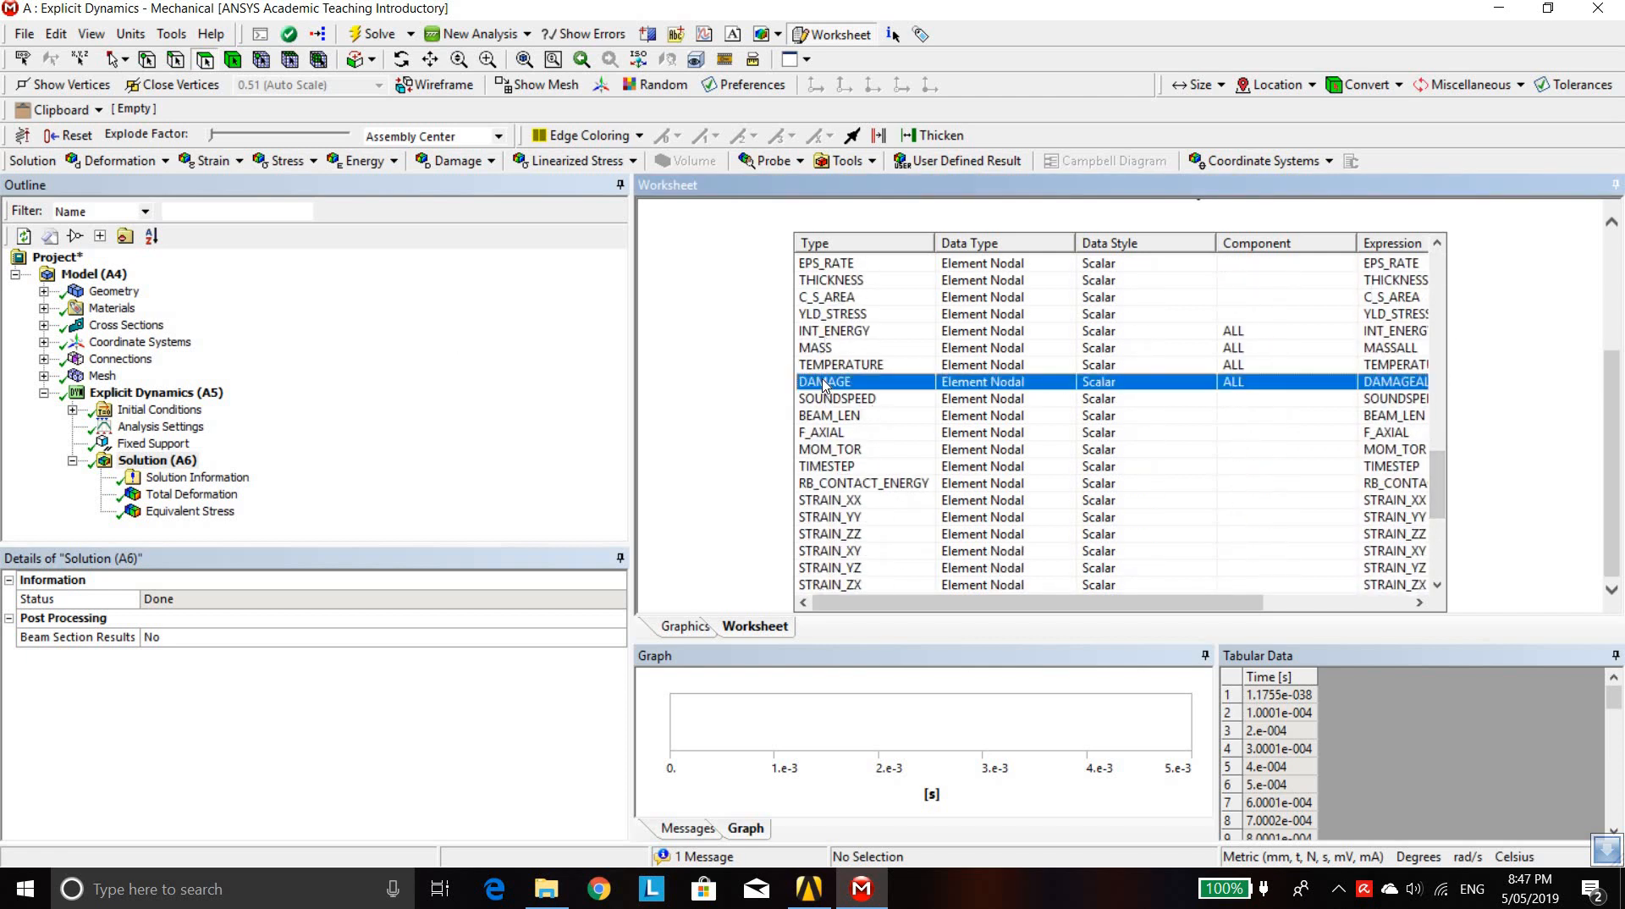
{"action": "right_click", "coordinate": [824, 384]}
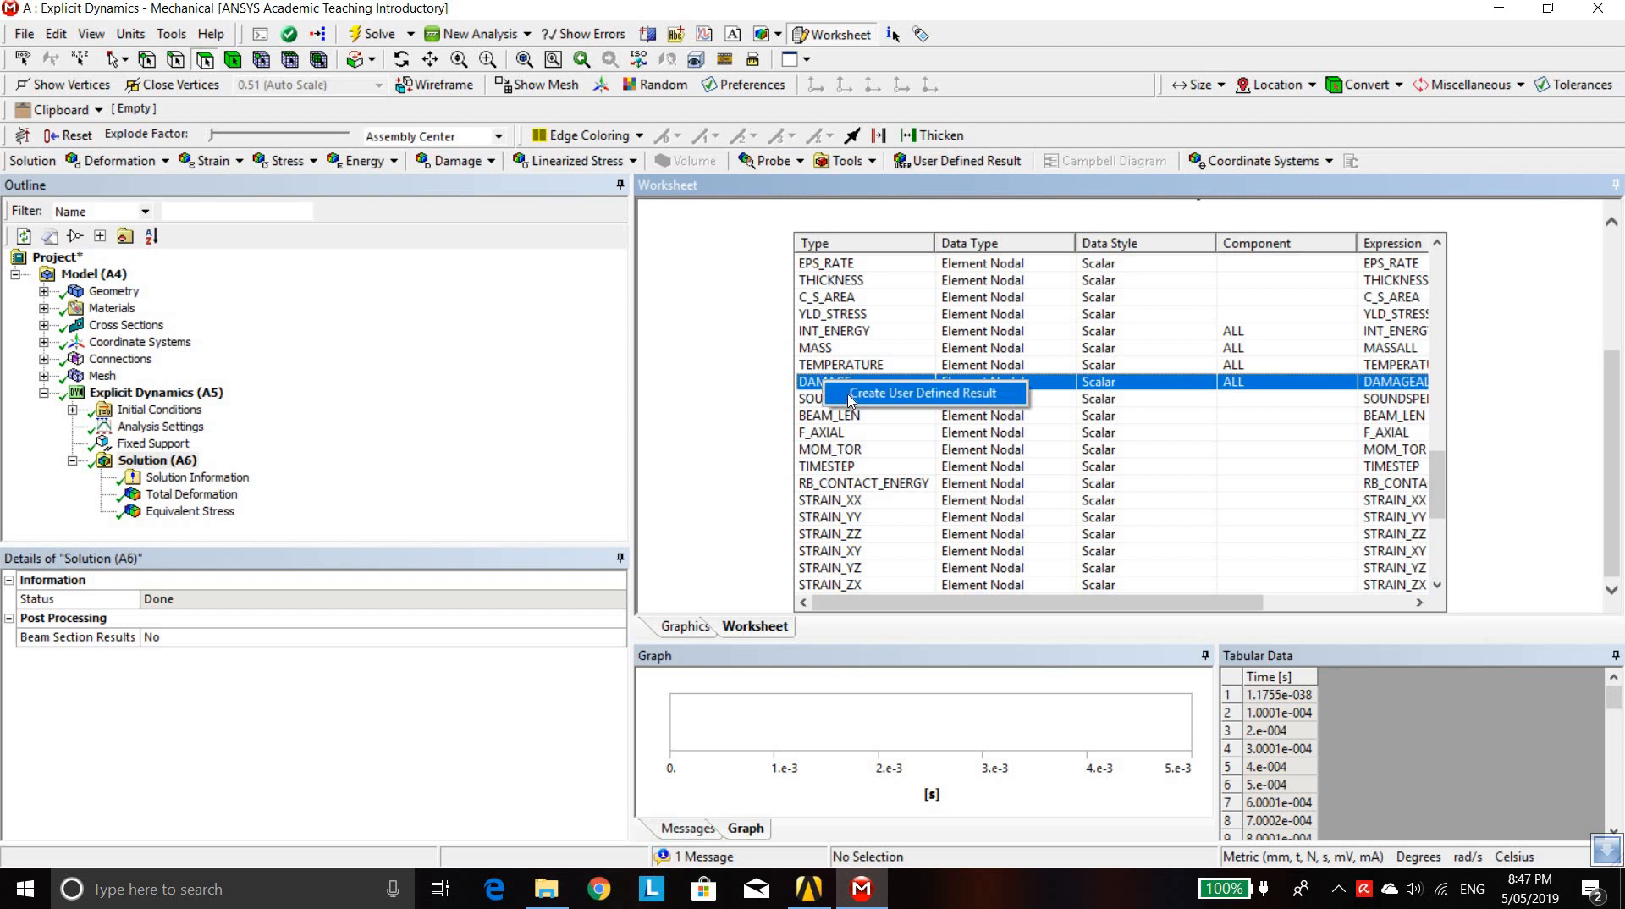
{"action": "left_click", "coordinate": [850, 395]}
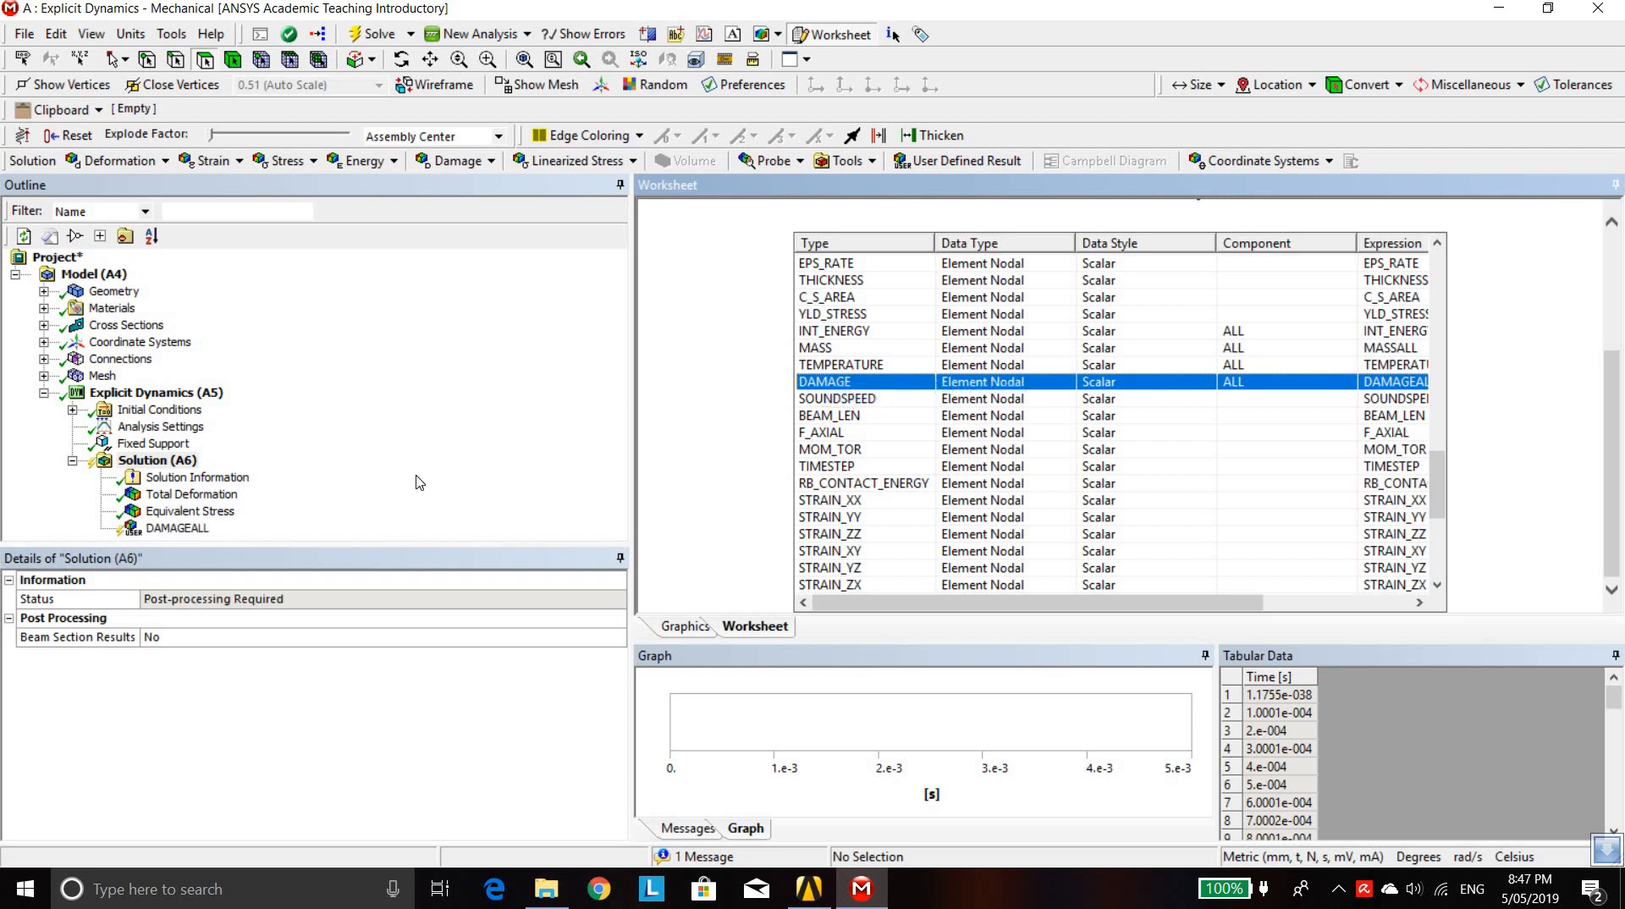
{"action": "left_click", "coordinate": [370, 32]}
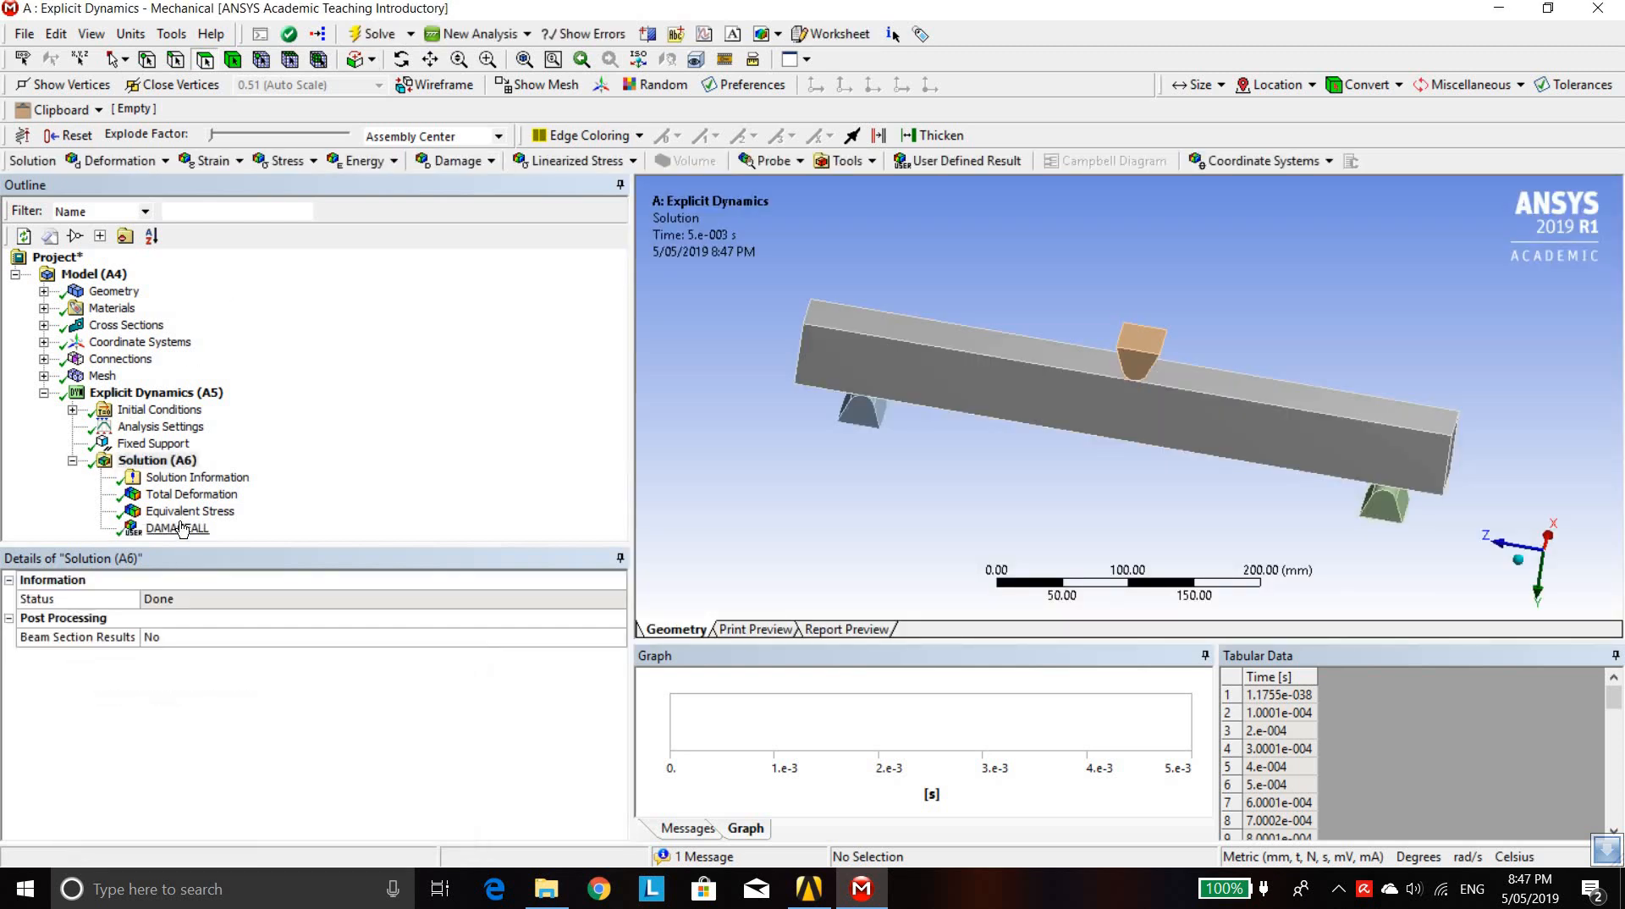
Examine the DAMAGEALL distribution on the beam's side and top, around the impactor and the supports, together with its contour legend
{"action": "left_click", "coordinate": [179, 528]}
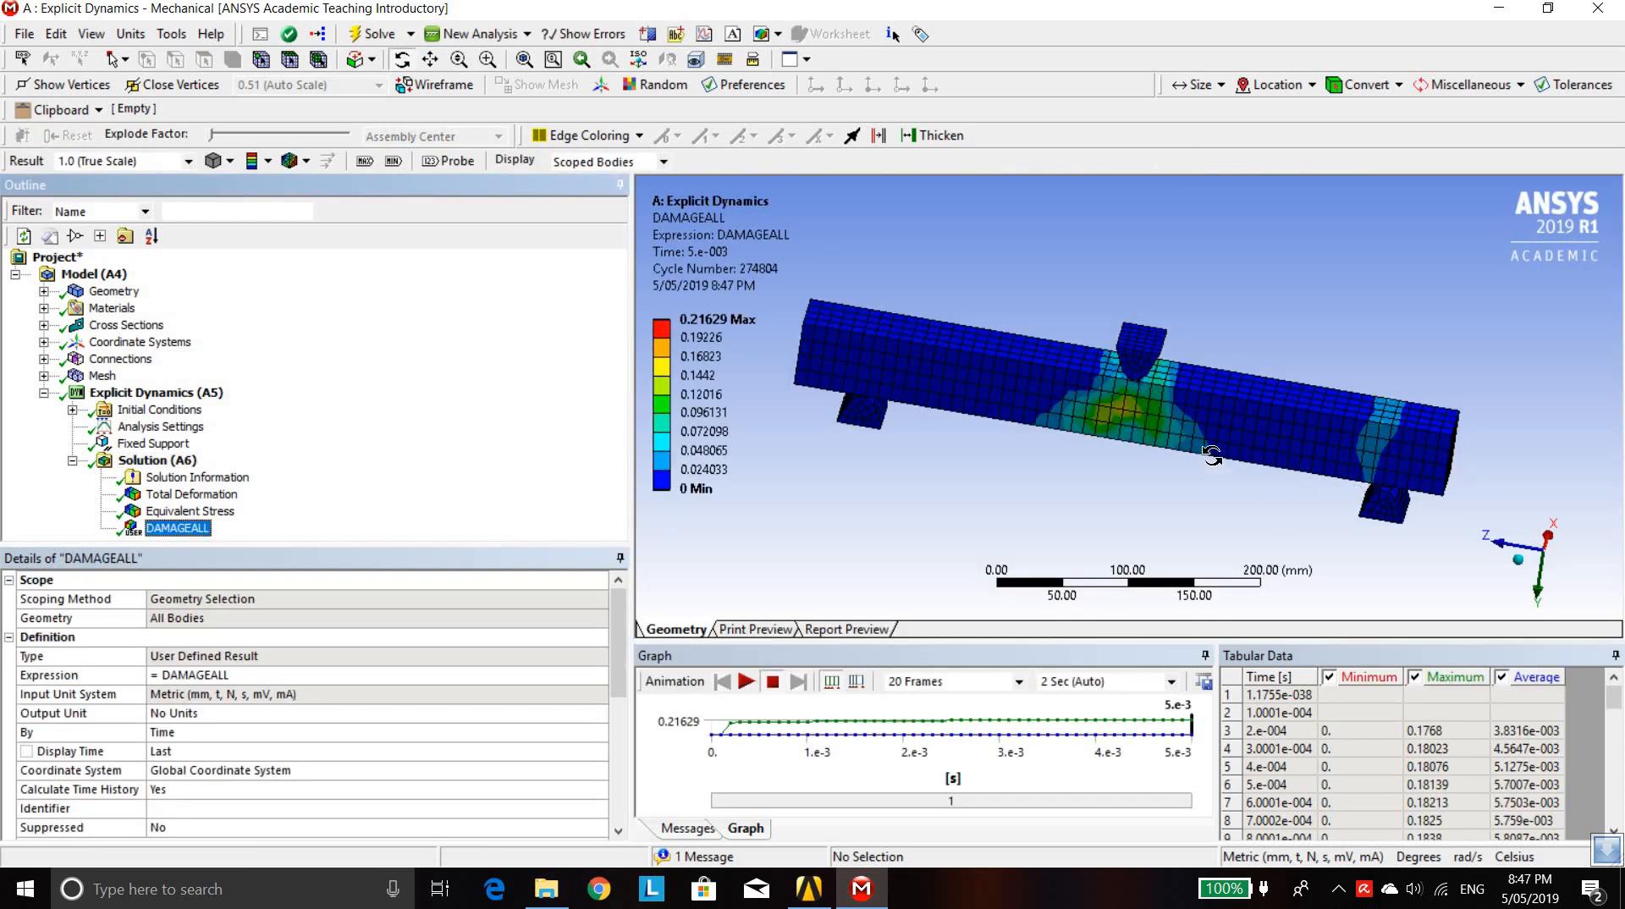
{"action": "left_click_drag", "start_coordinate": [1211, 449], "coordinate": [1167, 455]}
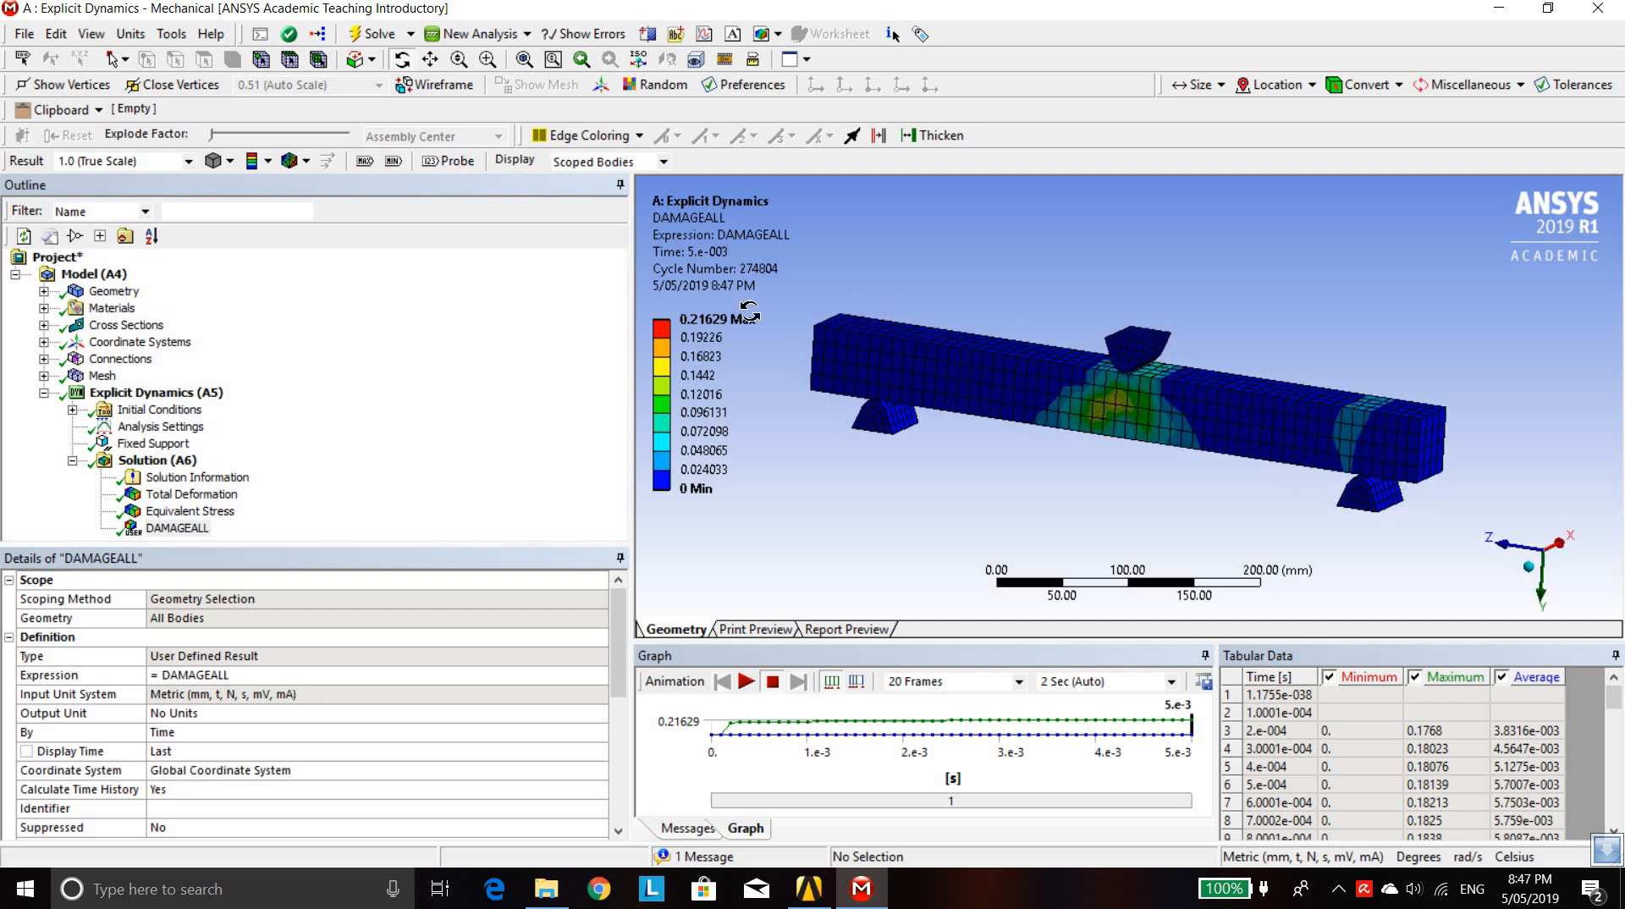
{"action": "left_click", "coordinate": [718, 326]}
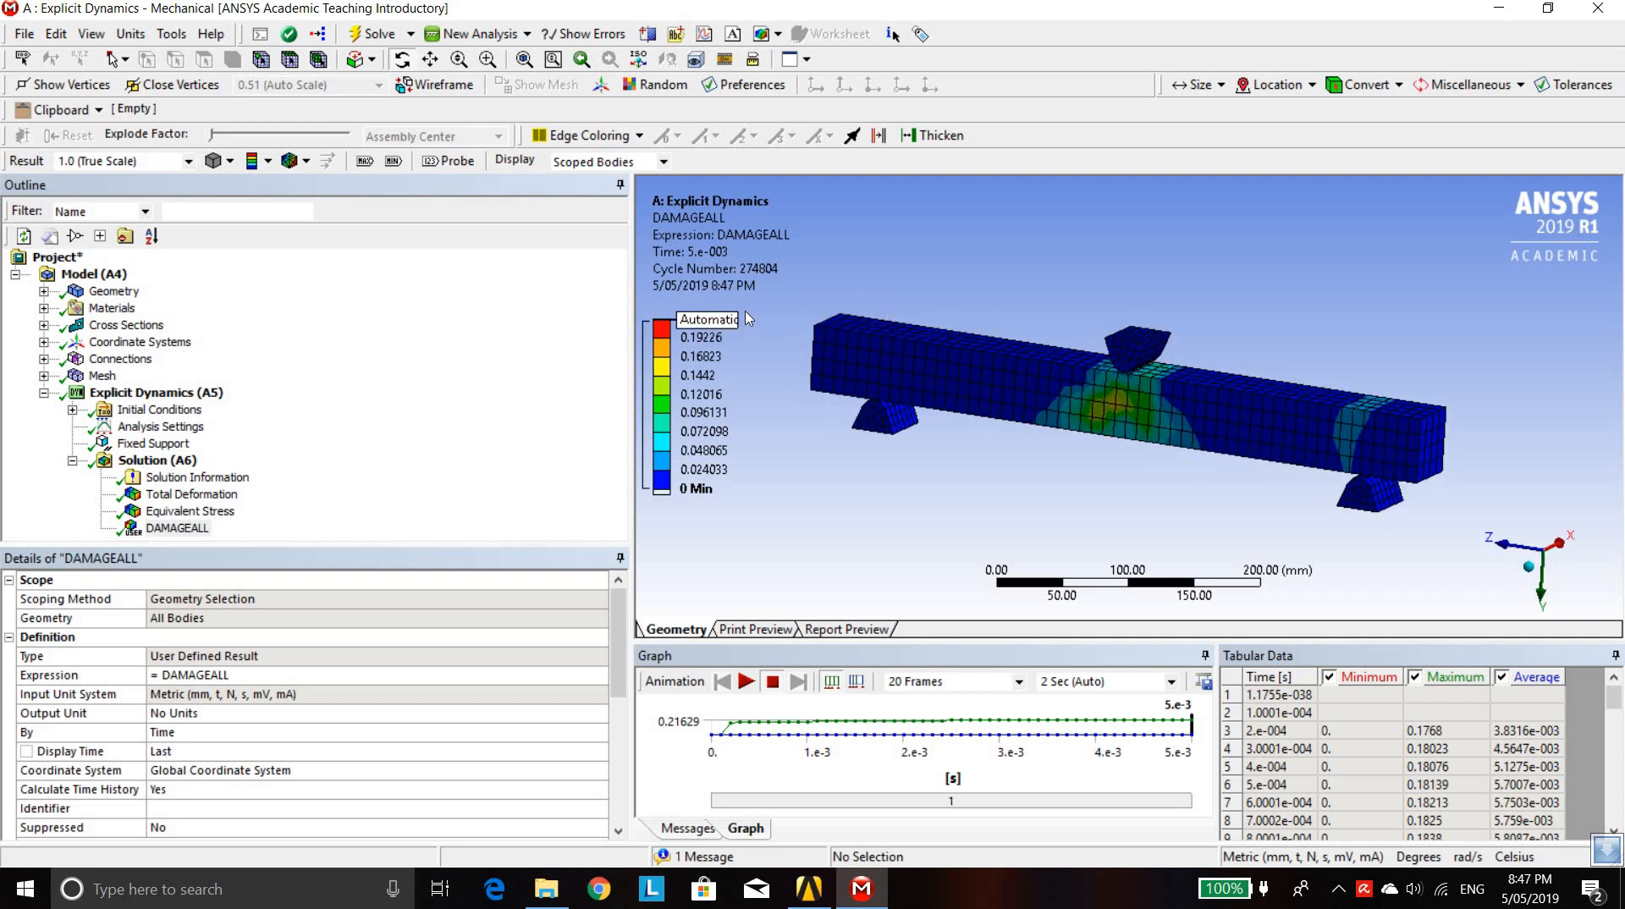
{"action": "left_click", "coordinate": [767, 296]}
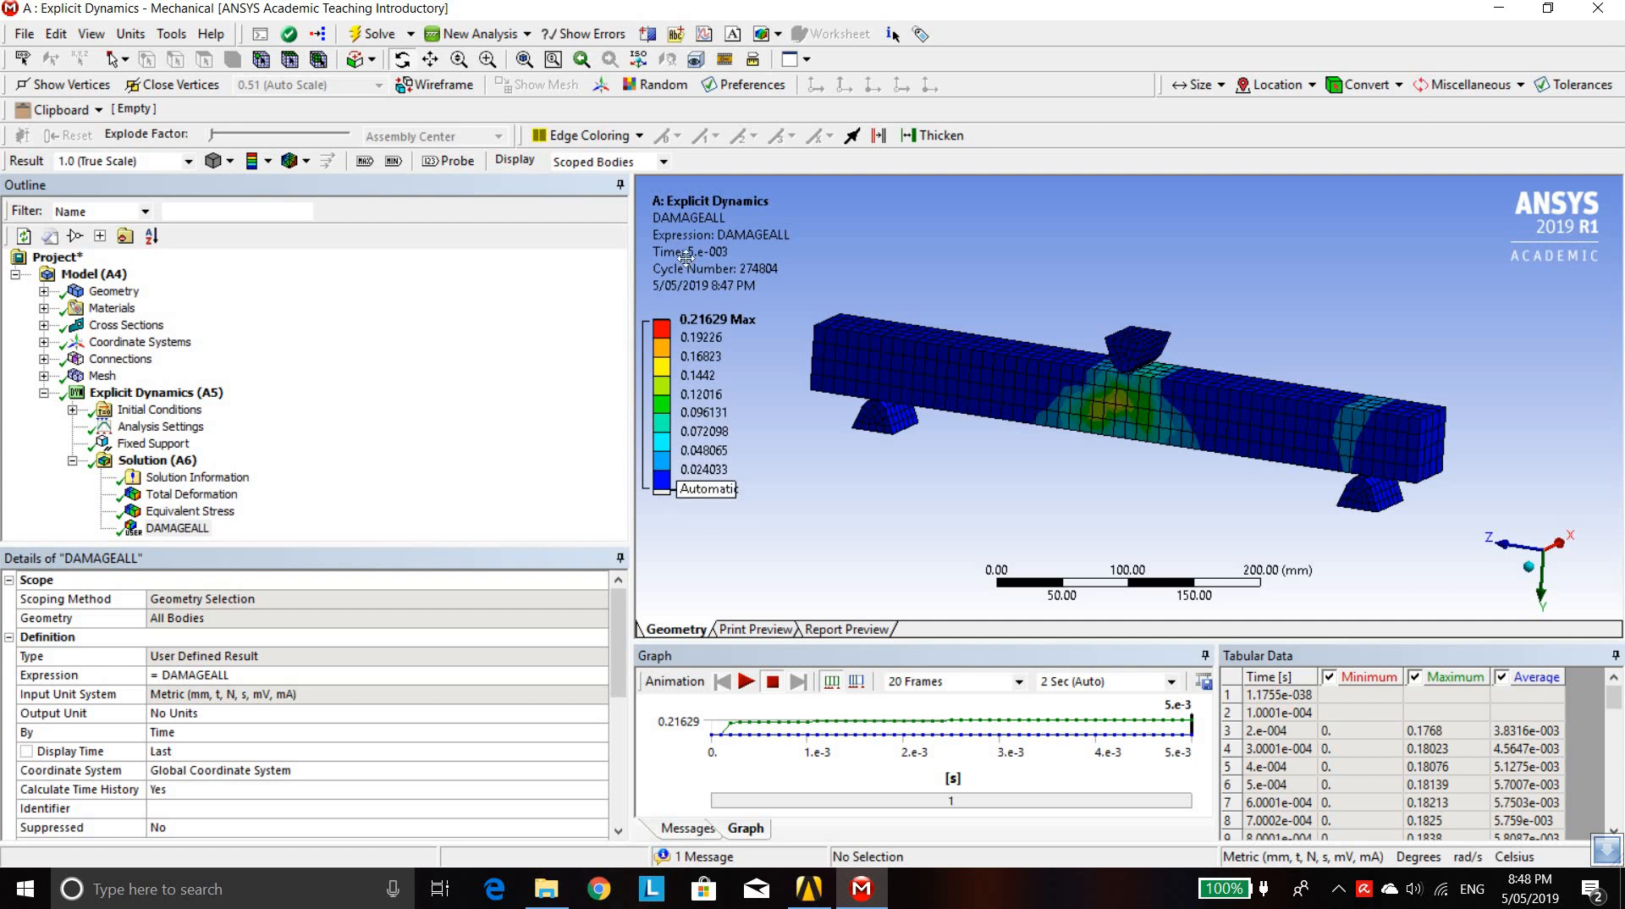
{"action": "left_click", "coordinate": [703, 337]}
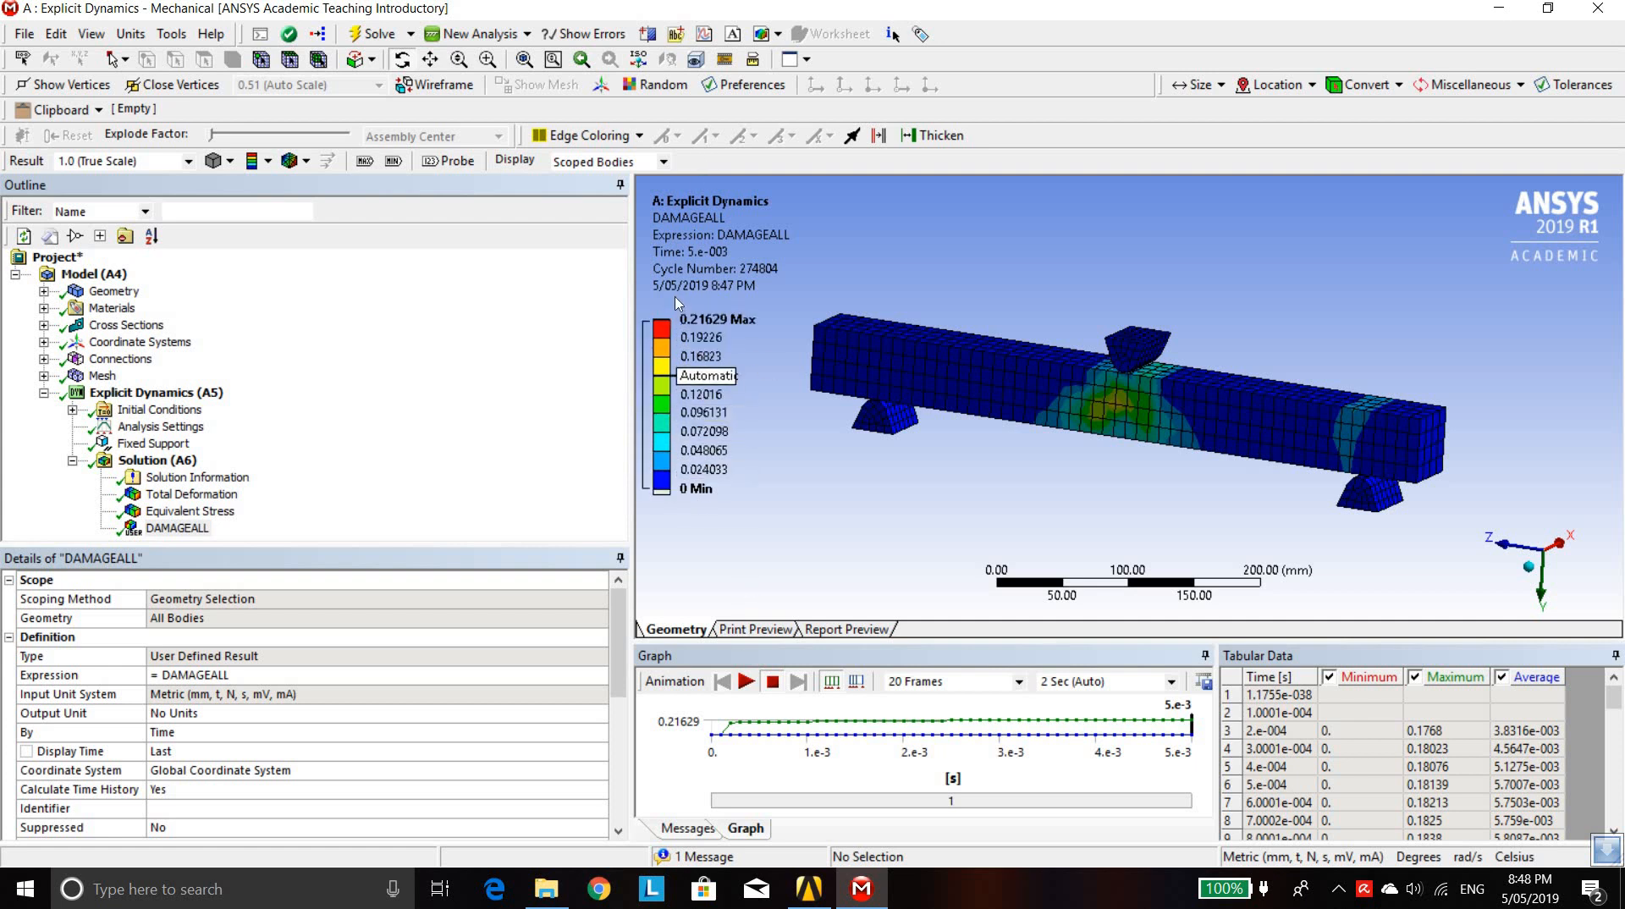
{"action": "mouse_move", "coordinate": [1160, 462]}
{"action": "left_mouse_down"}
{"action": "mouse_move", "coordinate": [1186, 451]}
{"action": "mouse_move", "coordinate": [1172, 457]}
{"action": "left_mouse_up"}
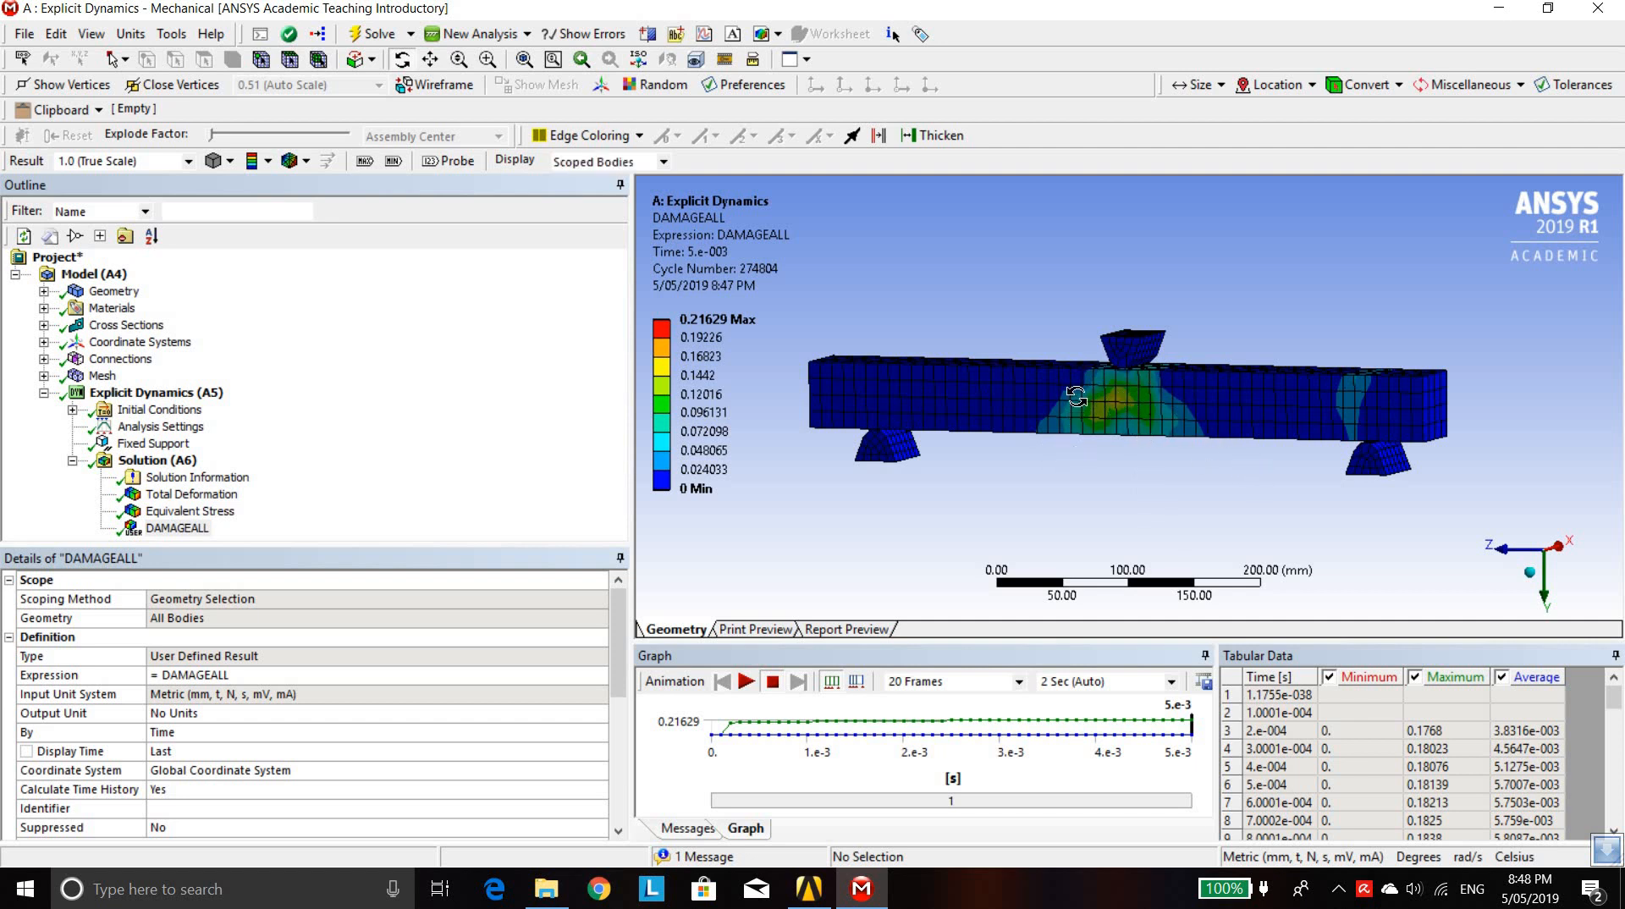
{"action": "left_click_drag", "start_coordinate": [1076, 396], "coordinate": [1182, 444]}
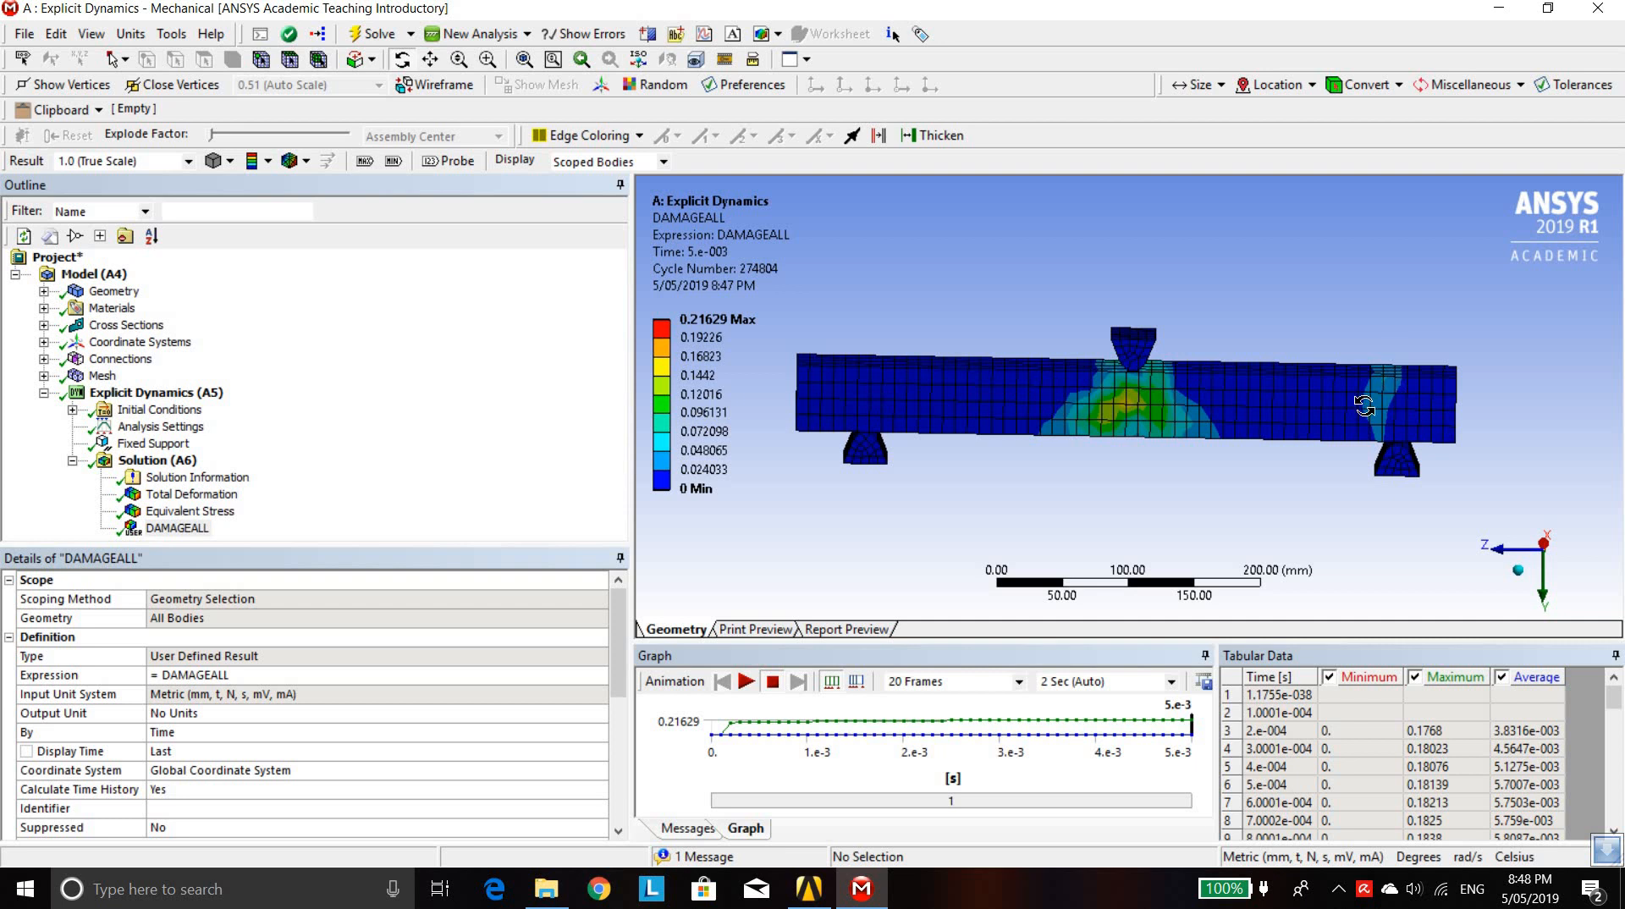
{"action": "left_click_drag", "start_coordinate": [1320, 437], "coordinate": [1402, 594]}
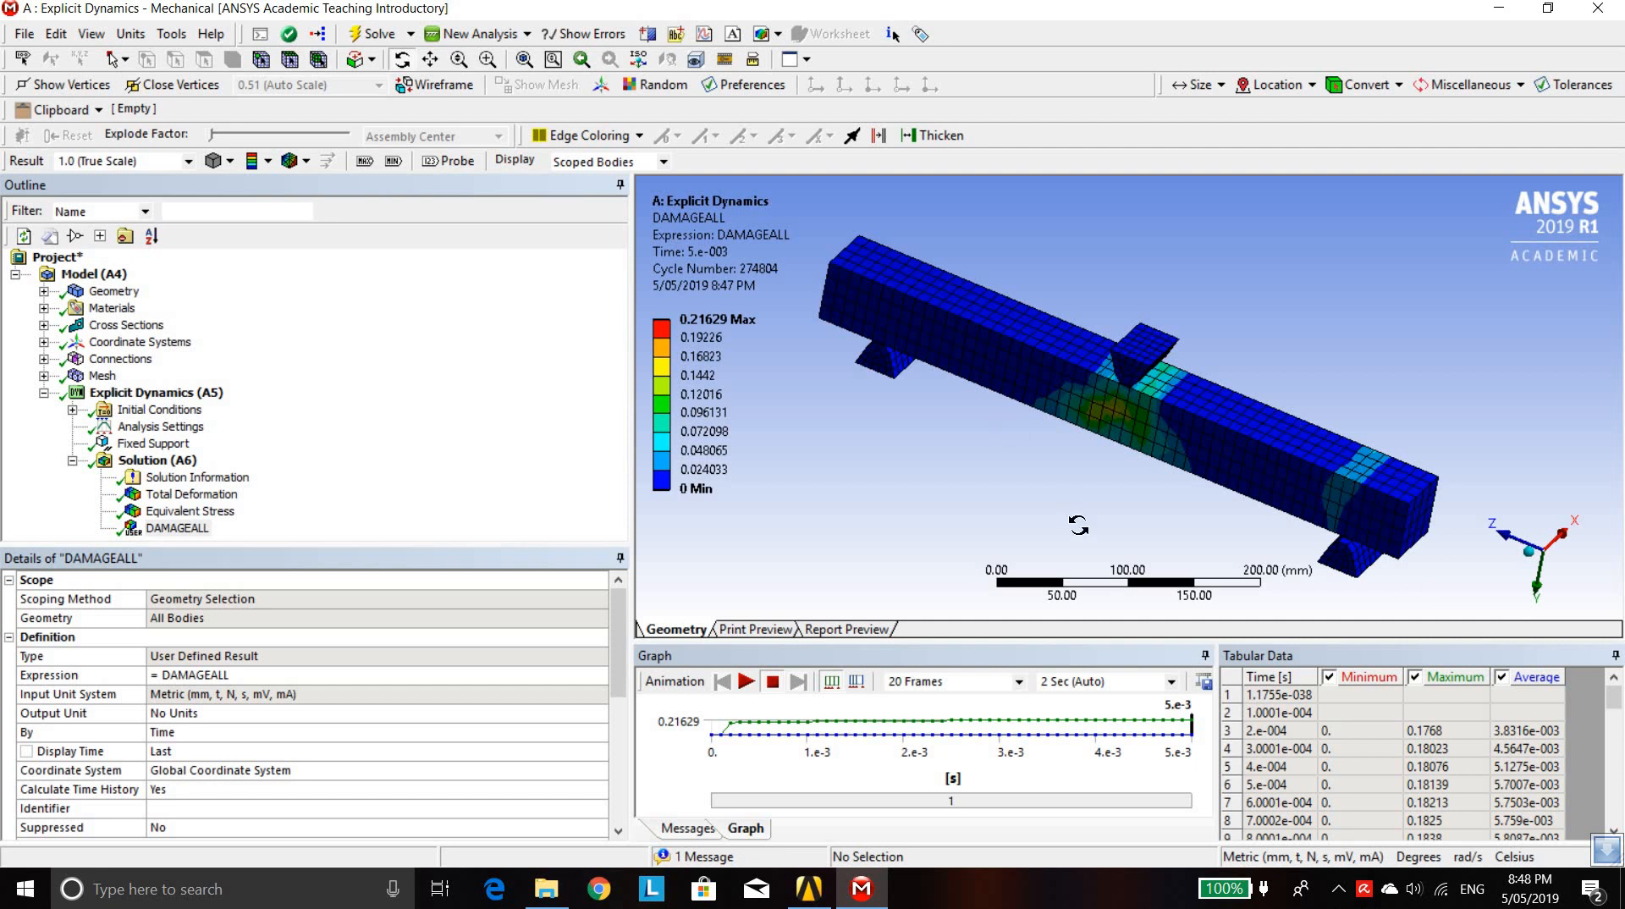
{"action": "left_click_drag", "start_coordinate": [1079, 525], "coordinate": [1080, 507]}
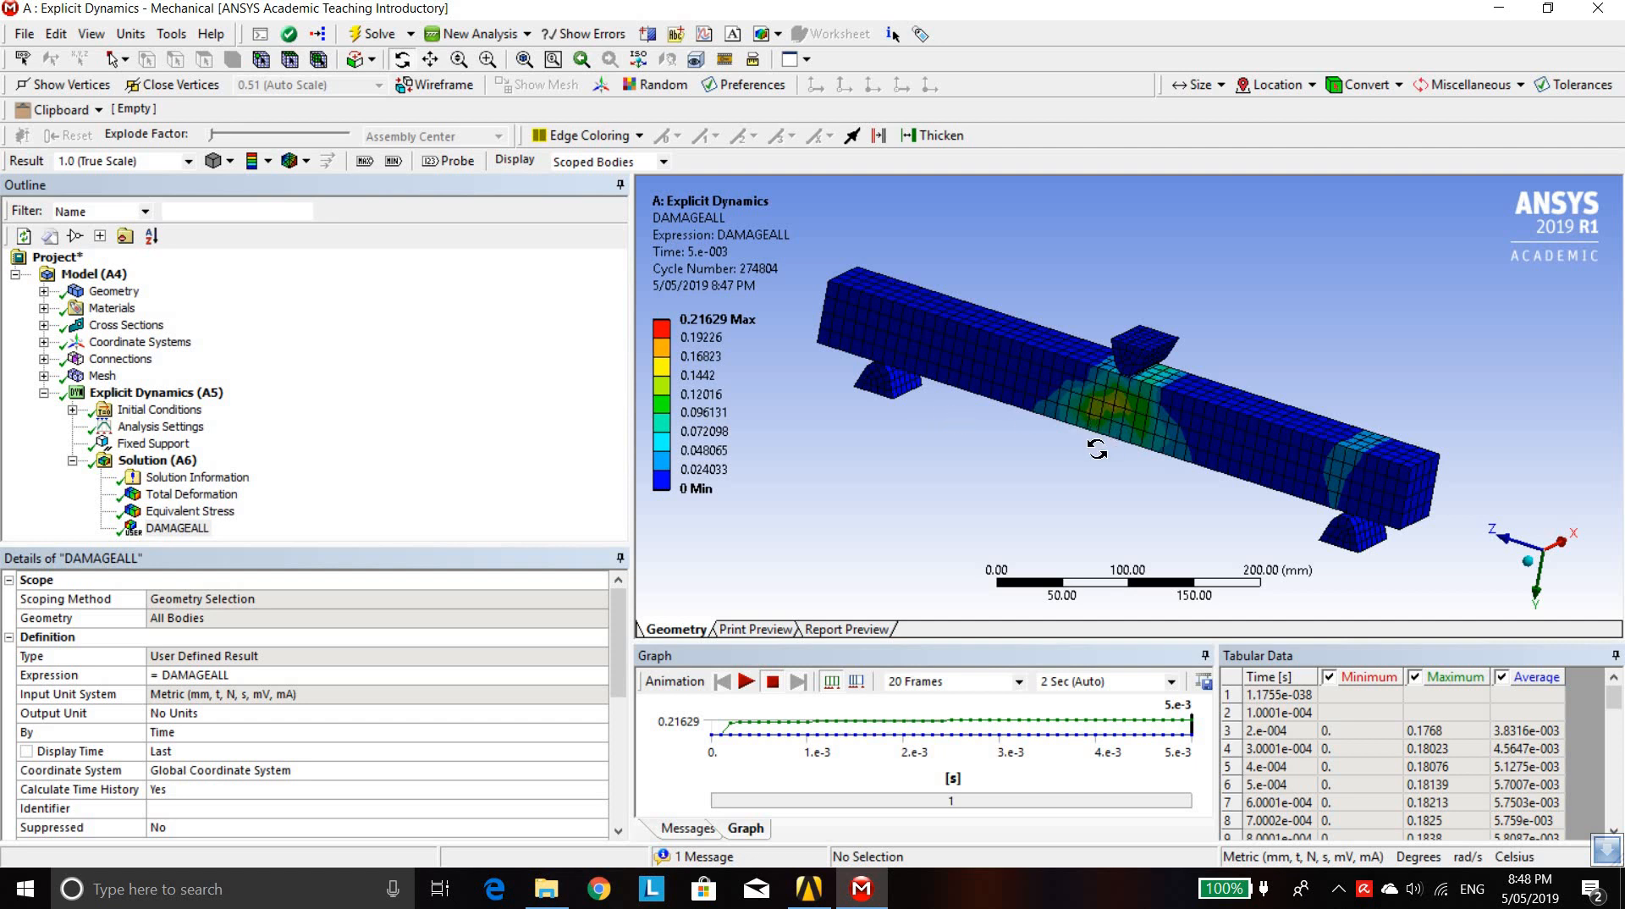
{"action": "mouse_move", "coordinate": [1104, 453]}
{"action": "left_mouse_down"}
{"action": "mouse_move", "coordinate": [1110, 438]}
{"action": "mouse_move", "coordinate": [1094, 457]}
{"action": "left_mouse_up"}
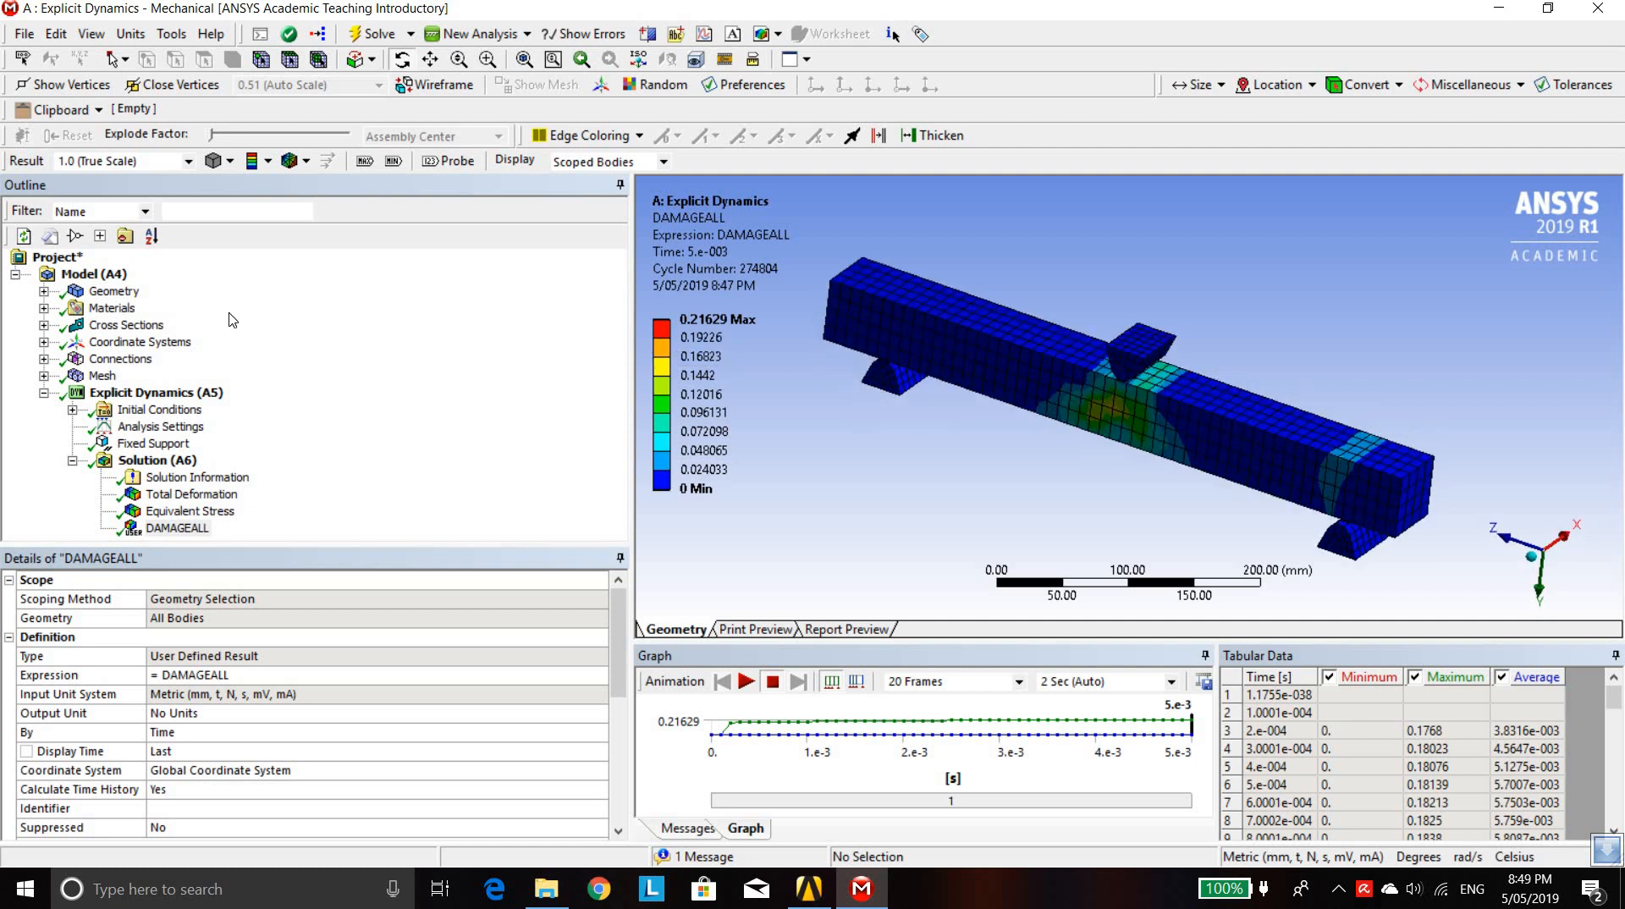
Hide the four solid bodies, Part1\Solid1 and the three Part4 solids, leaving the reinforcement beams on display
{"action": "left_click", "coordinate": [43, 291]}
{"action": "left_click", "coordinate": [123, 279]}
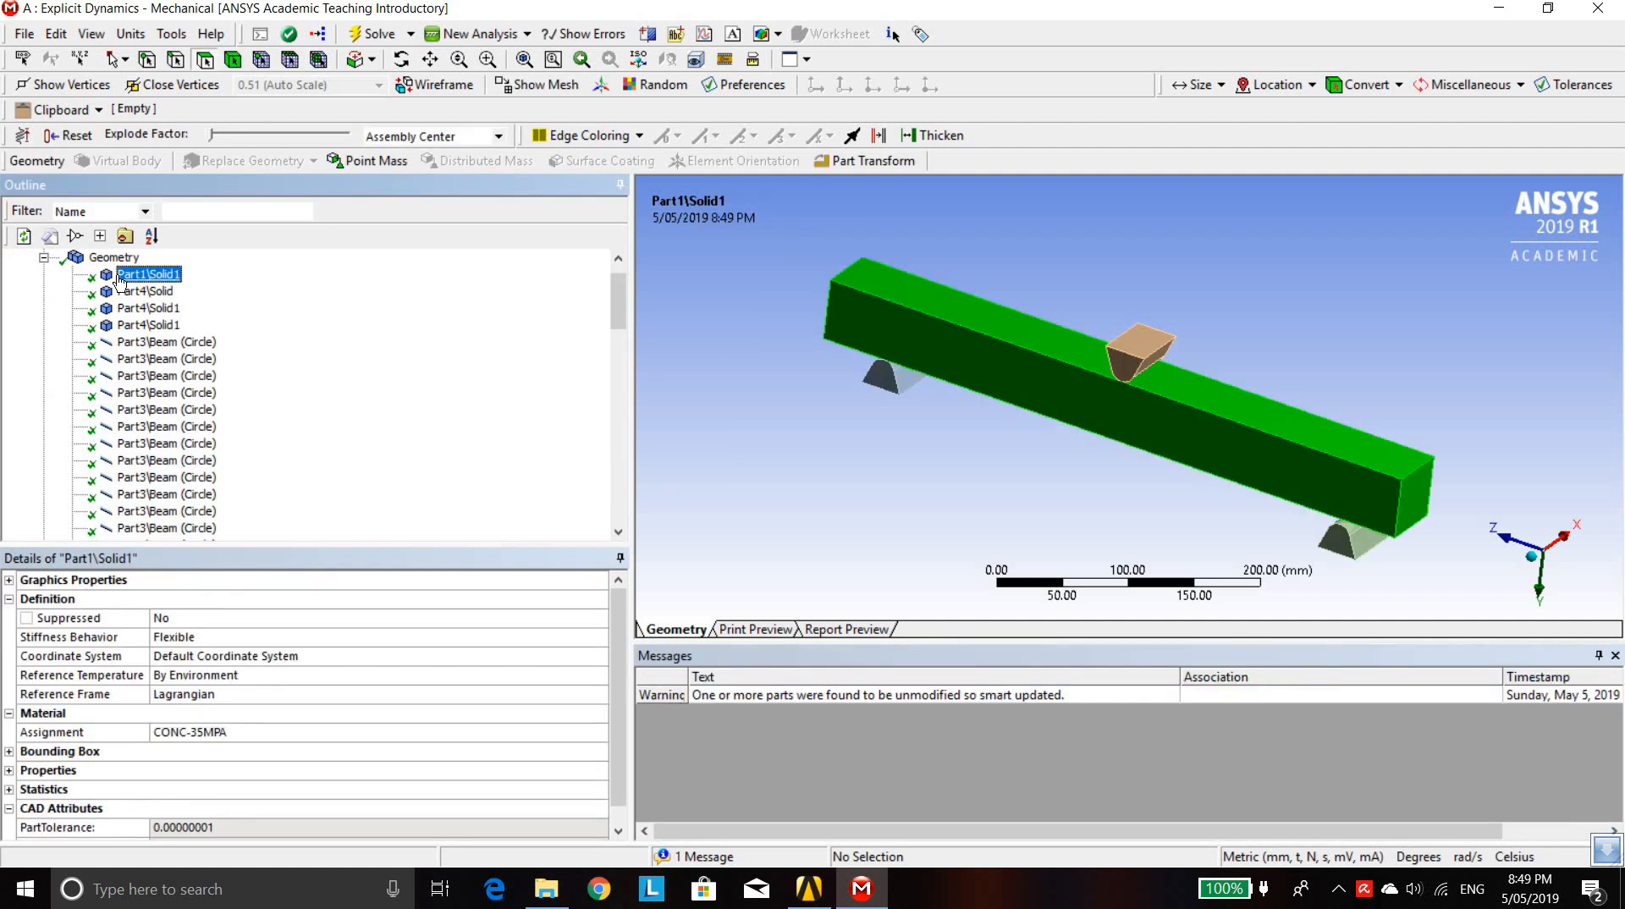
{"action": "left_click", "coordinate": [119, 321], "text": "shift"}
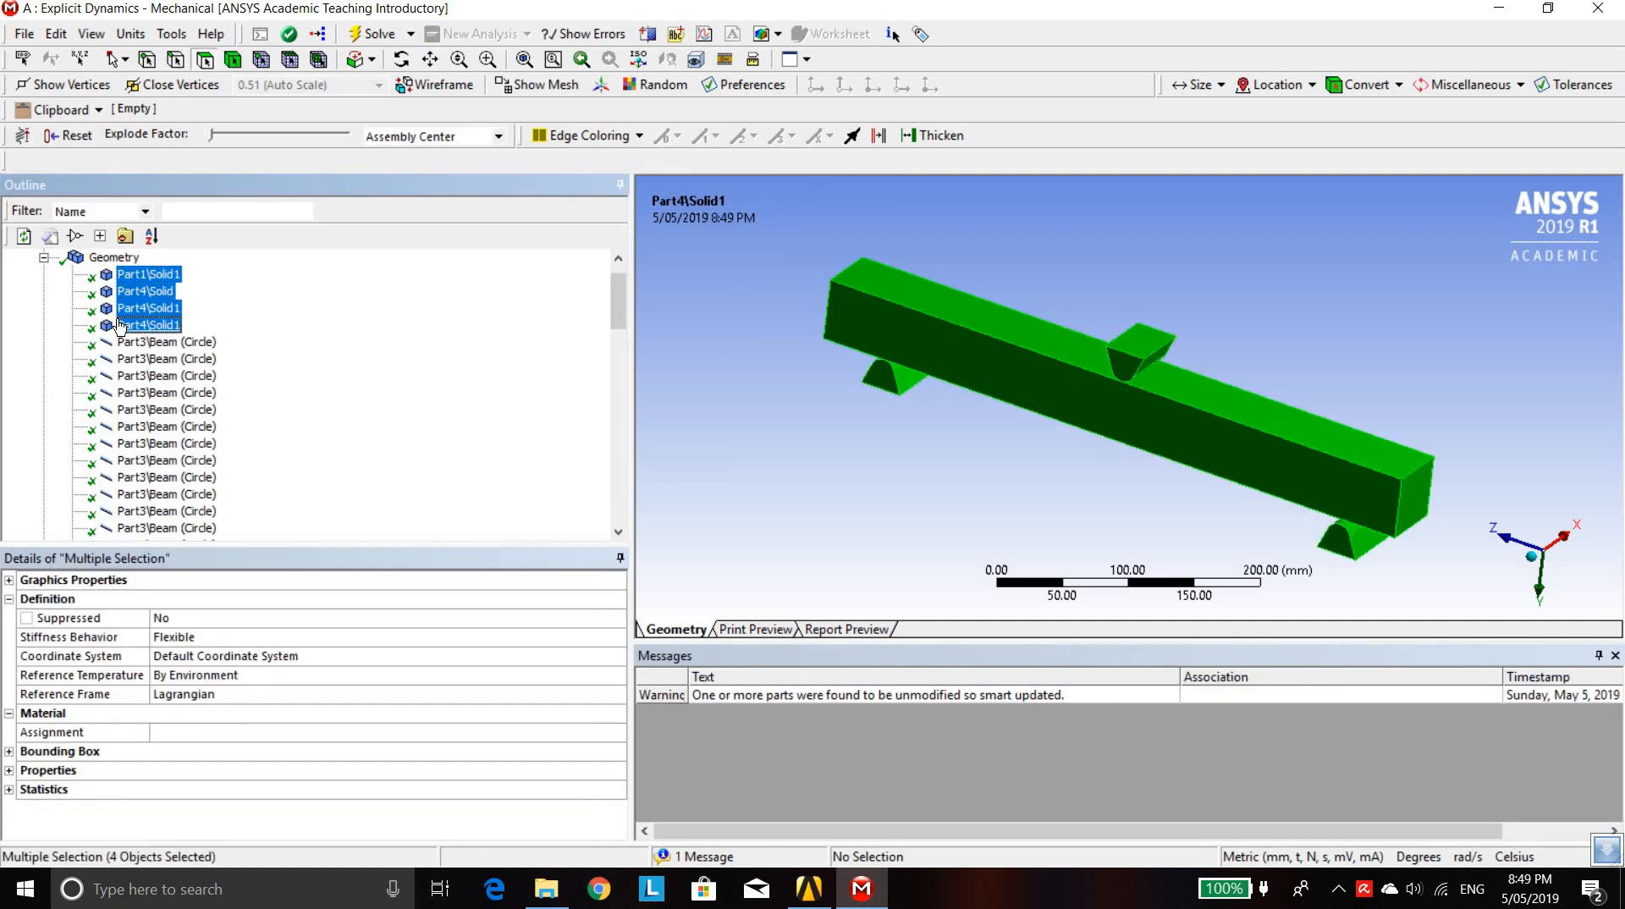
{"action": "right_click", "coordinate": [118, 319]}
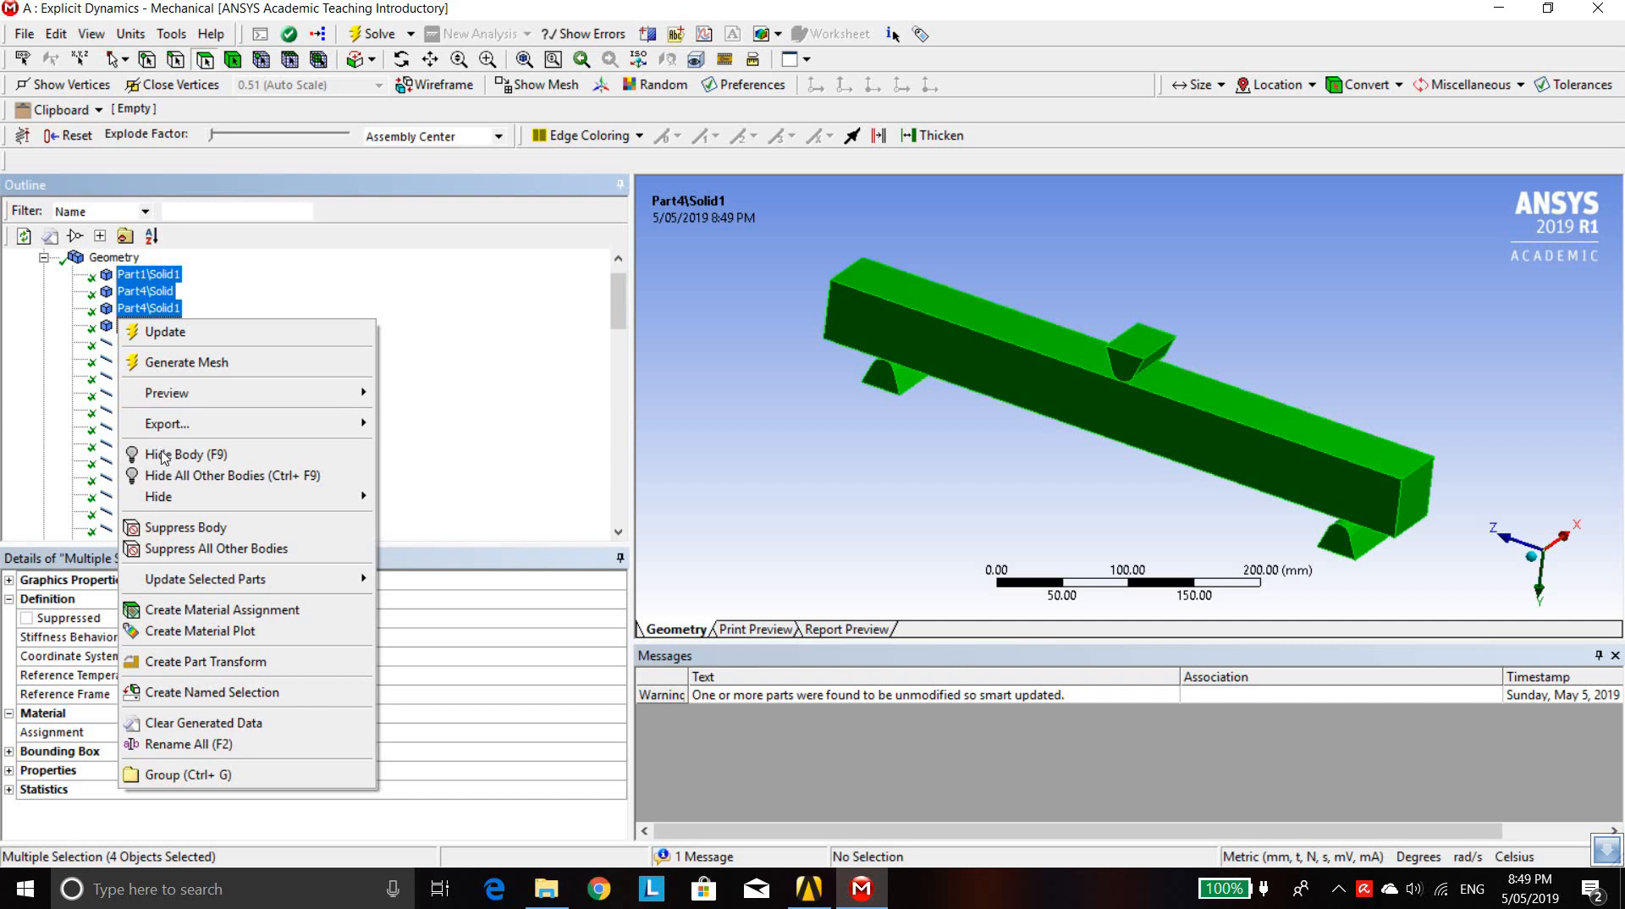
{"action": "left_click", "coordinate": [336, 455]}
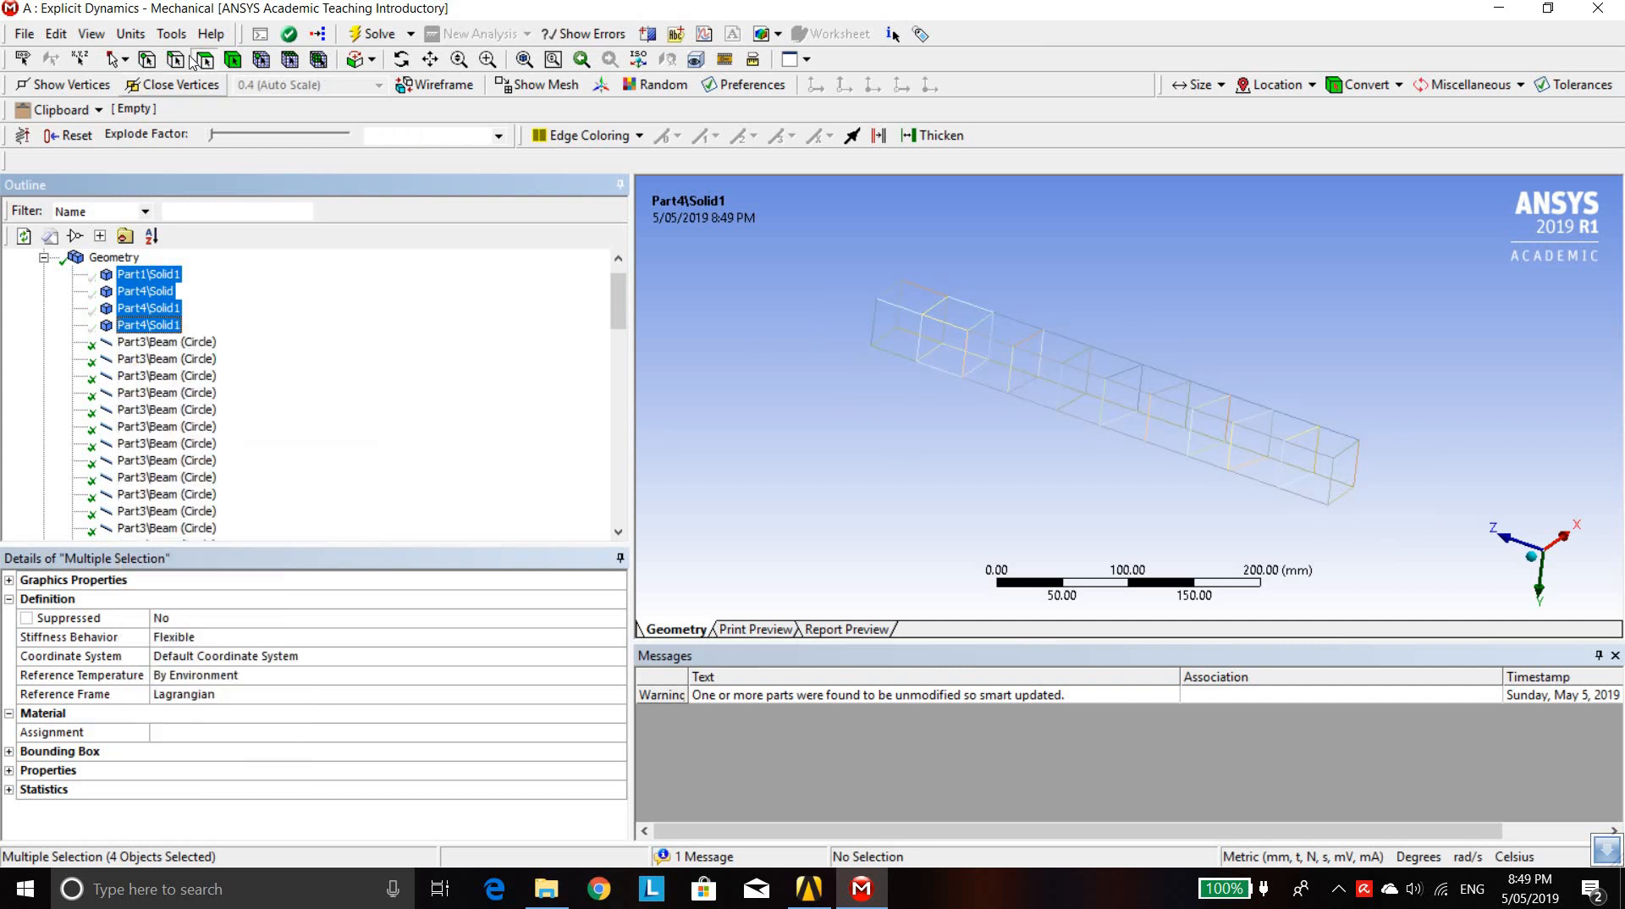
Box-select all edges of the steel reinforcement cage using the edge selection filter
{"action": "left_click", "coordinate": [125, 59]}
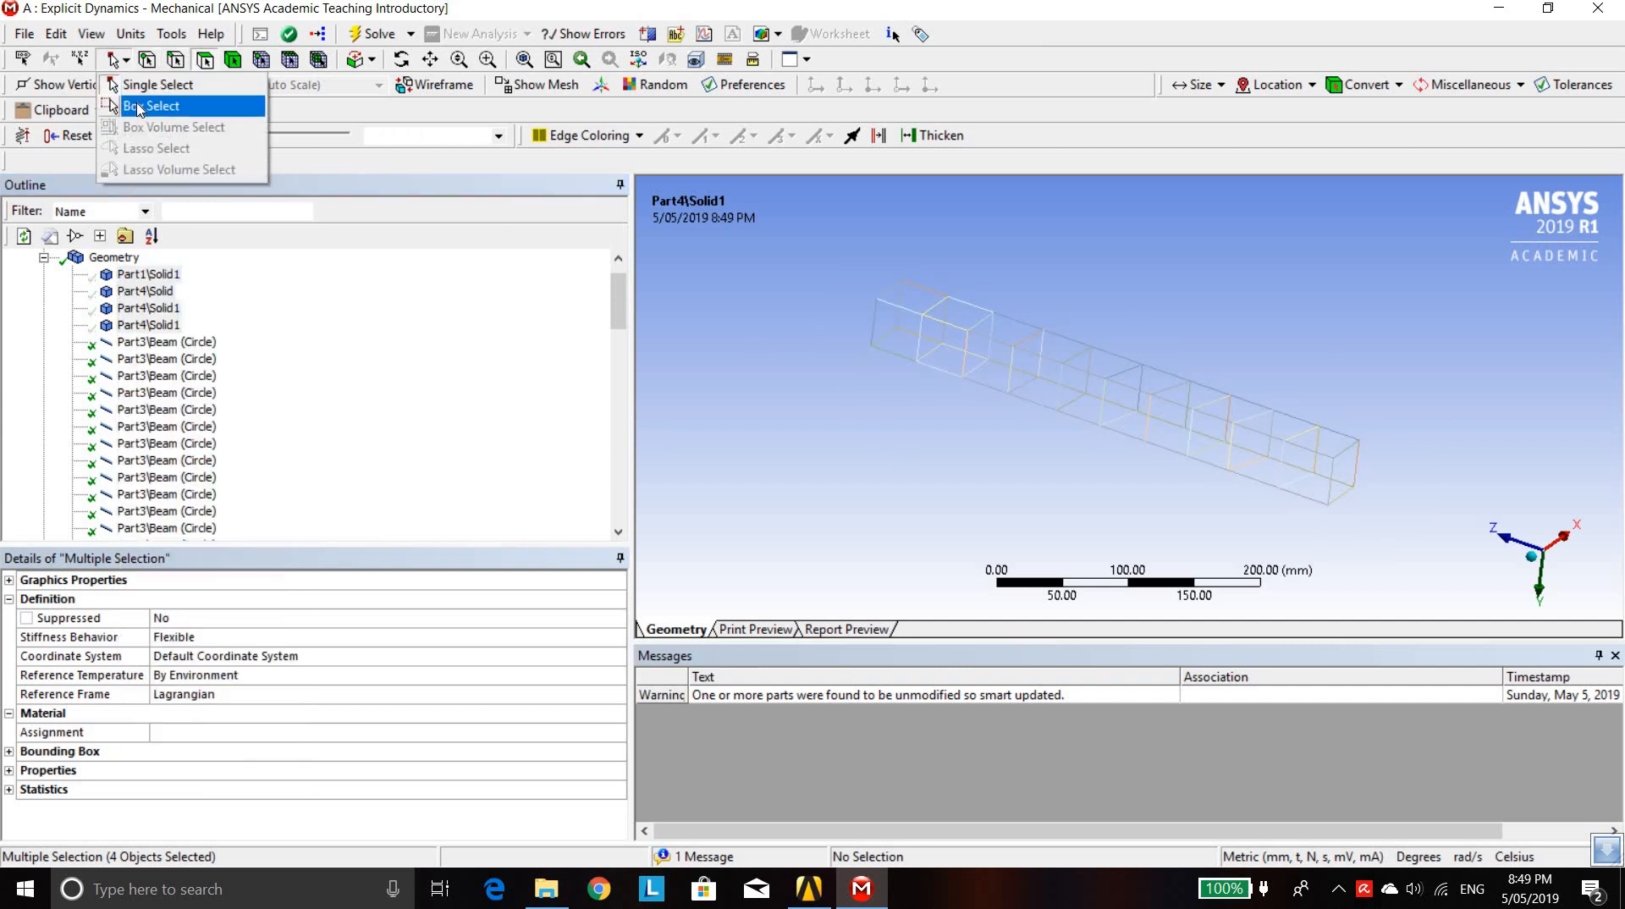
{"action": "left_click", "coordinate": [169, 106]}
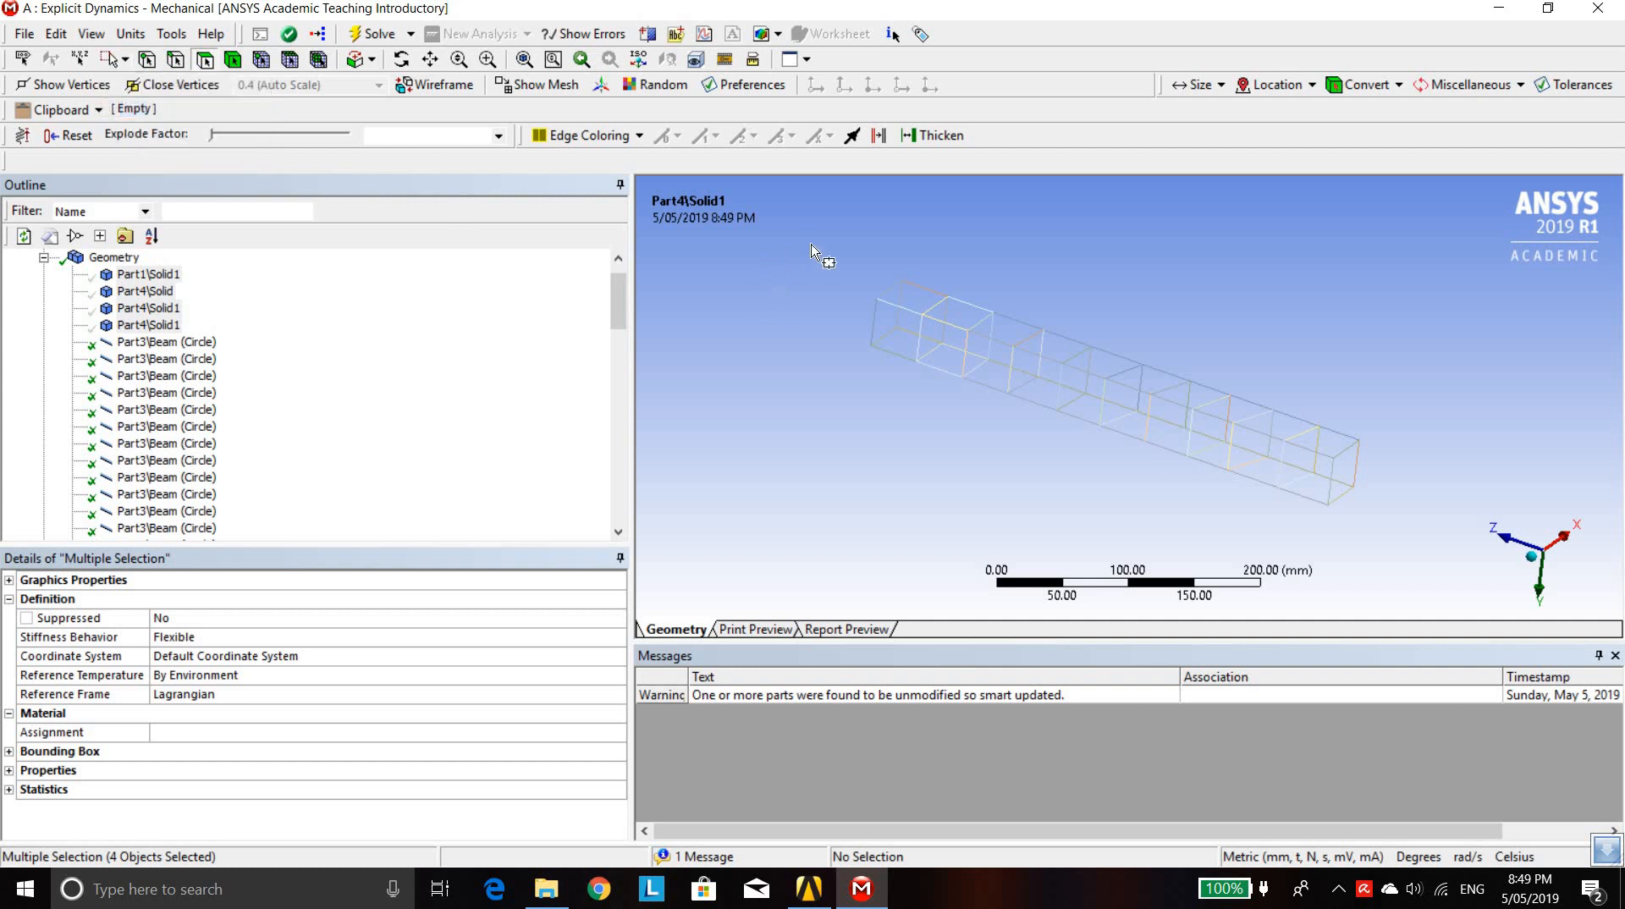
{"action": "left_click_drag", "start_coordinate": [810, 230], "coordinate": [1438, 539]}
{"action": "left_click_drag", "start_coordinate": [760, 532], "coordinate": [1434, 249]}
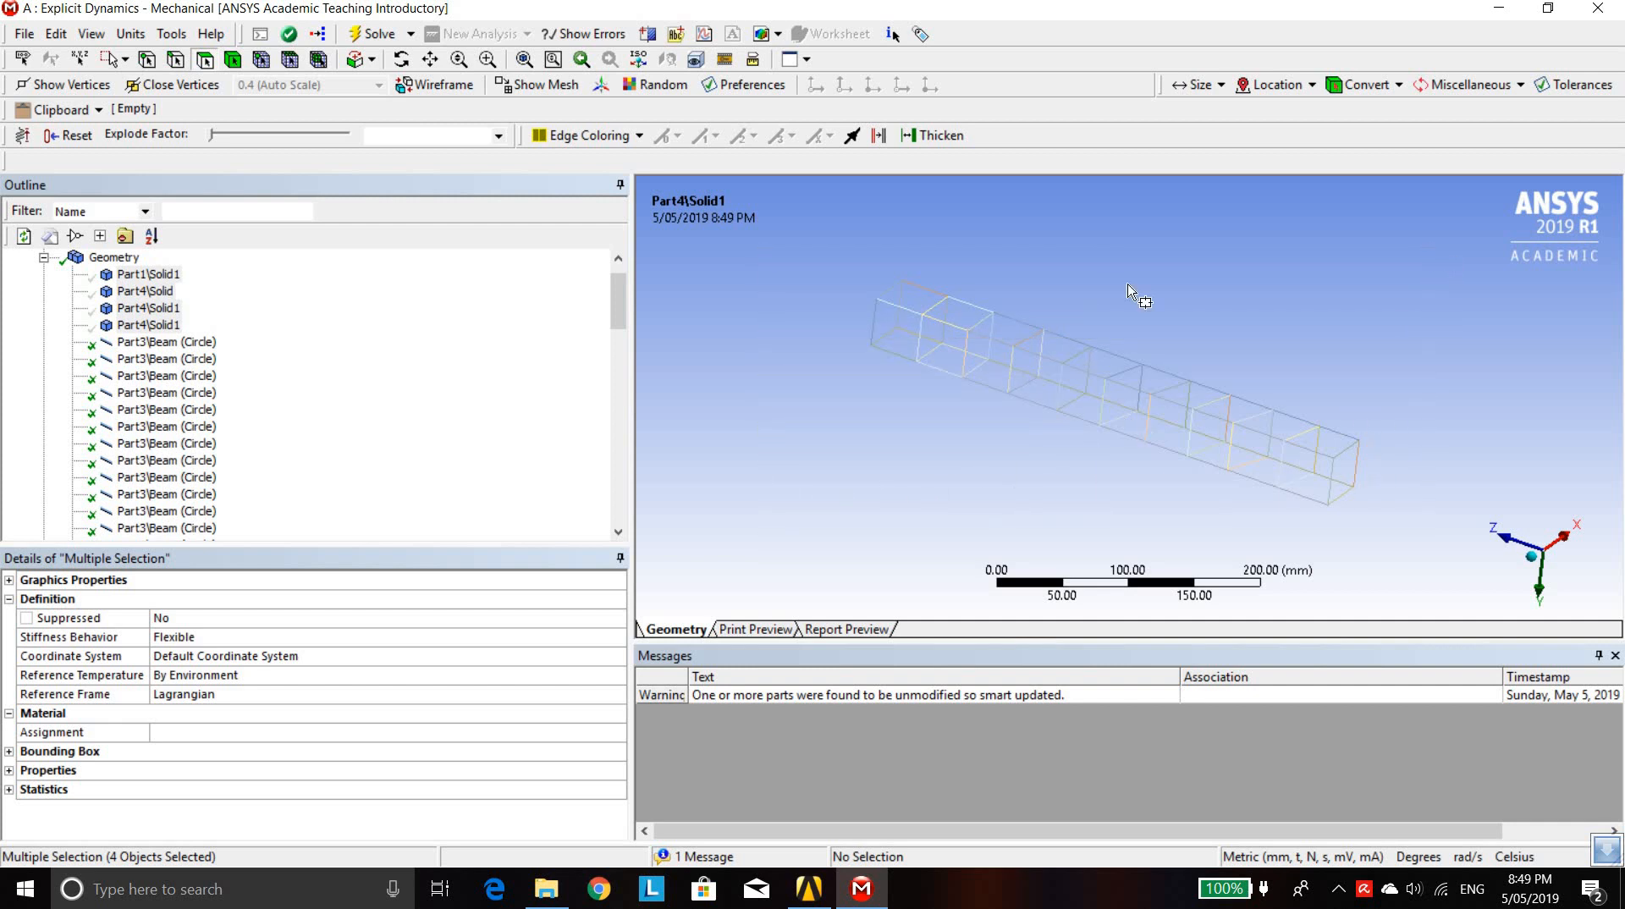
{"action": "left_click", "coordinate": [176, 60]}
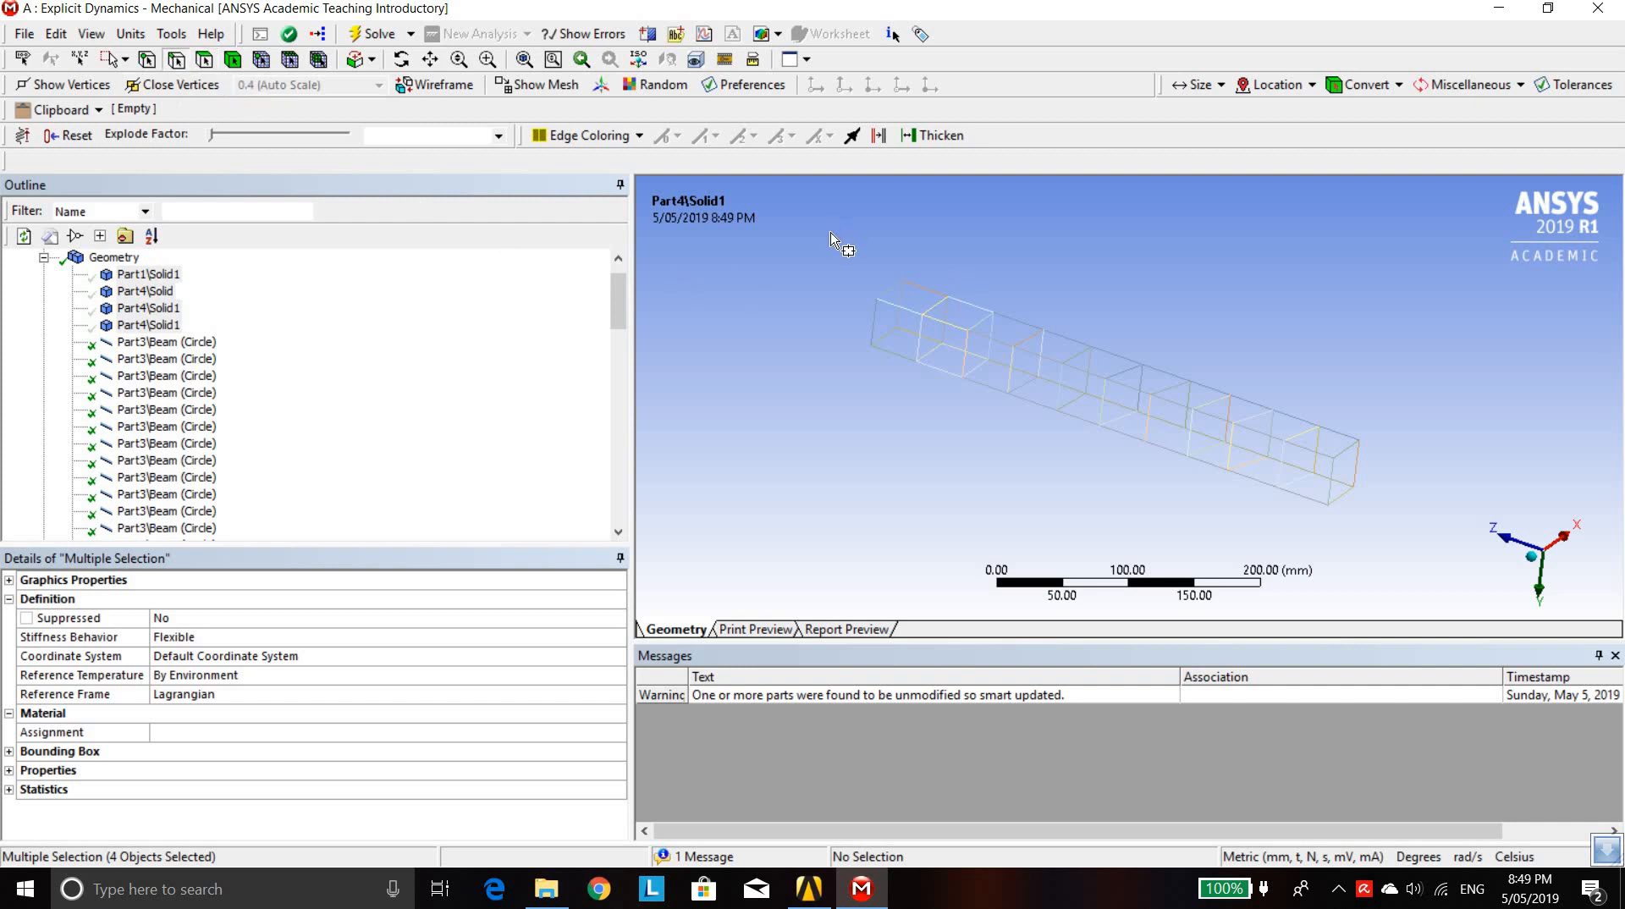
{"action": "left_click_drag", "start_coordinate": [831, 237], "coordinate": [1402, 536]}
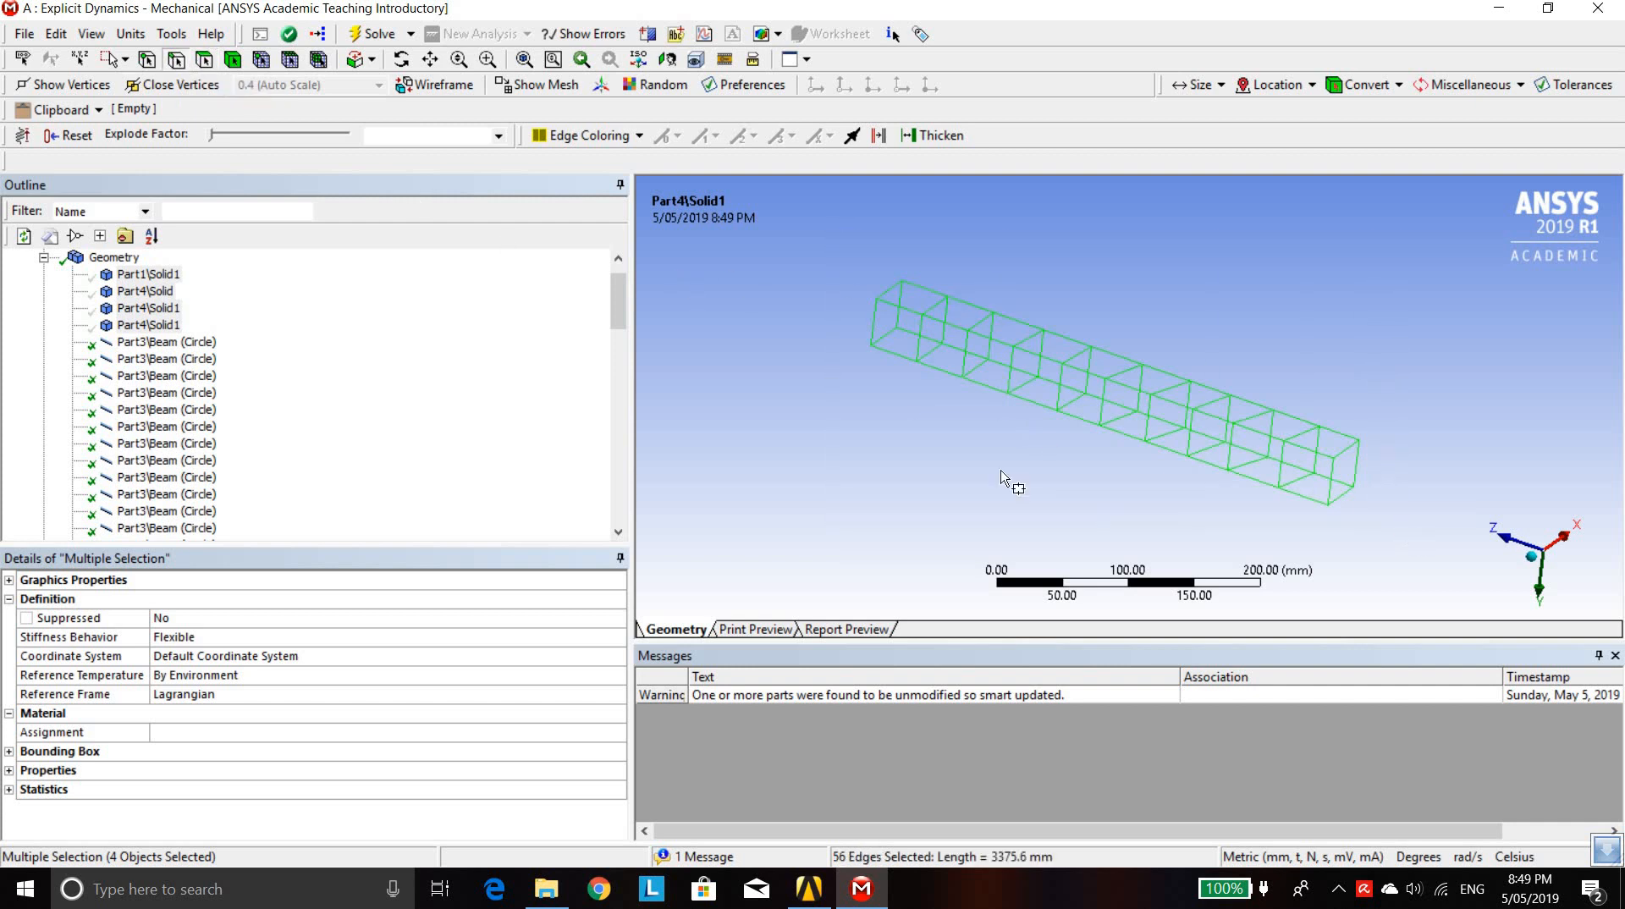
Add a Total Deformation result scoped to the selected reinforcement edges under Solution (A6) and evaluate it
{"action": "left_click", "coordinate": [44, 258]}
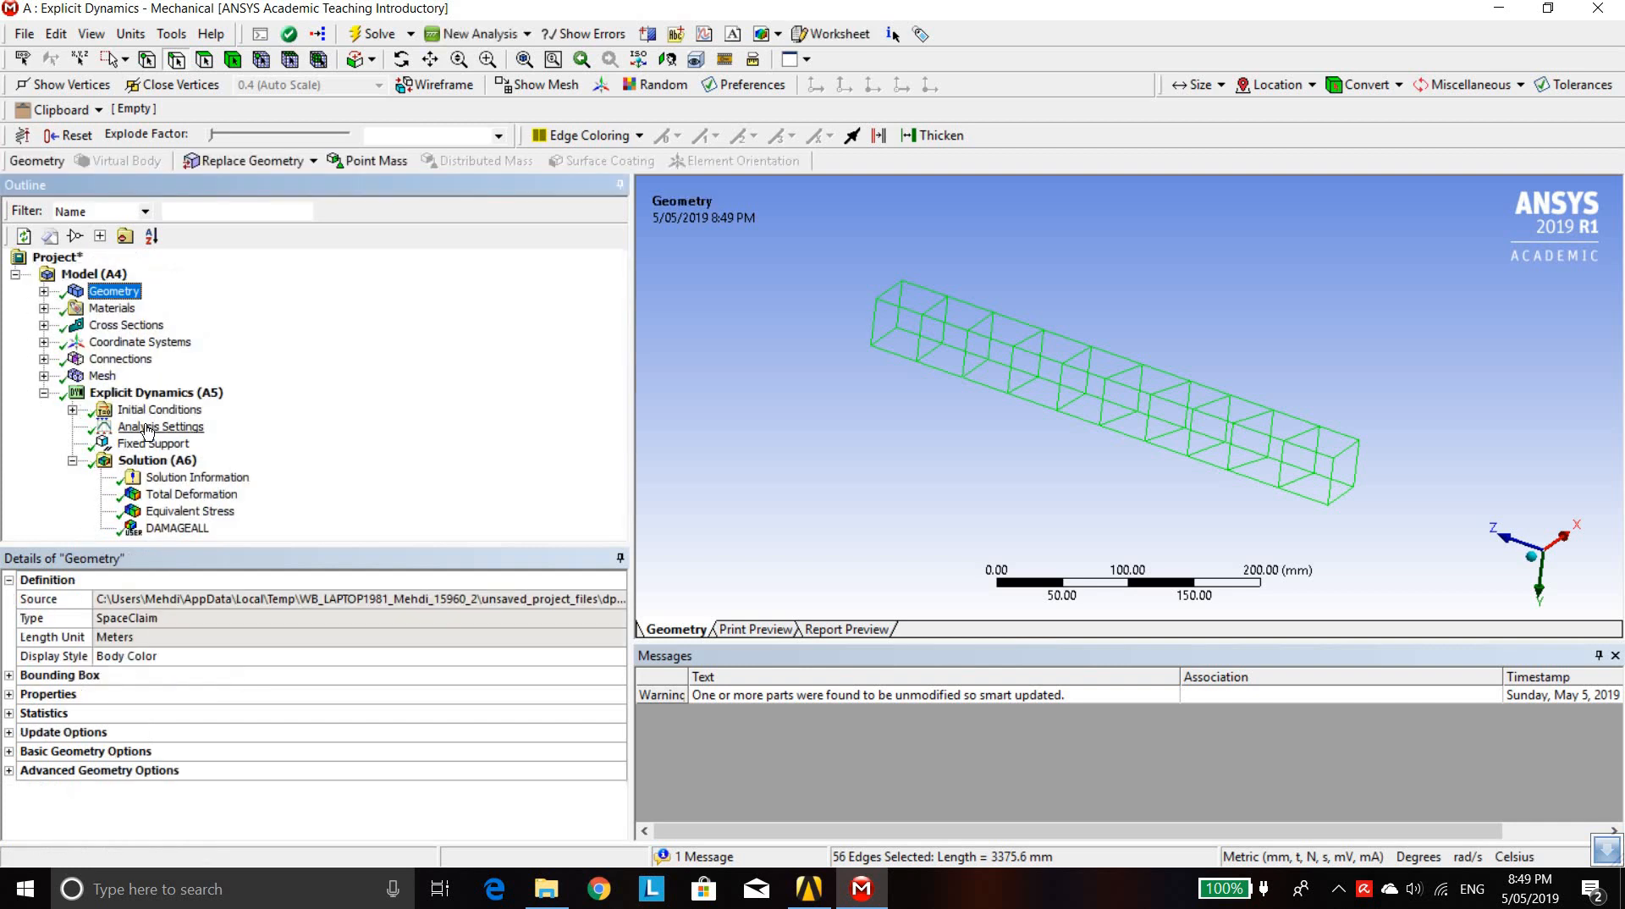
{"action": "left_click", "coordinate": [161, 460]}
{"action": "right_click", "coordinate": [163, 462]}
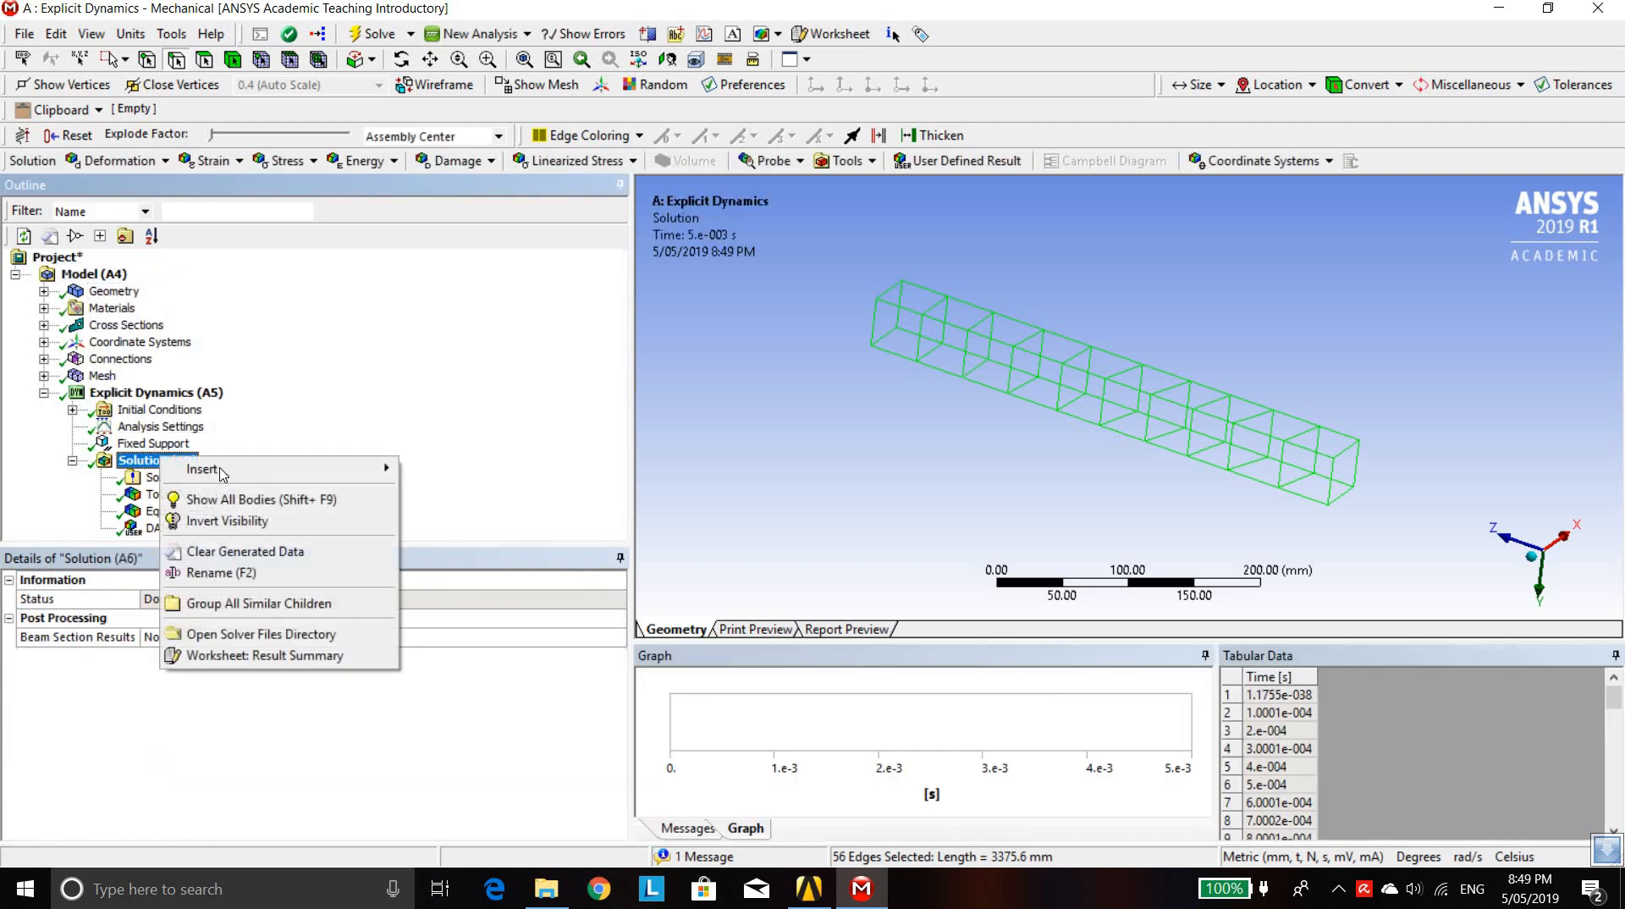
{"action": "mouse_move", "coordinate": [212, 469]}
{"action": "mouse_move", "coordinate": [467, 479]}
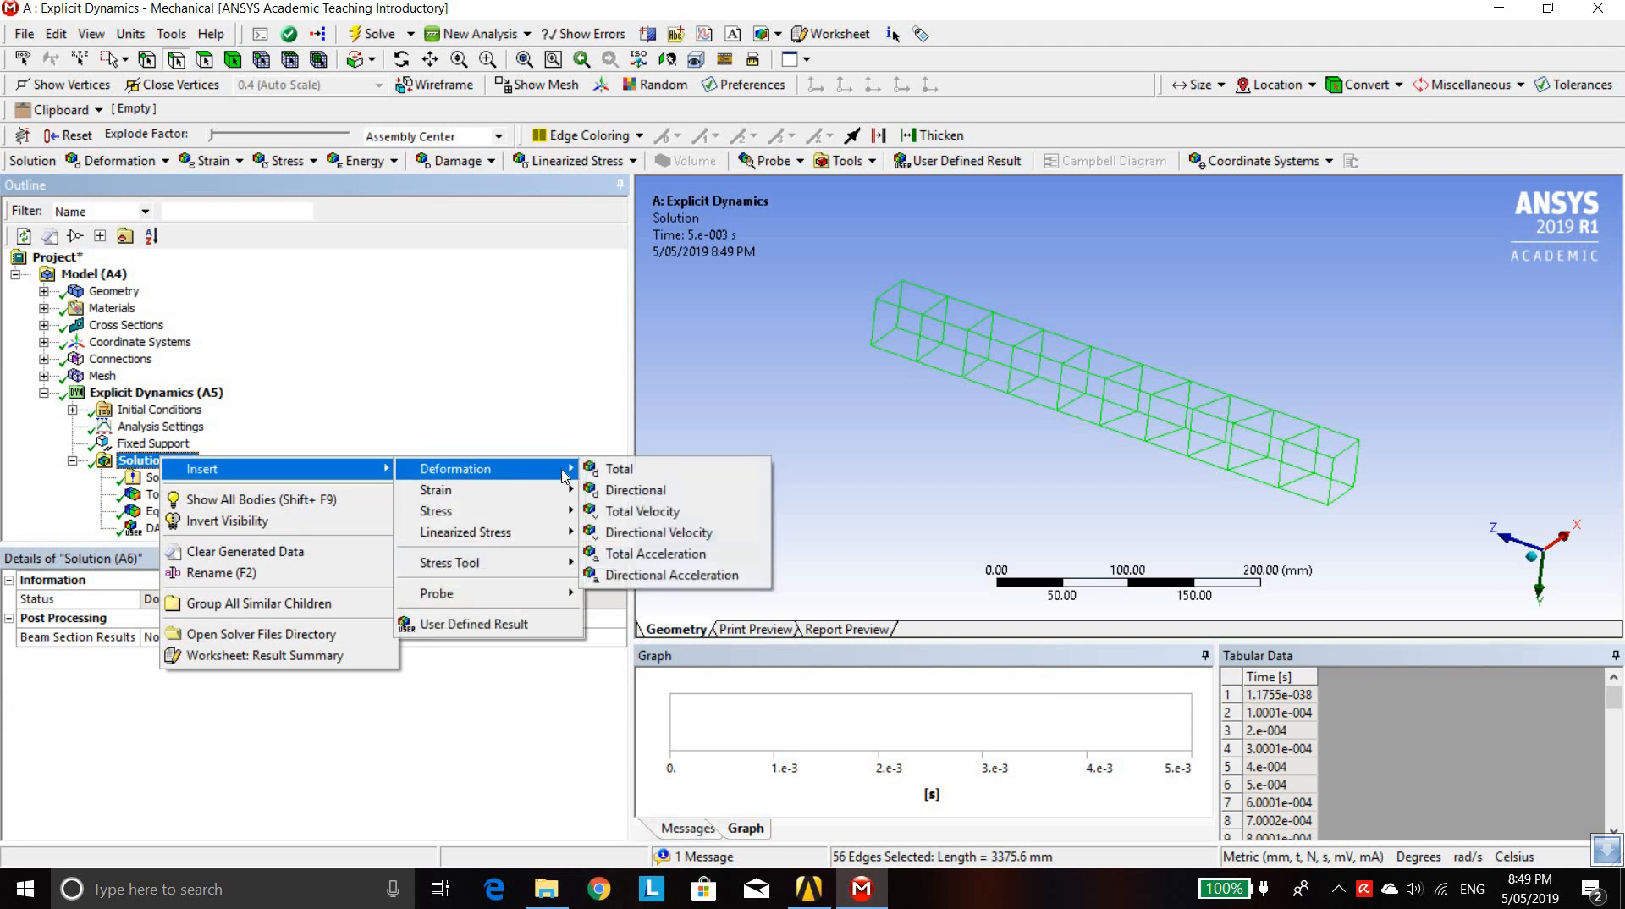
{"action": "left_click", "coordinate": [607, 470]}
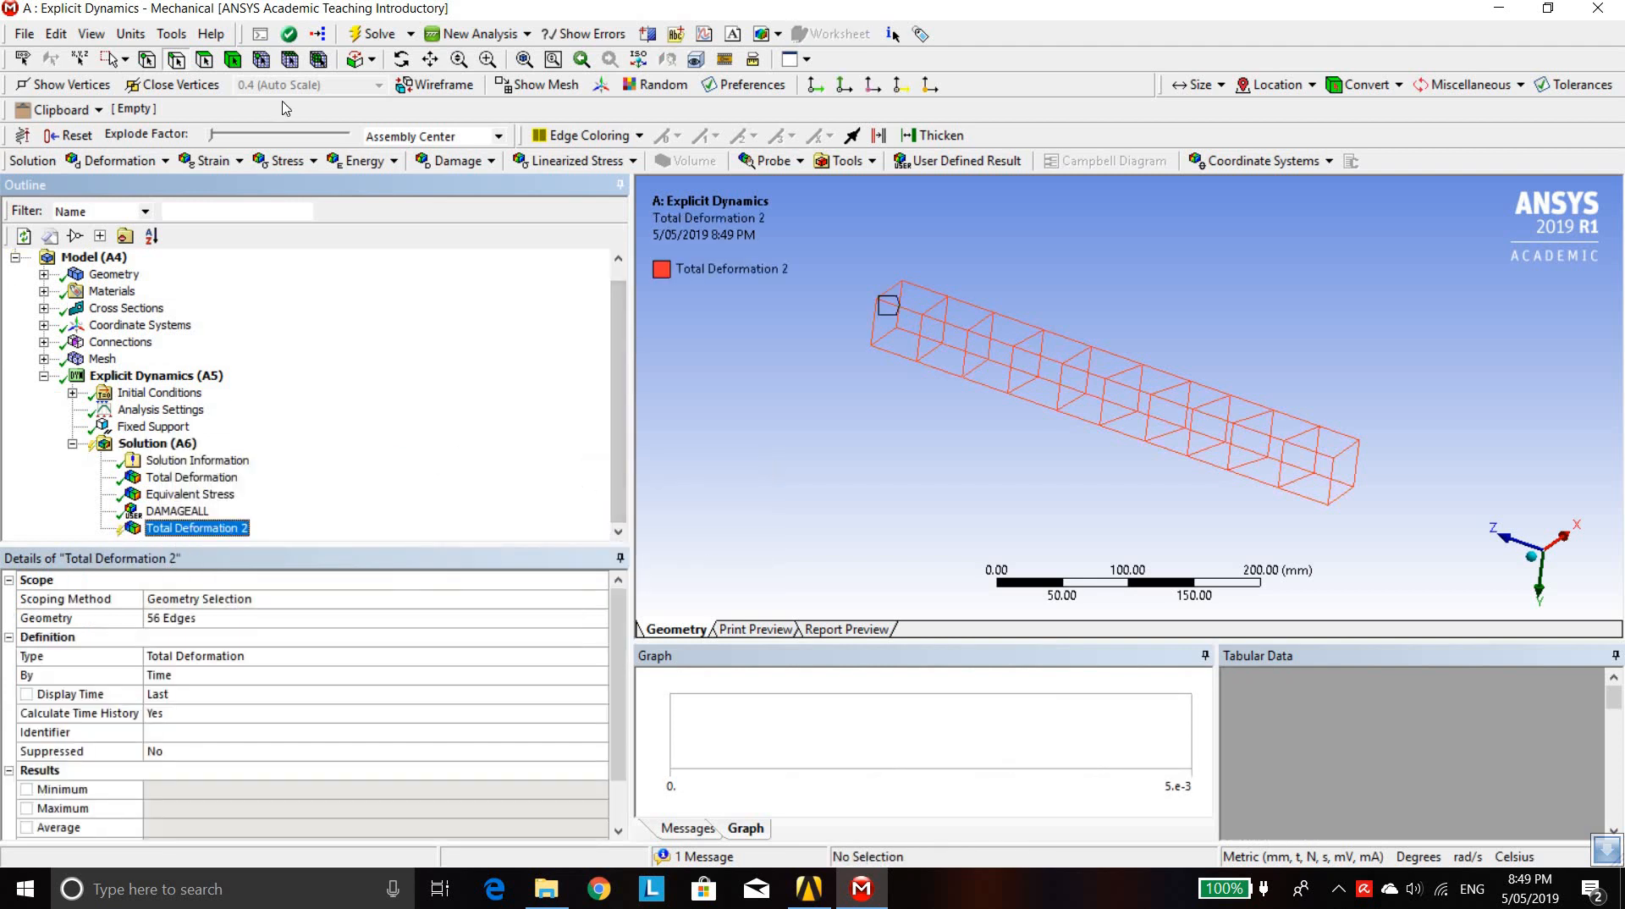
{"action": "left_click", "coordinate": [364, 35]}
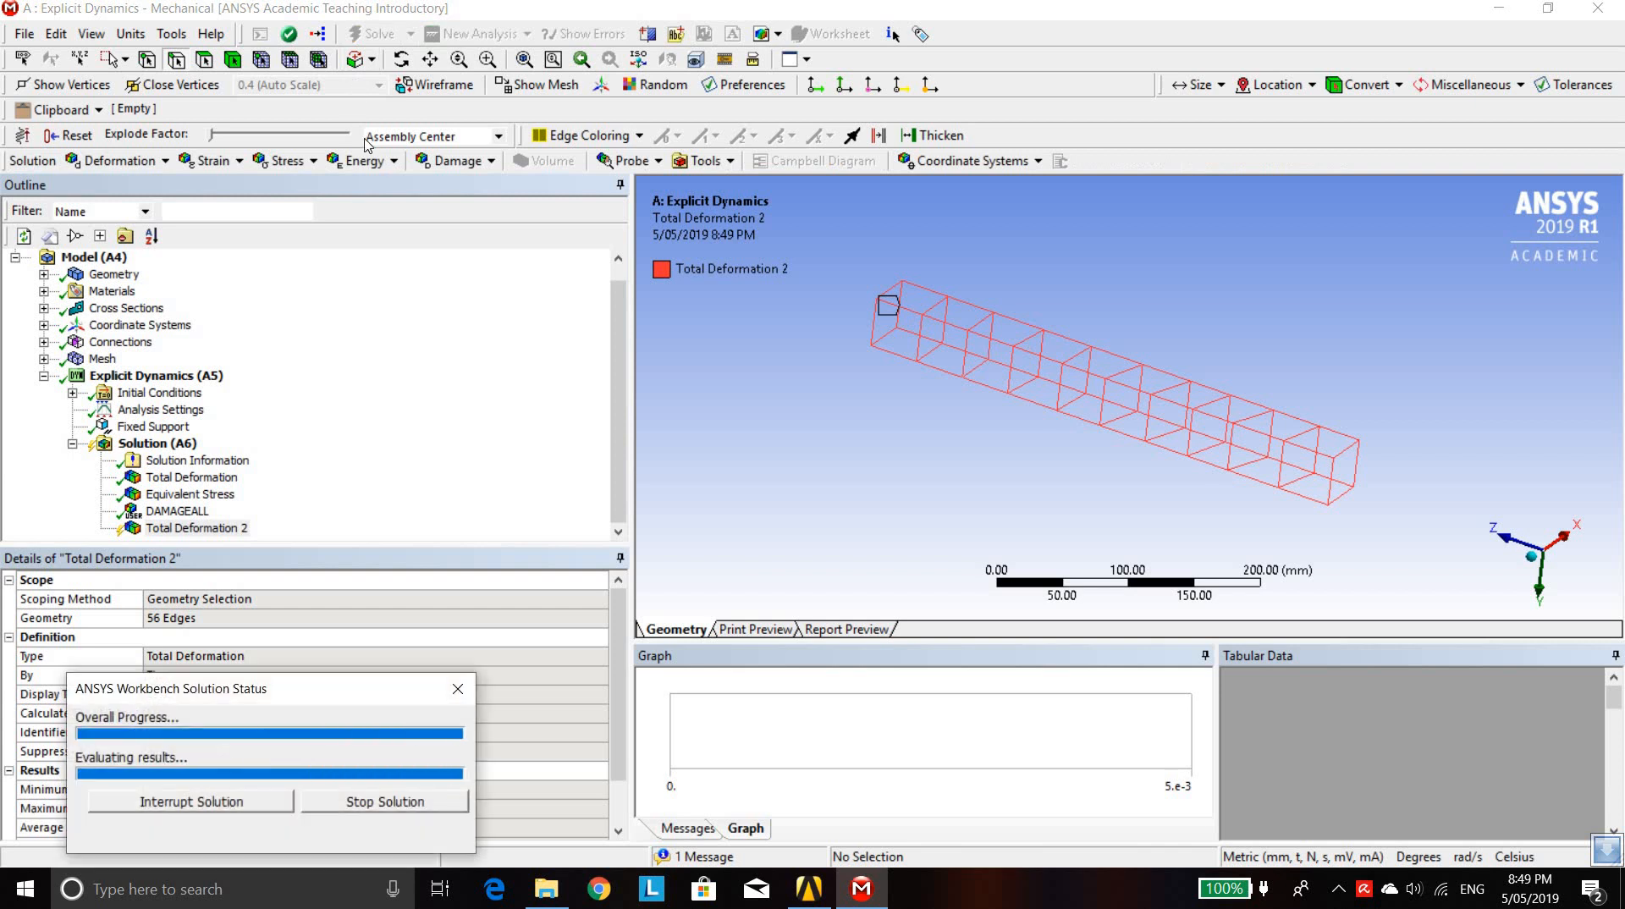
{"action": "middle_click_drag", "start_coordinate": [955, 403], "coordinate": [998, 405]}
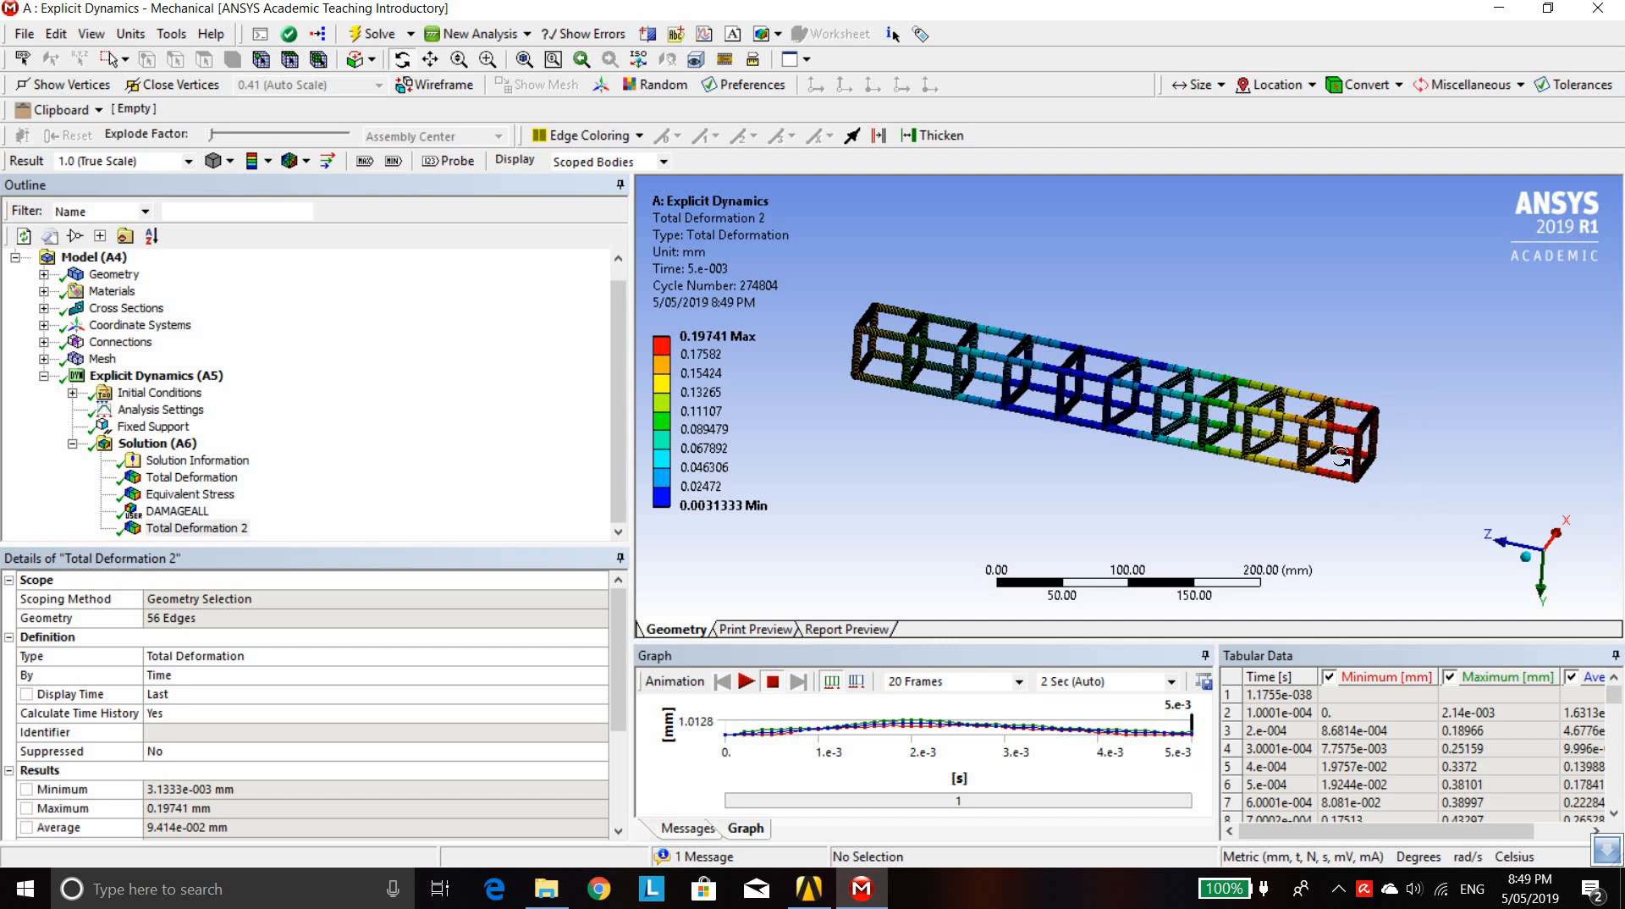
{"action": "scroll", "coordinate": [1033, 394], "scroll_direction": "up", "scroll_amount": 2}
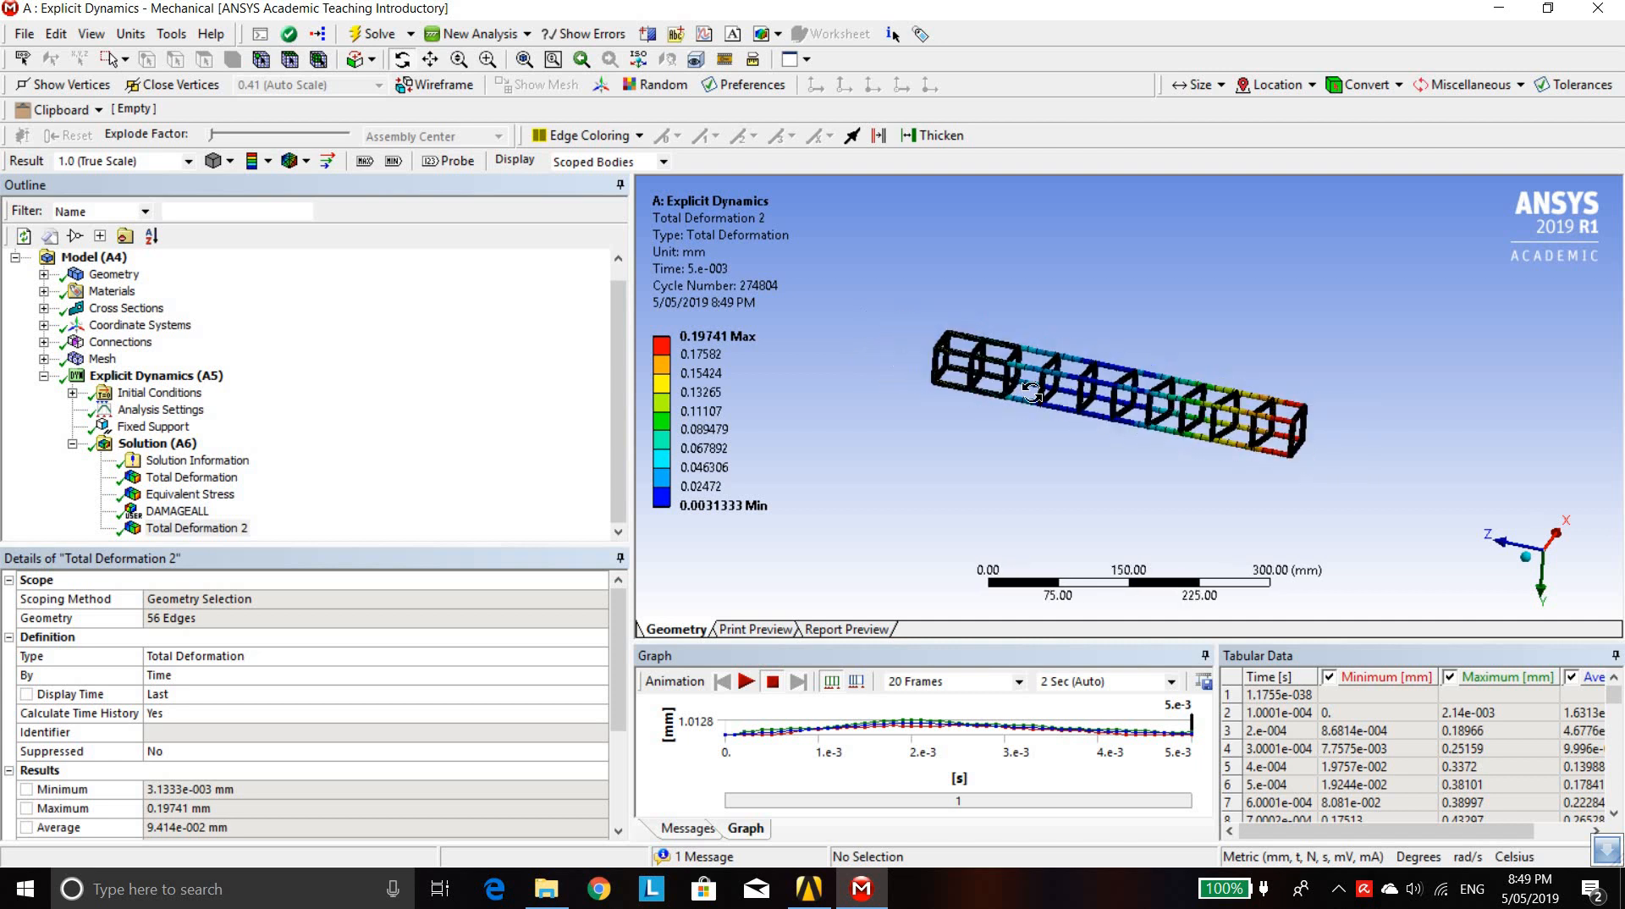
{"action": "scroll", "coordinate": [1034, 393], "scroll_direction": "up", "scroll_amount": 2}
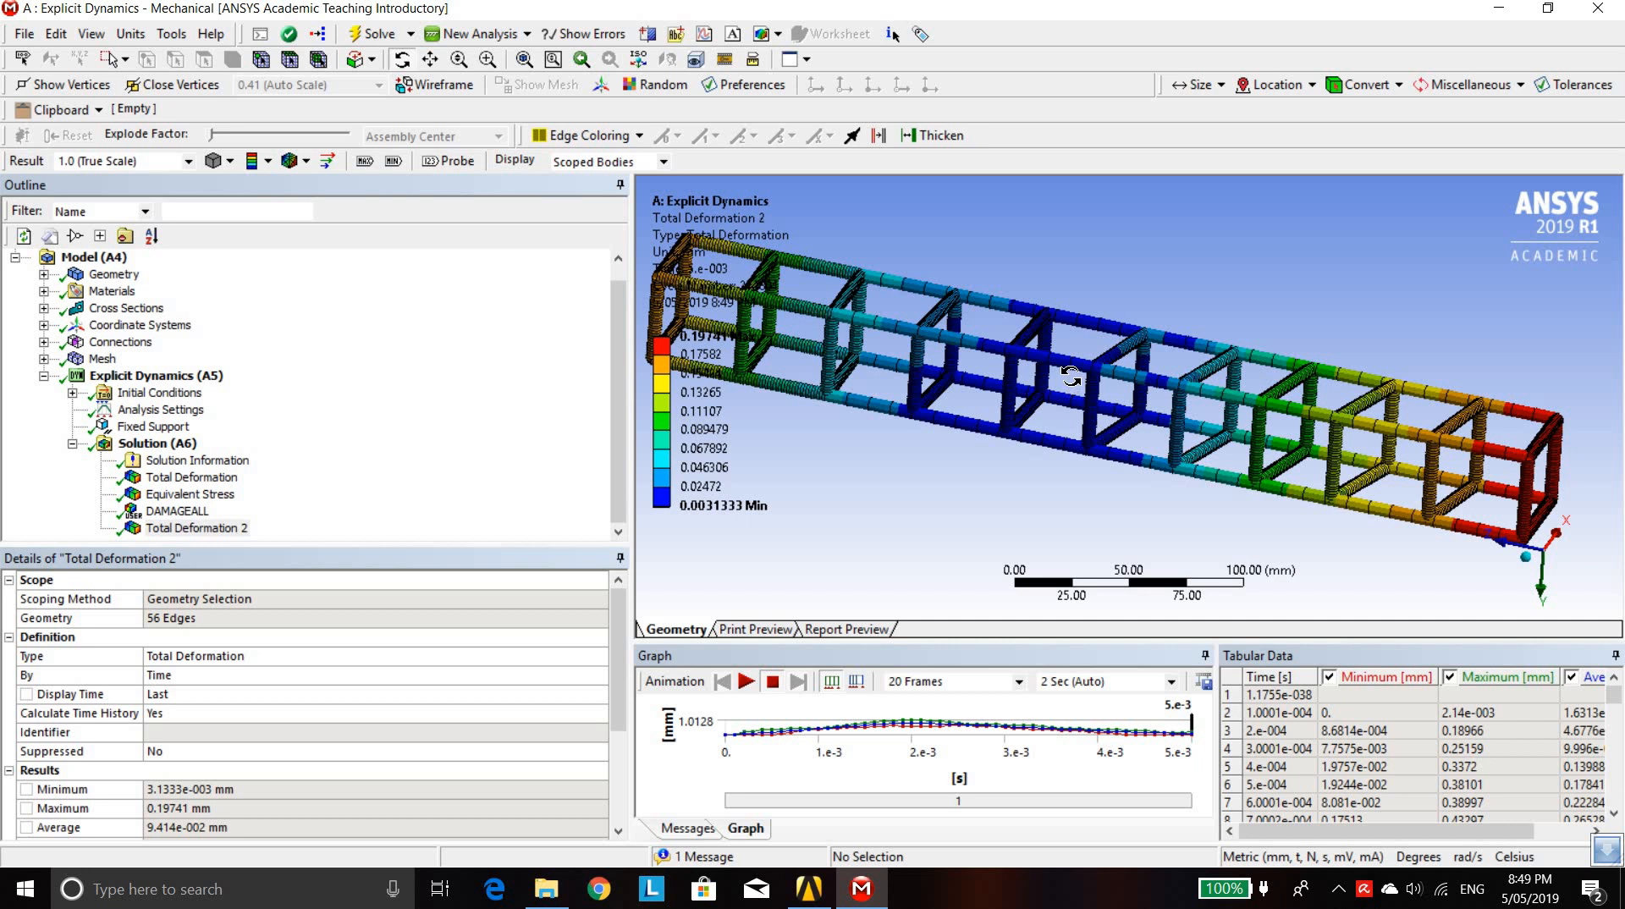
Show the four hidden solid bodies again, Part1\Solid1 and the three Part4 solids, and collapse the Geometry branch
{"action": "scroll", "coordinate": [1071, 377], "scroll_direction": "down", "scroll_amount": 2}
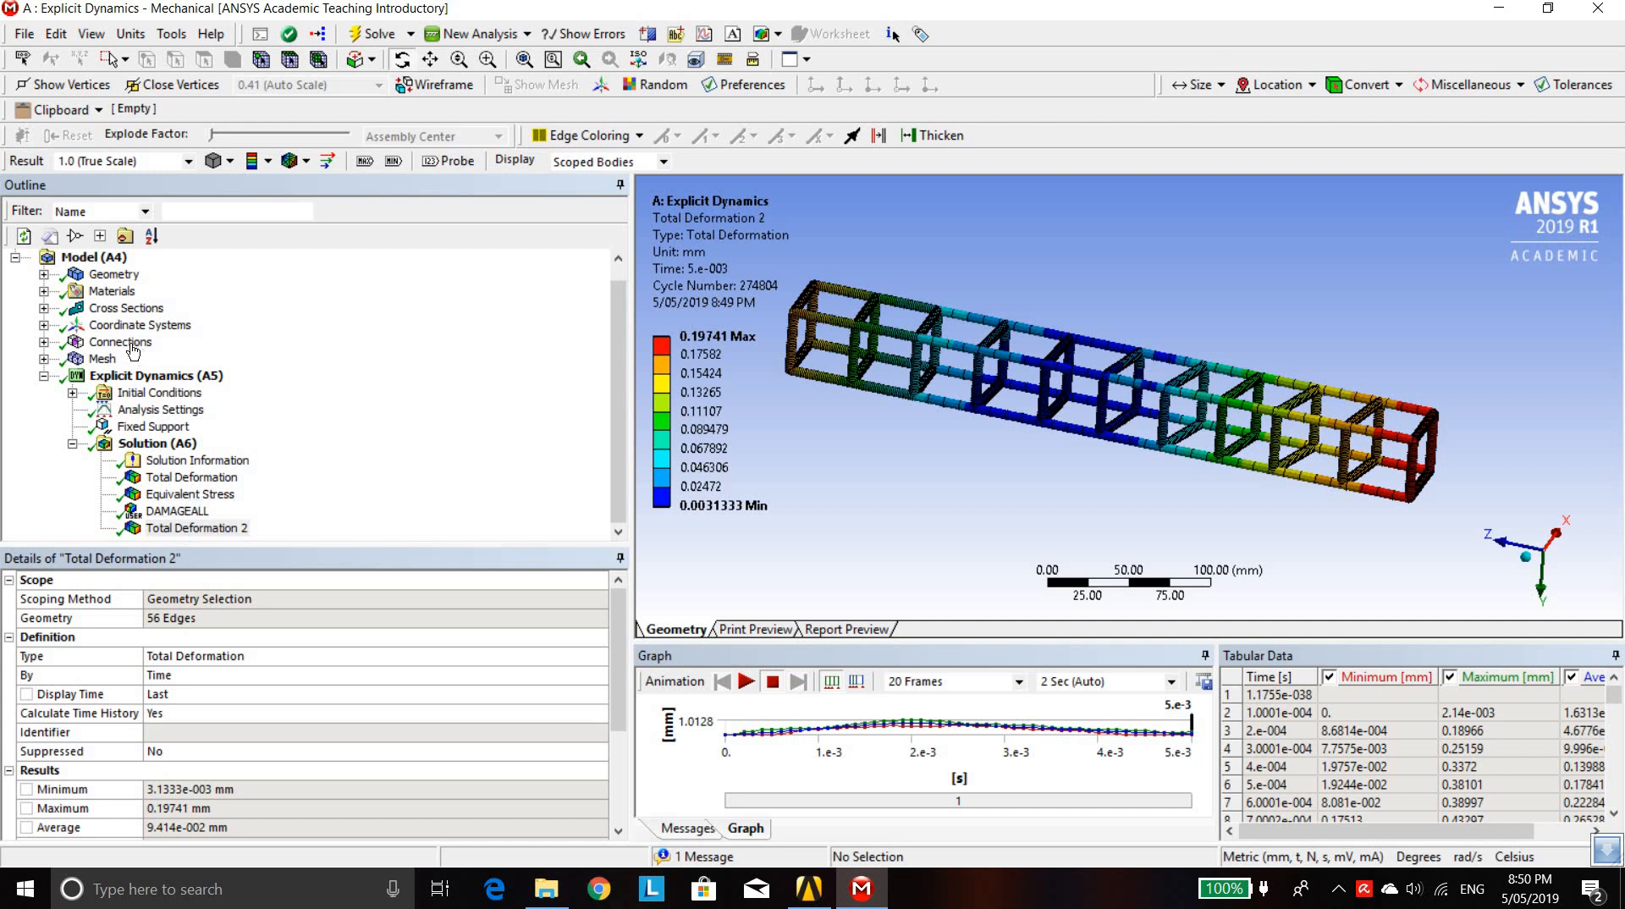
{"action": "left_click", "coordinate": [43, 274]}
{"action": "left_click", "coordinate": [107, 276]}
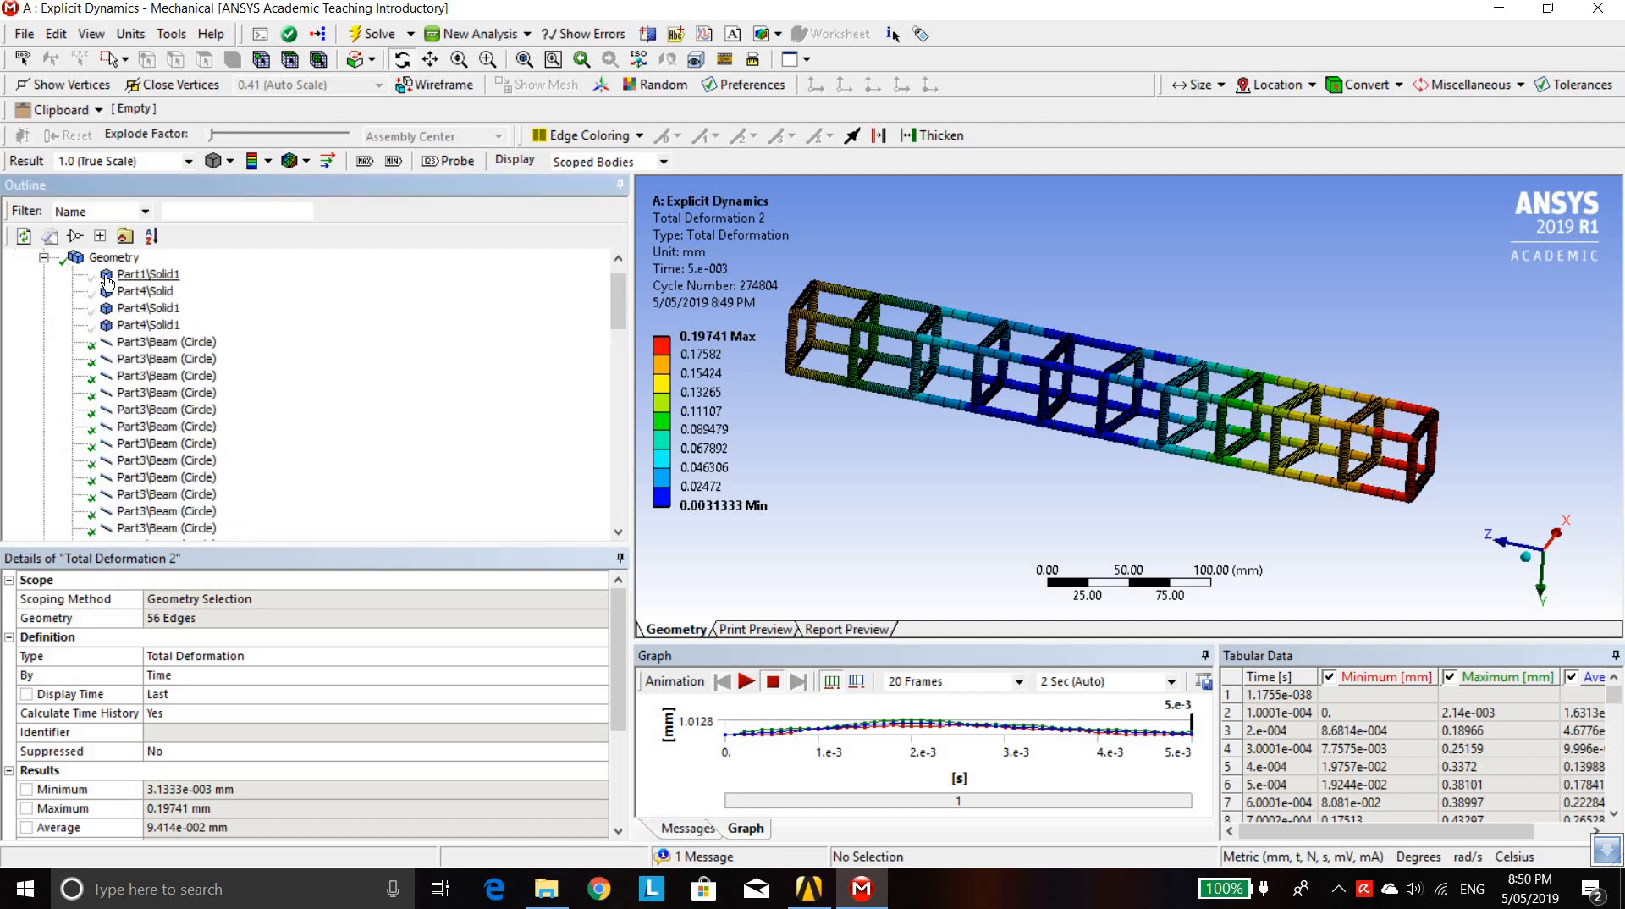
{"action": "left_click", "coordinate": [122, 327], "text": "shift"}
{"action": "right_click", "coordinate": [123, 325]}
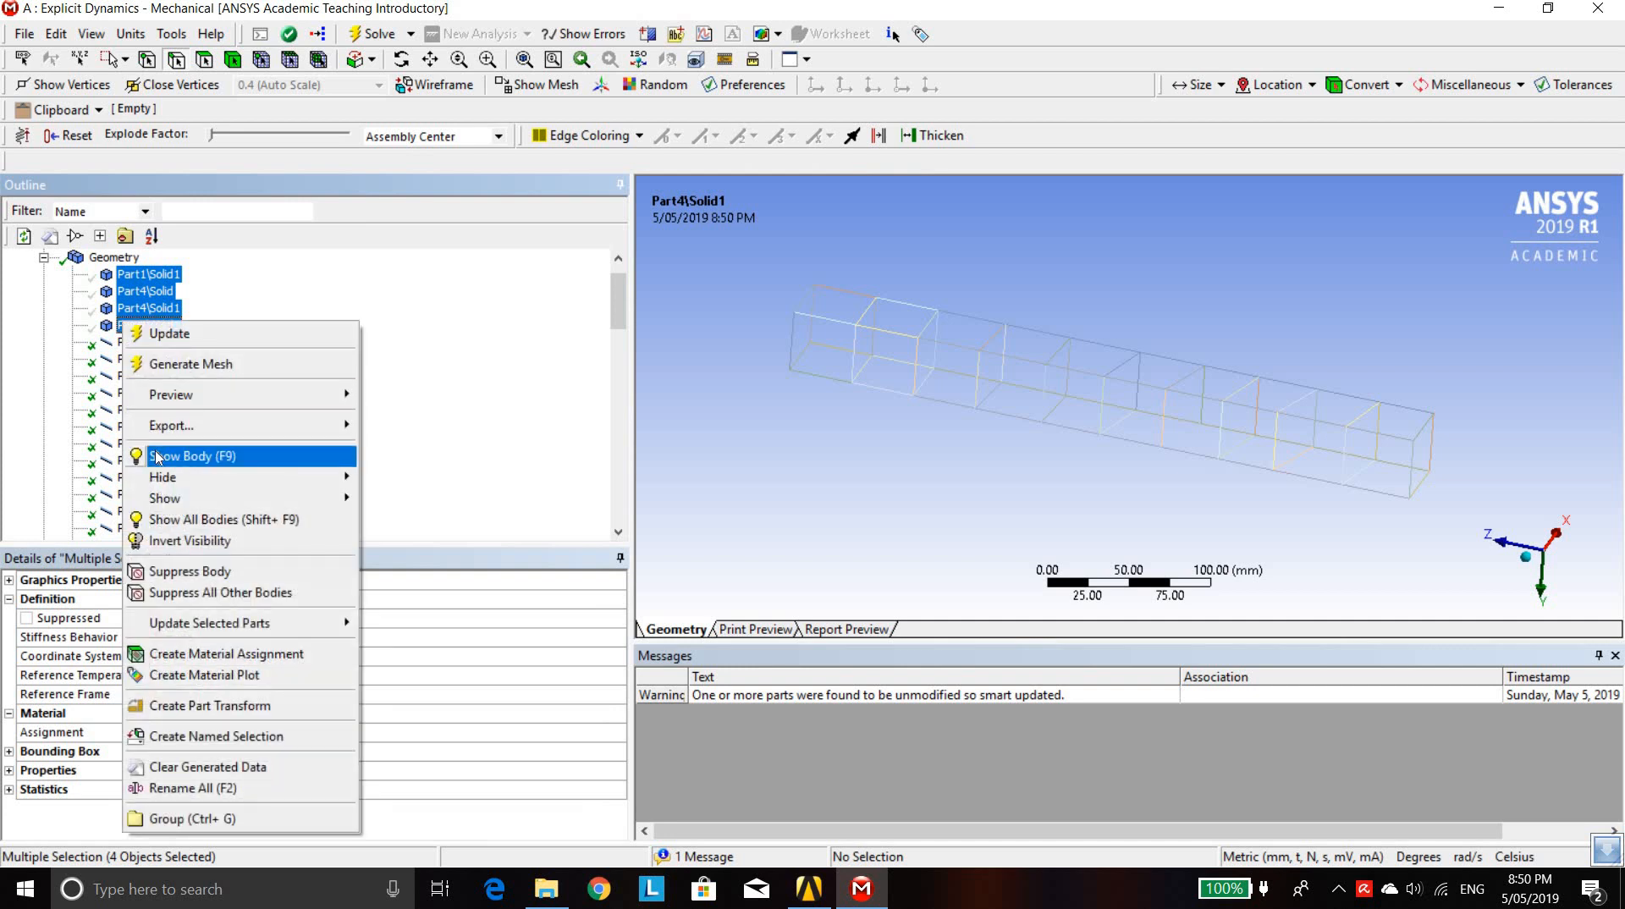
{"action": "left_click", "coordinate": [156, 458]}
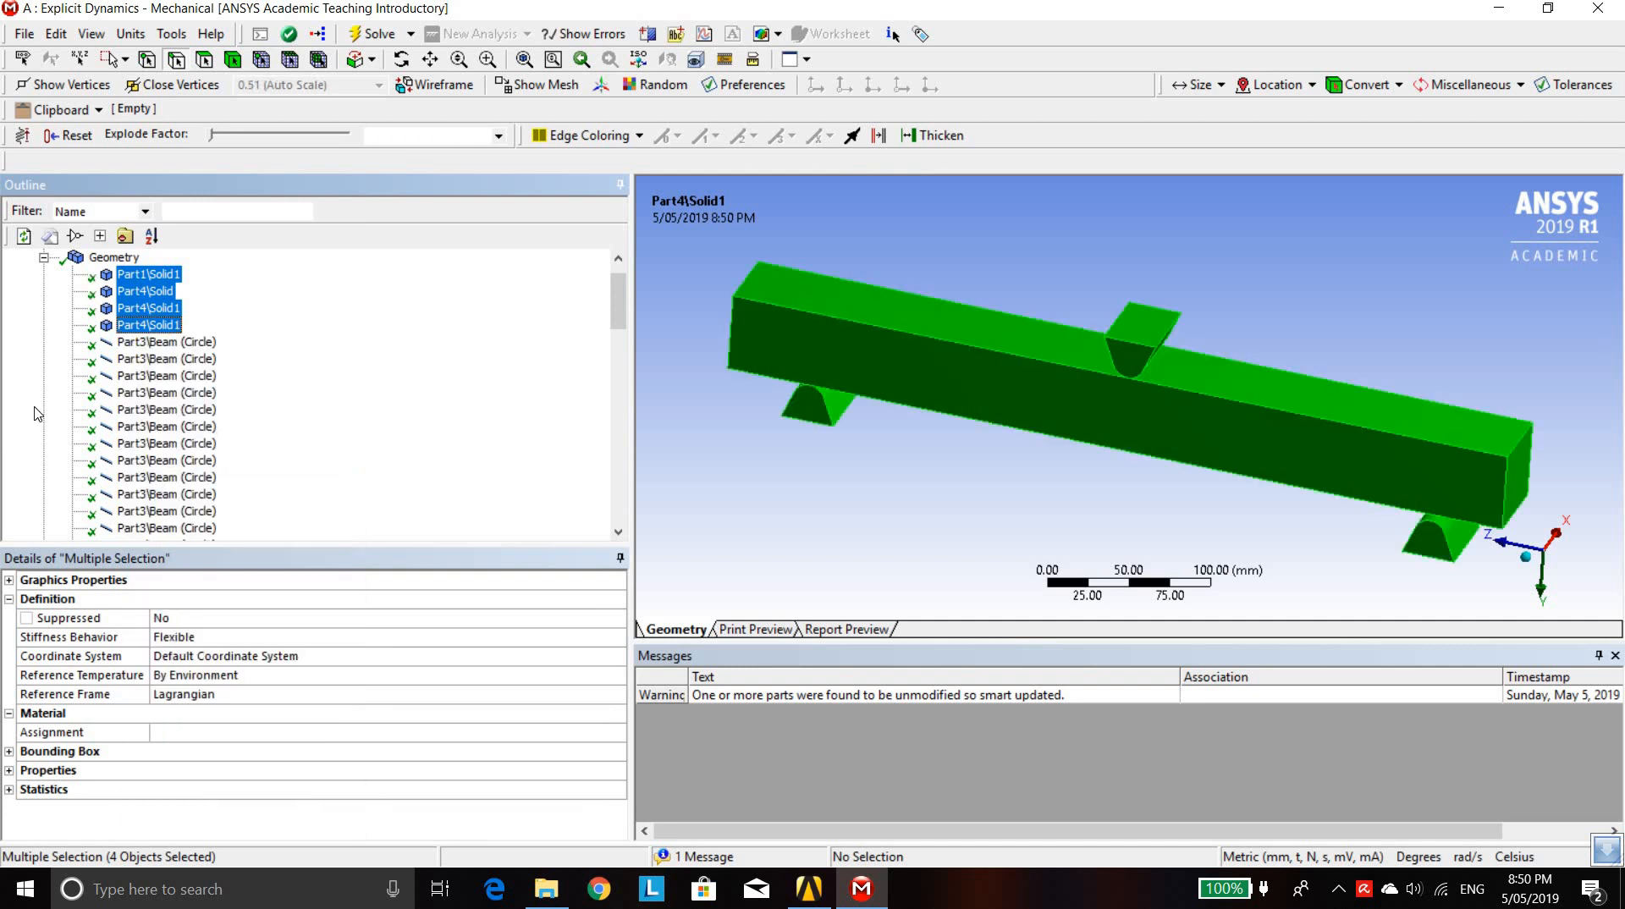
{"action": "left_click", "coordinate": [44, 257]}
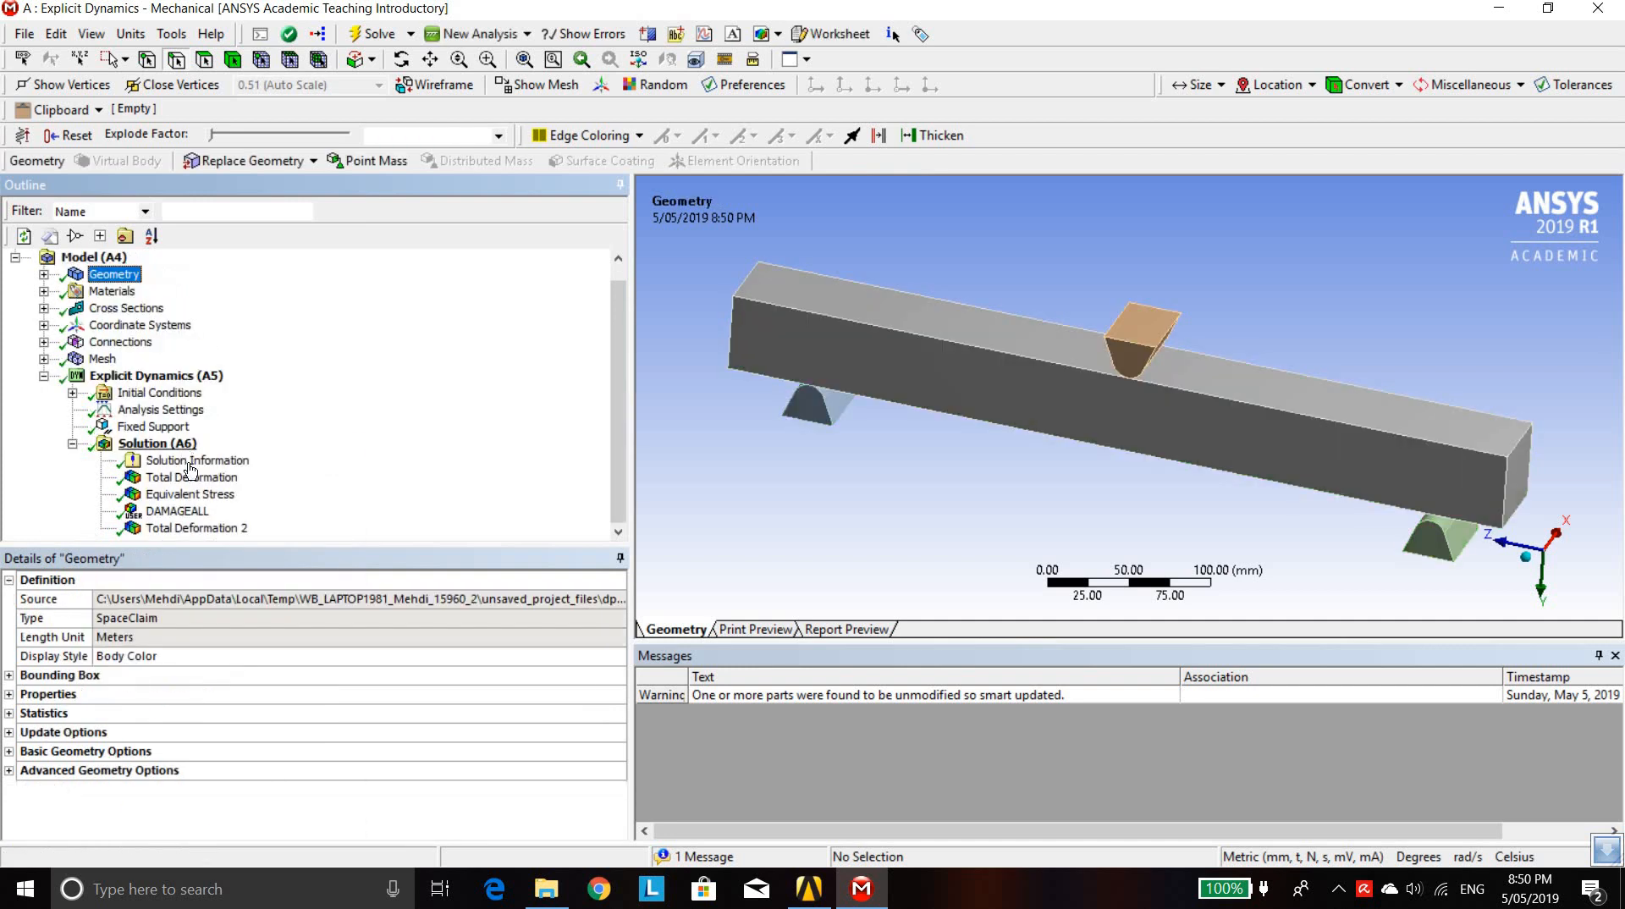
Animate the DAMAGEALL result with 100 frames over 10 seconds in a widened graphics area
{"action": "left_click", "coordinate": [178, 511]}
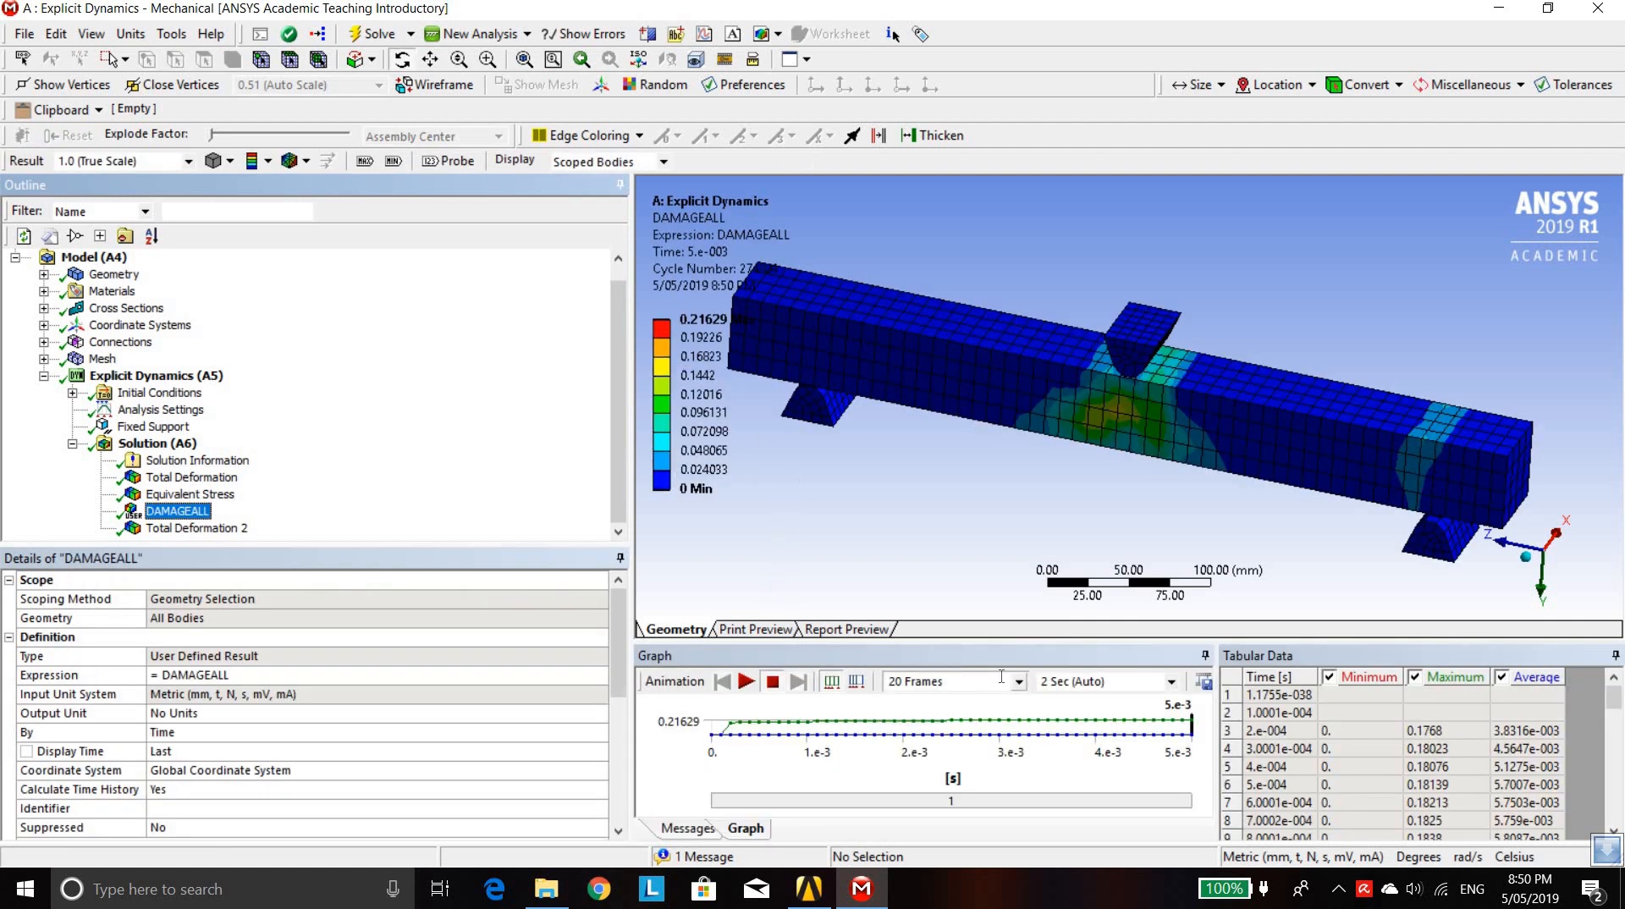
{"action": "left_click", "coordinate": [1019, 682]}
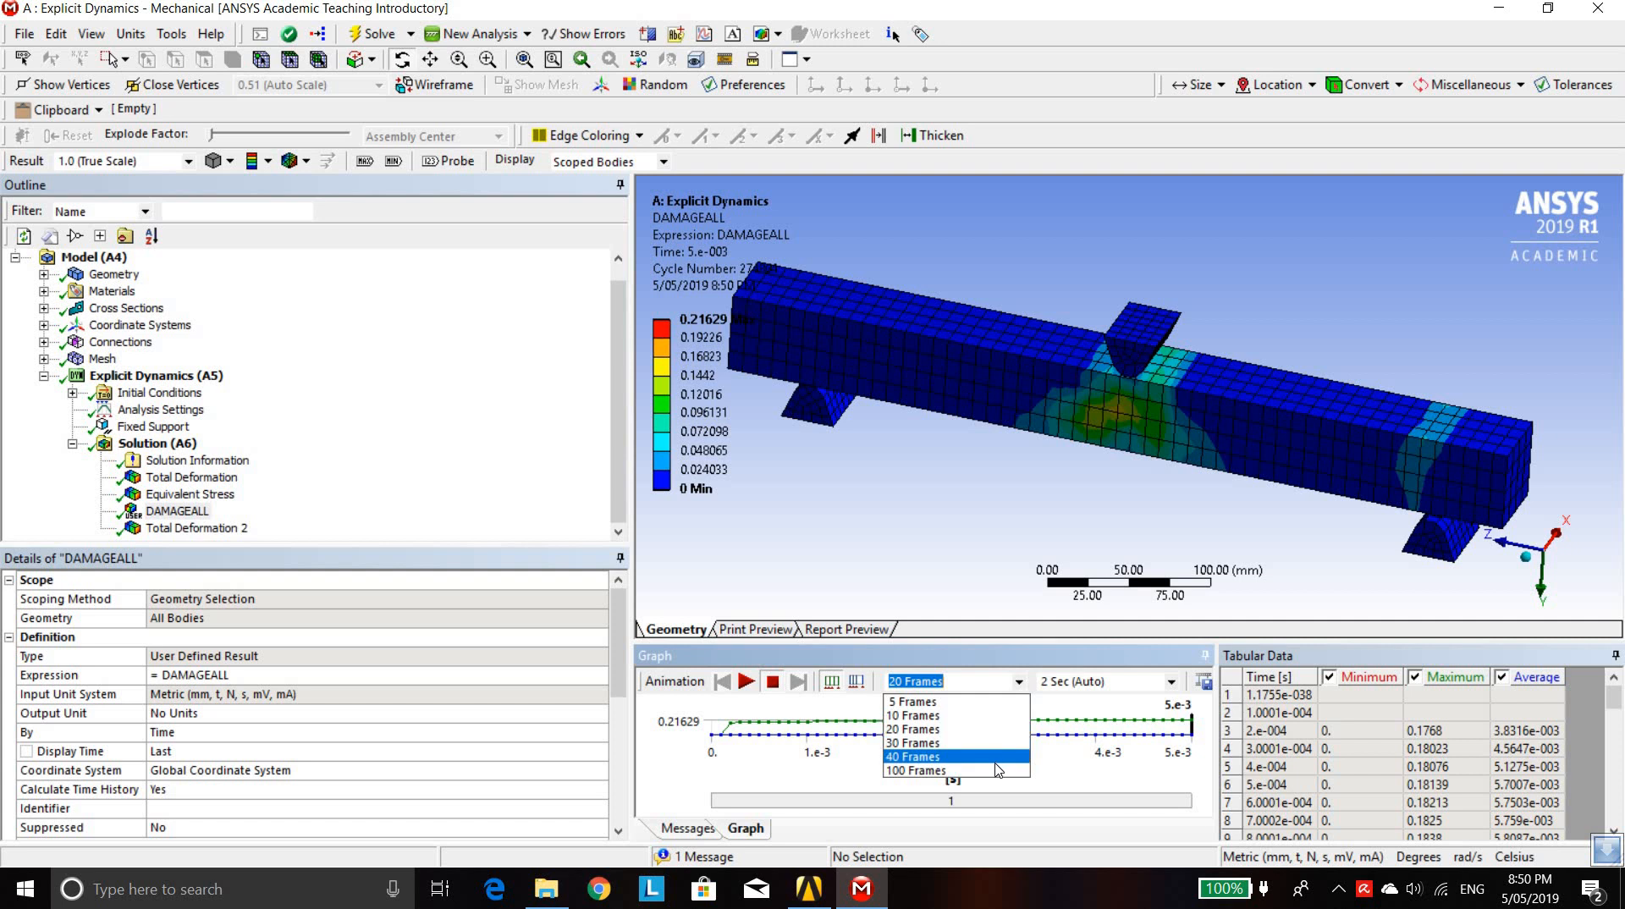
{"action": "left_click", "coordinate": [961, 772]}
{"action": "left_click", "coordinate": [1172, 682]}
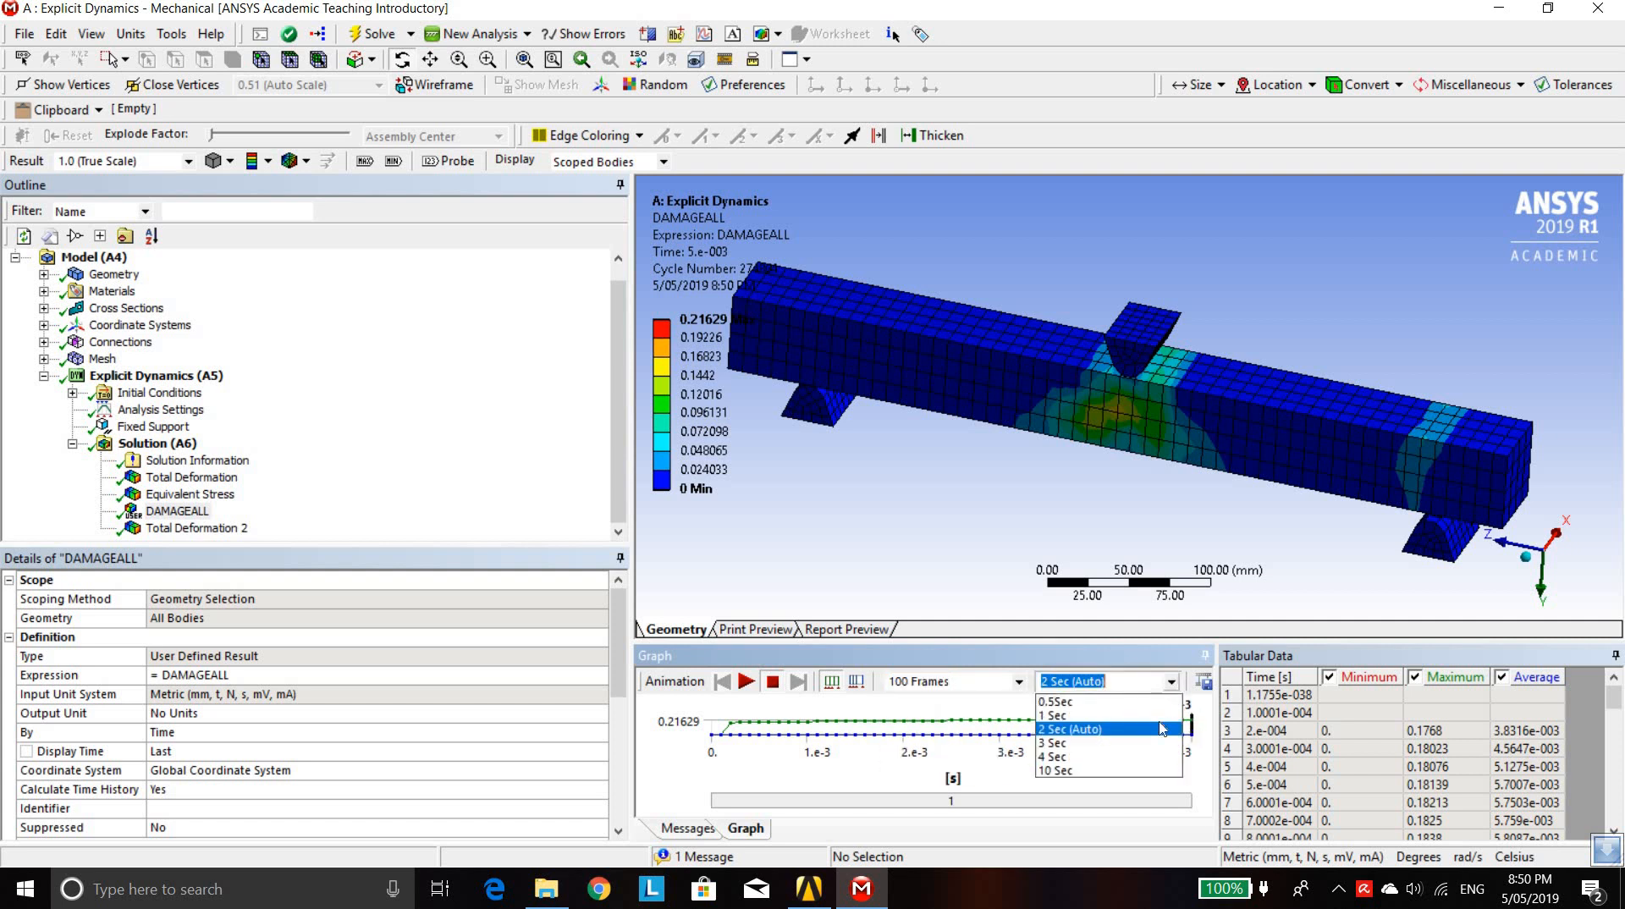
{"action": "left_click", "coordinate": [1142, 771]}
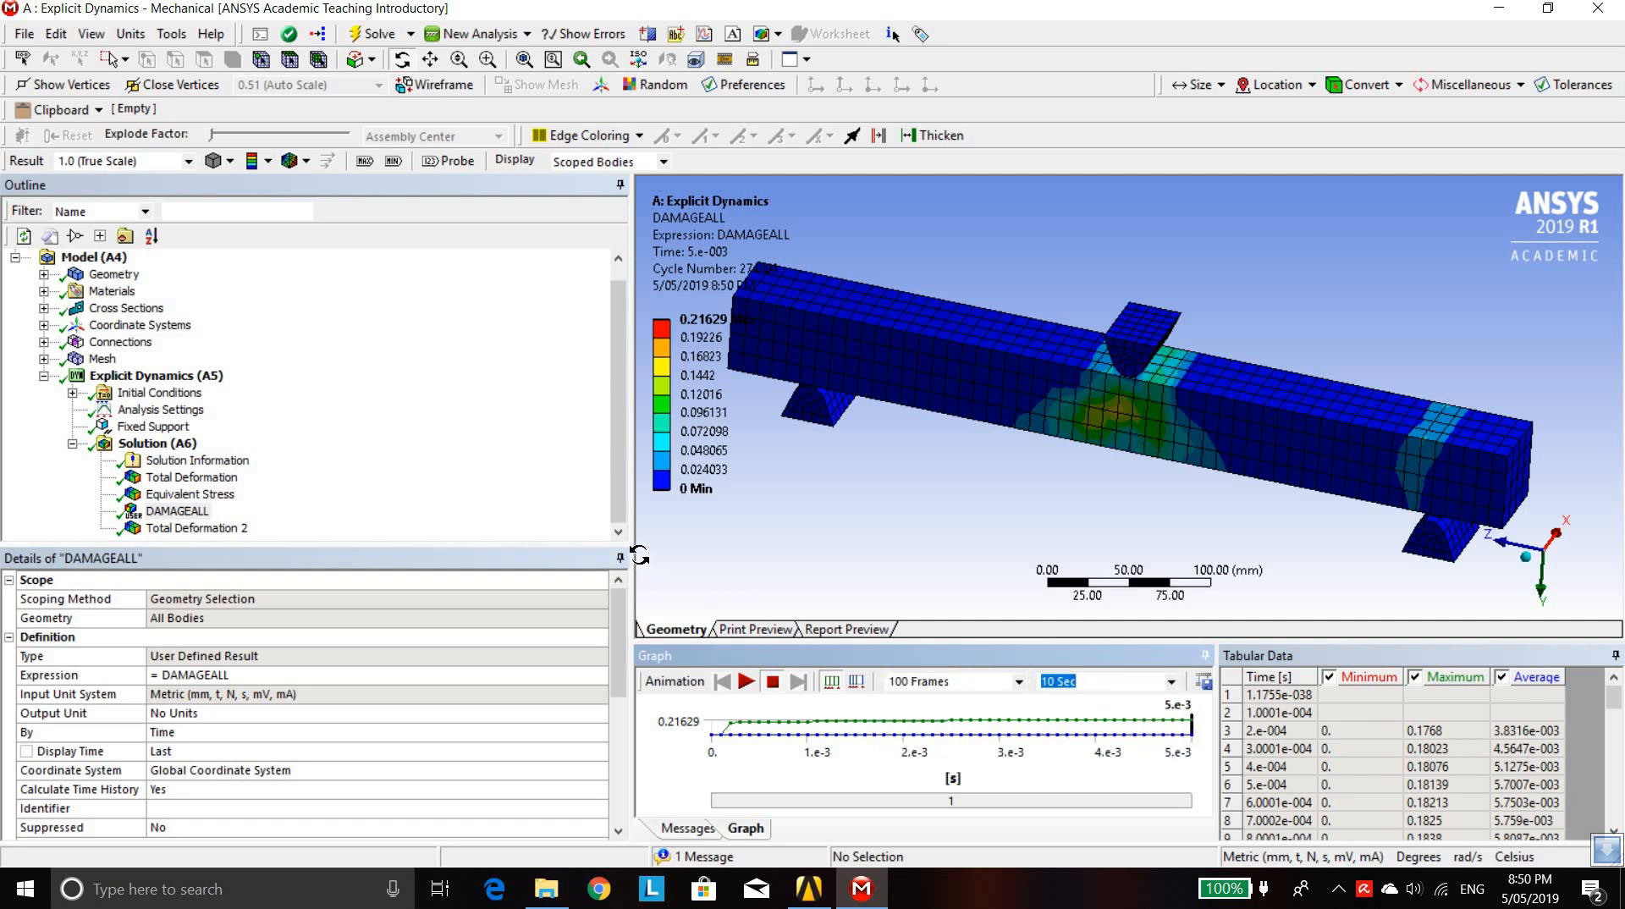
{"action": "left_click_drag", "start_coordinate": [632, 554], "coordinate": [398, 518]}
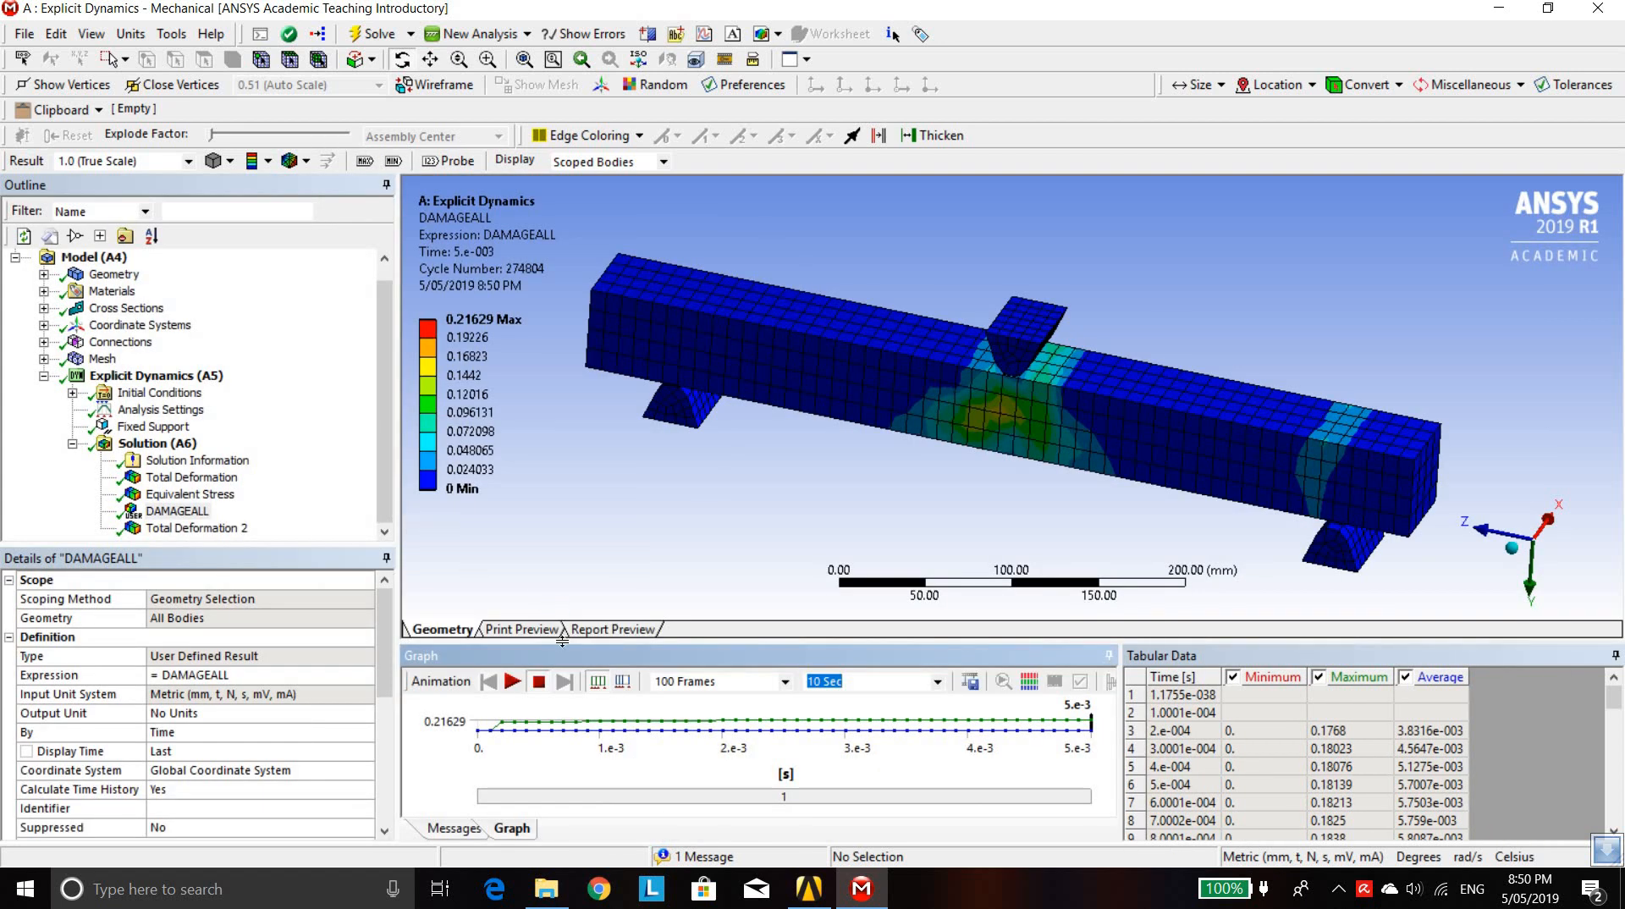
{"action": "left_click", "coordinate": [514, 682]}
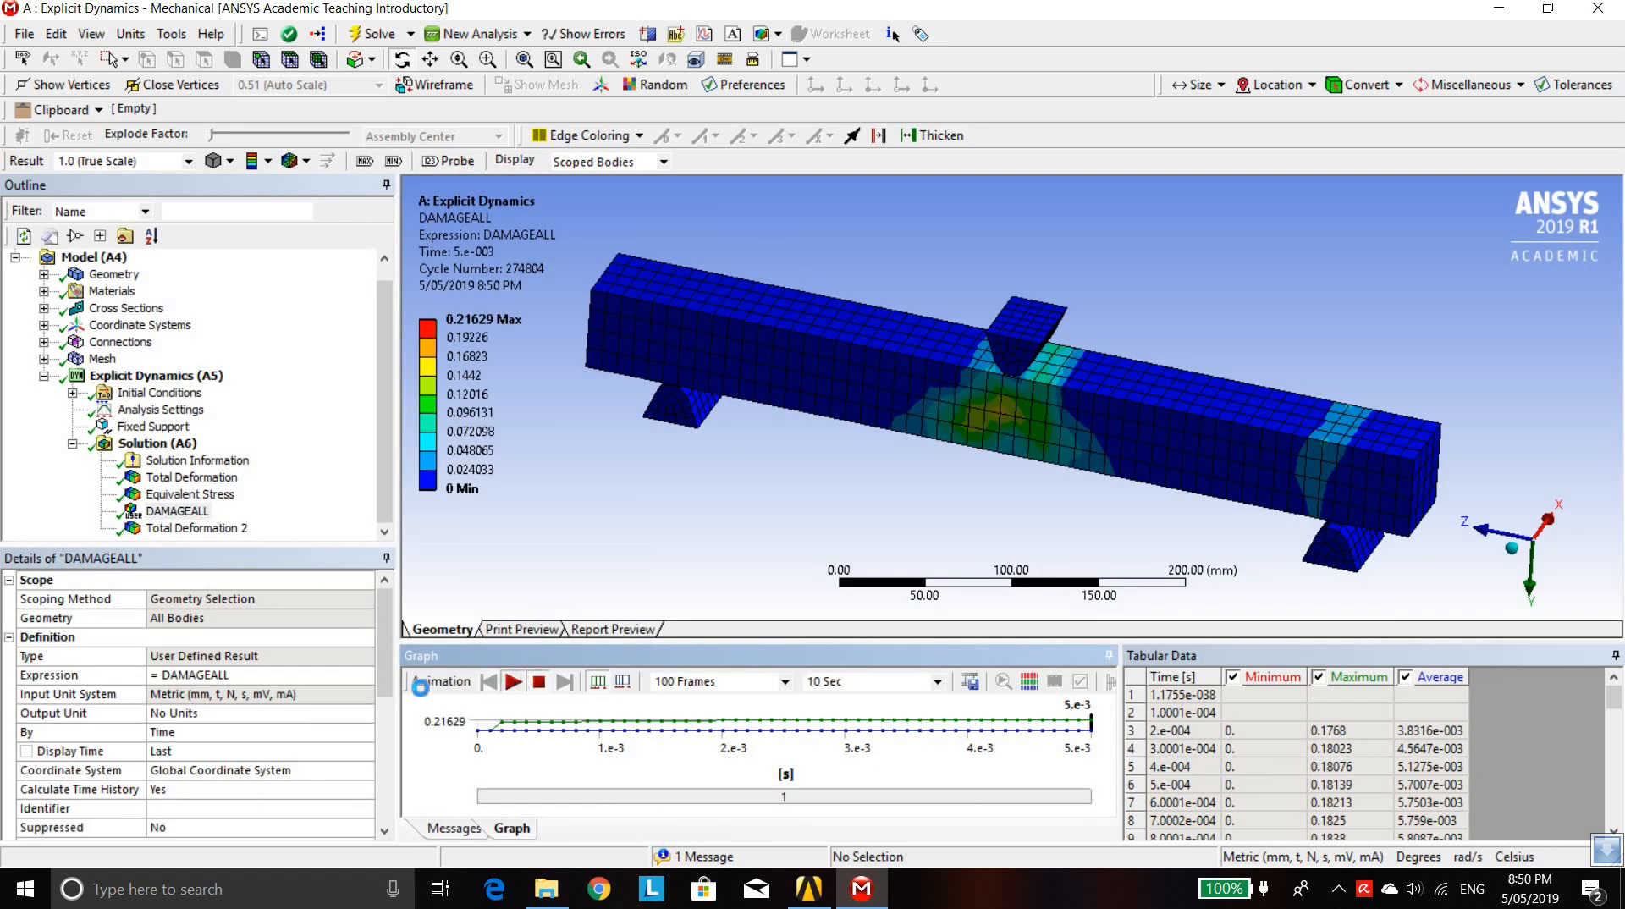